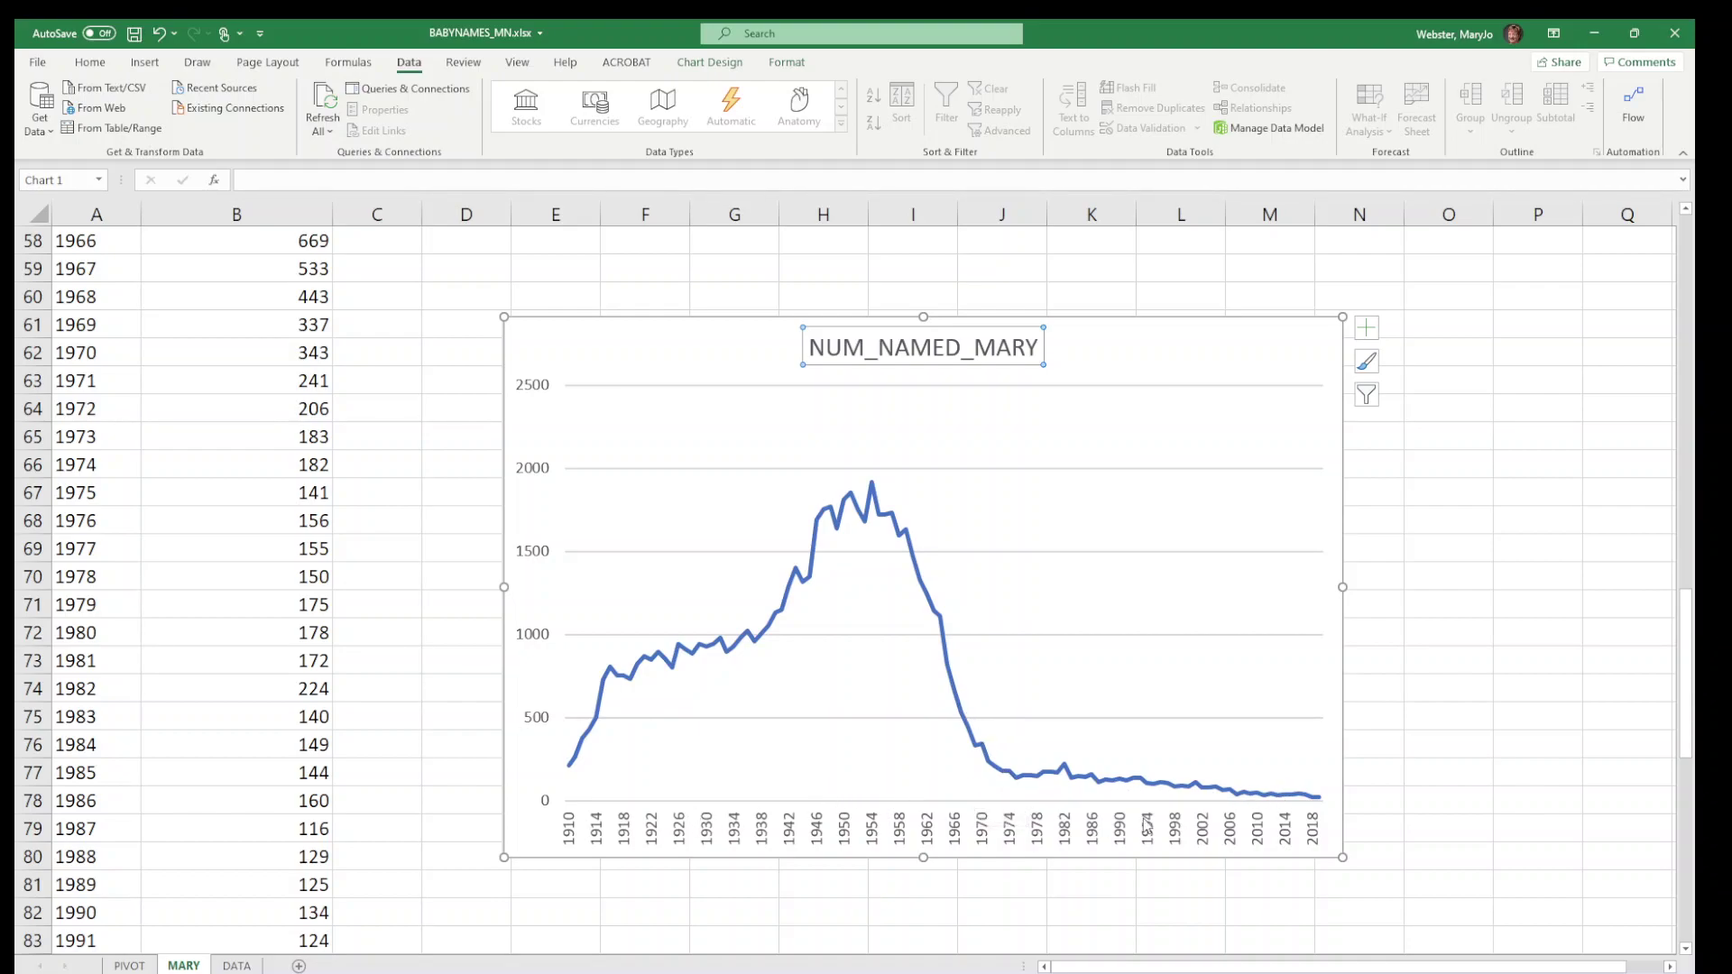
Open the DATA sheet and examine the first record's birth count and the Rank column.
mouse_move(1248, 799)
left_click(236, 966)
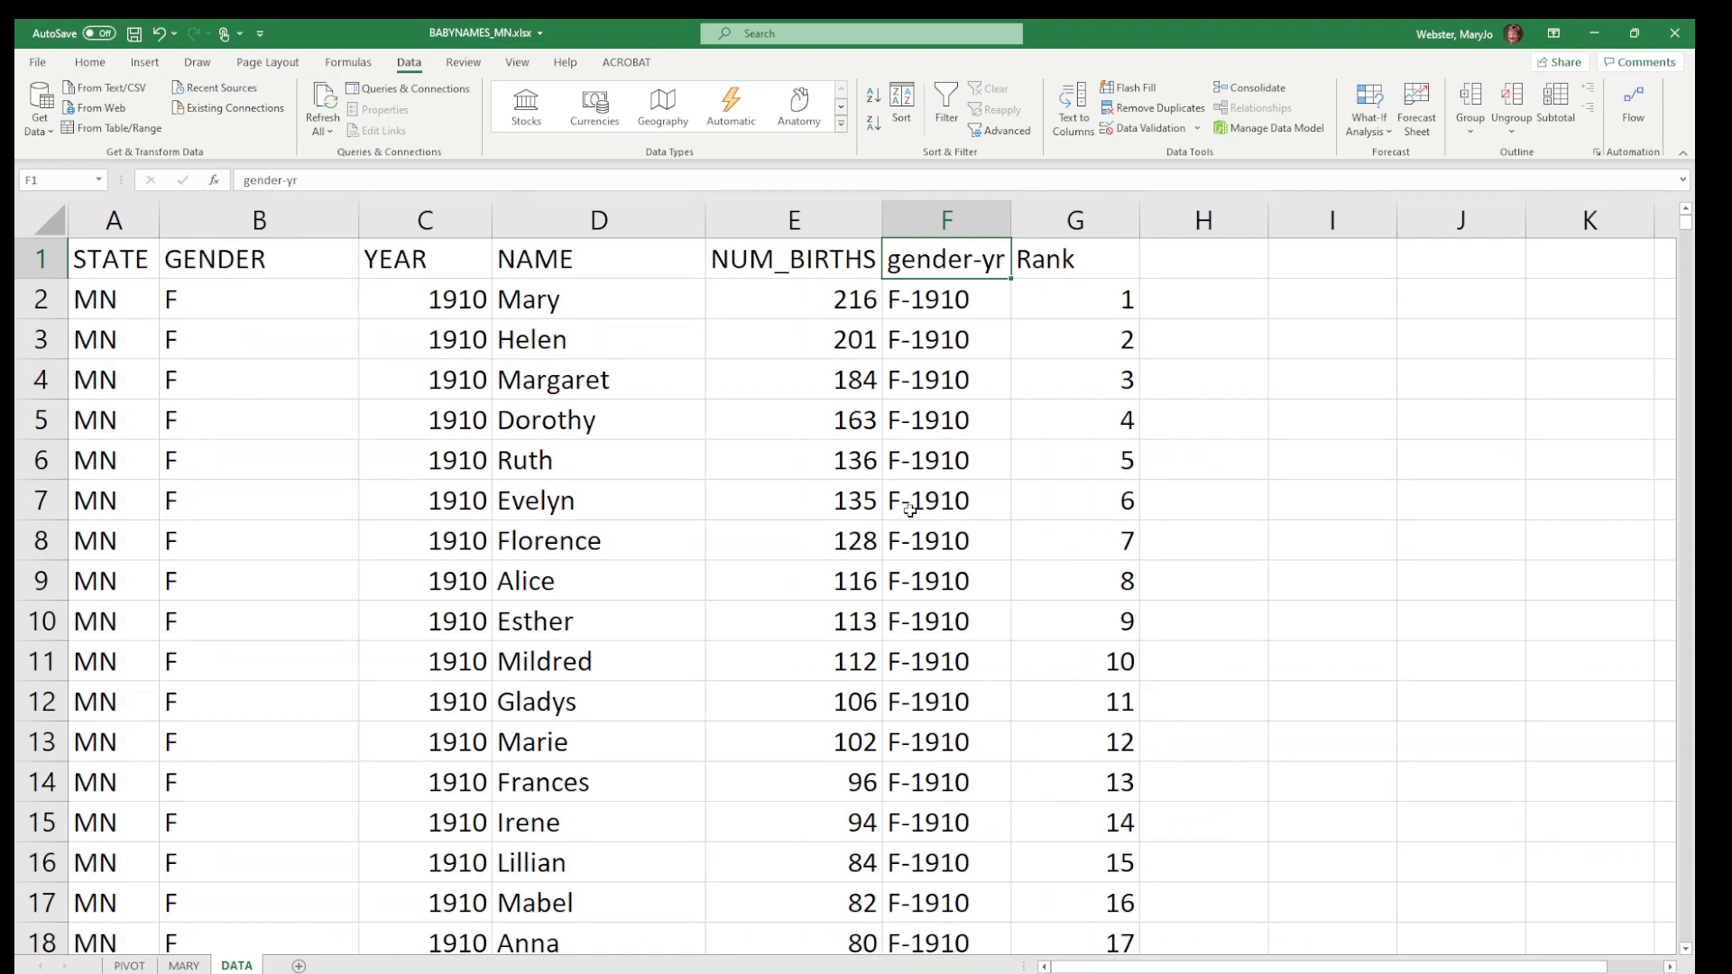
left_click(778, 286)
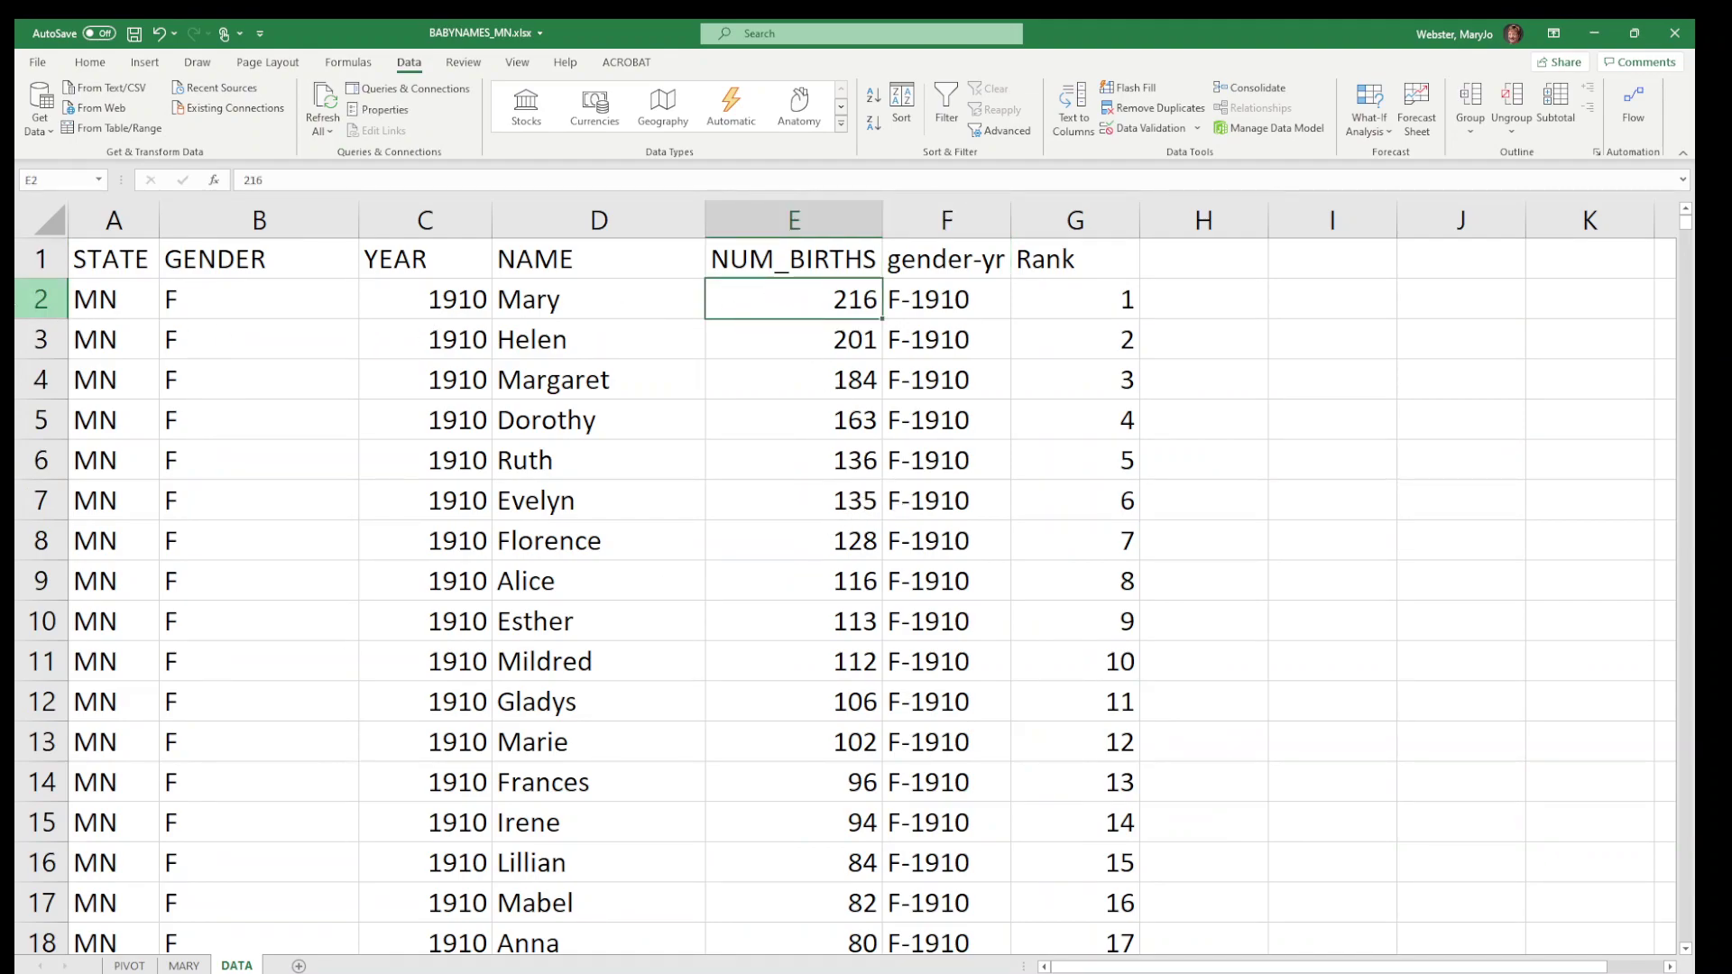
left_click(41, 299)
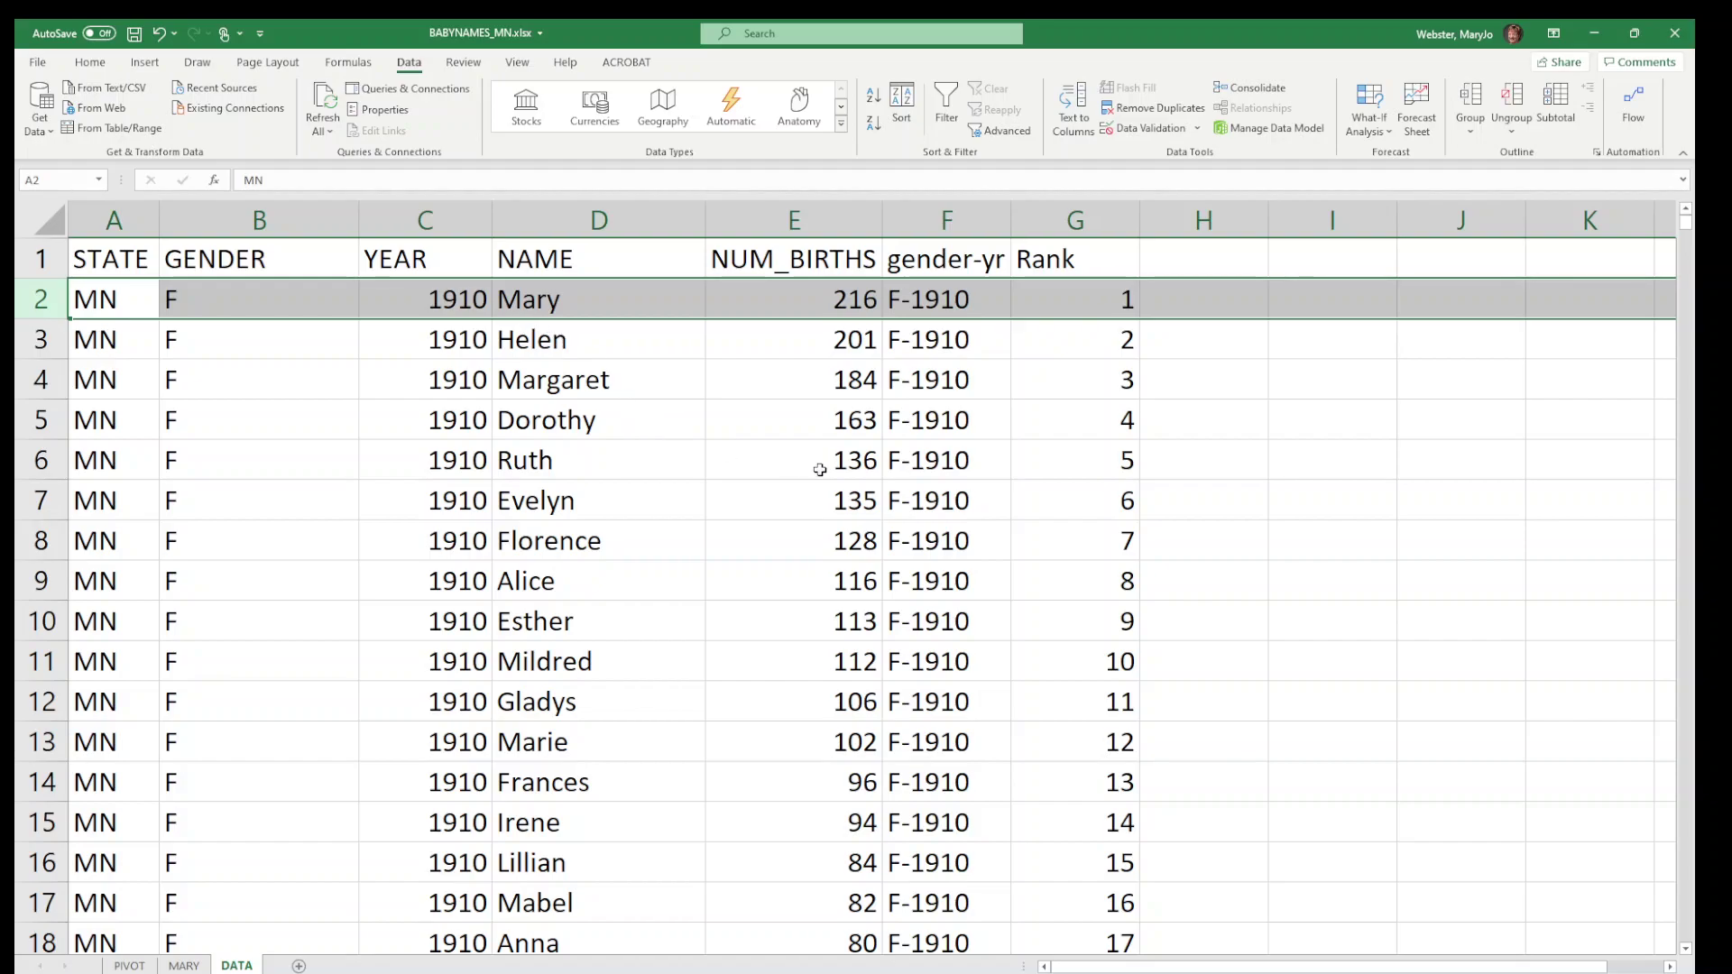
left_click(1026, 450)
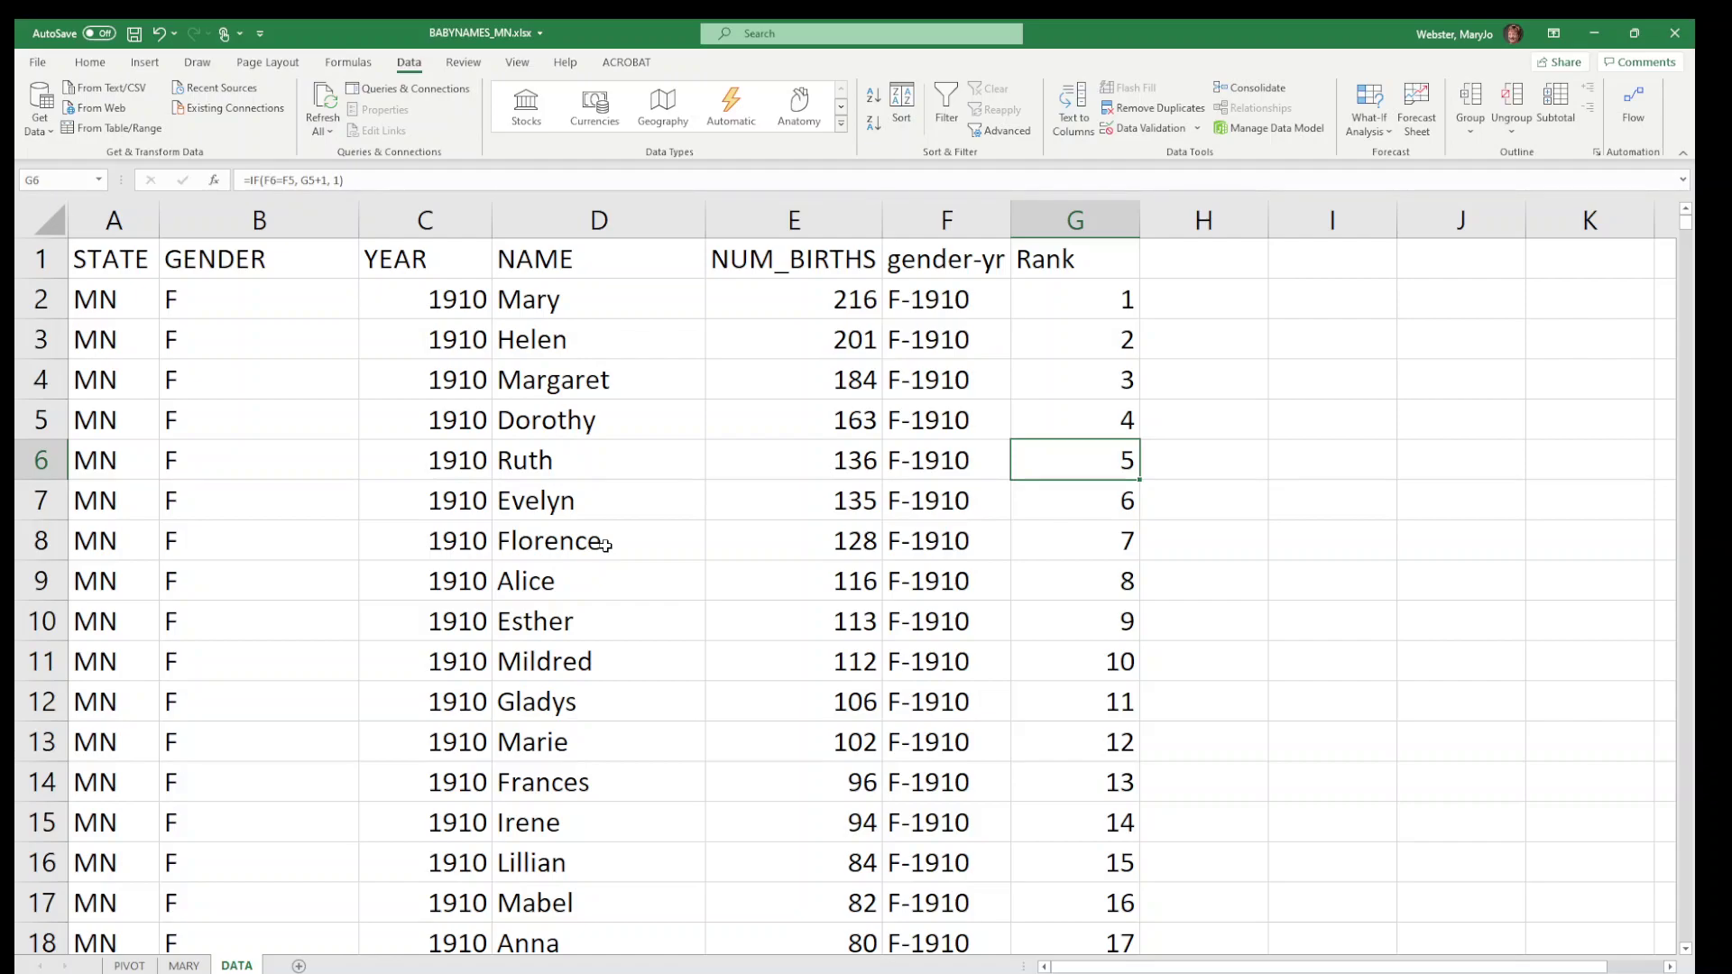
Create a PivotTable from the range DATA!$A$1:$G$115517 on a new worksheet.
left_click(582, 462)
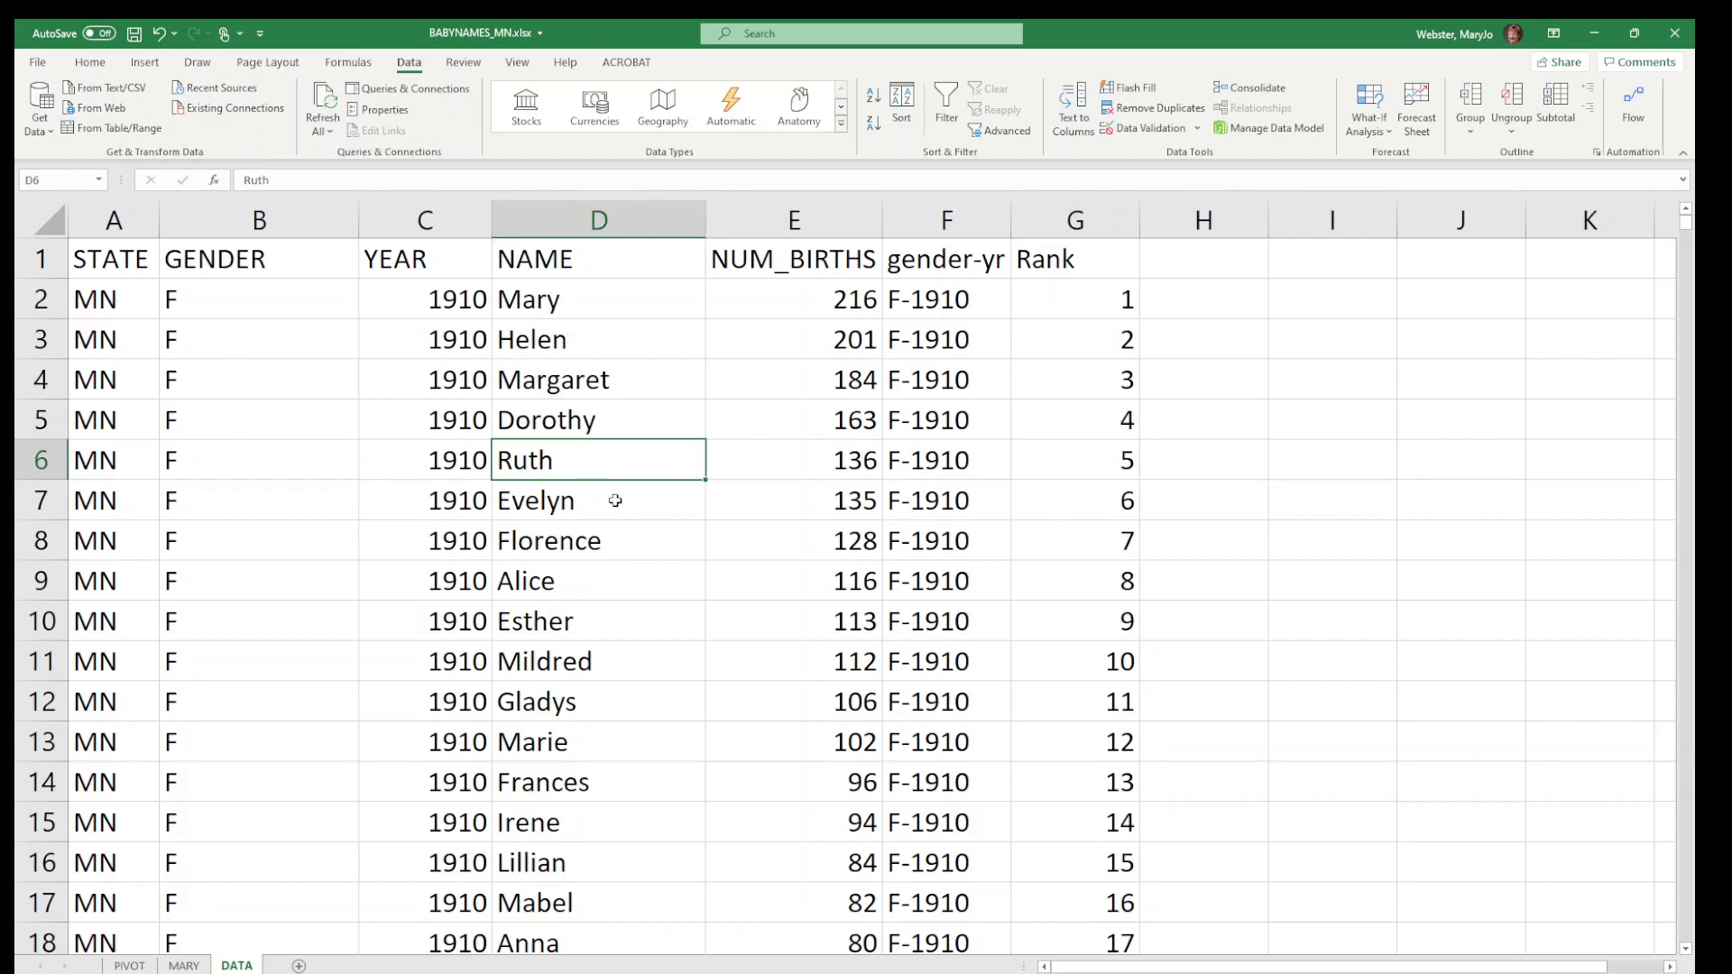
left_click(145, 62)
left_click(47, 98)
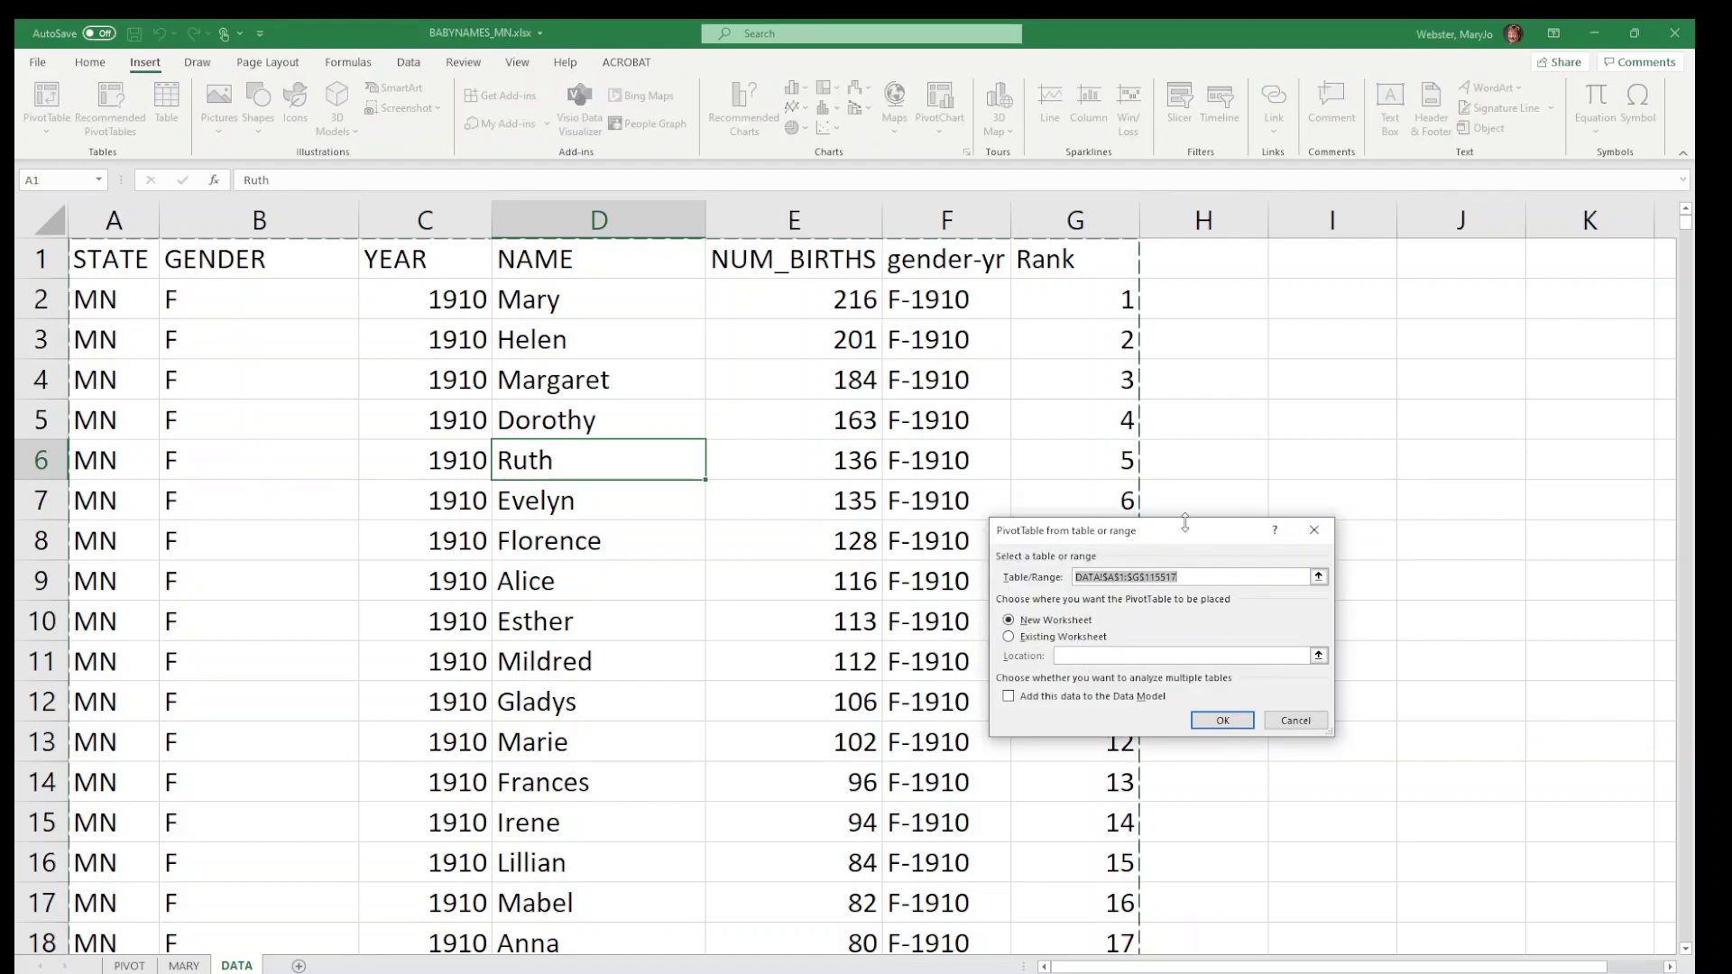
left_click_drag(1182, 531, 579, 378)
left_click(622, 568)
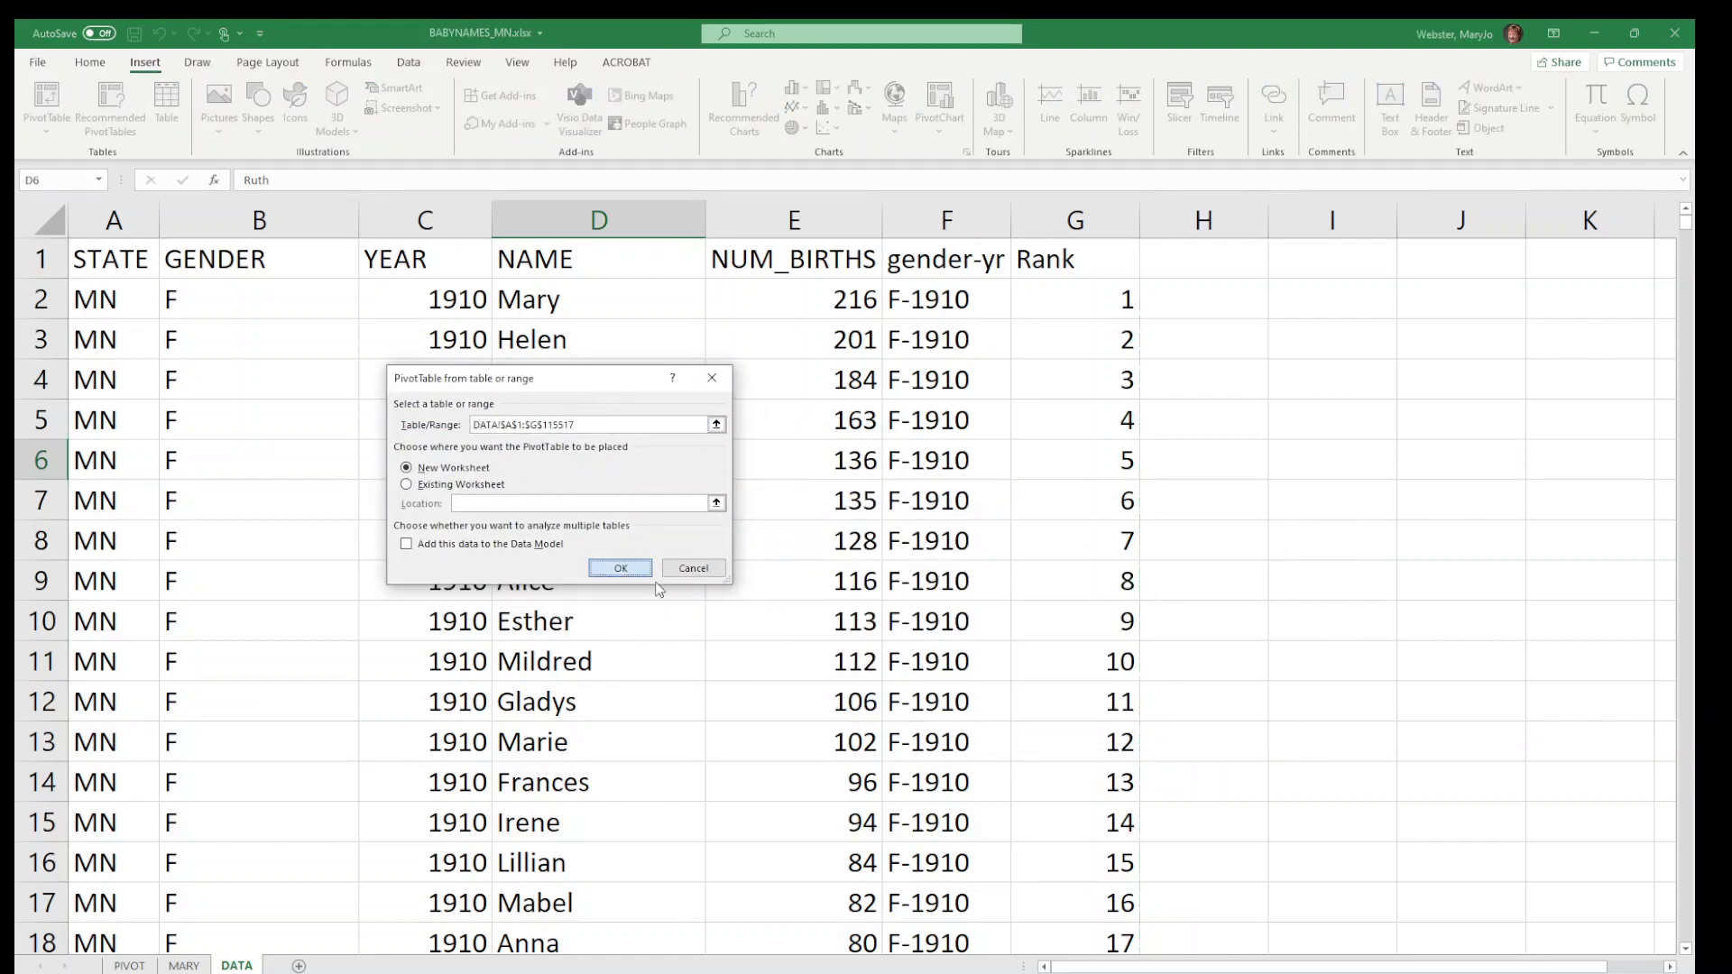
Lay out the PivotTable with YEAR as rows, GENDER as columns and the sum of NUM_BIRTHS as values.
left_click_drag(1424, 347, 1493, 871)
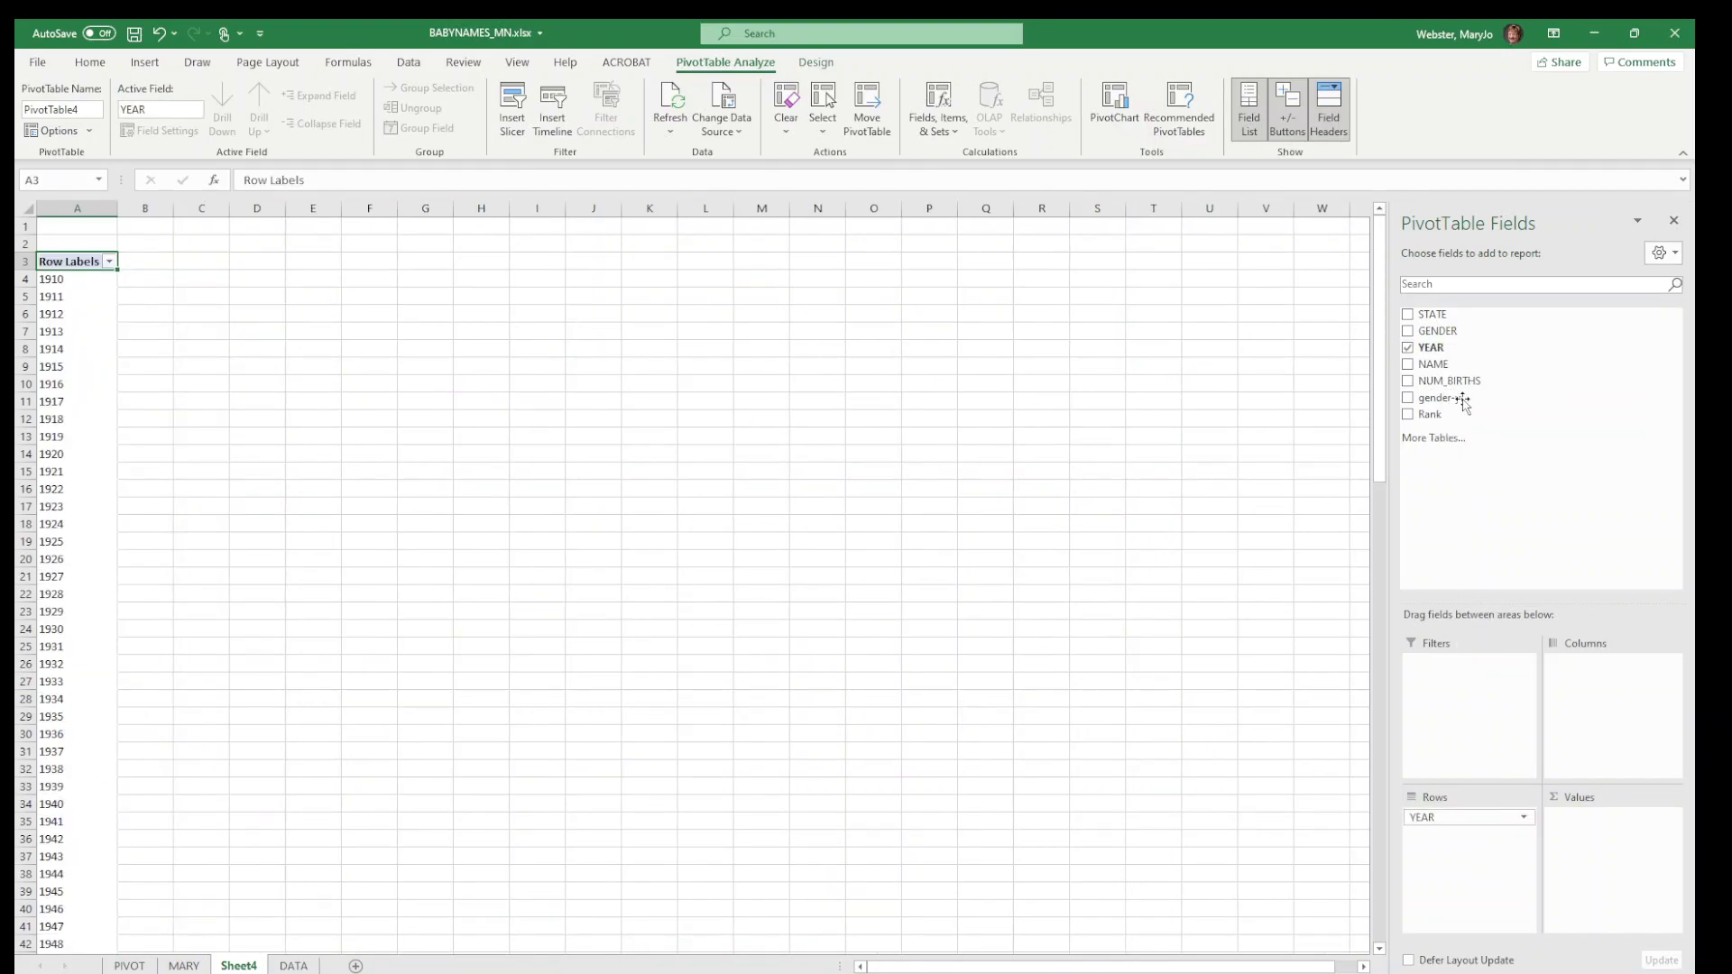
left_click_drag(1436, 331, 1615, 702)
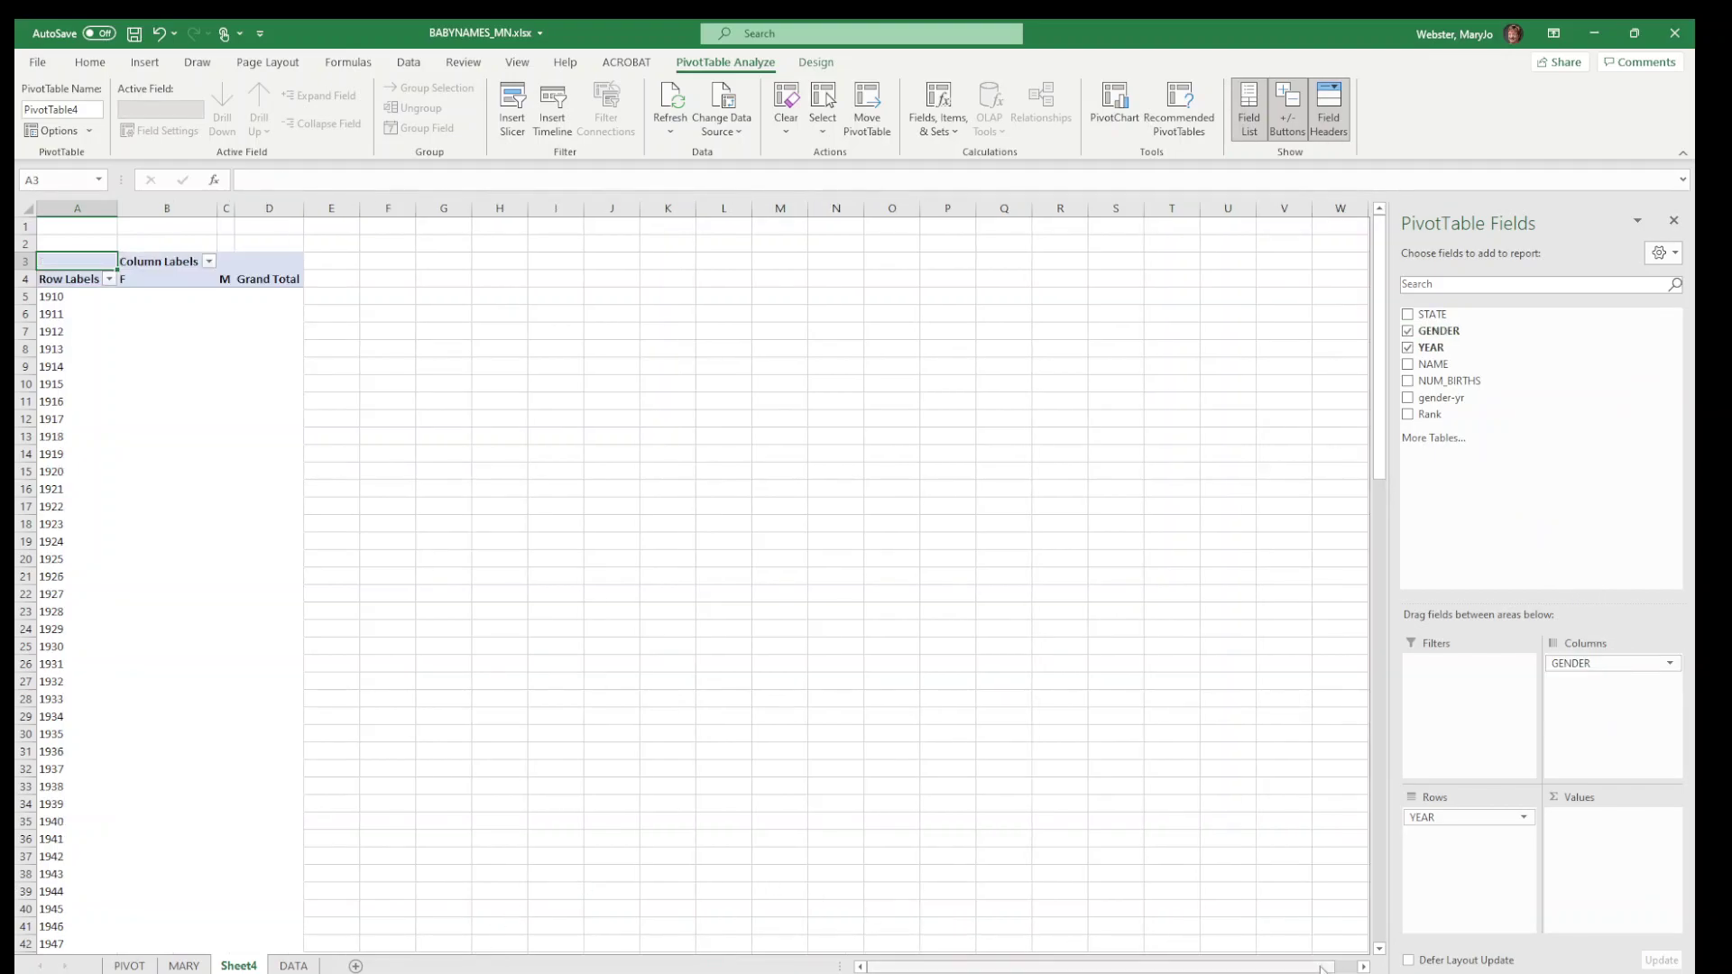
scroll(693, 578, "up", 5)
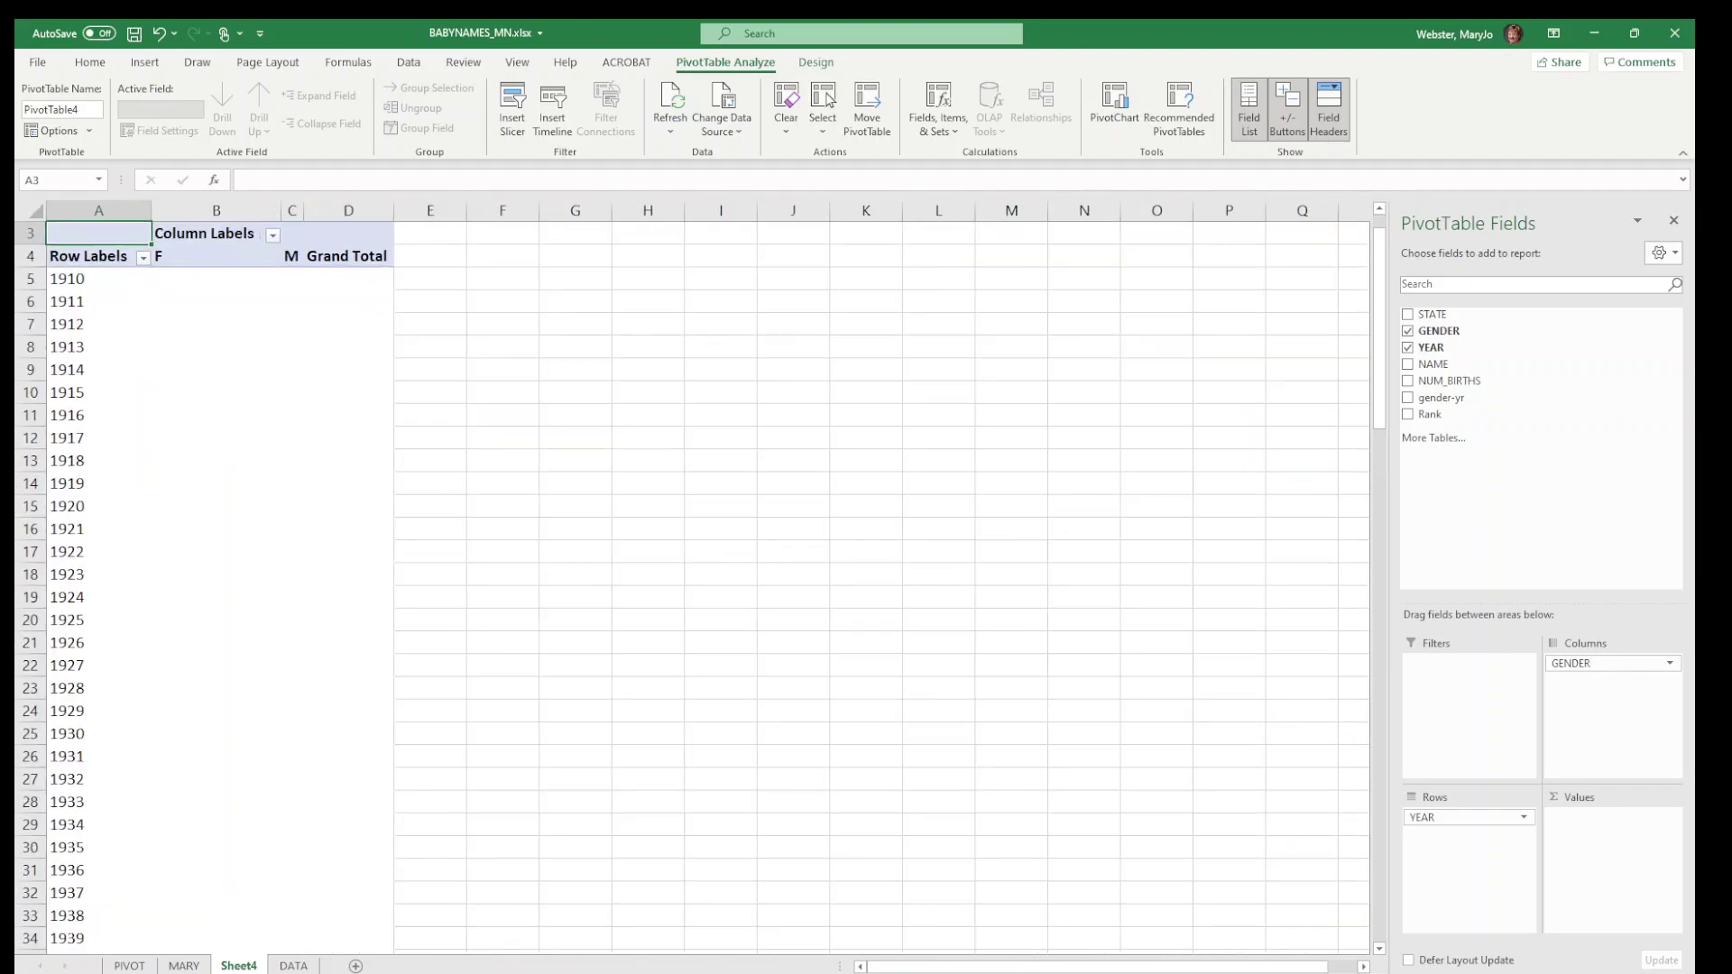
scroll(693, 577, "up", 3)
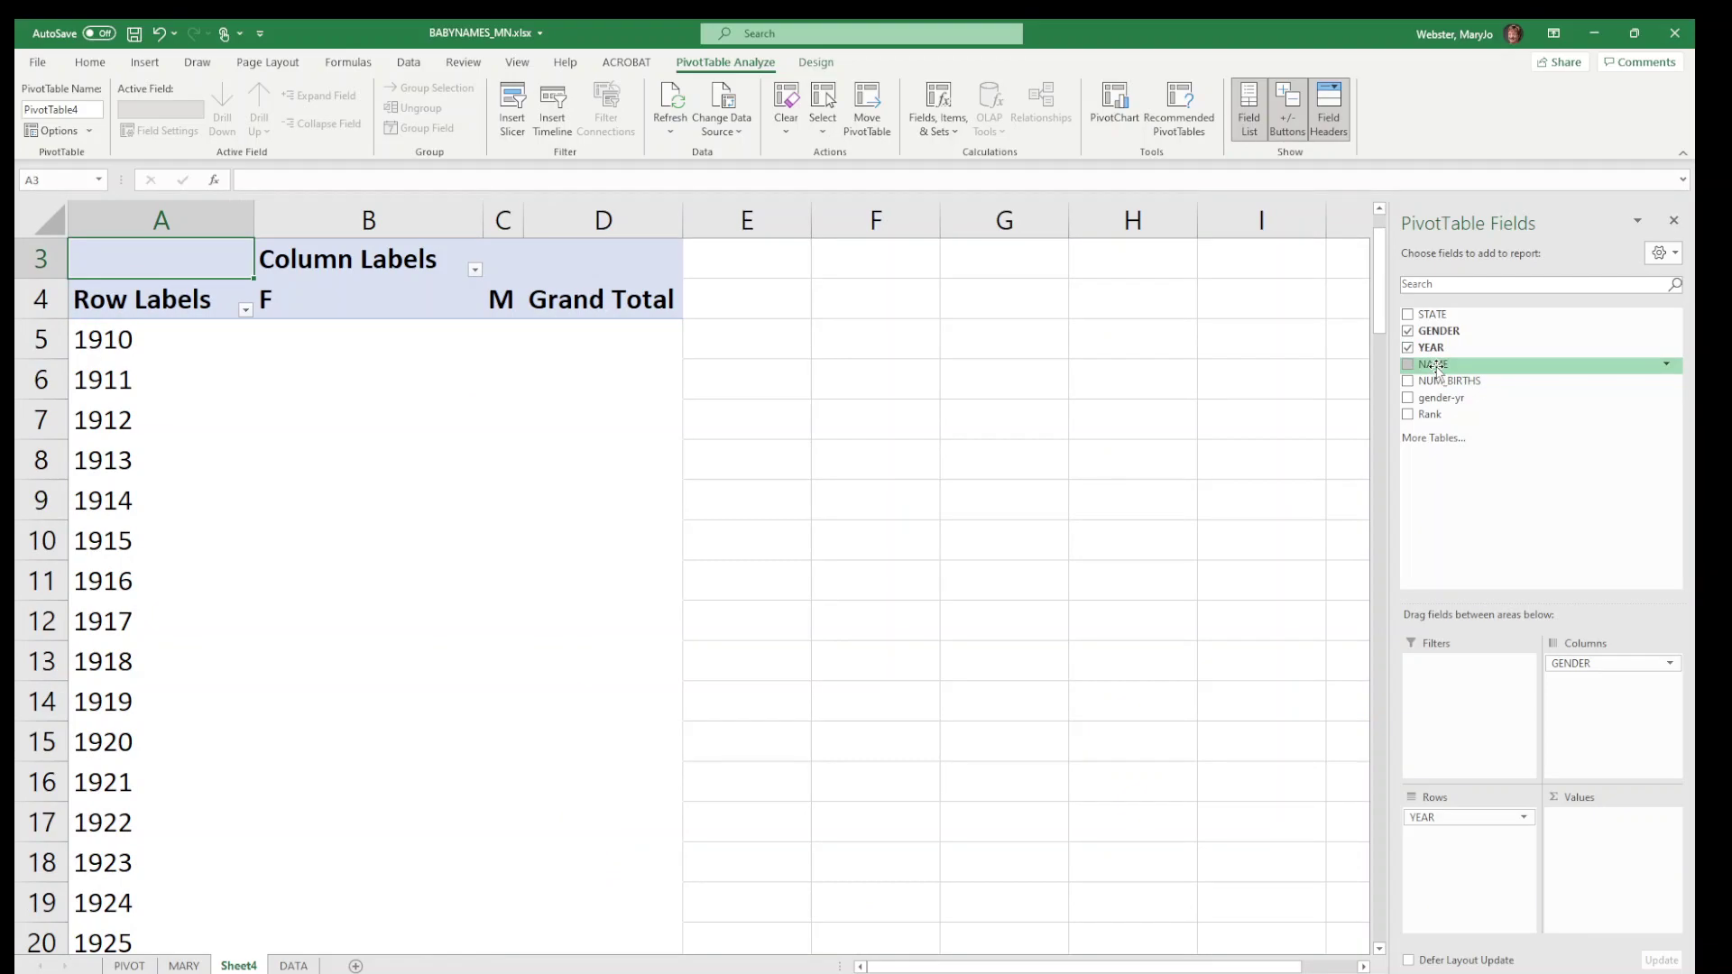
left_click_drag(1446, 381, 1624, 862)
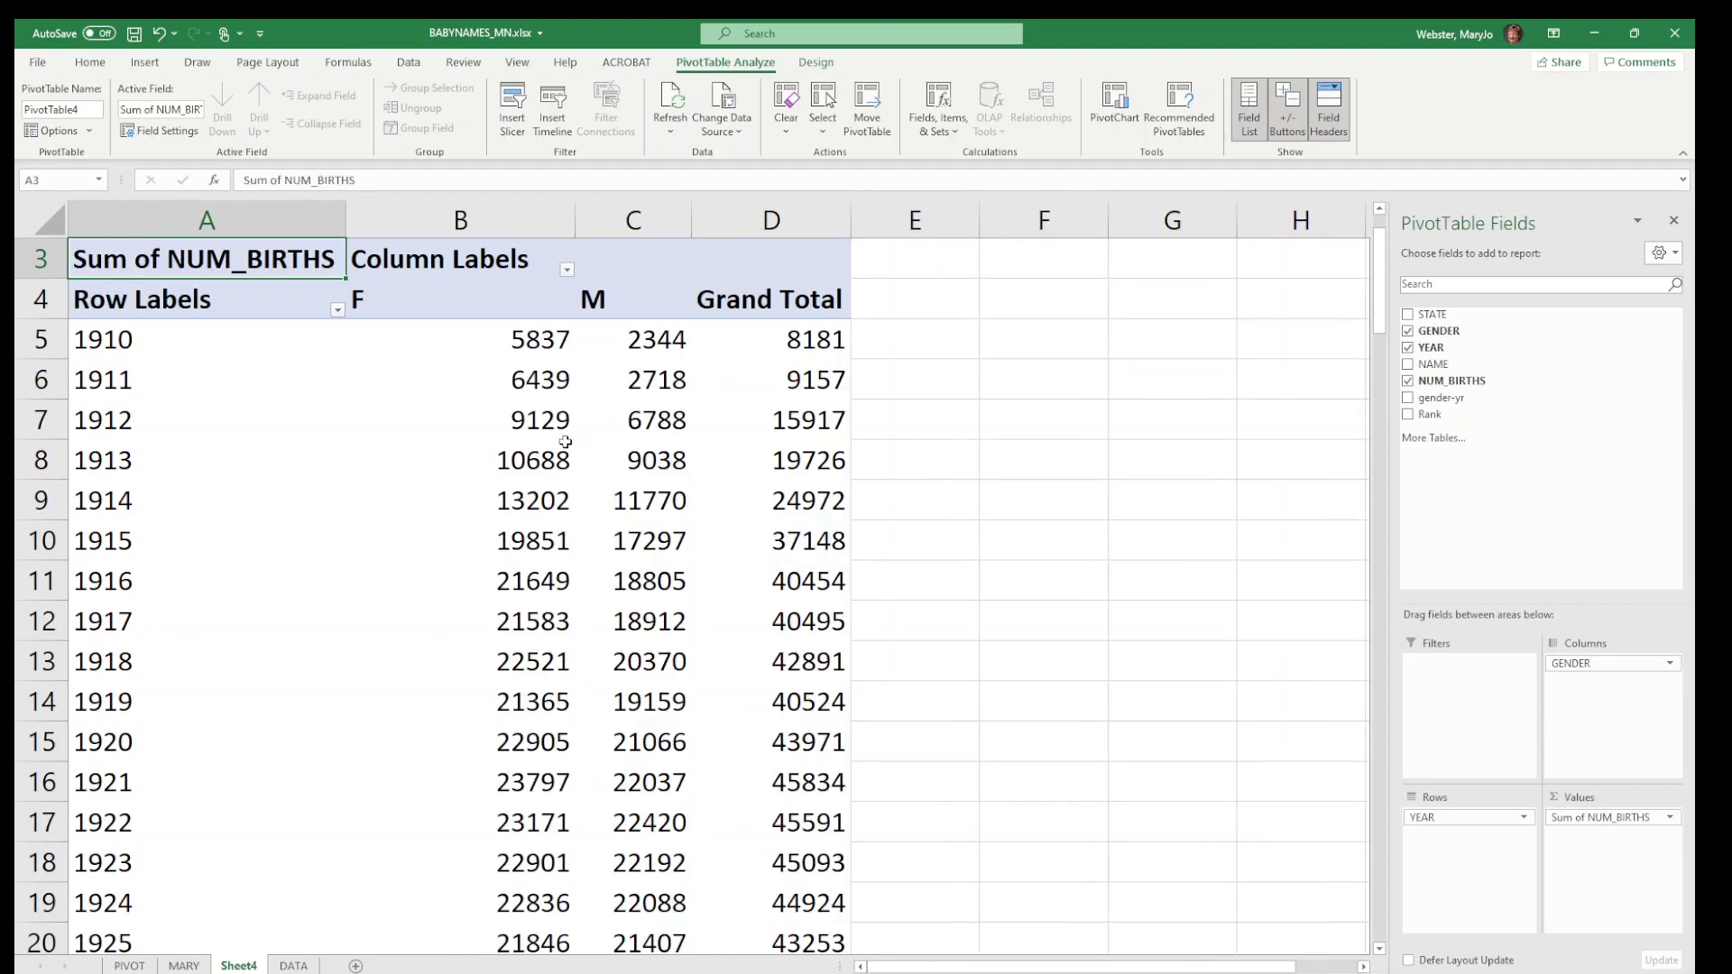
Examine the yearly birth totals for F and M in the PivotTable from 1910 through 2019.
left_click(506, 339)
left_click(660, 341)
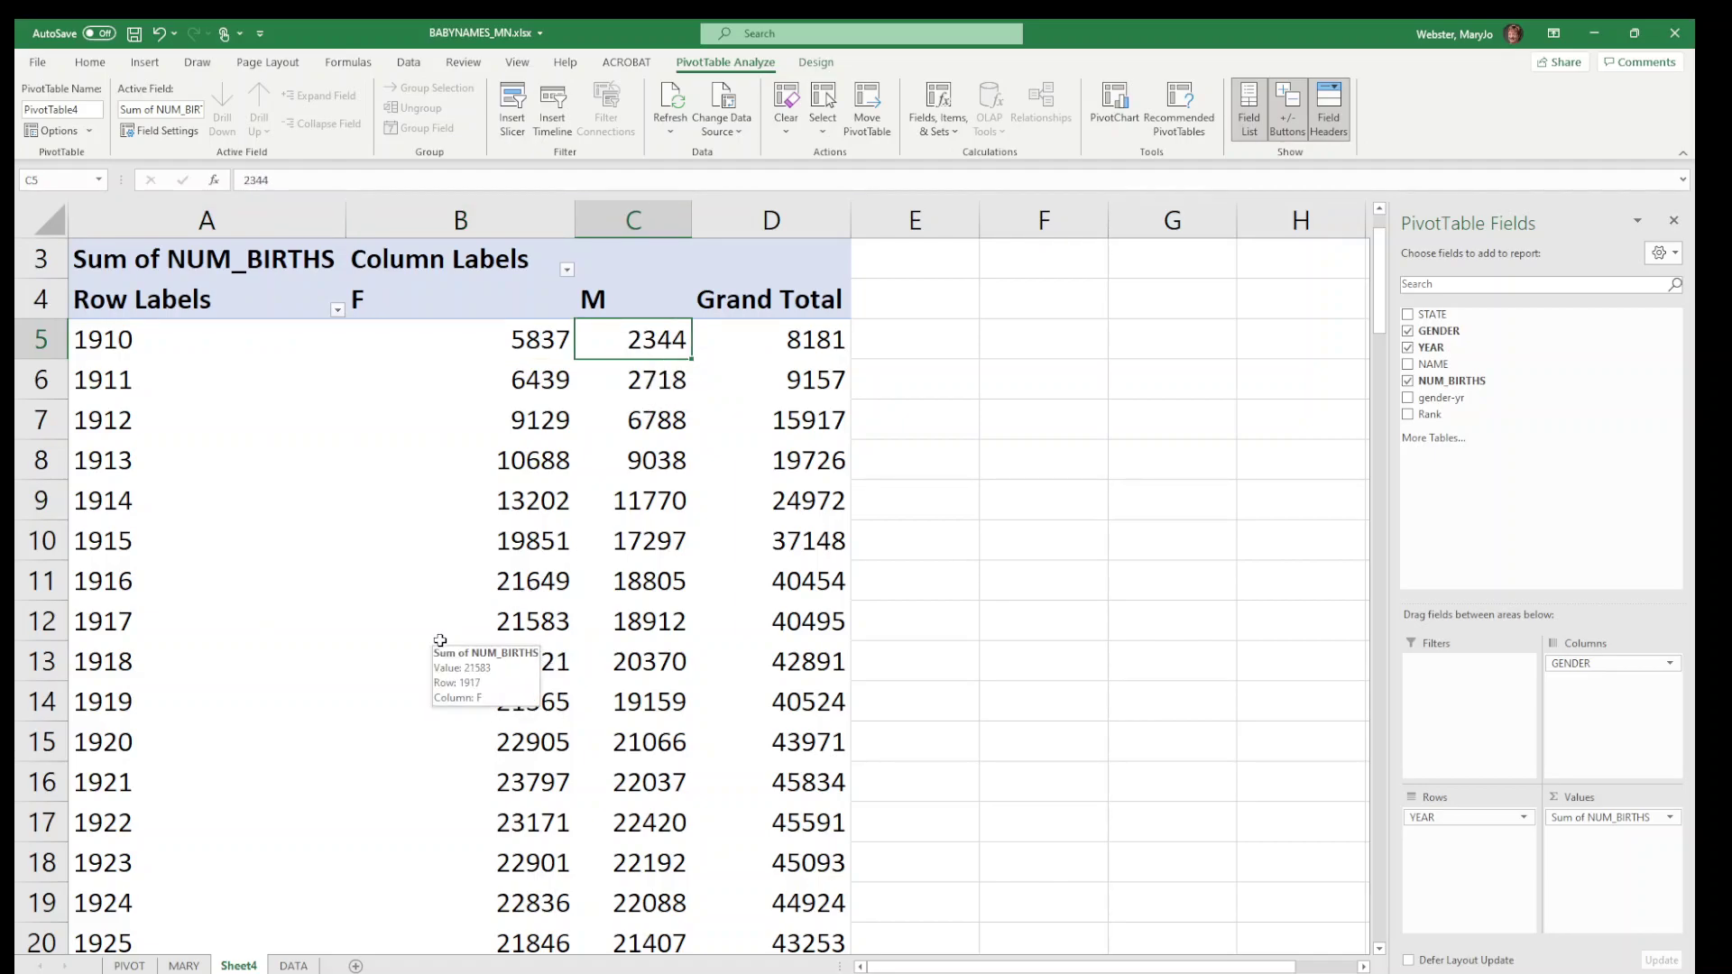
scroll(452, 586, "down", 8)
scroll(451, 596, "down", 11)
left_click(542, 703)
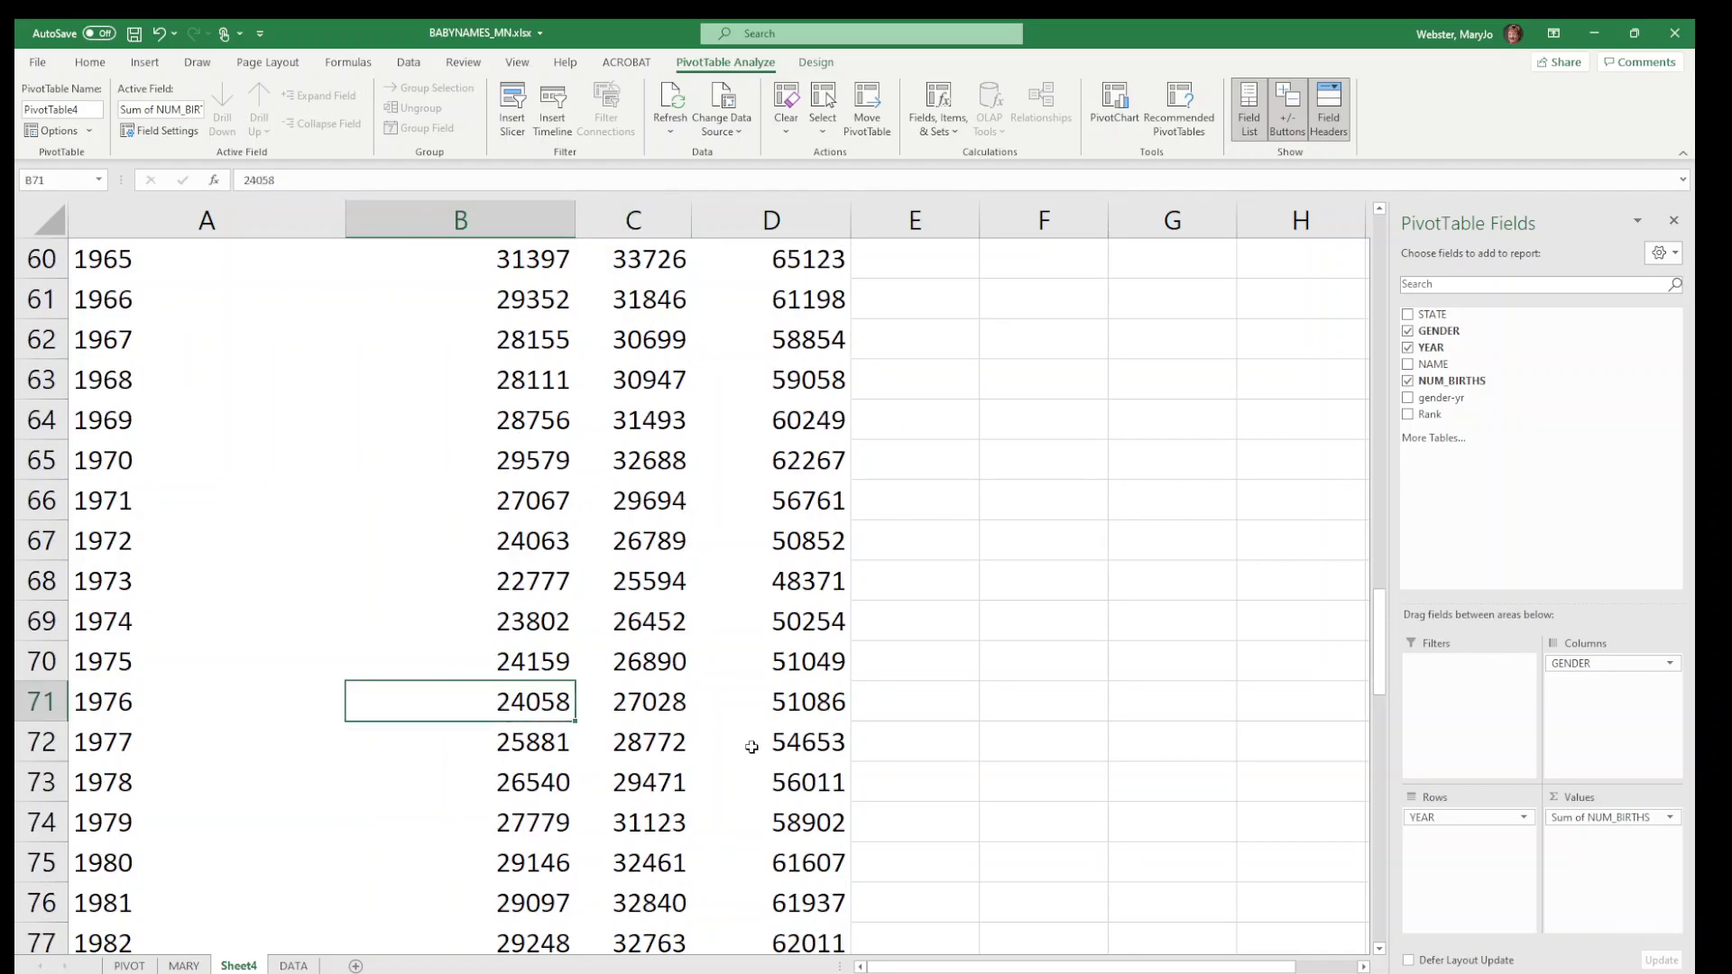
key("Page_Down")
key("Page_Down")
key("Page_Down")
key("Page_Down")
key("Page_Up")
left_click(520, 383)
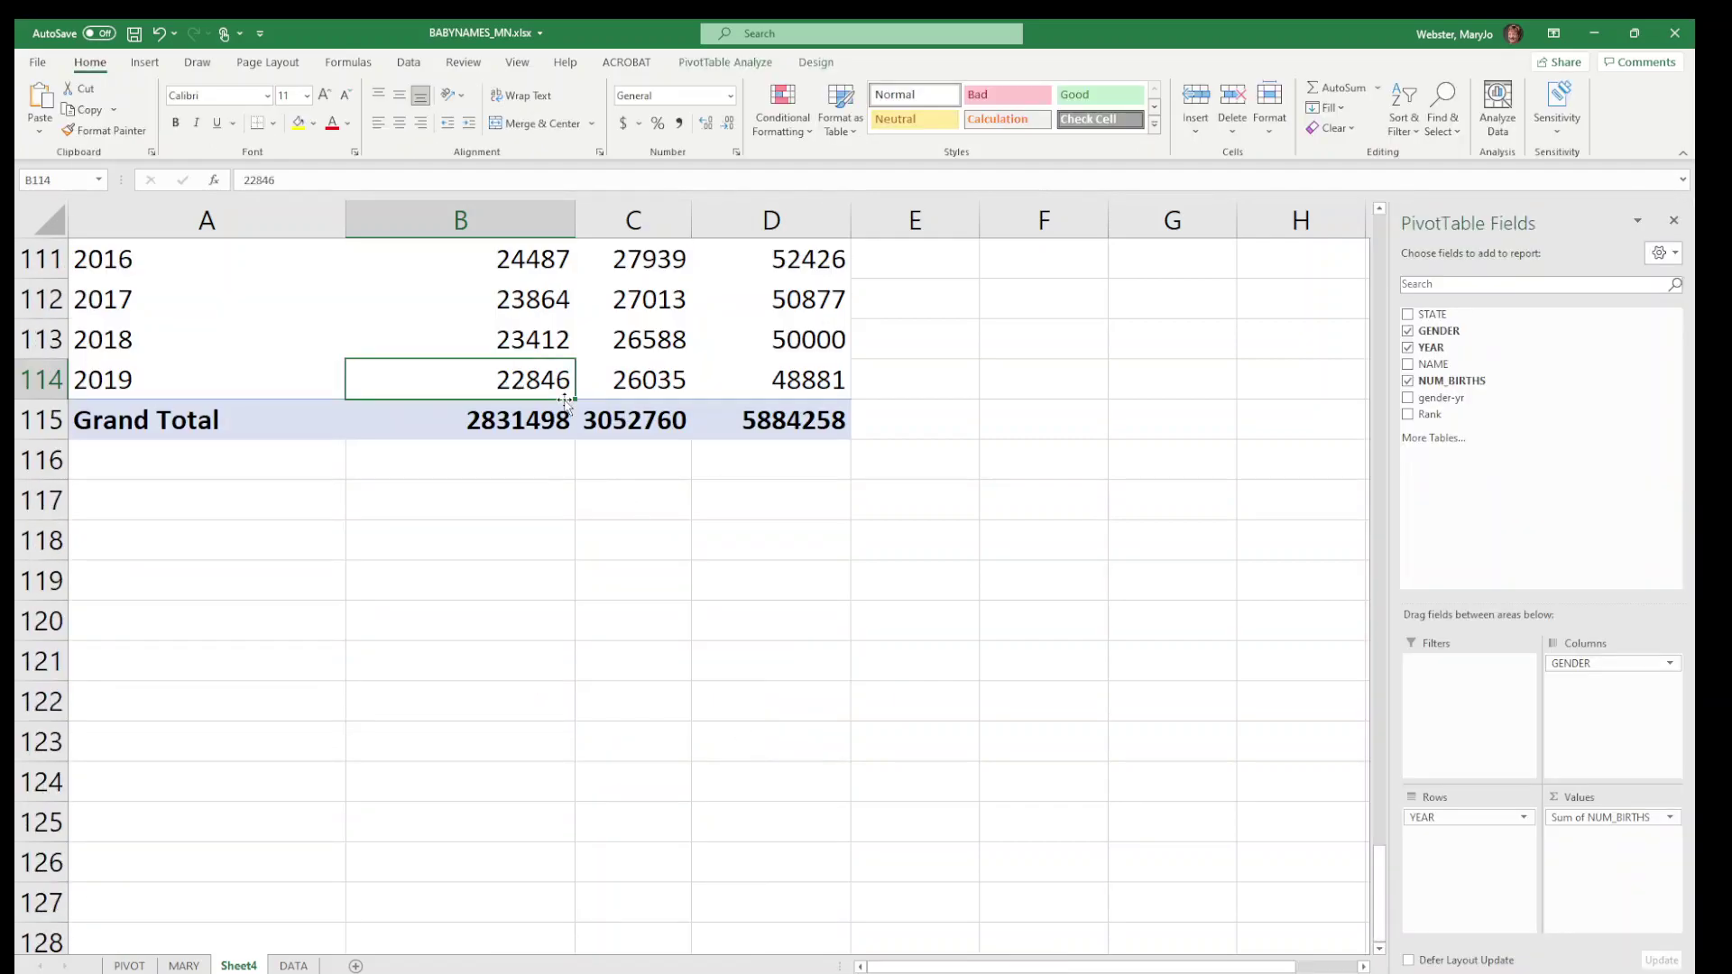
scroll(564, 451, "up", 2)
mouse_move(528, 606)
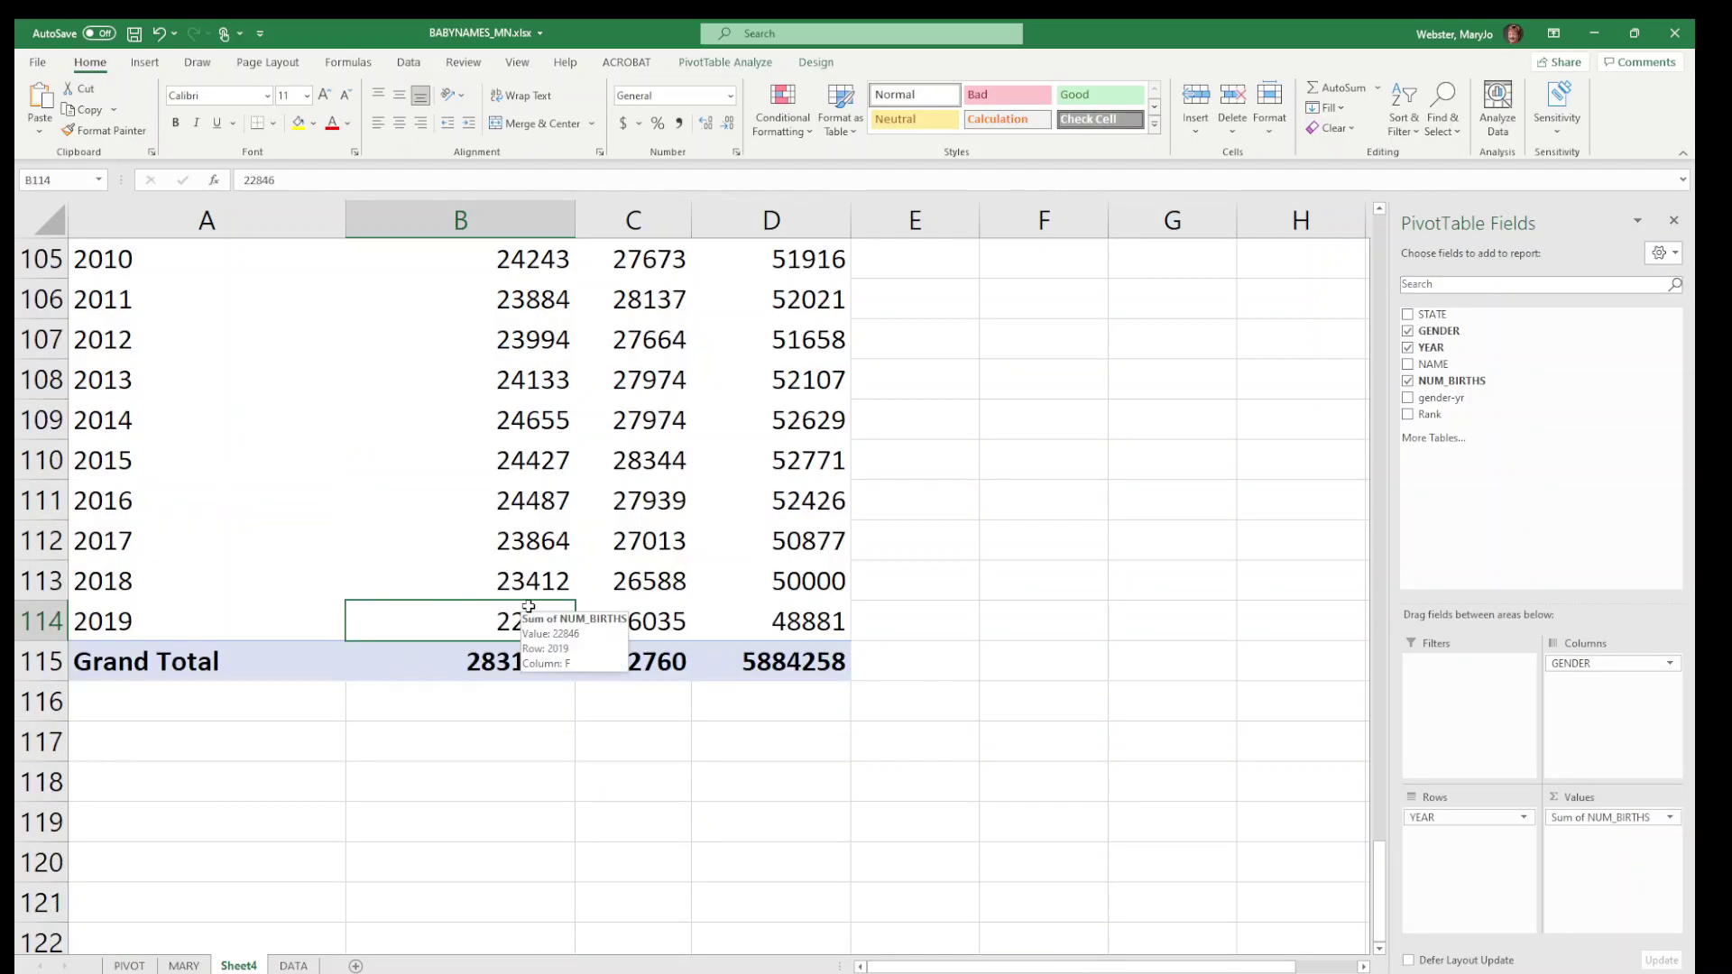
scroll(529, 595, "up", 5)
key("ctrl+Home")
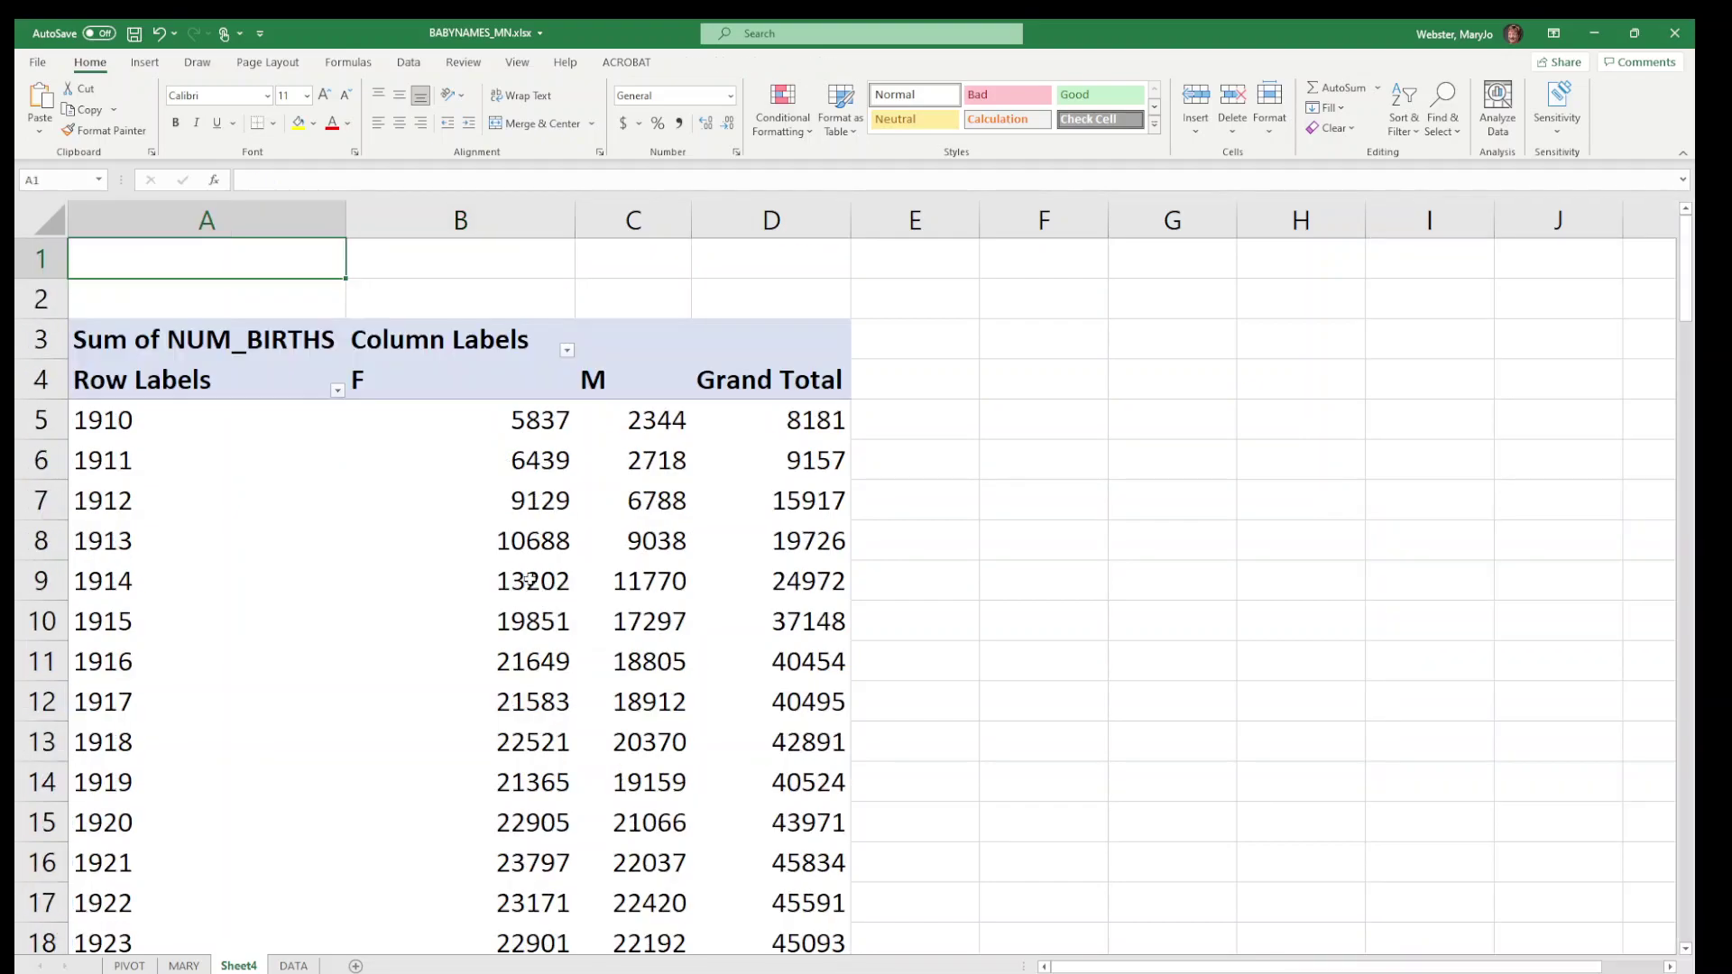
left_click(426, 617)
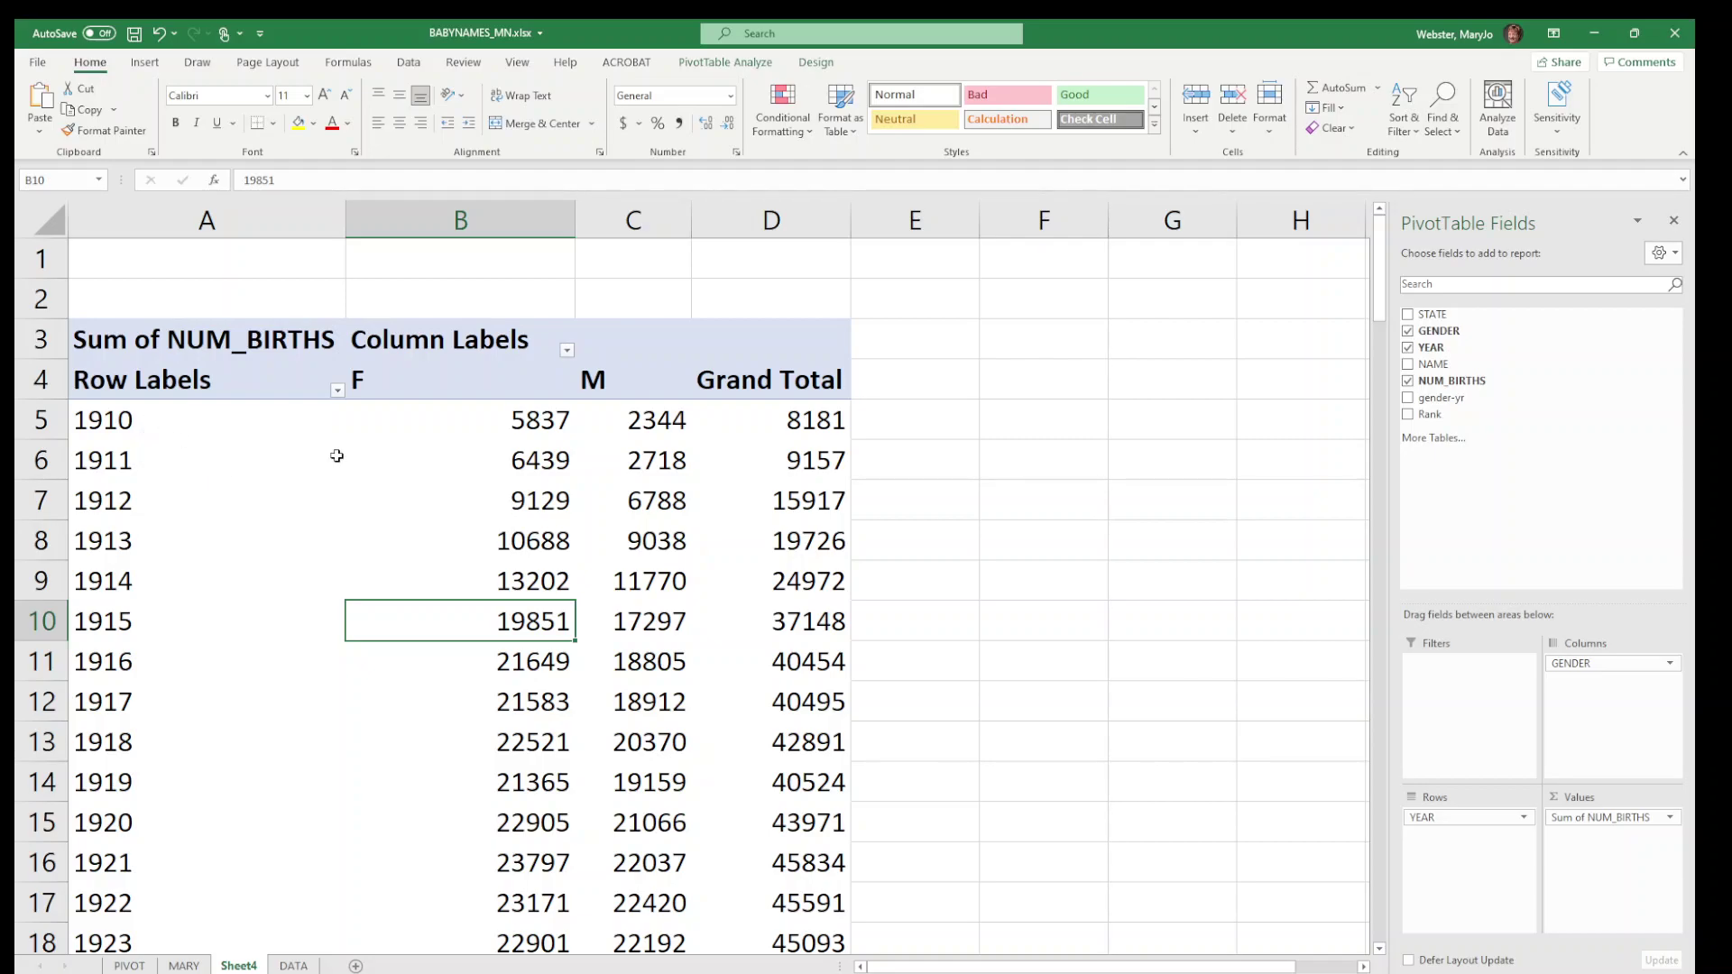
Copy the PivotTable's year, F and M values for 1910 to 2019 and paste them into a new worksheet starting at A2.
left_click_drag(153, 421, 634, 521)
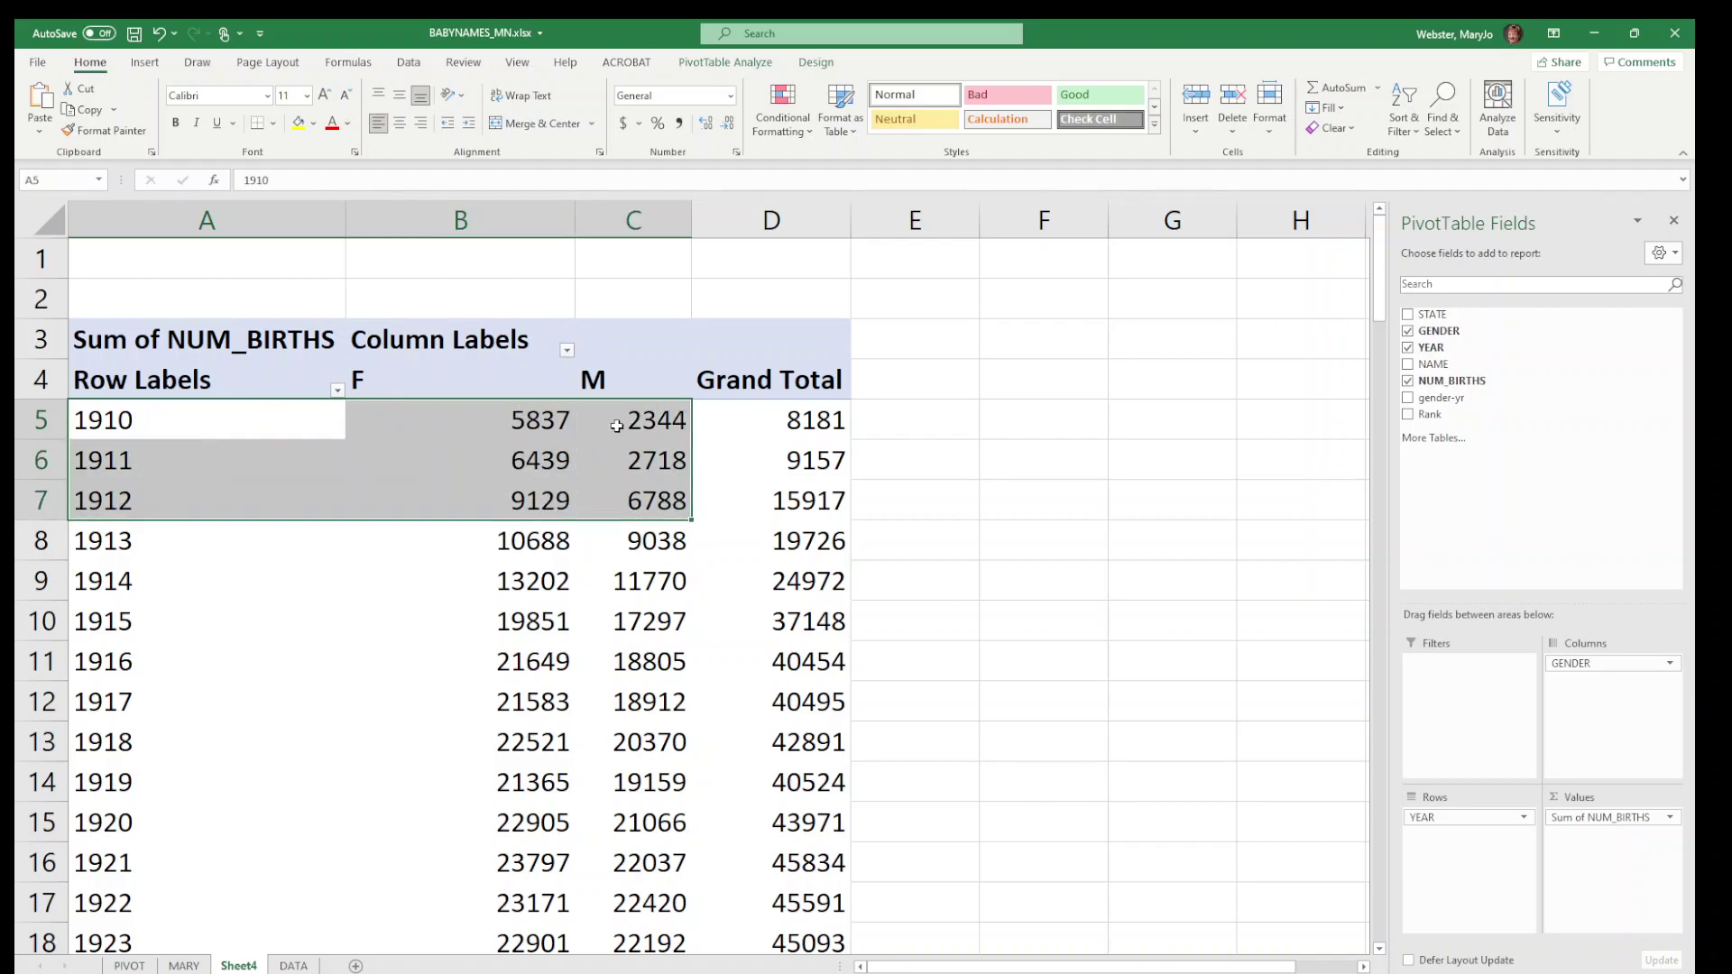
left_click(243, 417)
left_click_drag(243, 418, 650, 806)
key("ctrl+c")
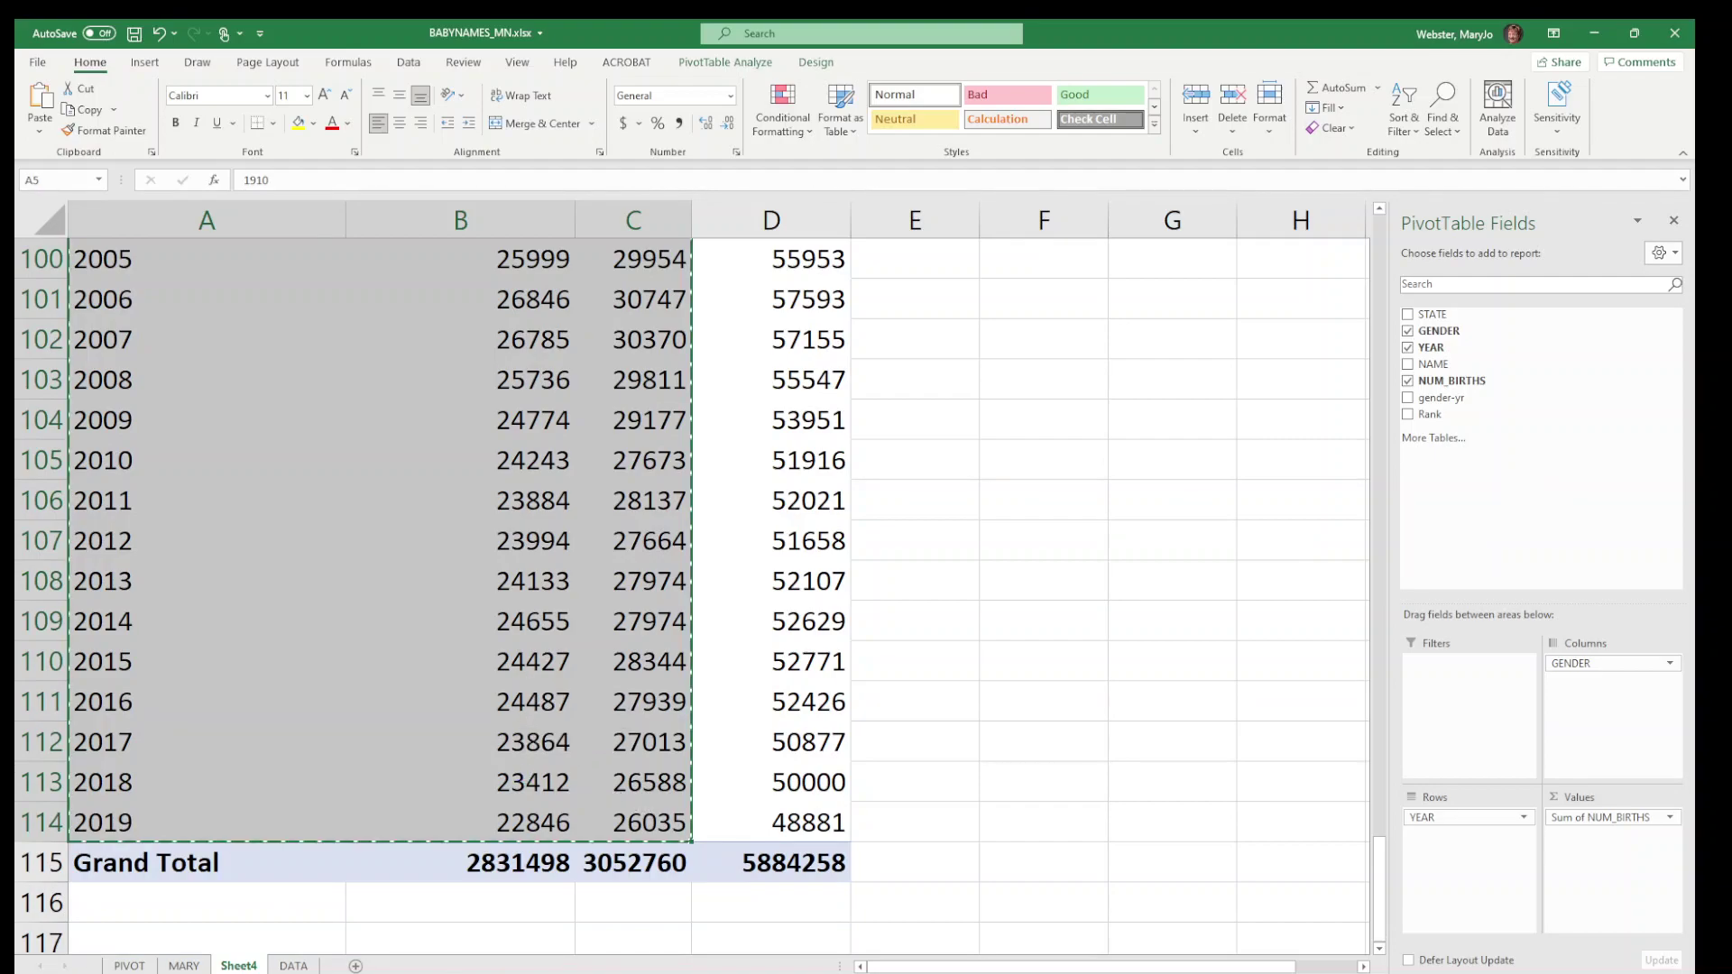
left_click(356, 965)
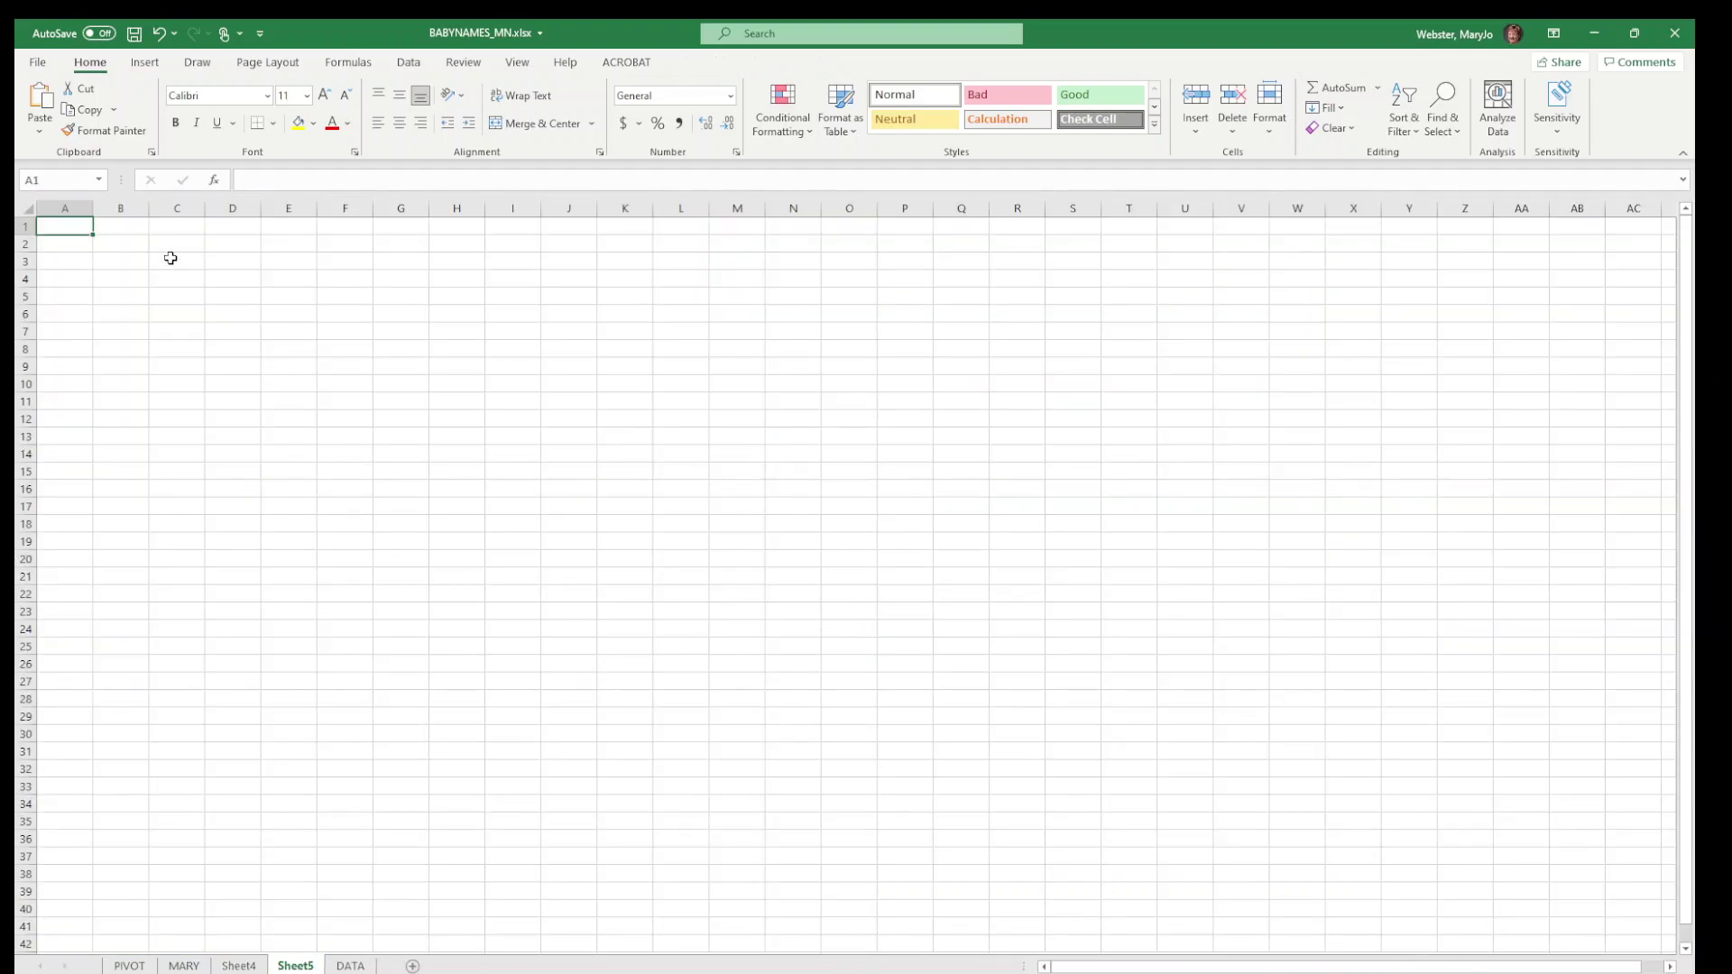
left_click(63, 243)
key("ctrl+v")
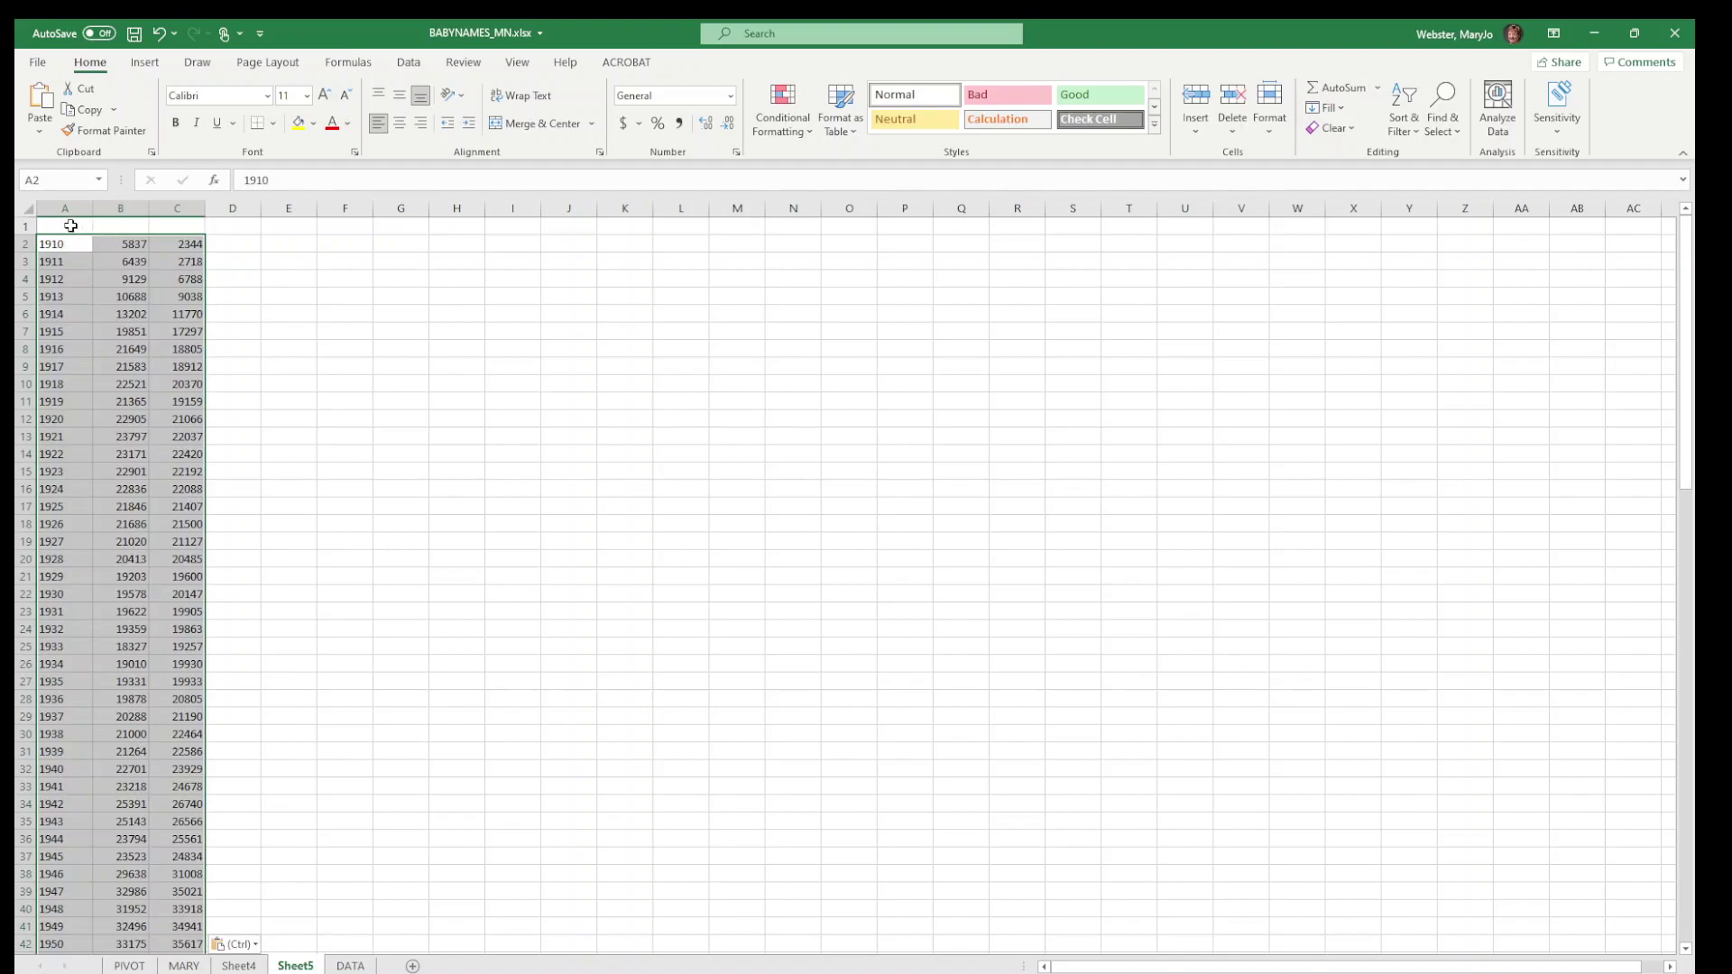
Enter the heading YEAR in cell A1 above the pasted years.
left_click(69, 225)
type("YEAR")
key("Tab")
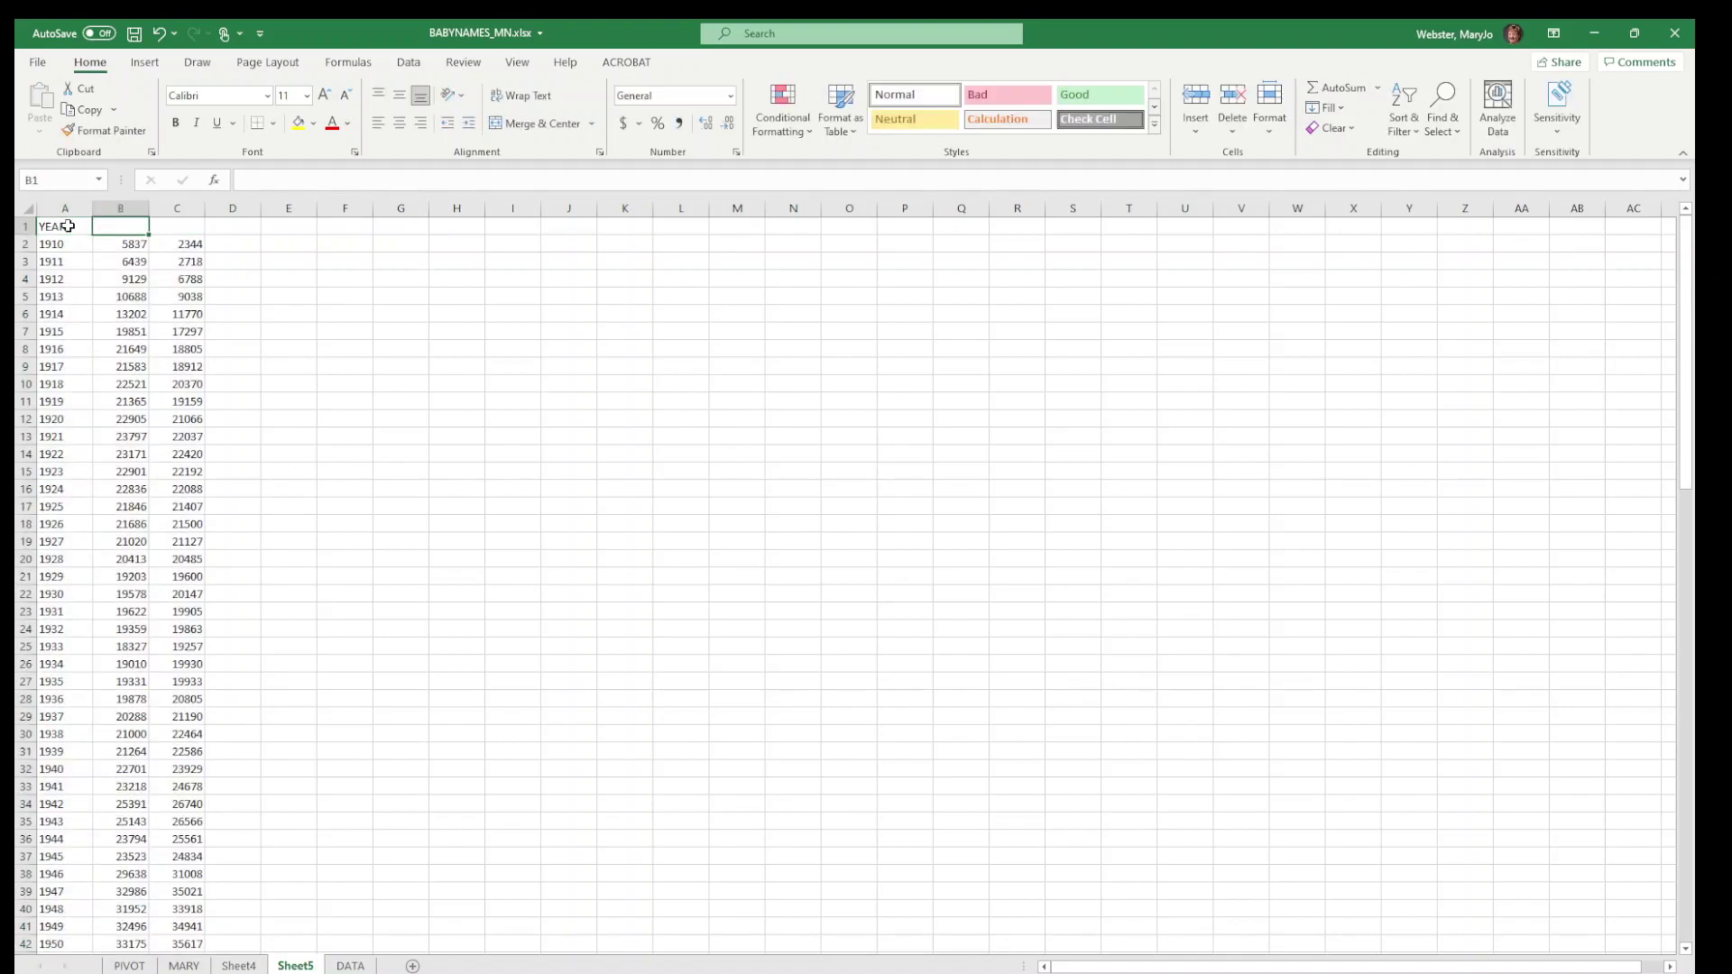
Check the order of the gender columns in the PivotTable on Sheet4, then return to Sheet5.
left_click(231, 965)
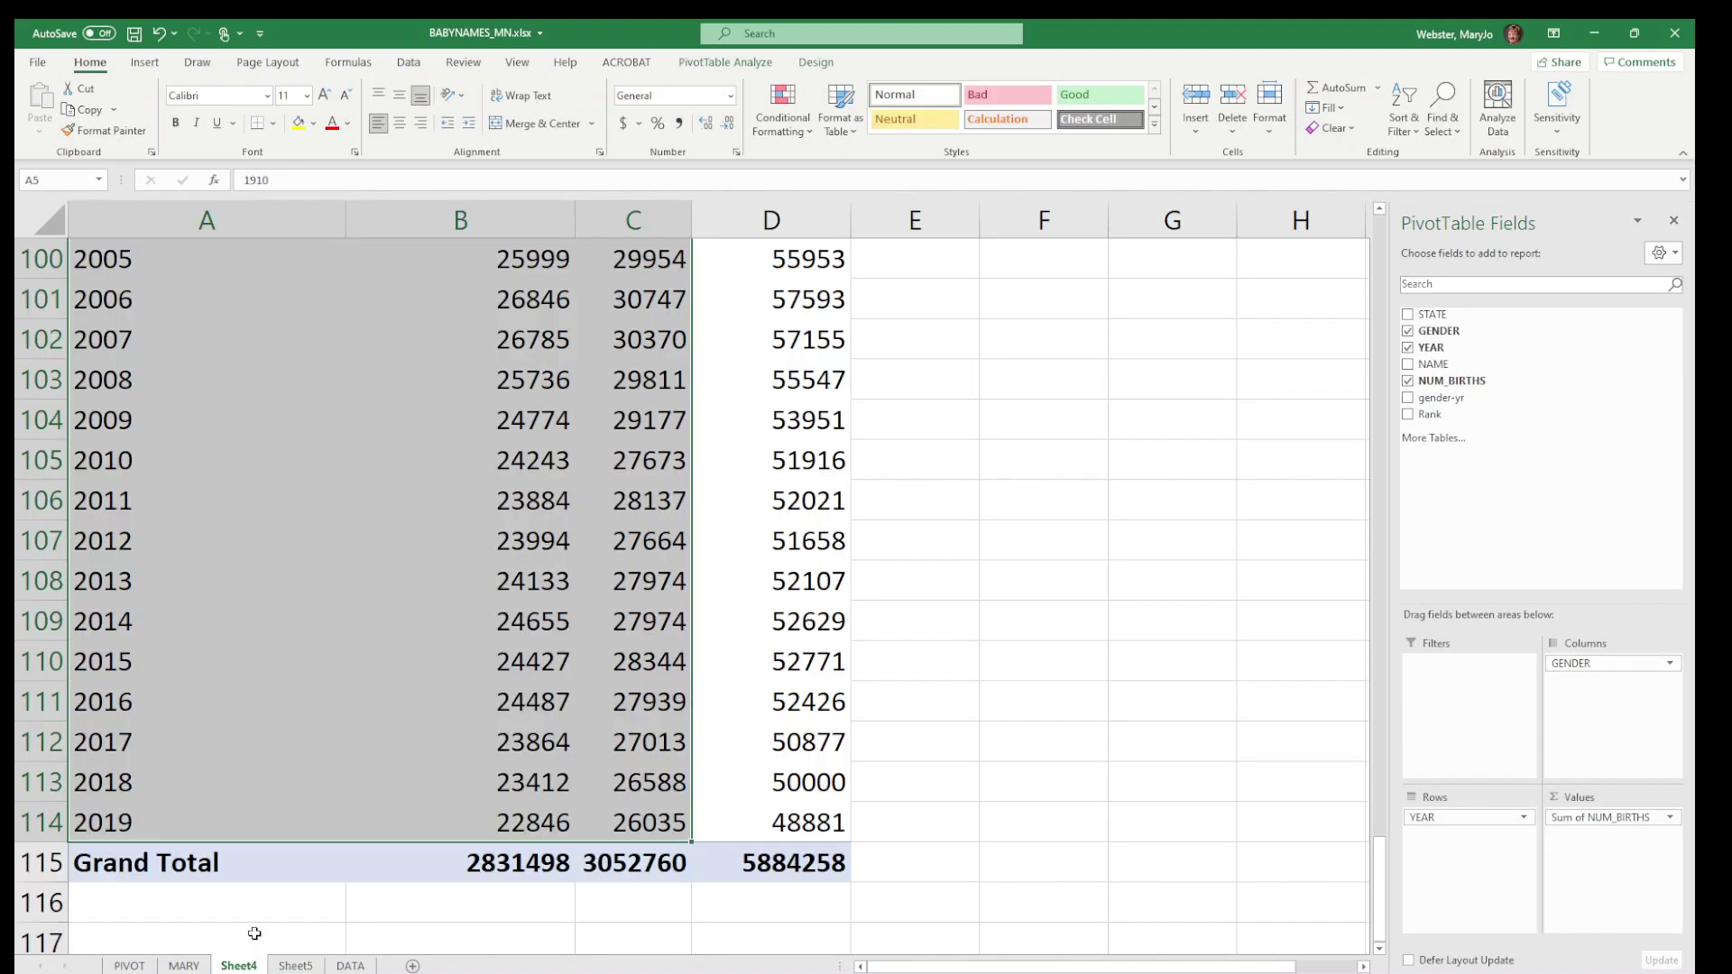
key("ctrl+Home")
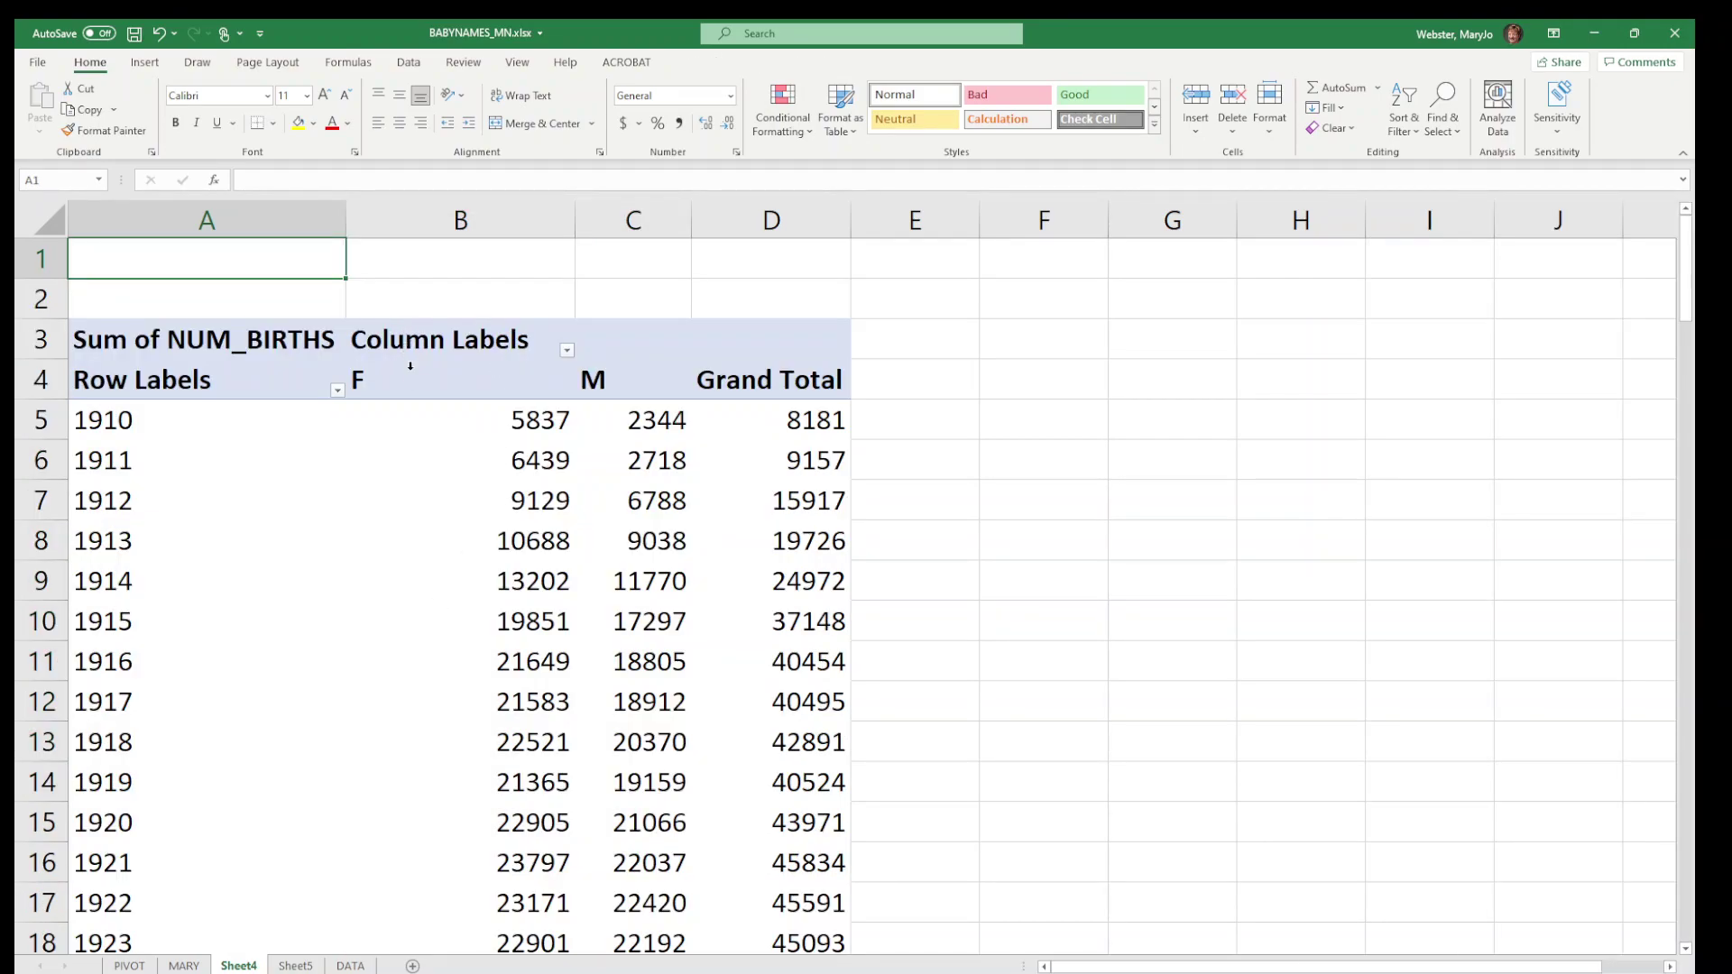
left_click(413, 375)
left_click(613, 379)
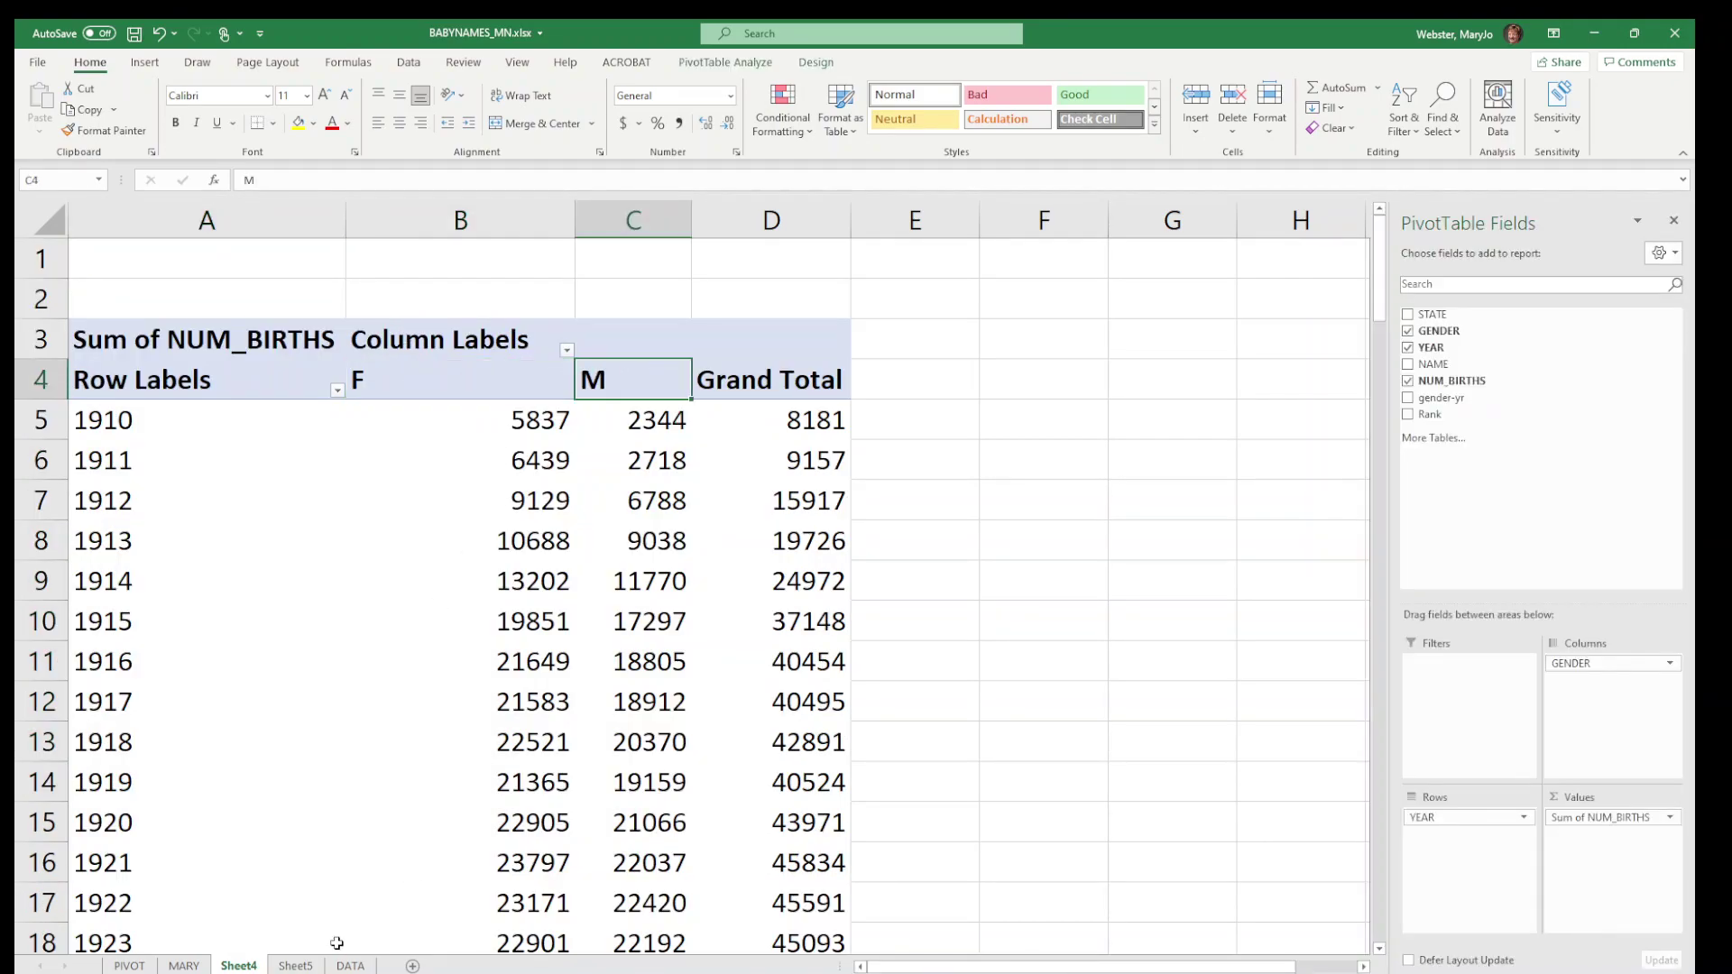
left_click(296, 967)
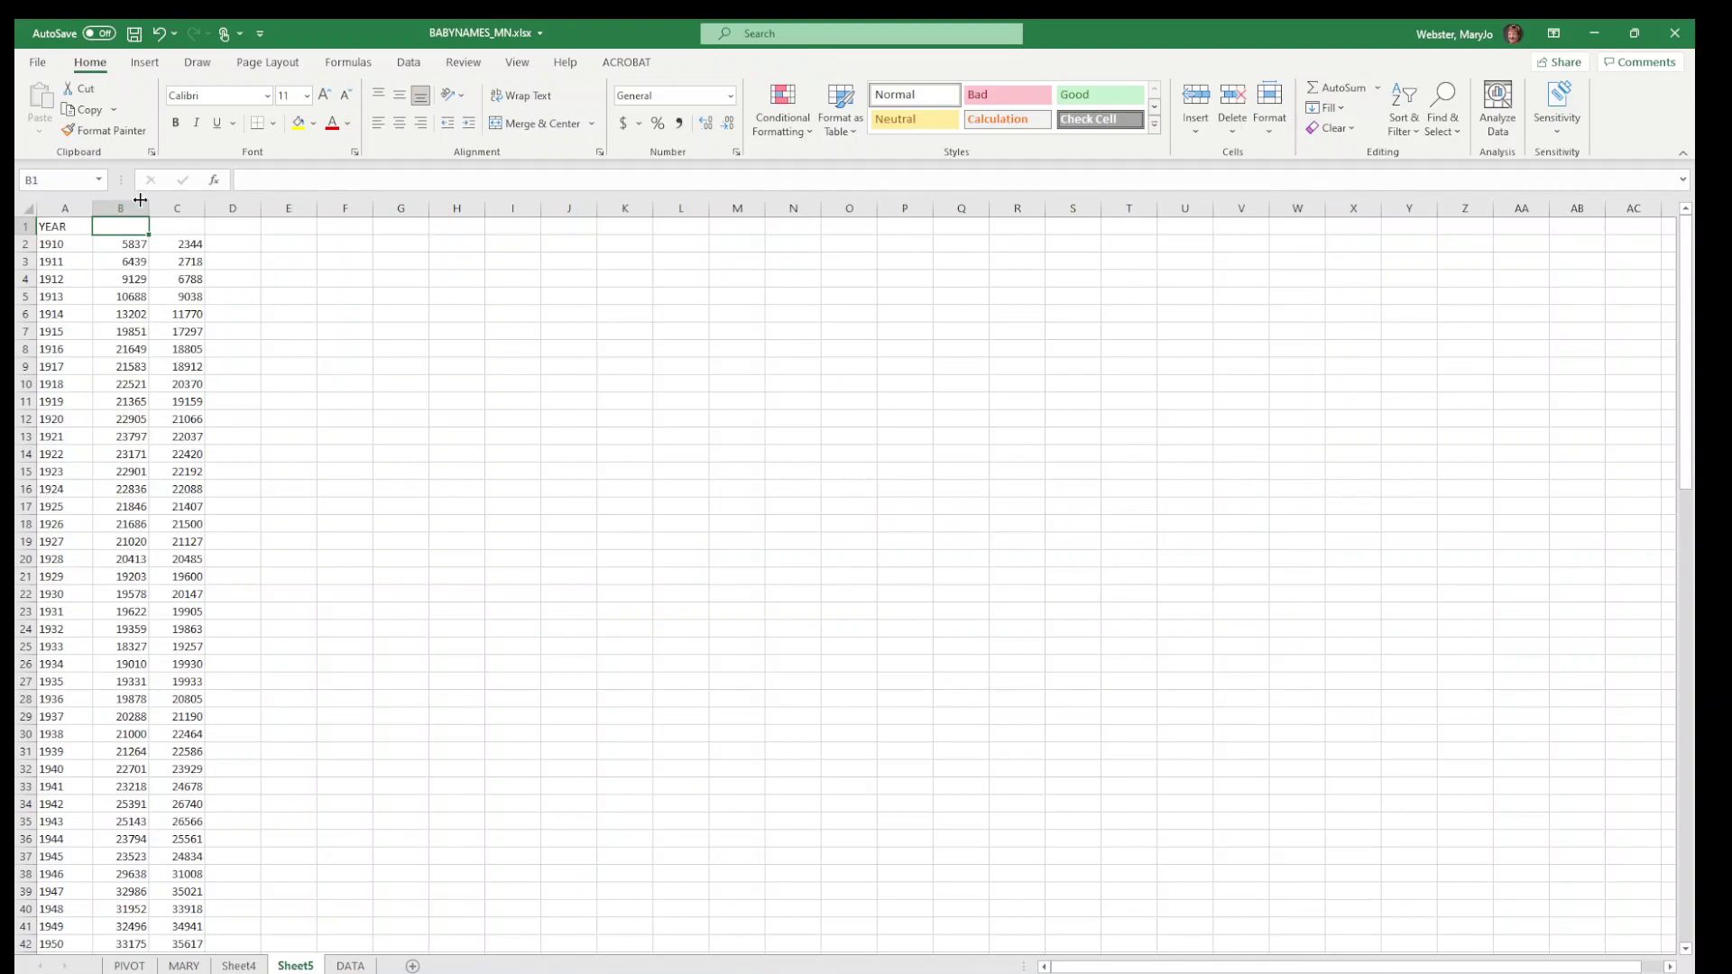
Enter the headings GIRLS in B1 and BOYS in C1.
type("G")
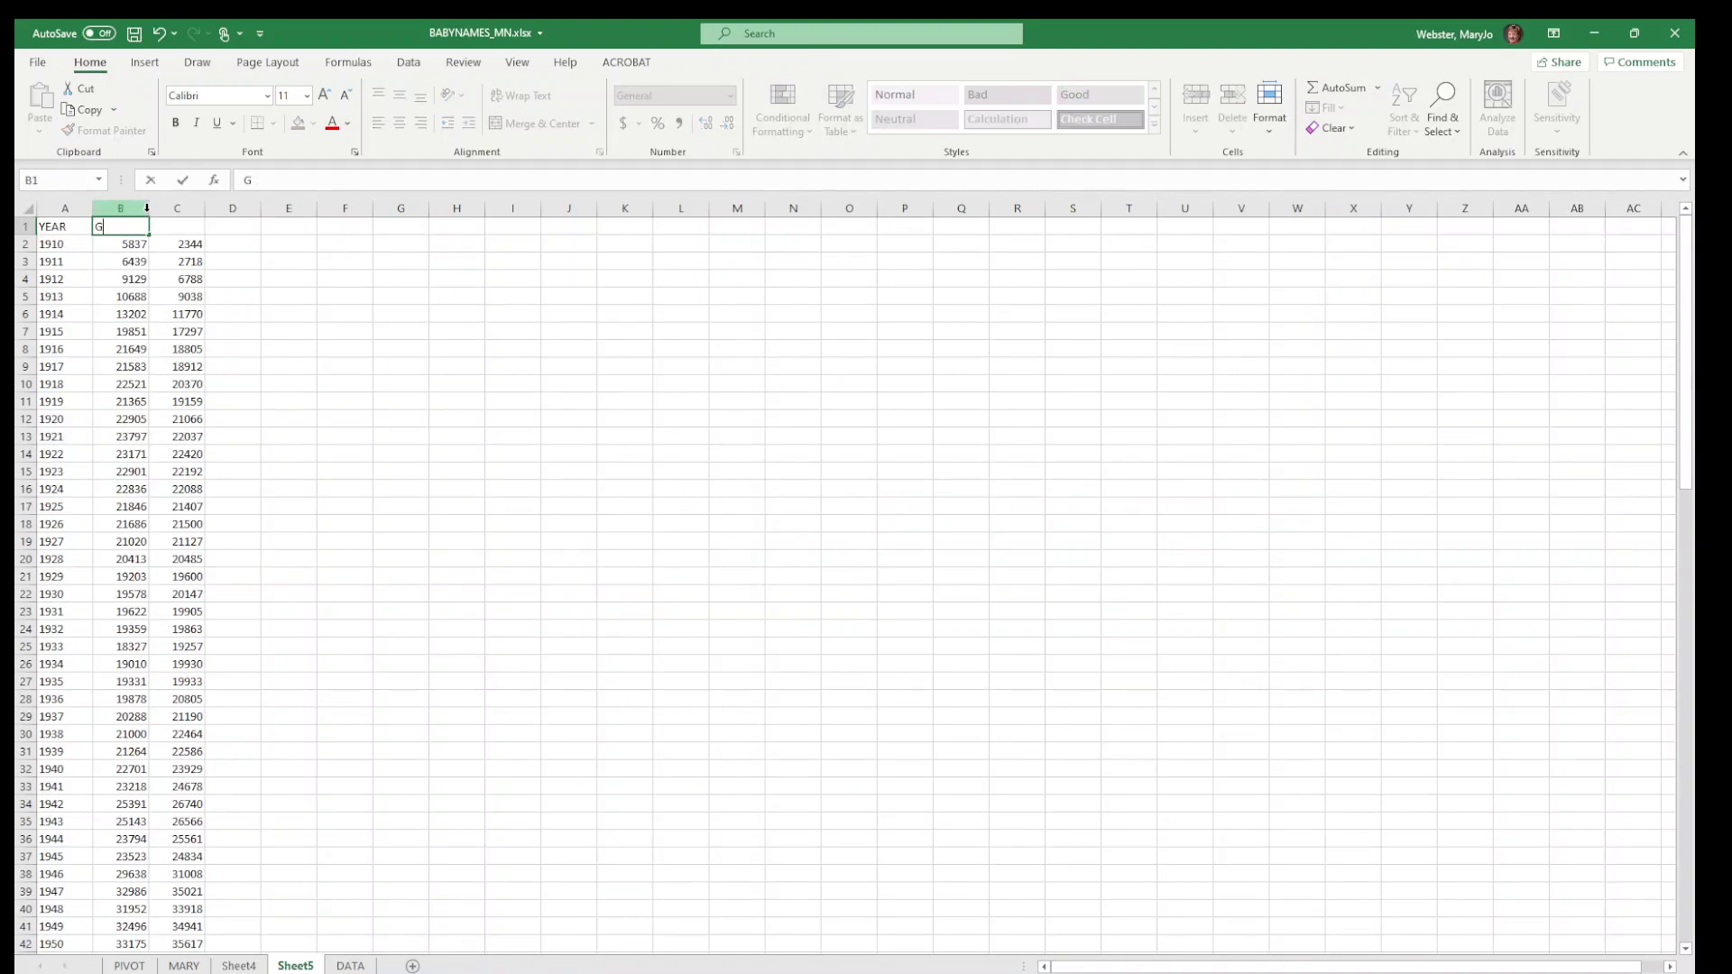
type("IRLS")
key("Tab")
type("BOYS")
key("Return")
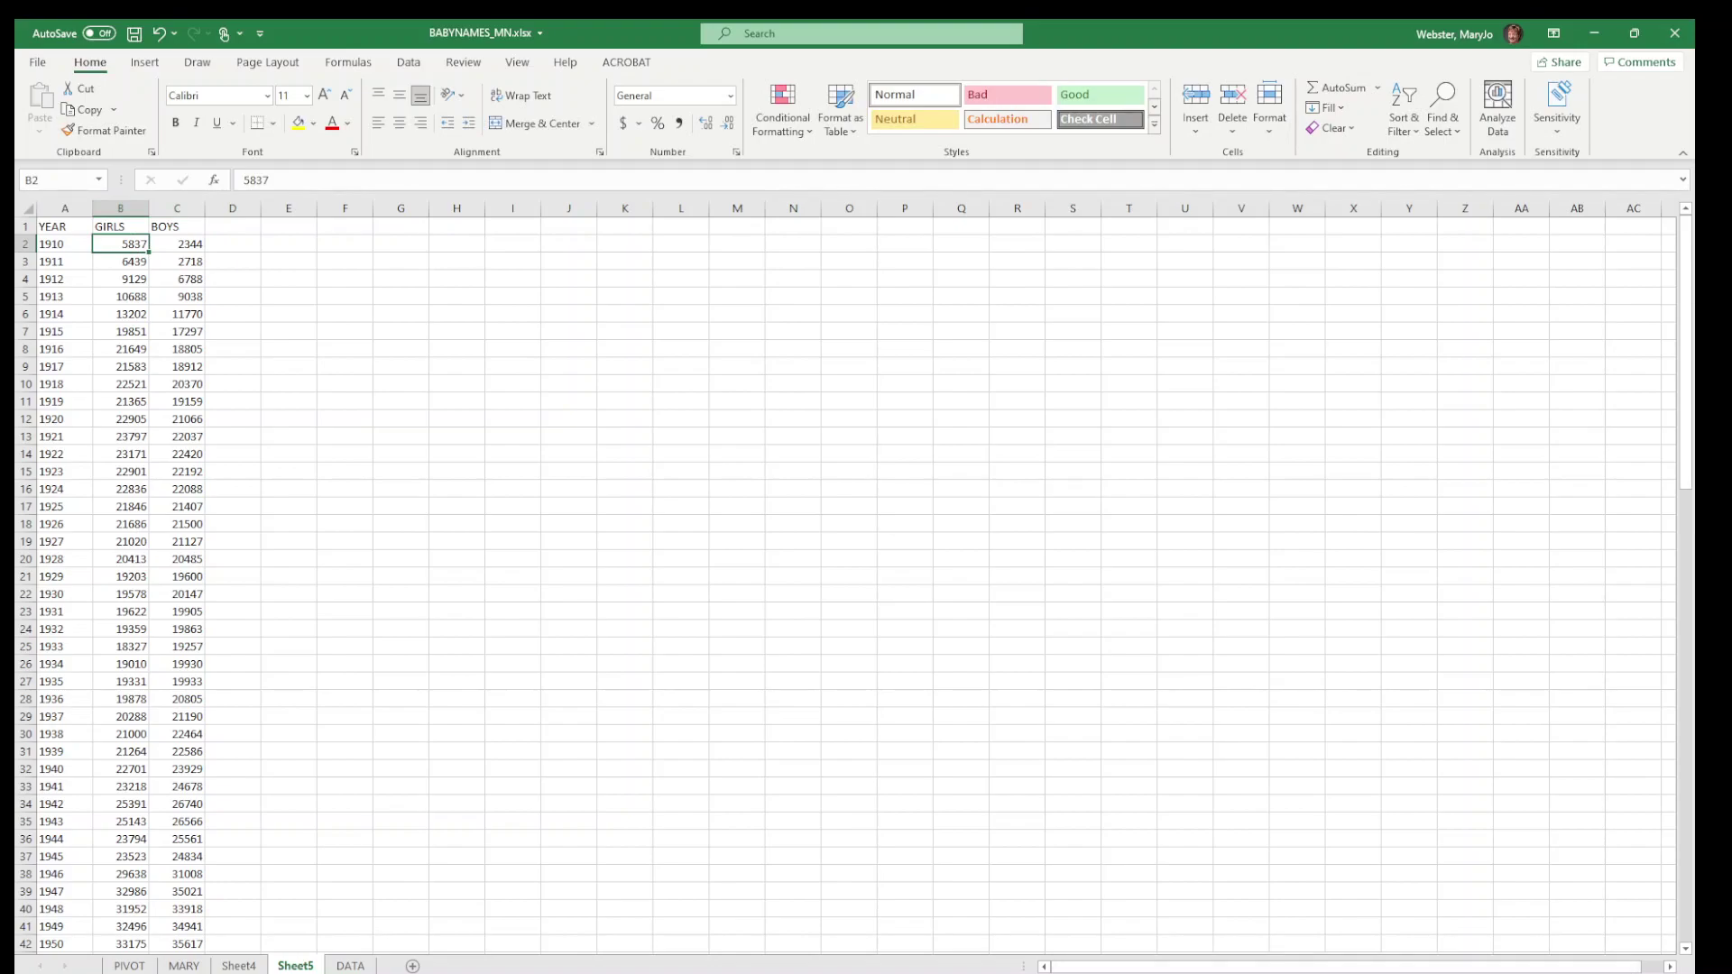
Make the YEAR, GIRLS and BOYS headings in A1:C1 bold.
scroll(845, 582, "up", 2)
scroll(1330, 863, "up", 3)
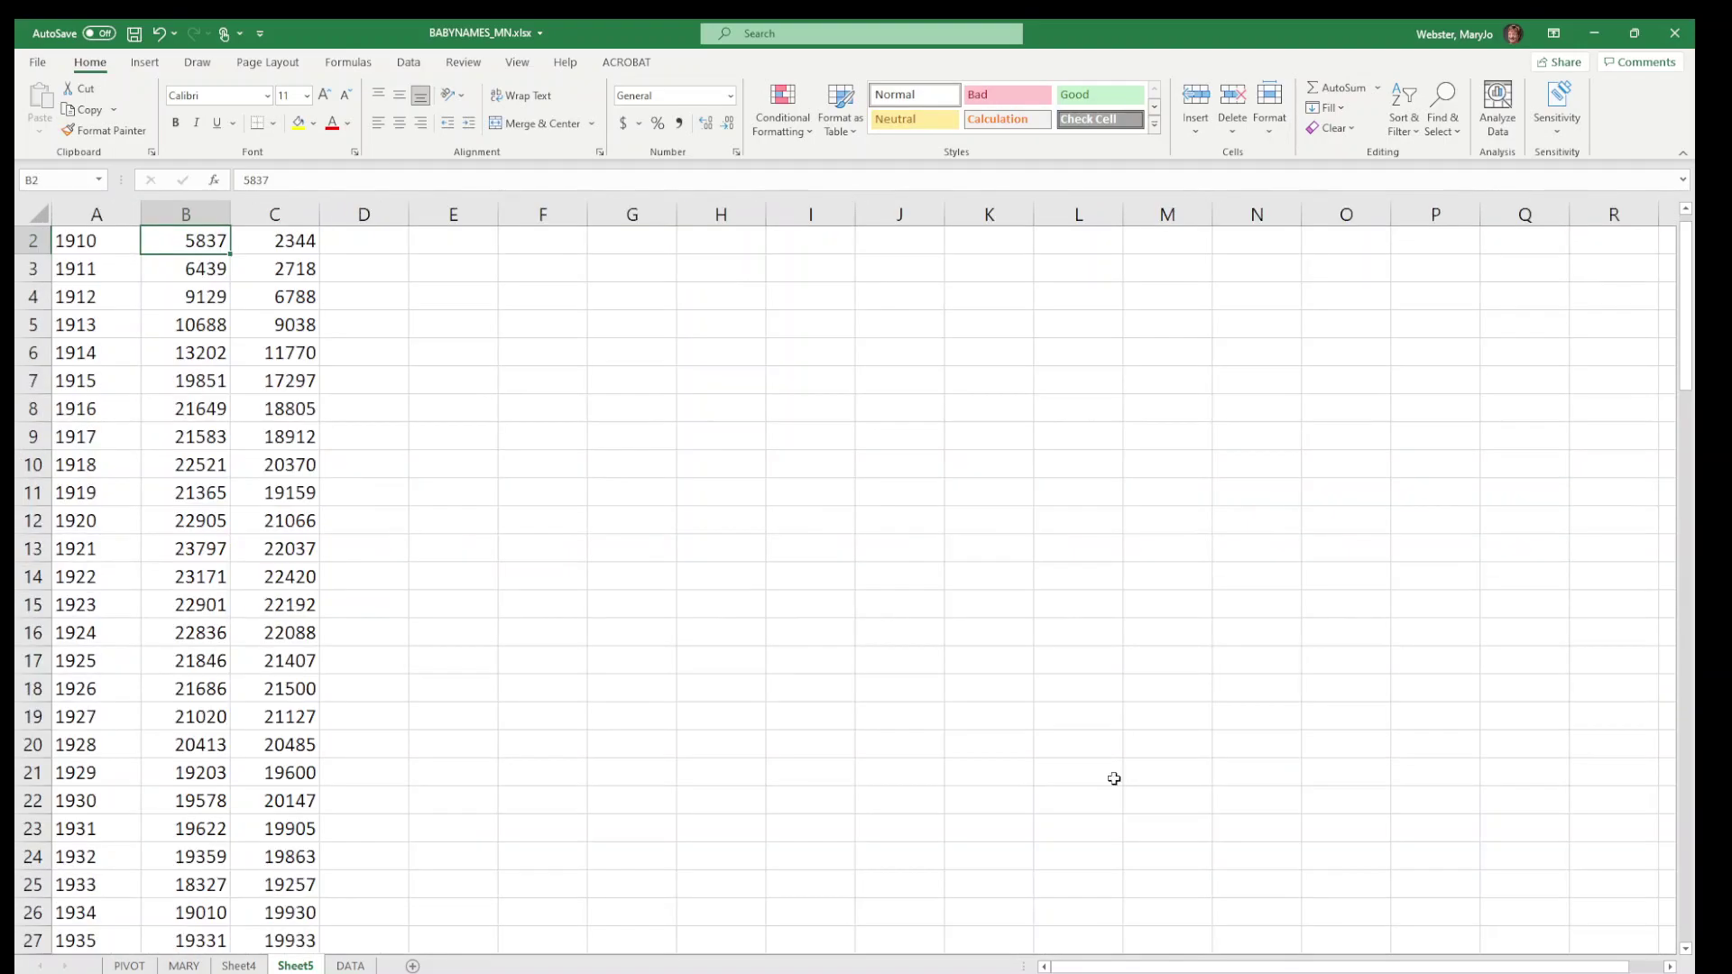
scroll(507, 611, "up", 1)
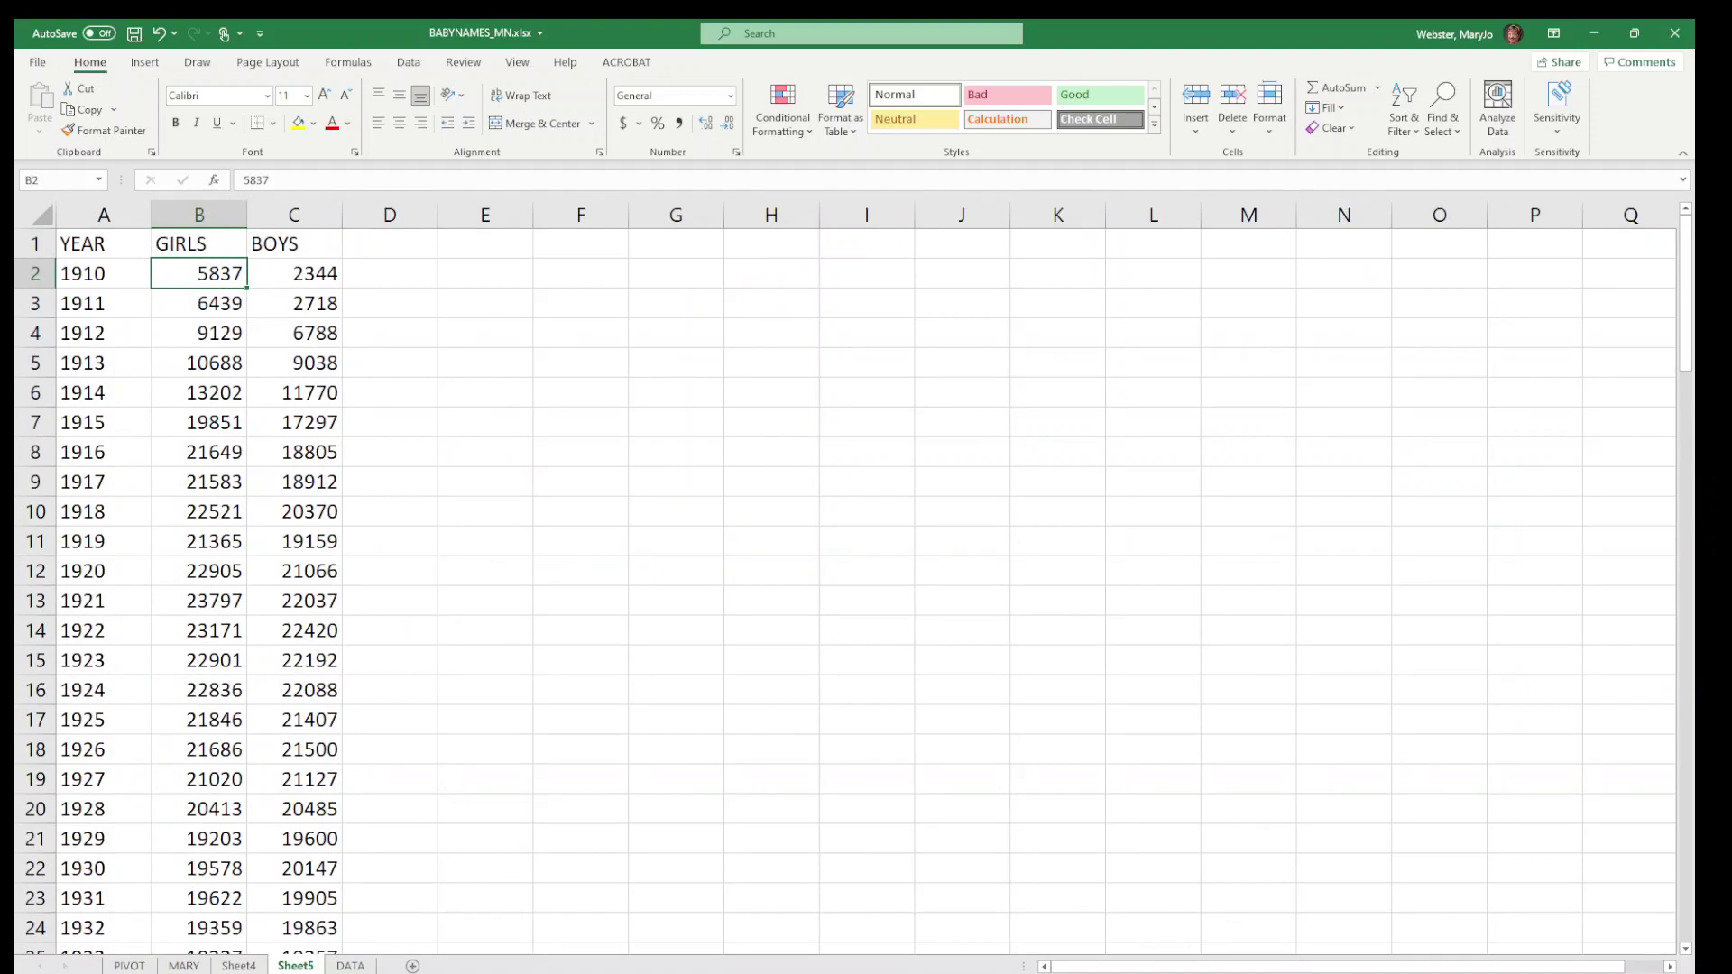
scroll(330, 601, "up", 1)
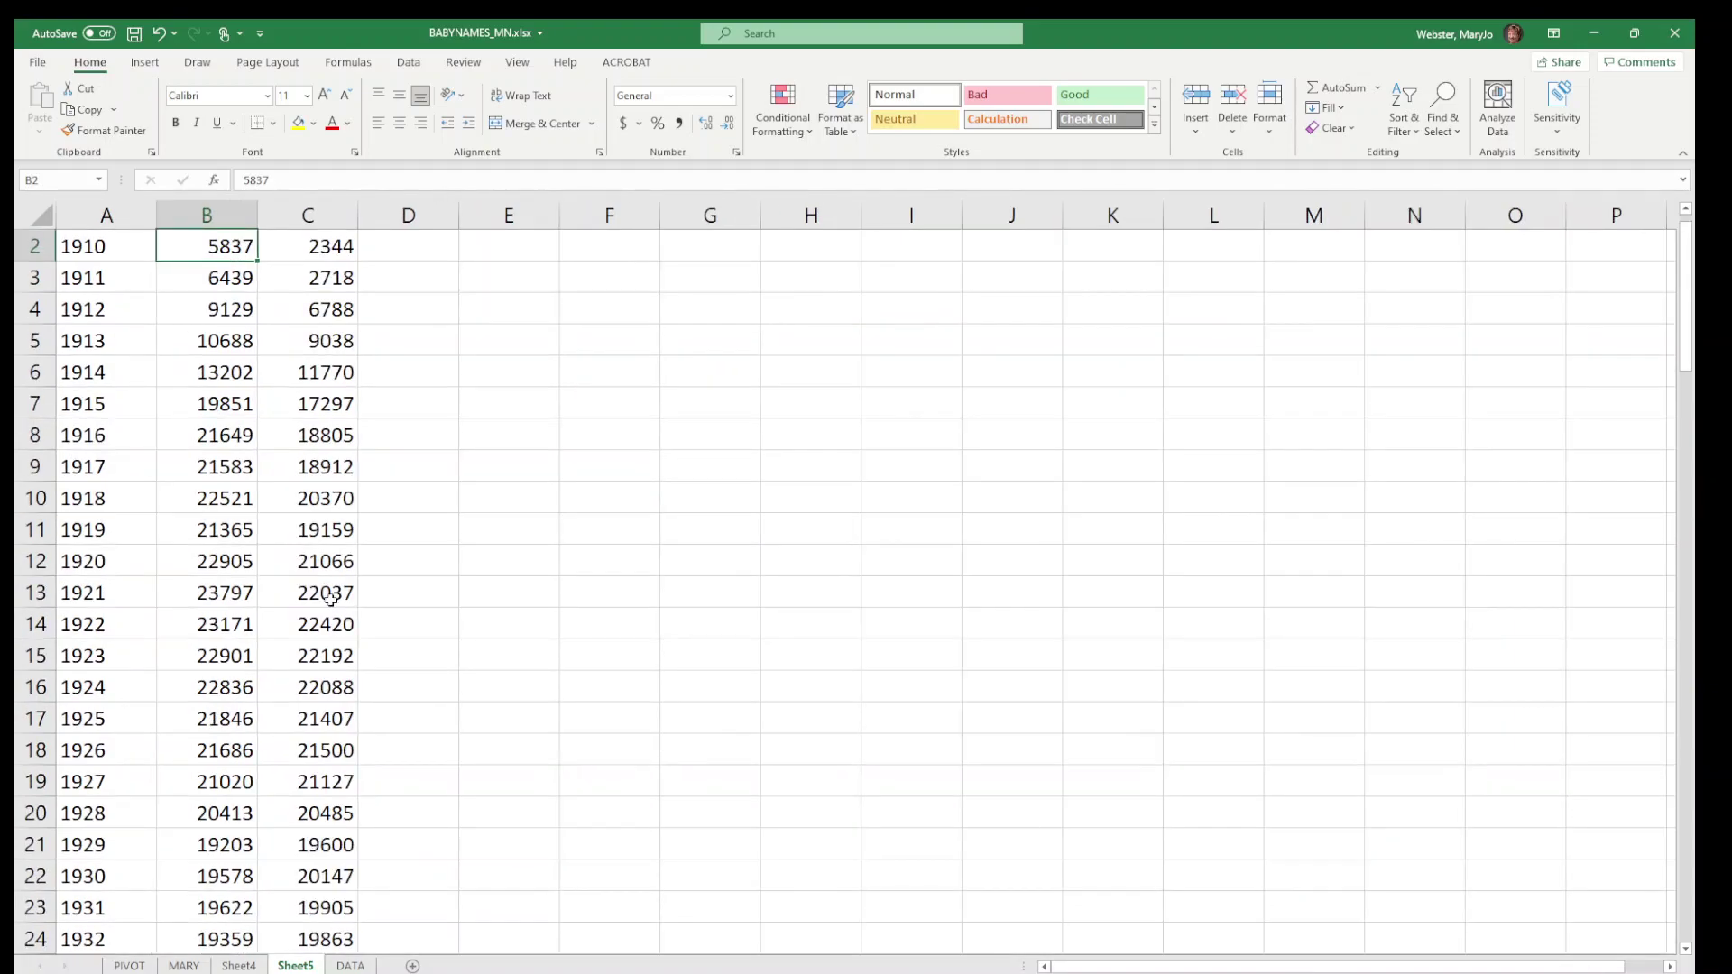
scroll(329, 587, "up", 2)
left_click_drag(110, 250, 347, 253)
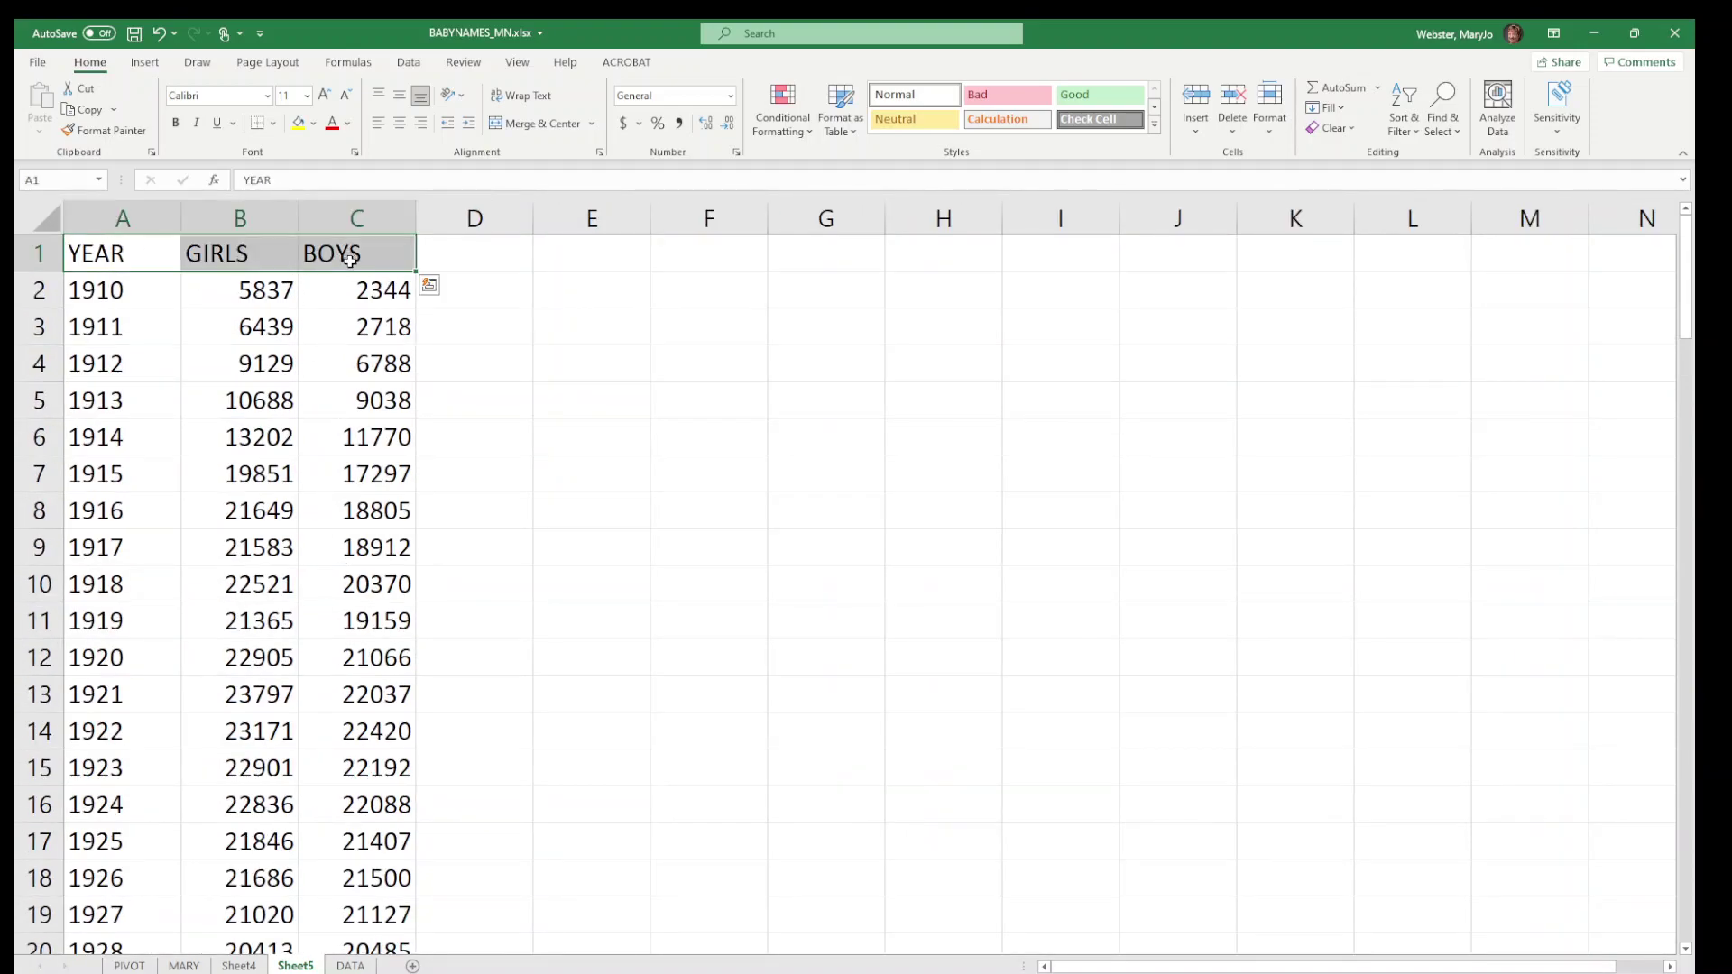
key("ctrl+b")
left_click(361, 377)
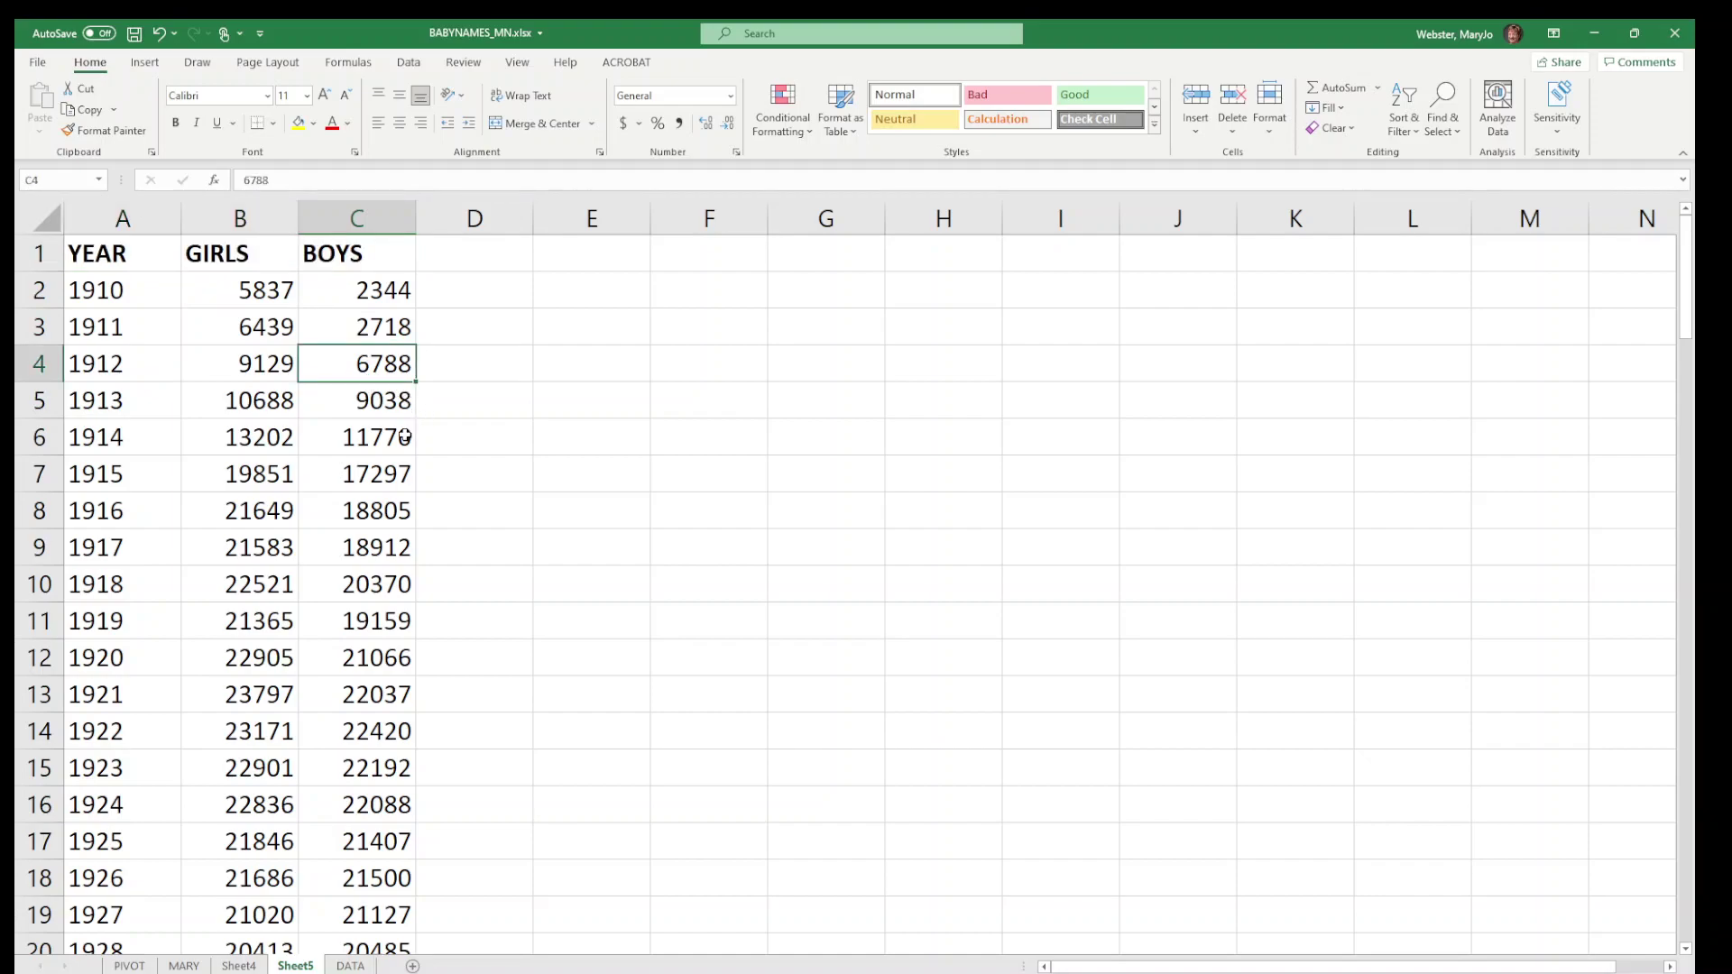
Rename the Sheet5 worksheet as LOOKUP.
double_click(295, 967)
type("LO")
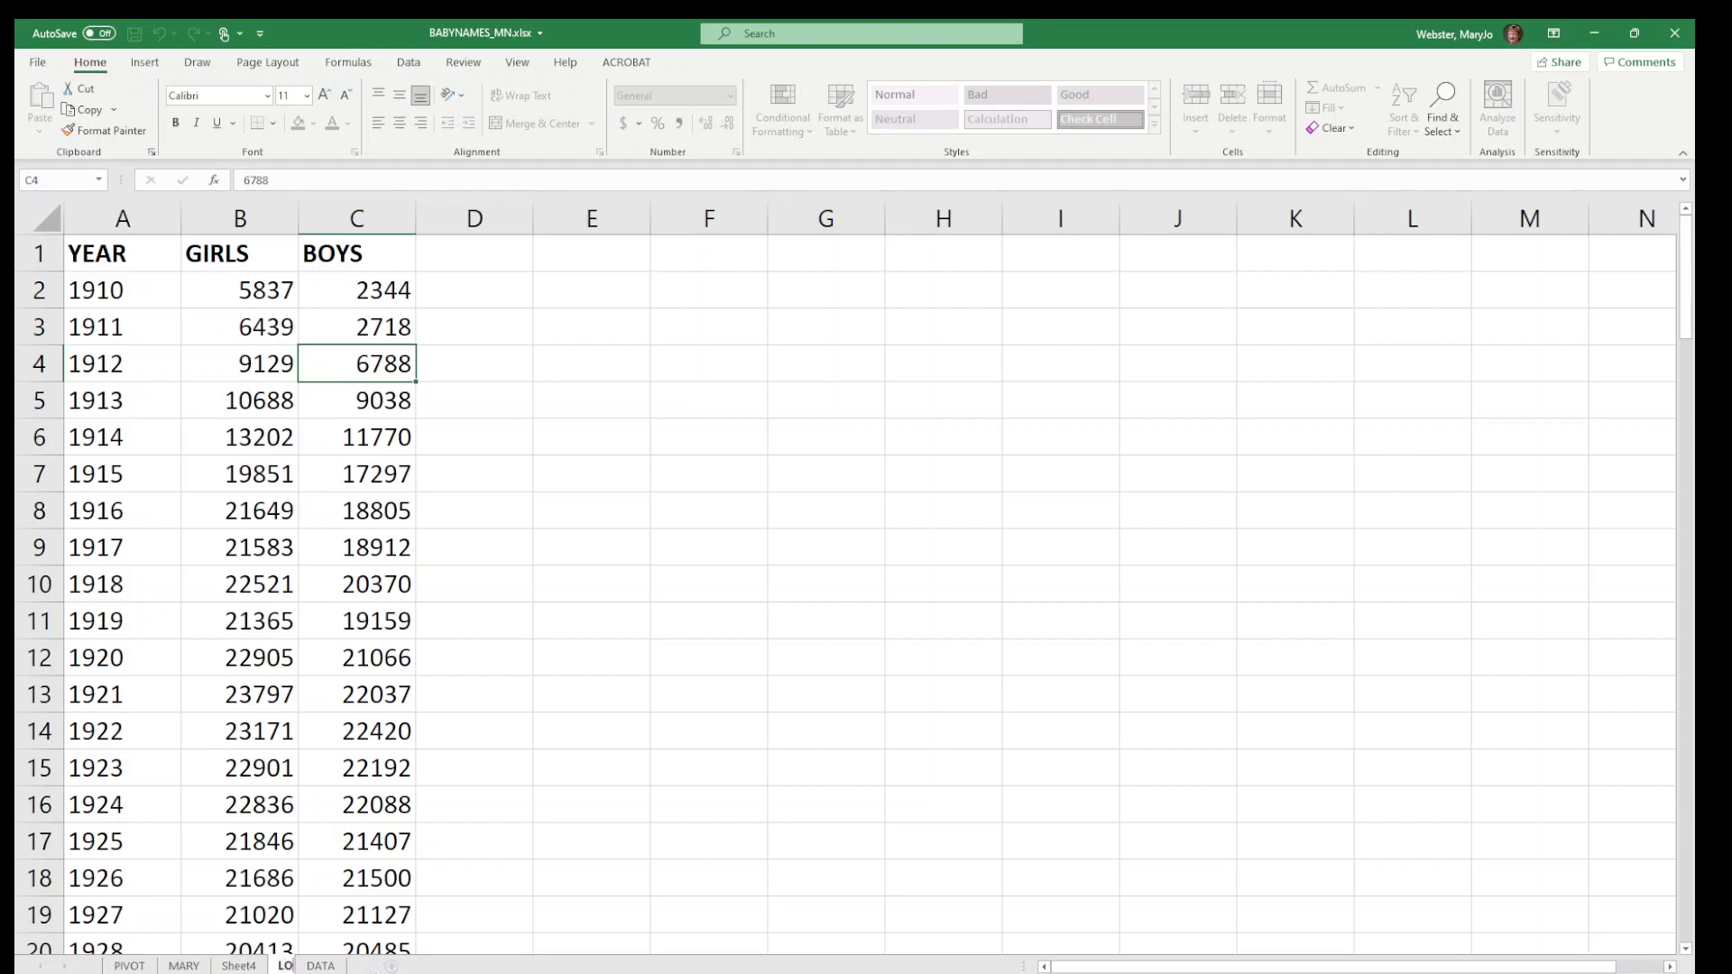
type("OKUP")
left_click(310, 818)
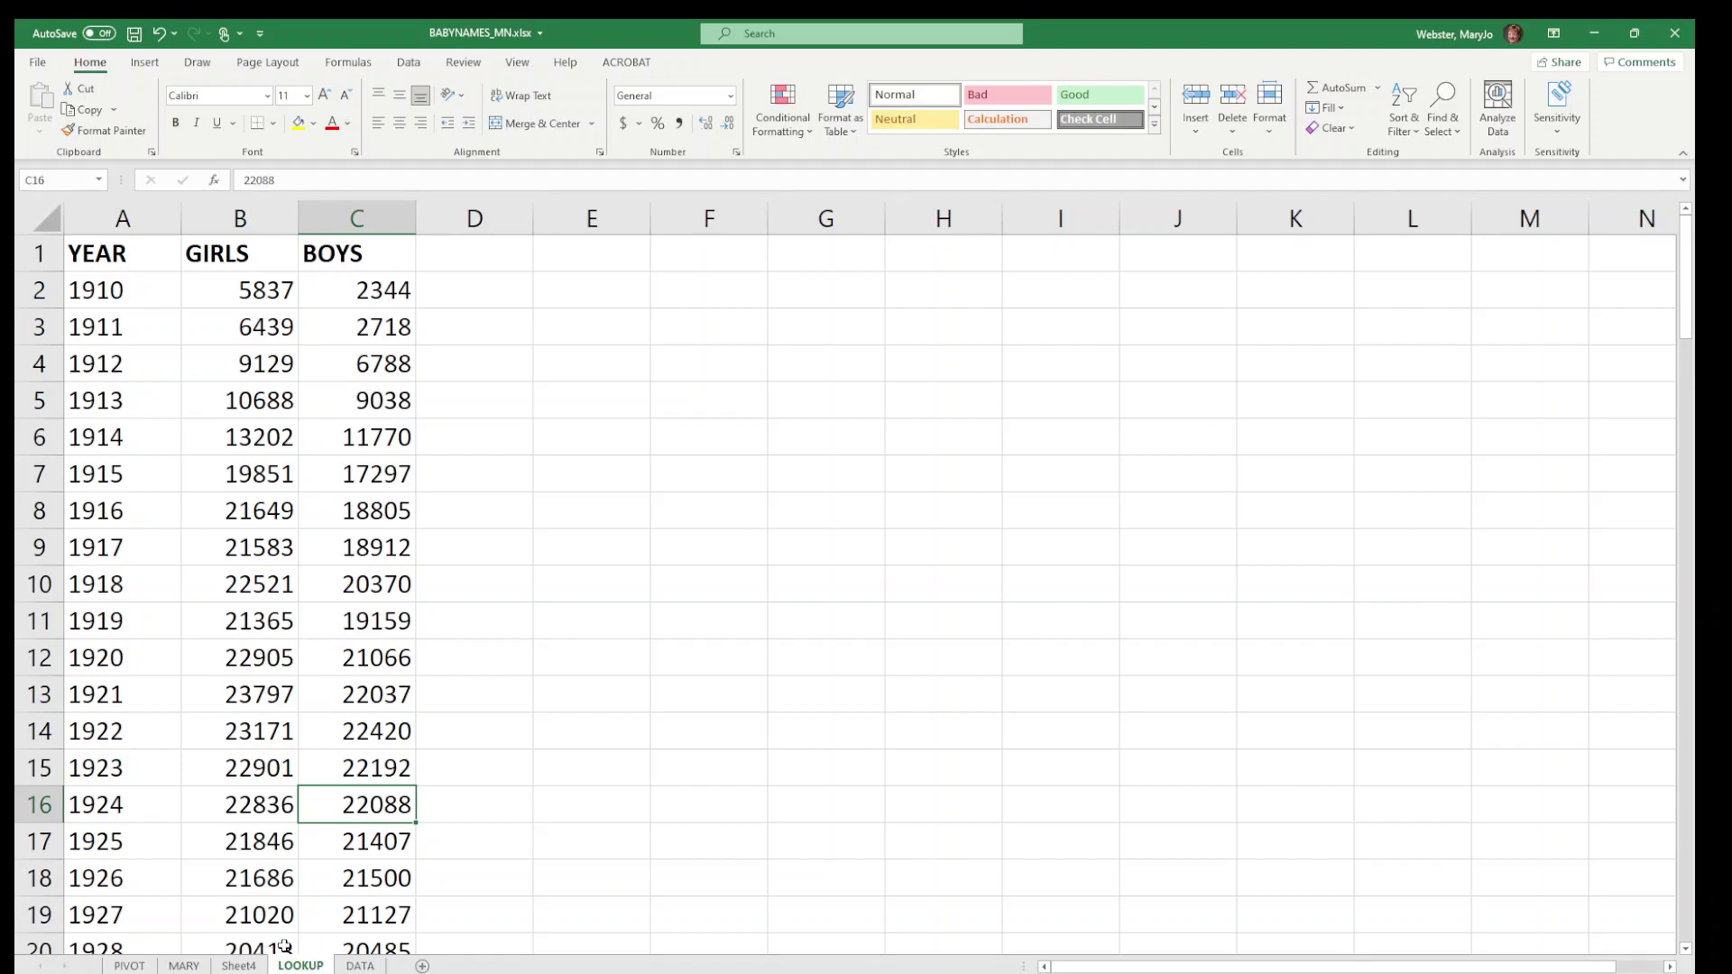
left_click(226, 584)
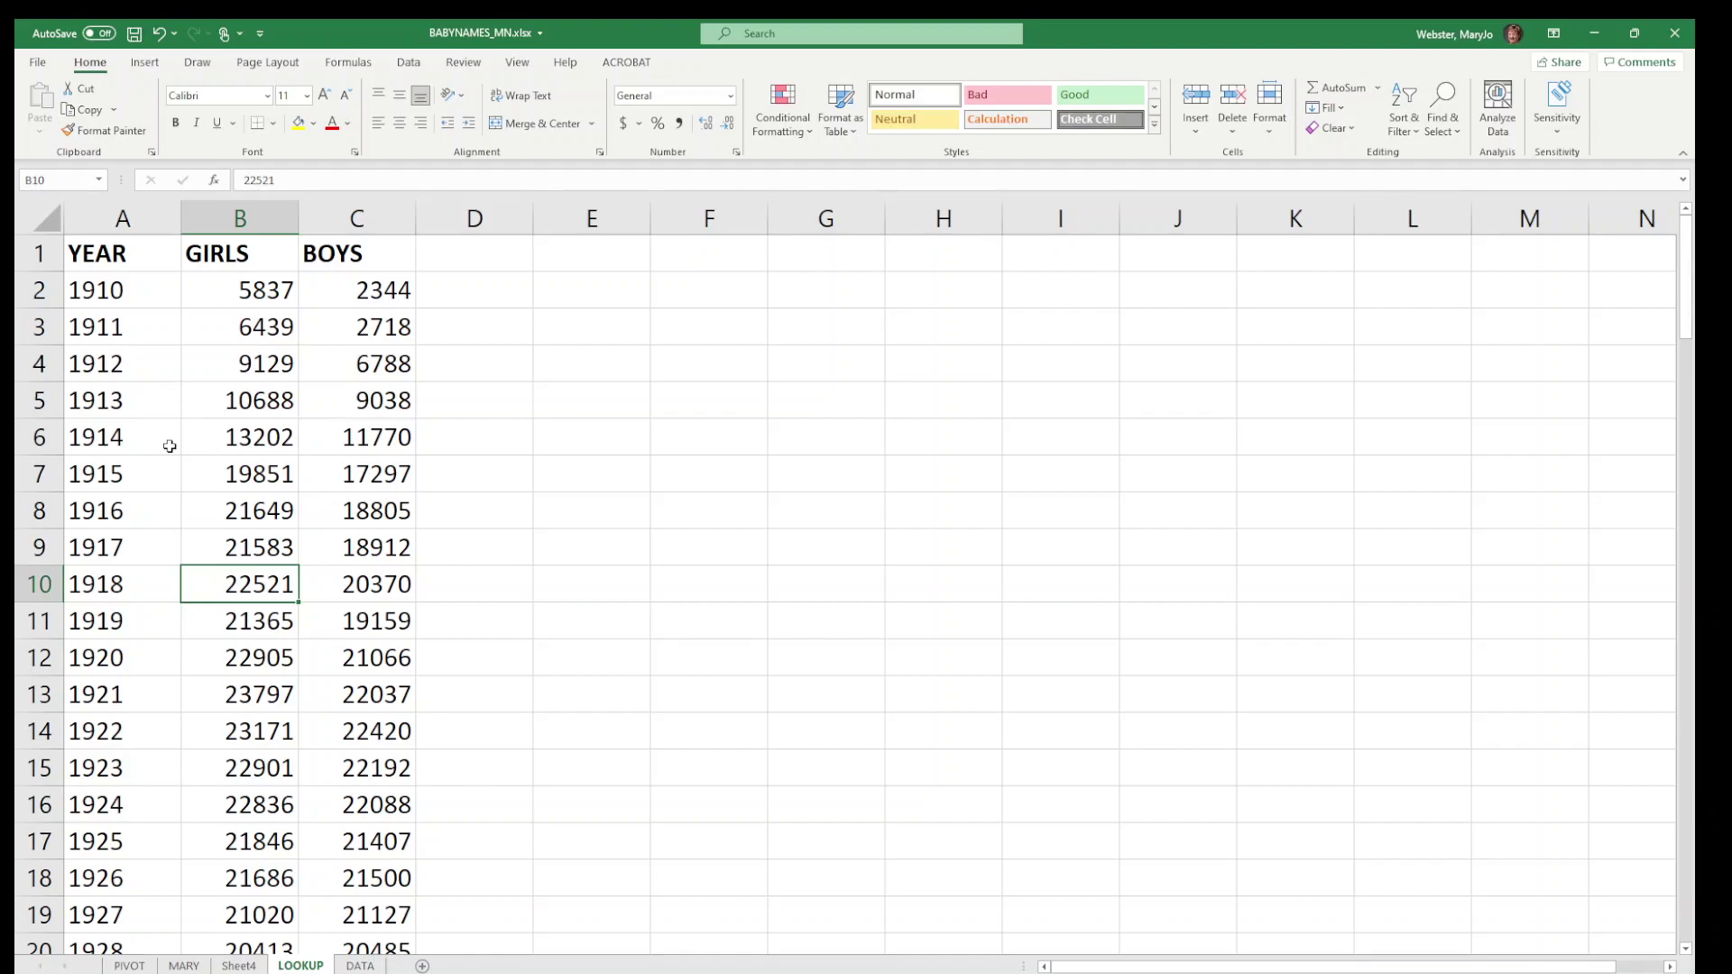
left_click(272, 535)
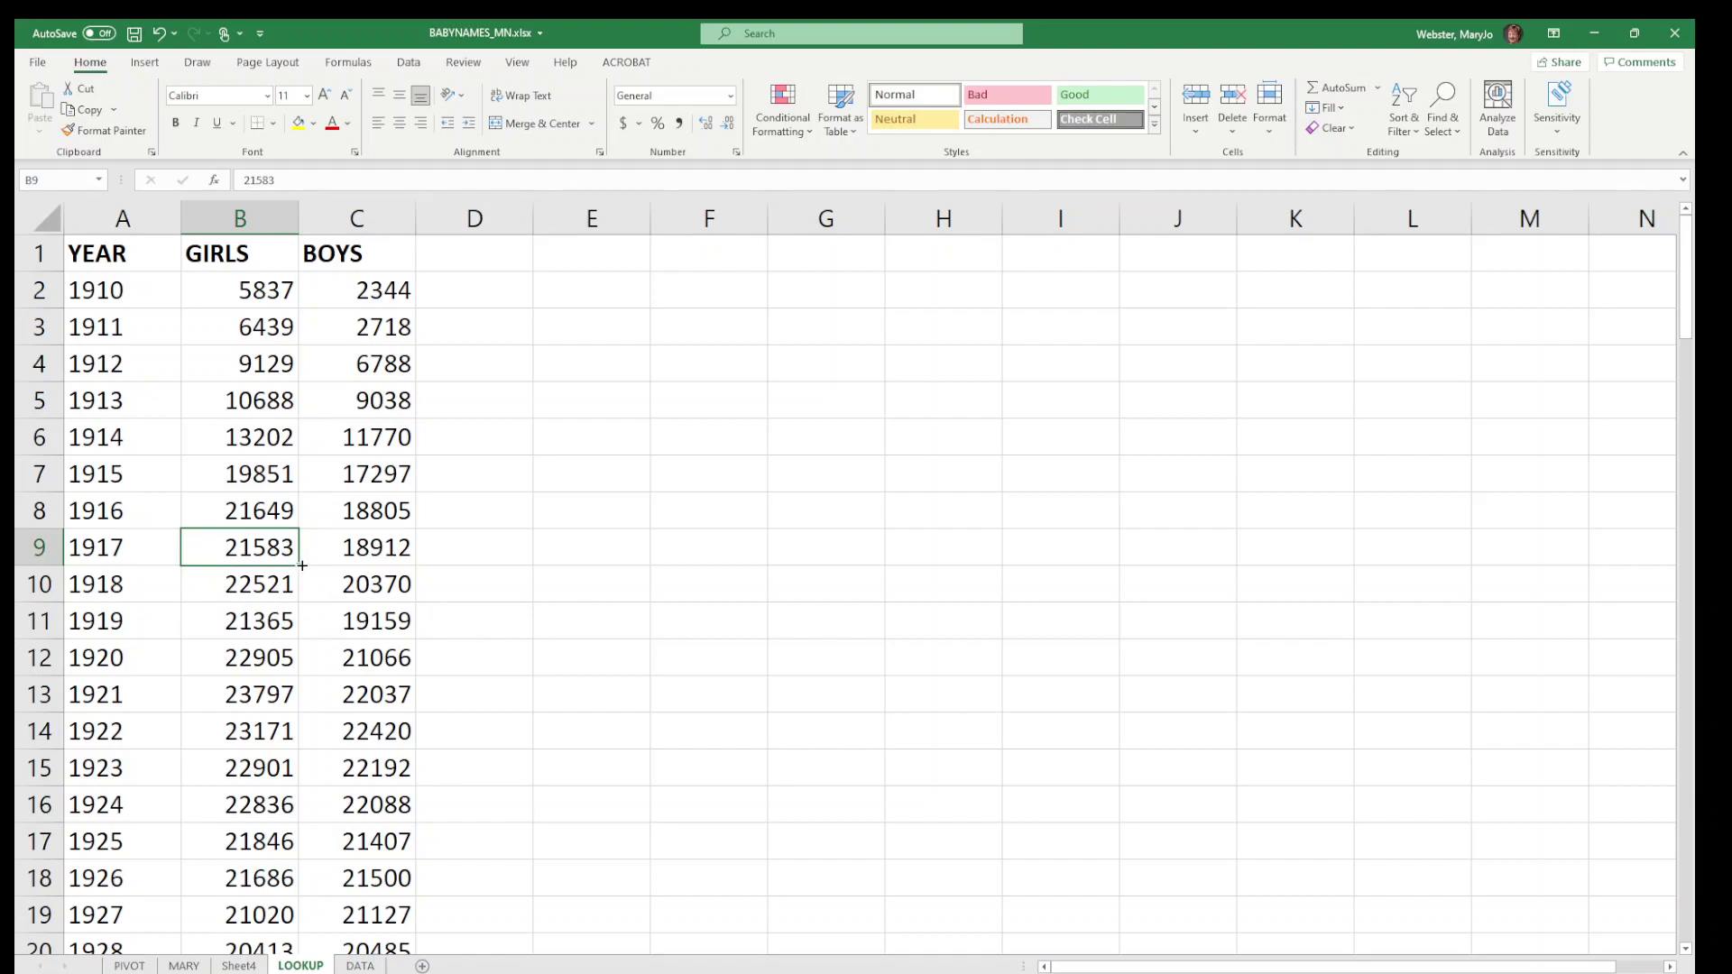
key("ctrl+a")
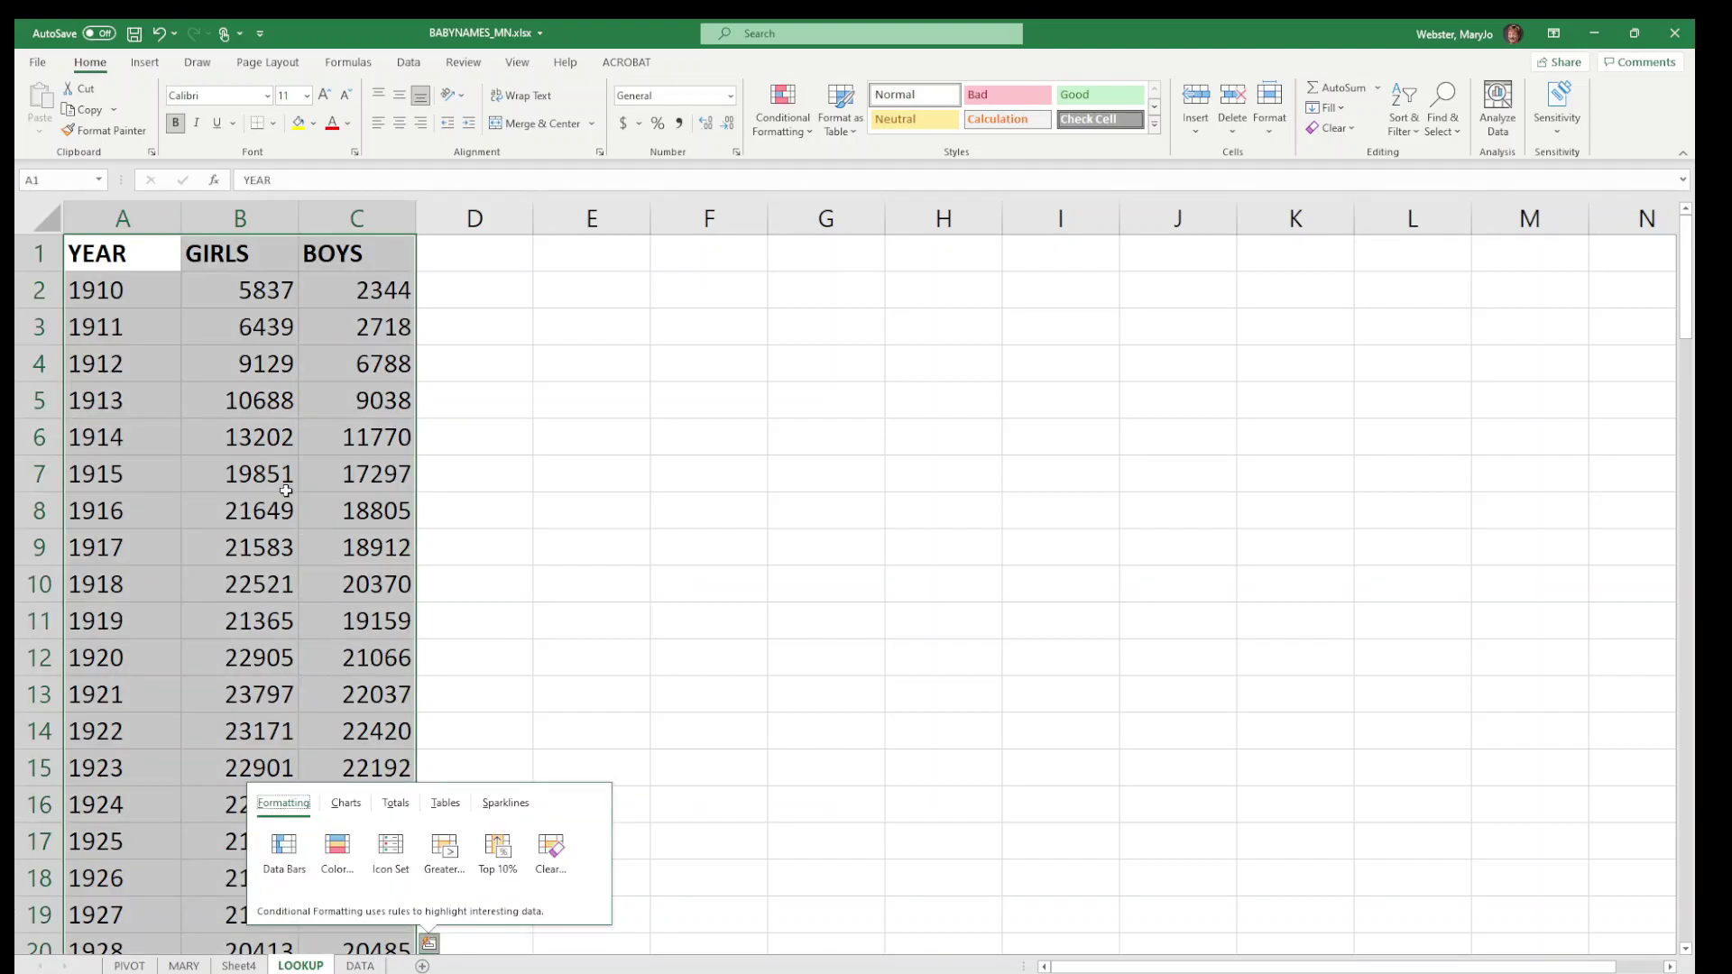
left_click(209, 356)
Define the name LOOKUP with workbook scope for the whole table A1:C111, including its headings.
left_click_drag(116, 262, 342, 261)
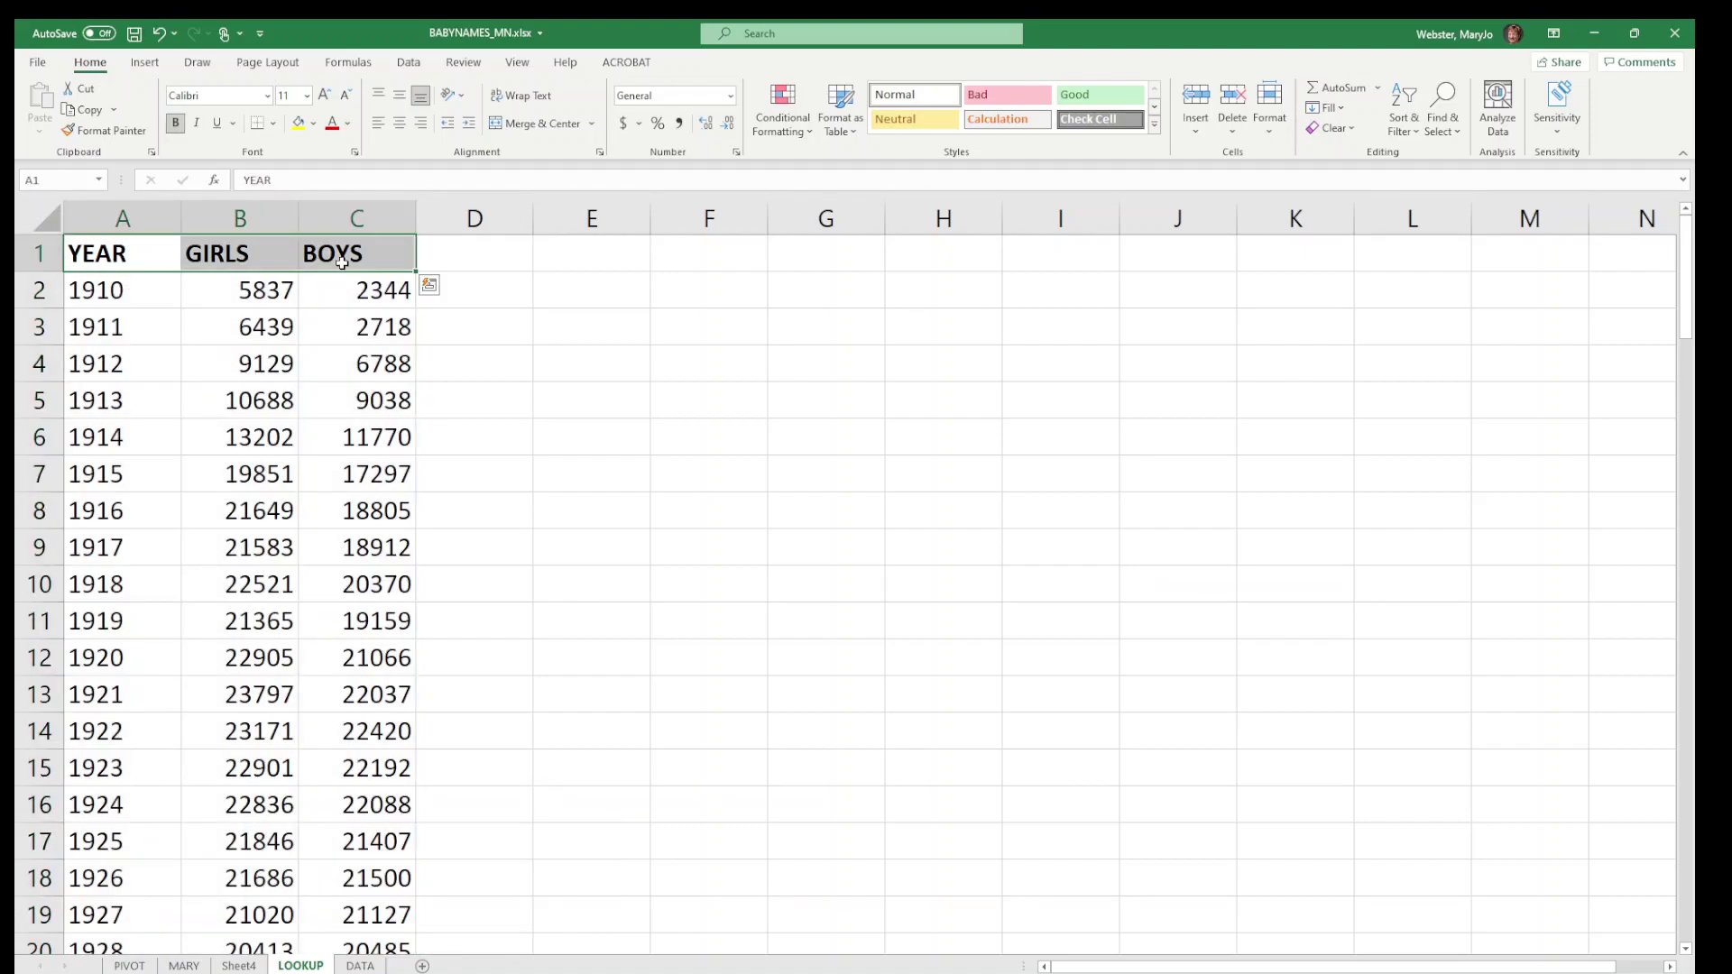
left_click_drag(111, 262, 325, 259)
key("ctrl+shift+Down")
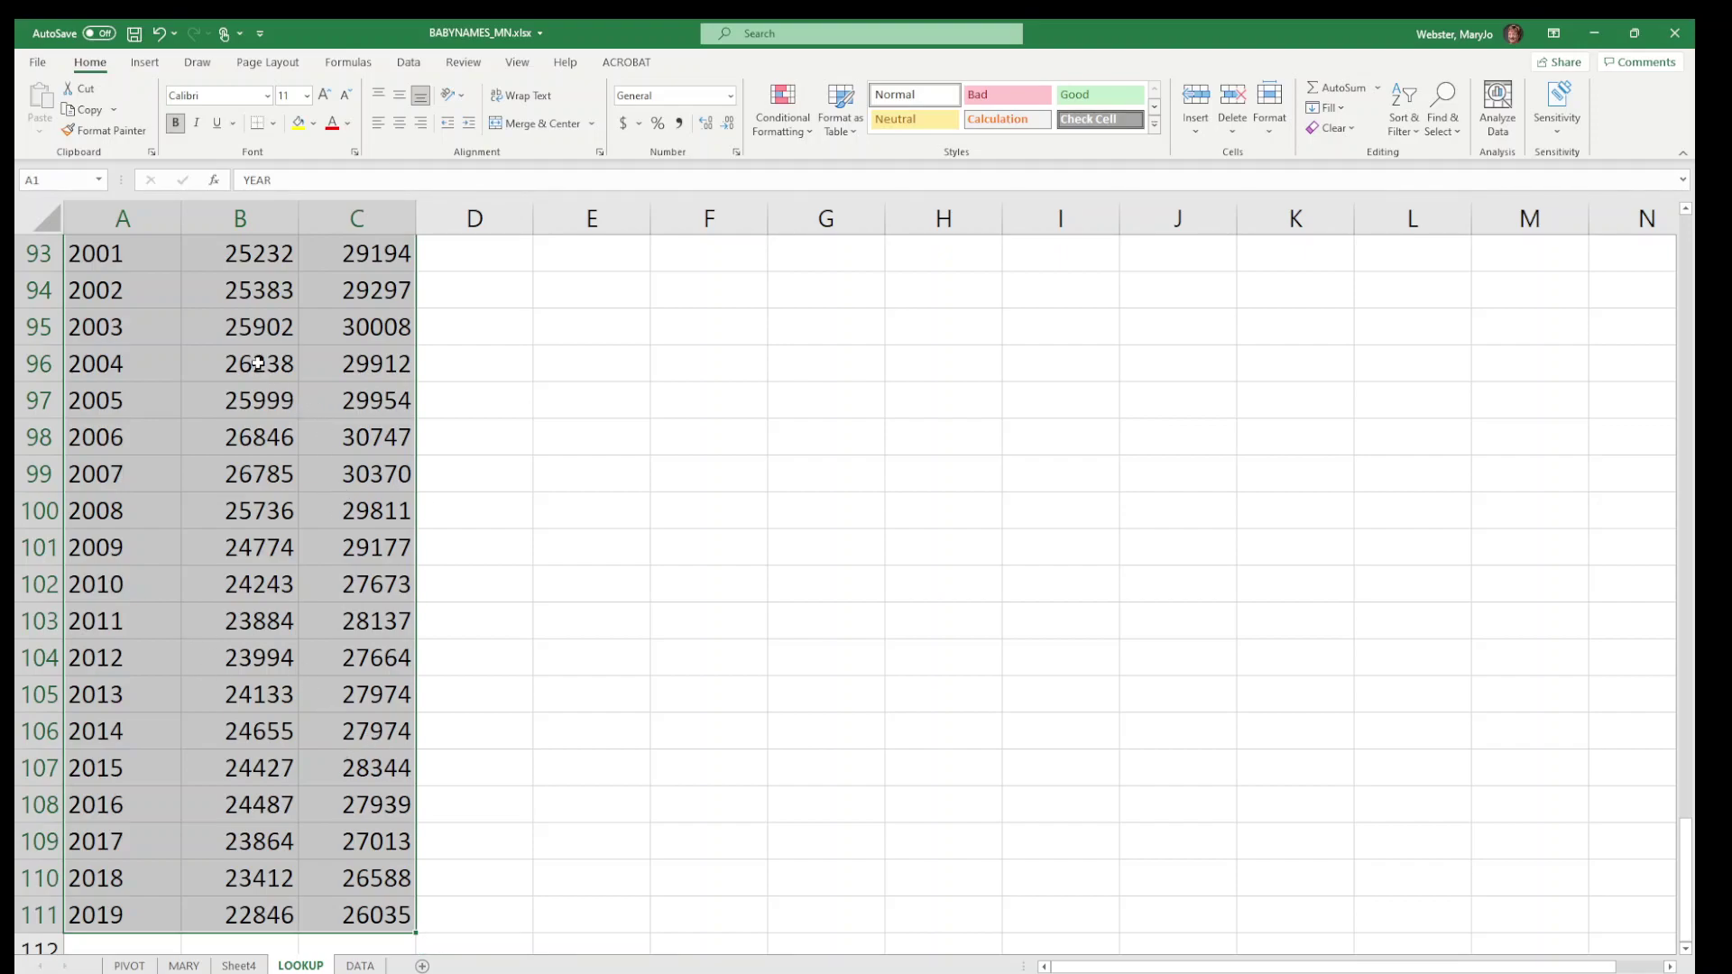
right_click(261, 366)
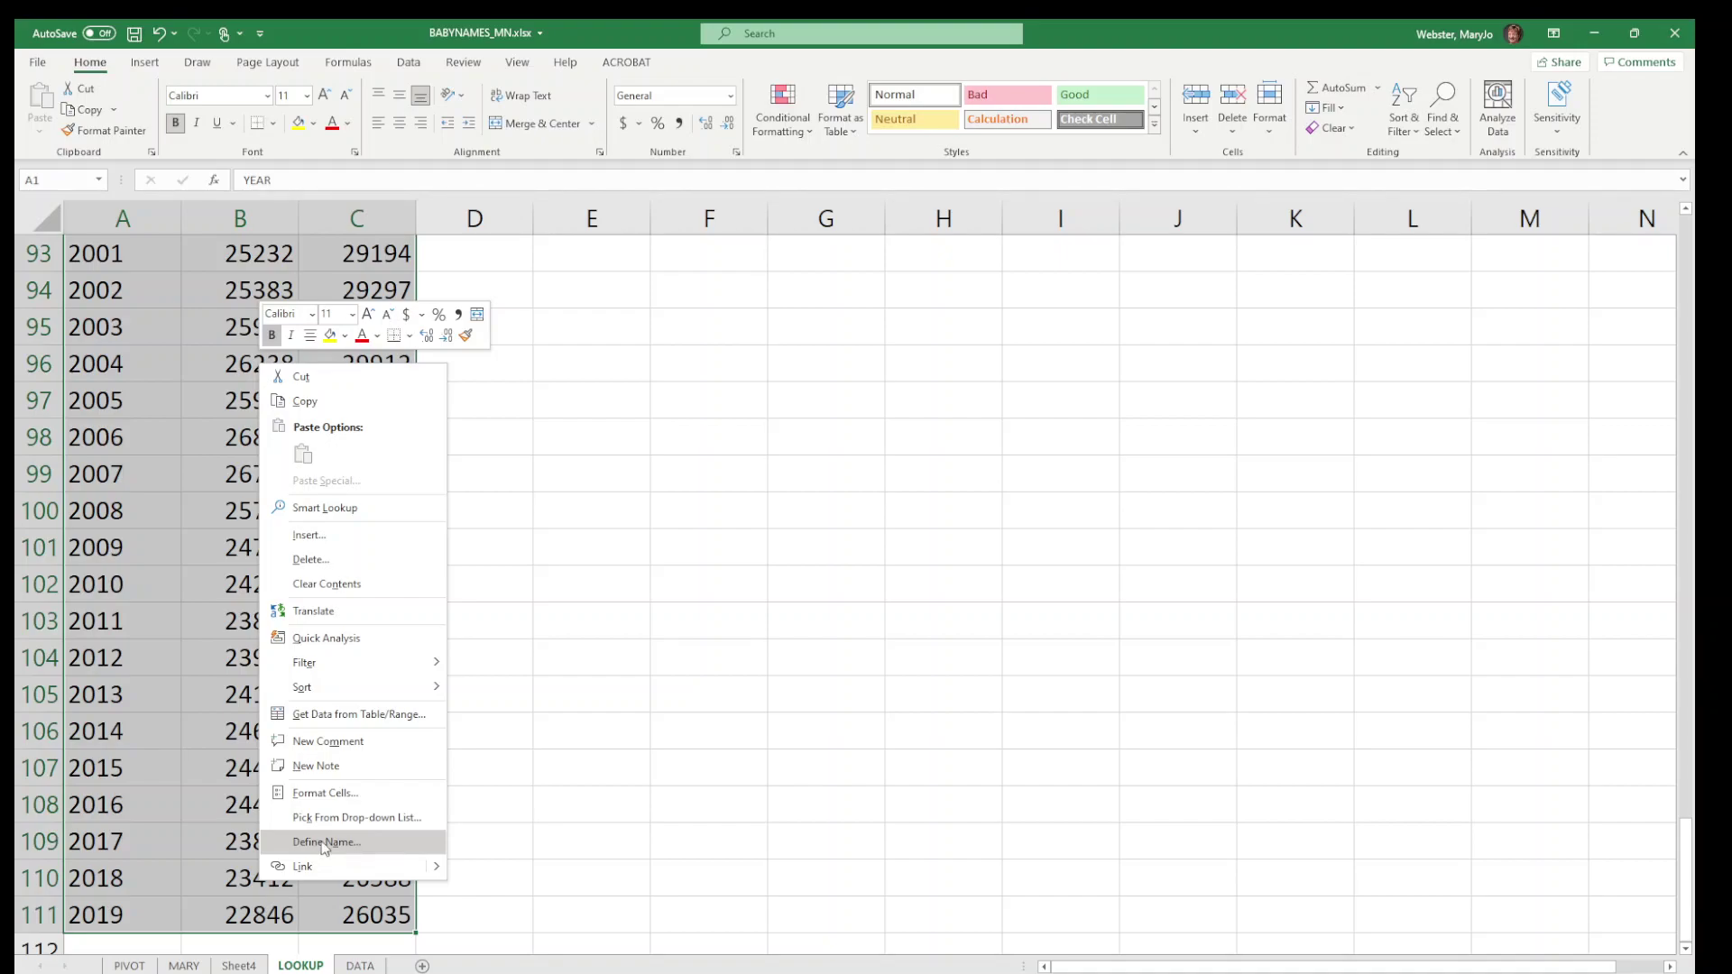
left_click(324, 842)
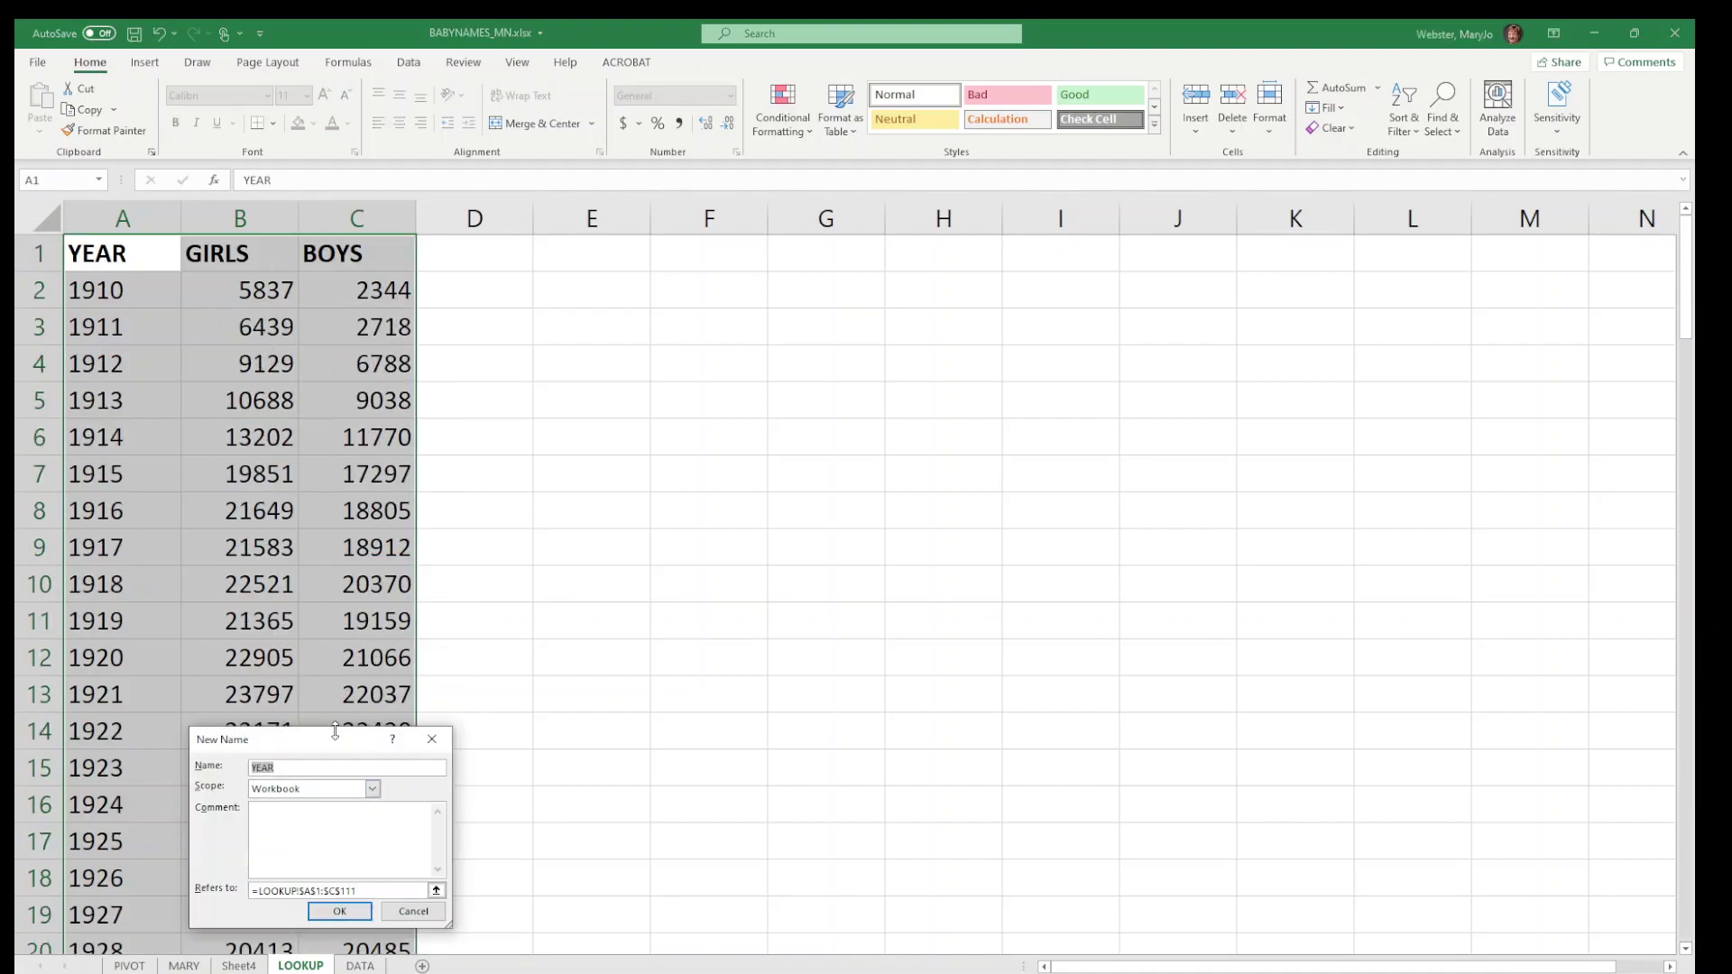
left_click_drag(436, 652, 507, 397)
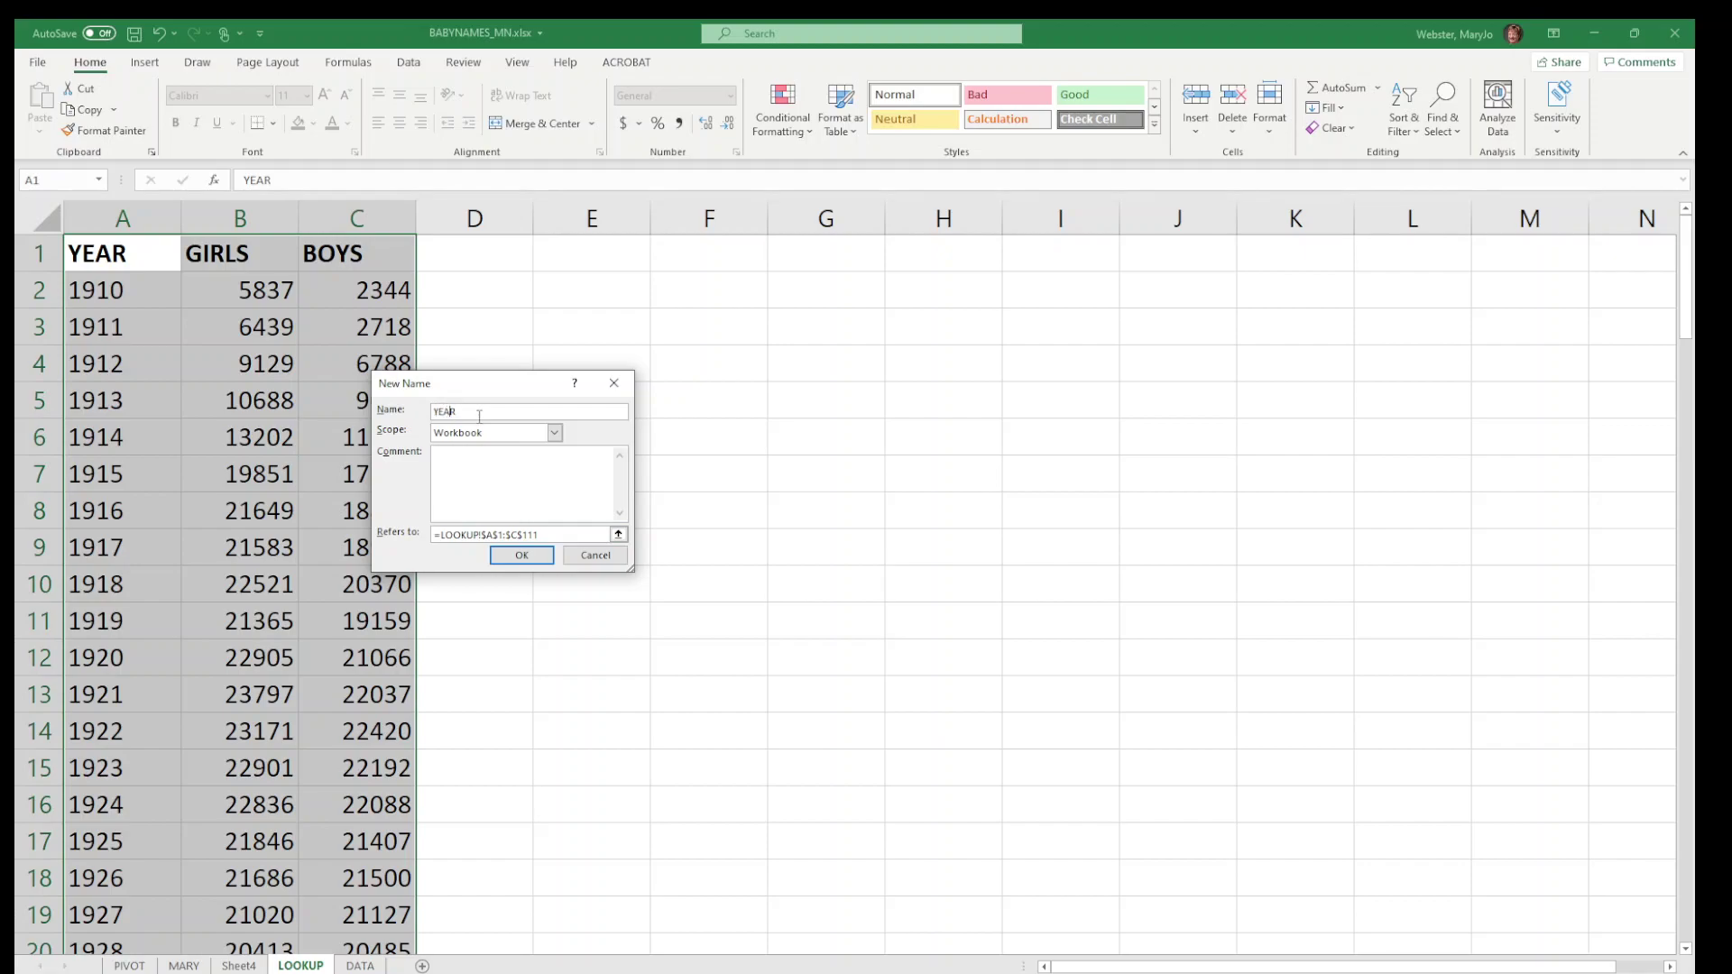
key("BackSpace")
type("LOOKUP")
left_click(521, 555)
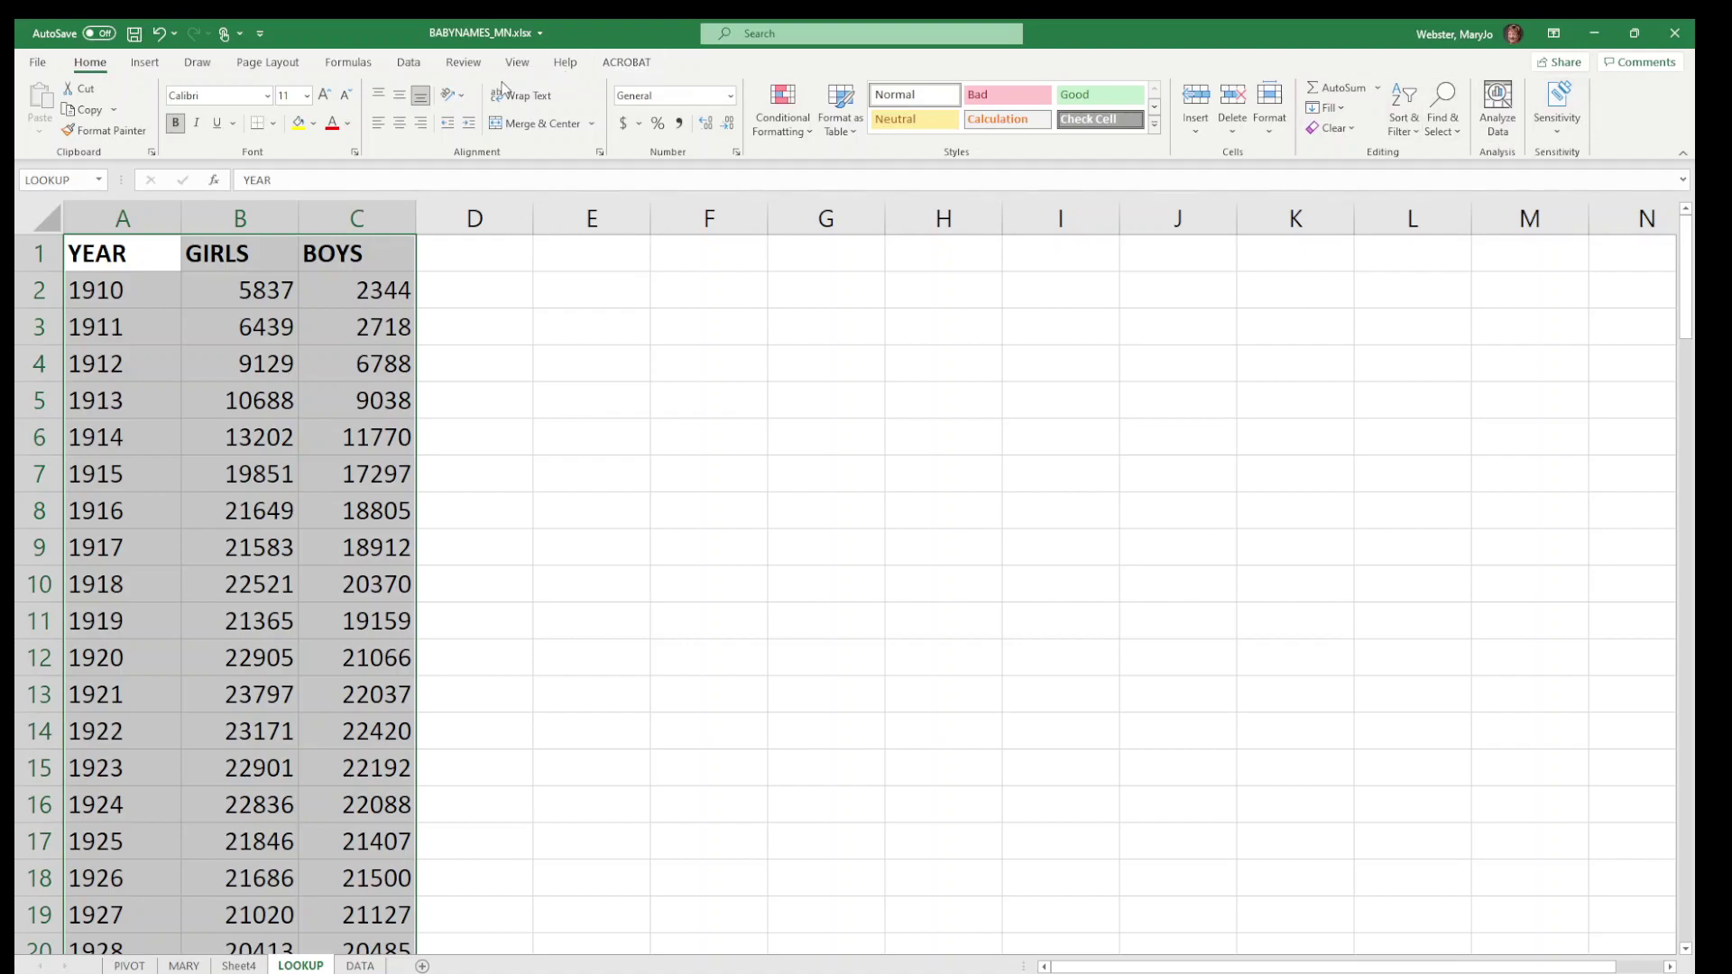
Find the Name Manager through search, check the LOOKUP range in it, and close it.
left_click(777, 36)
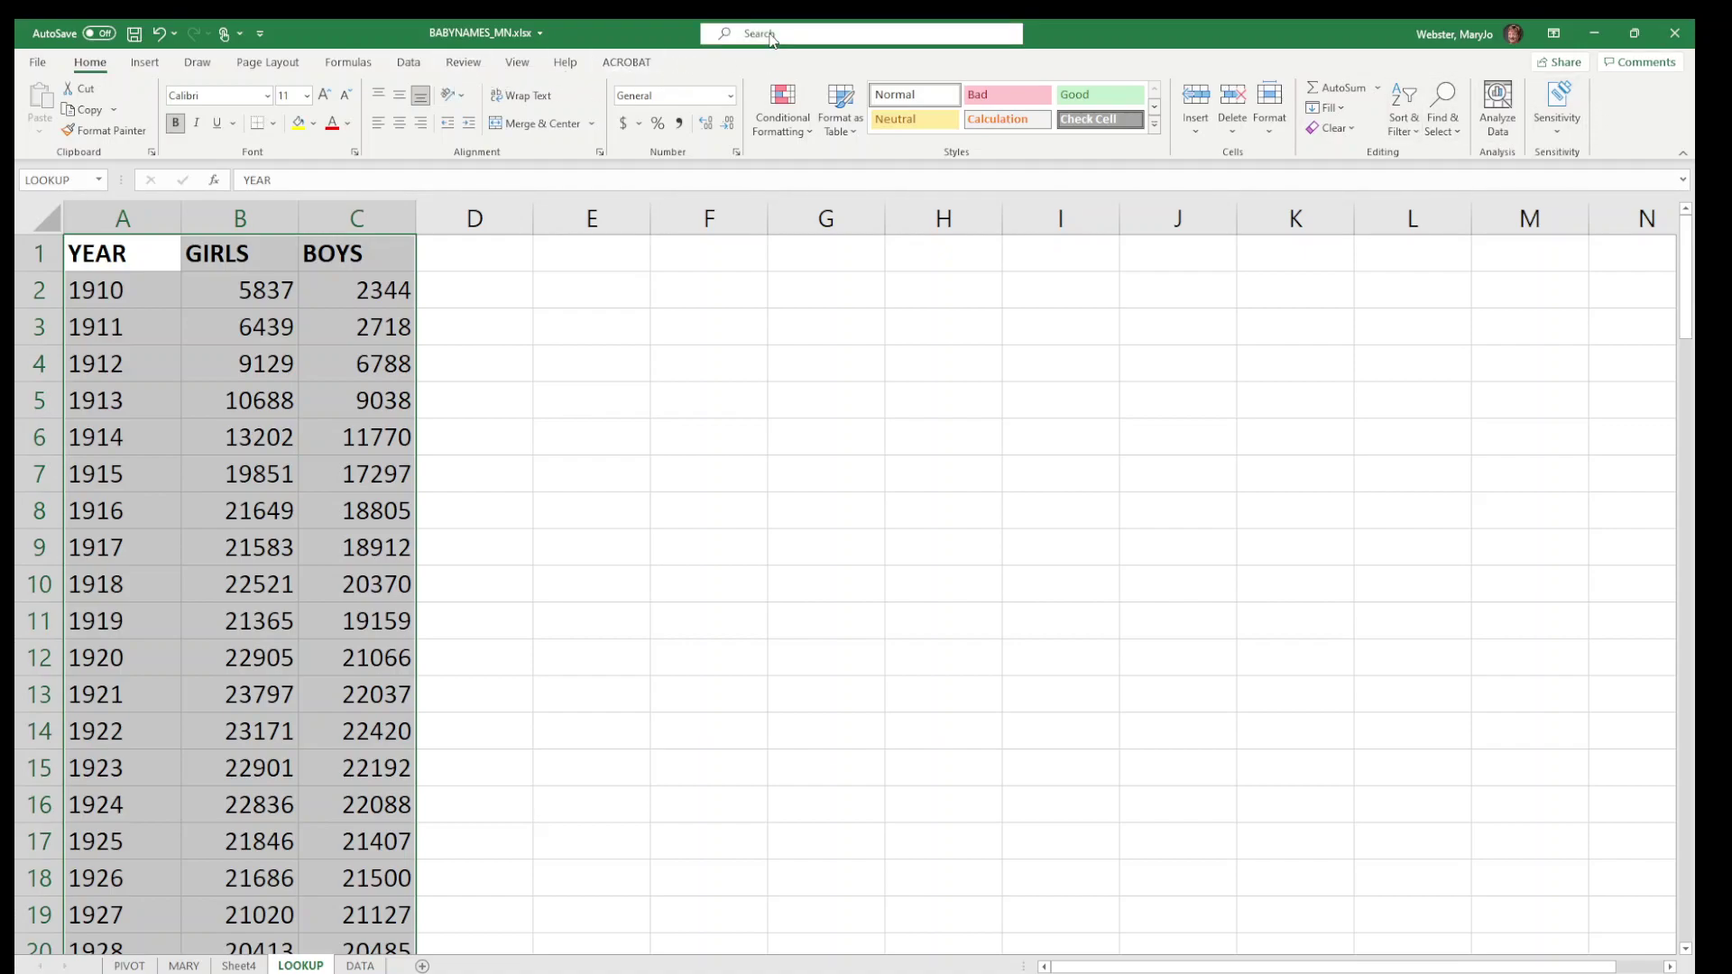
type("name")
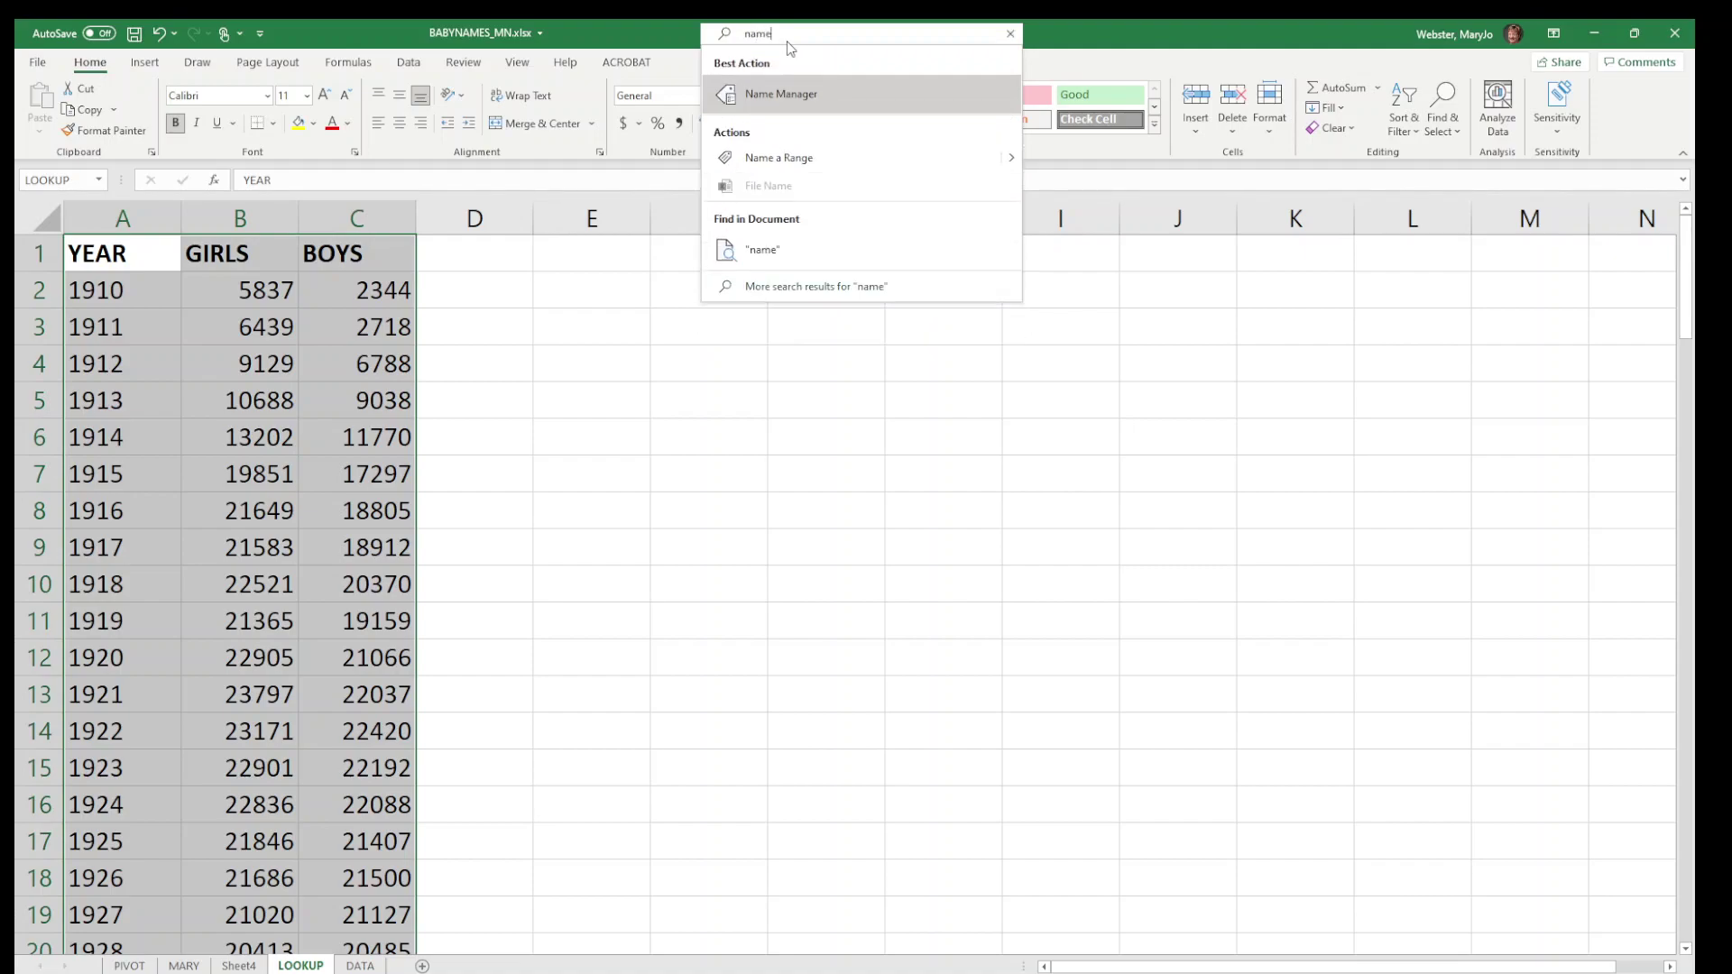
left_click(791, 107)
left_click_drag(561, 271, 756, 292)
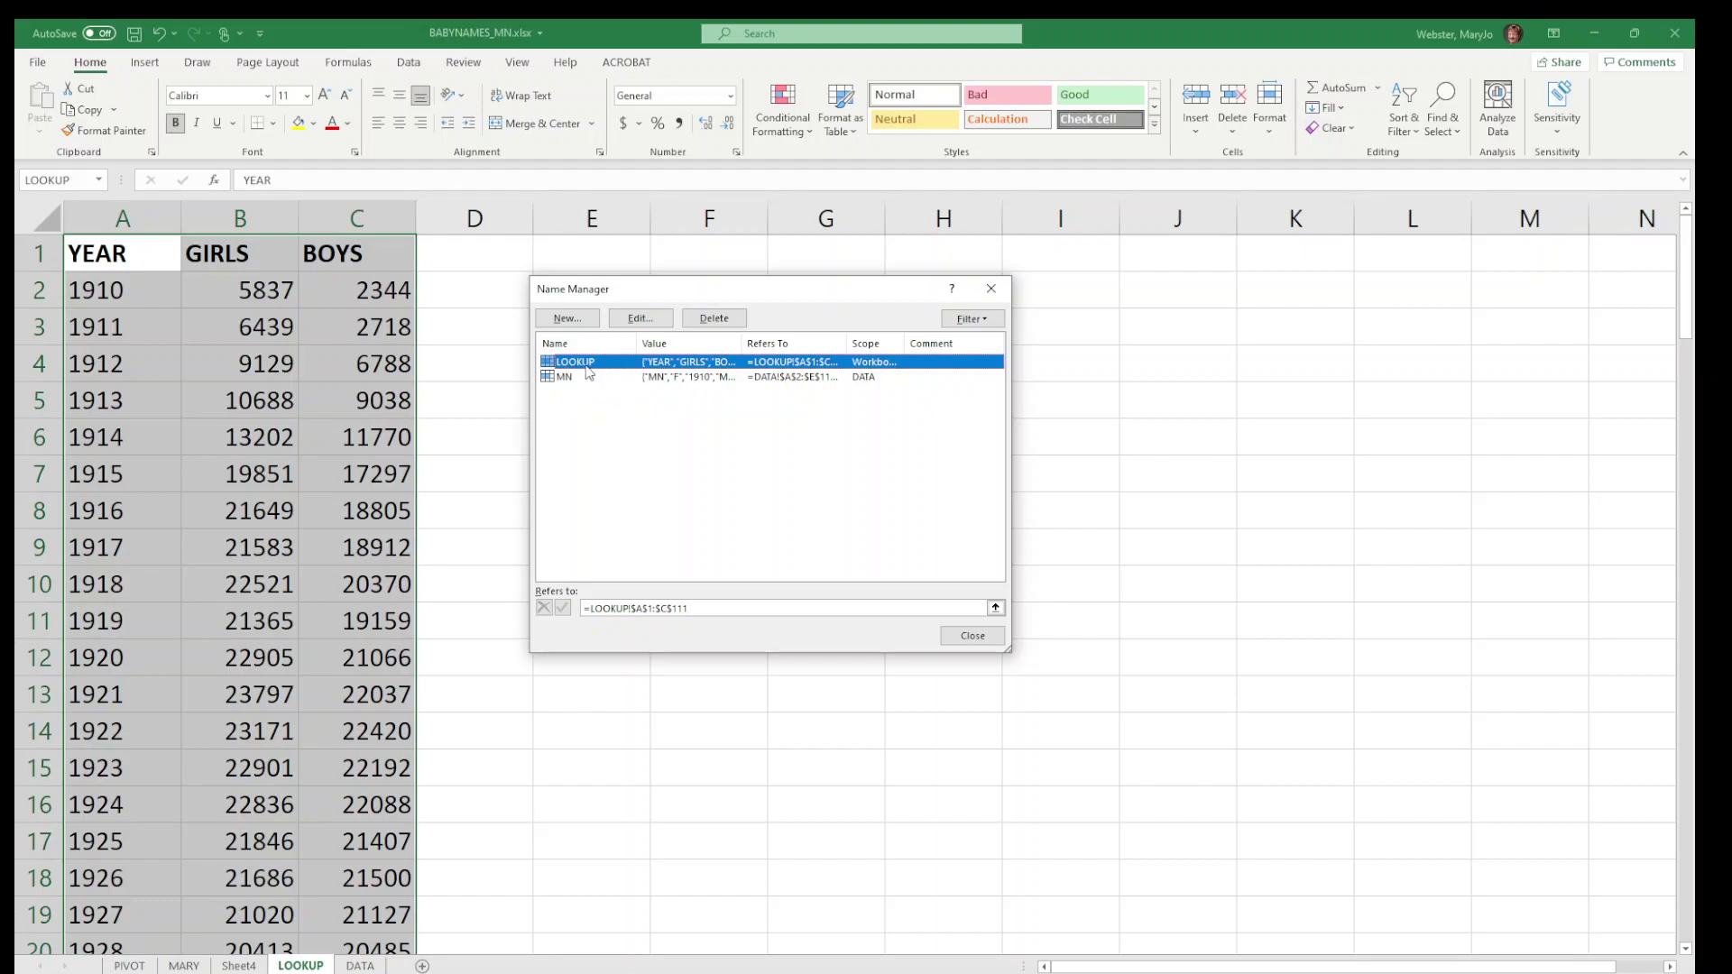
left_click(974, 638)
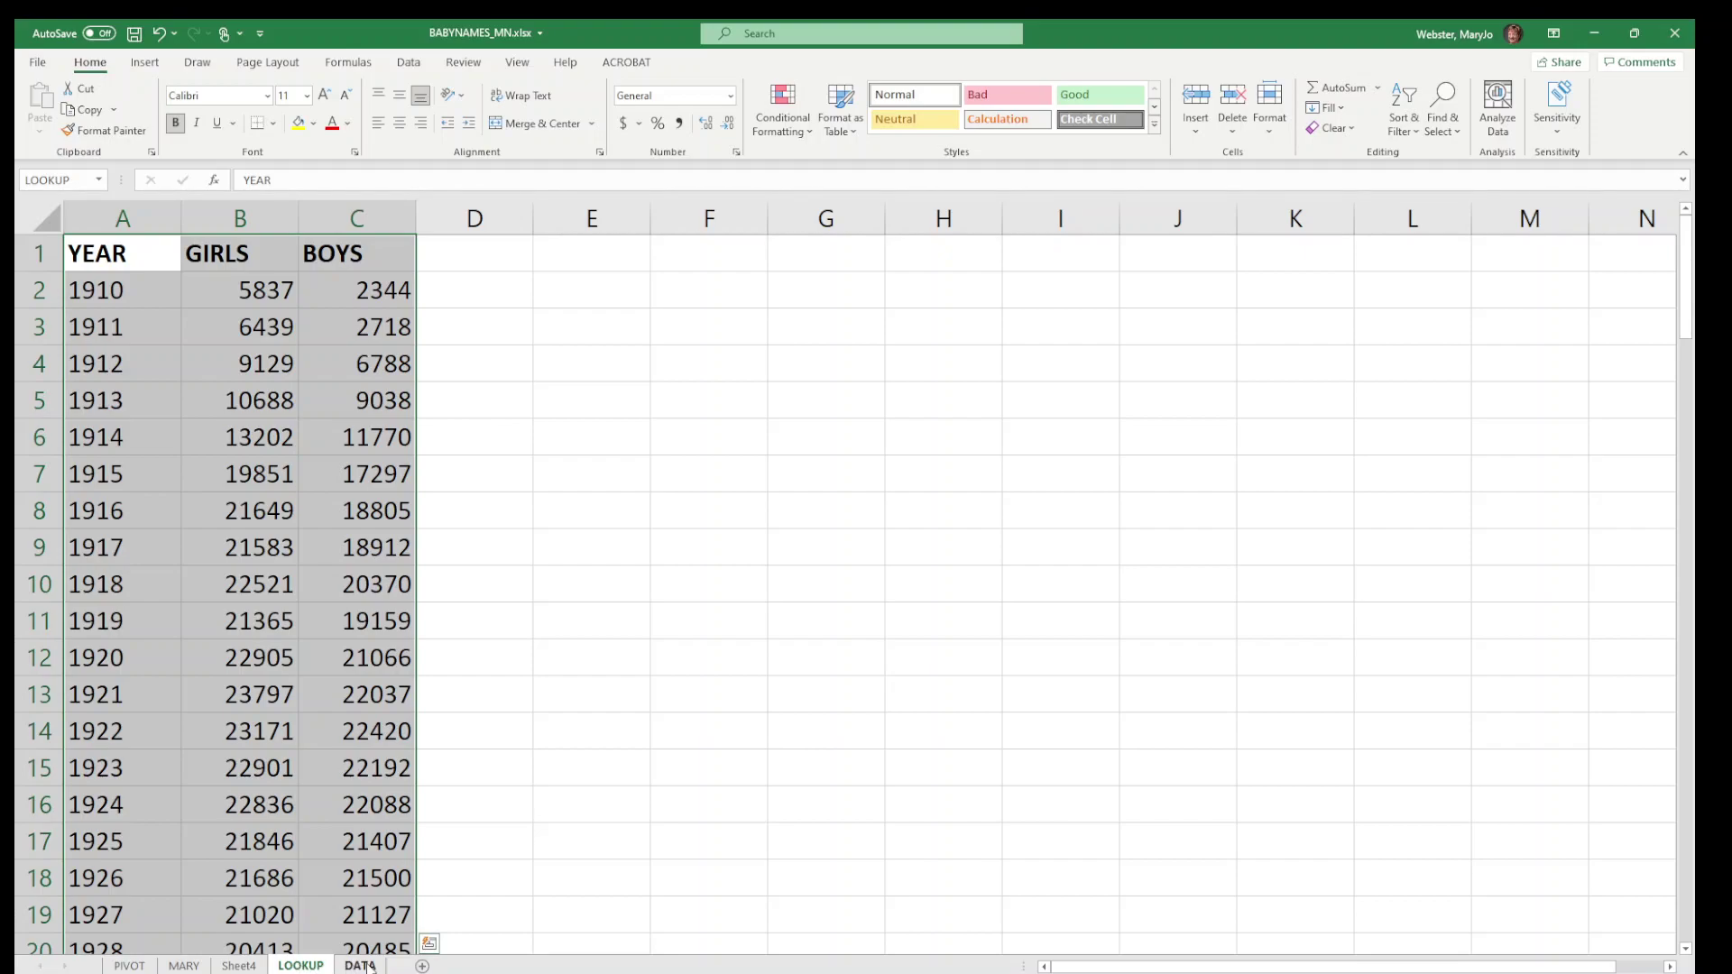
On the DATA sheet, enter the headings total_girls in H1 and total_boys in I1, and widen column H slightly.
left_click(361, 967)
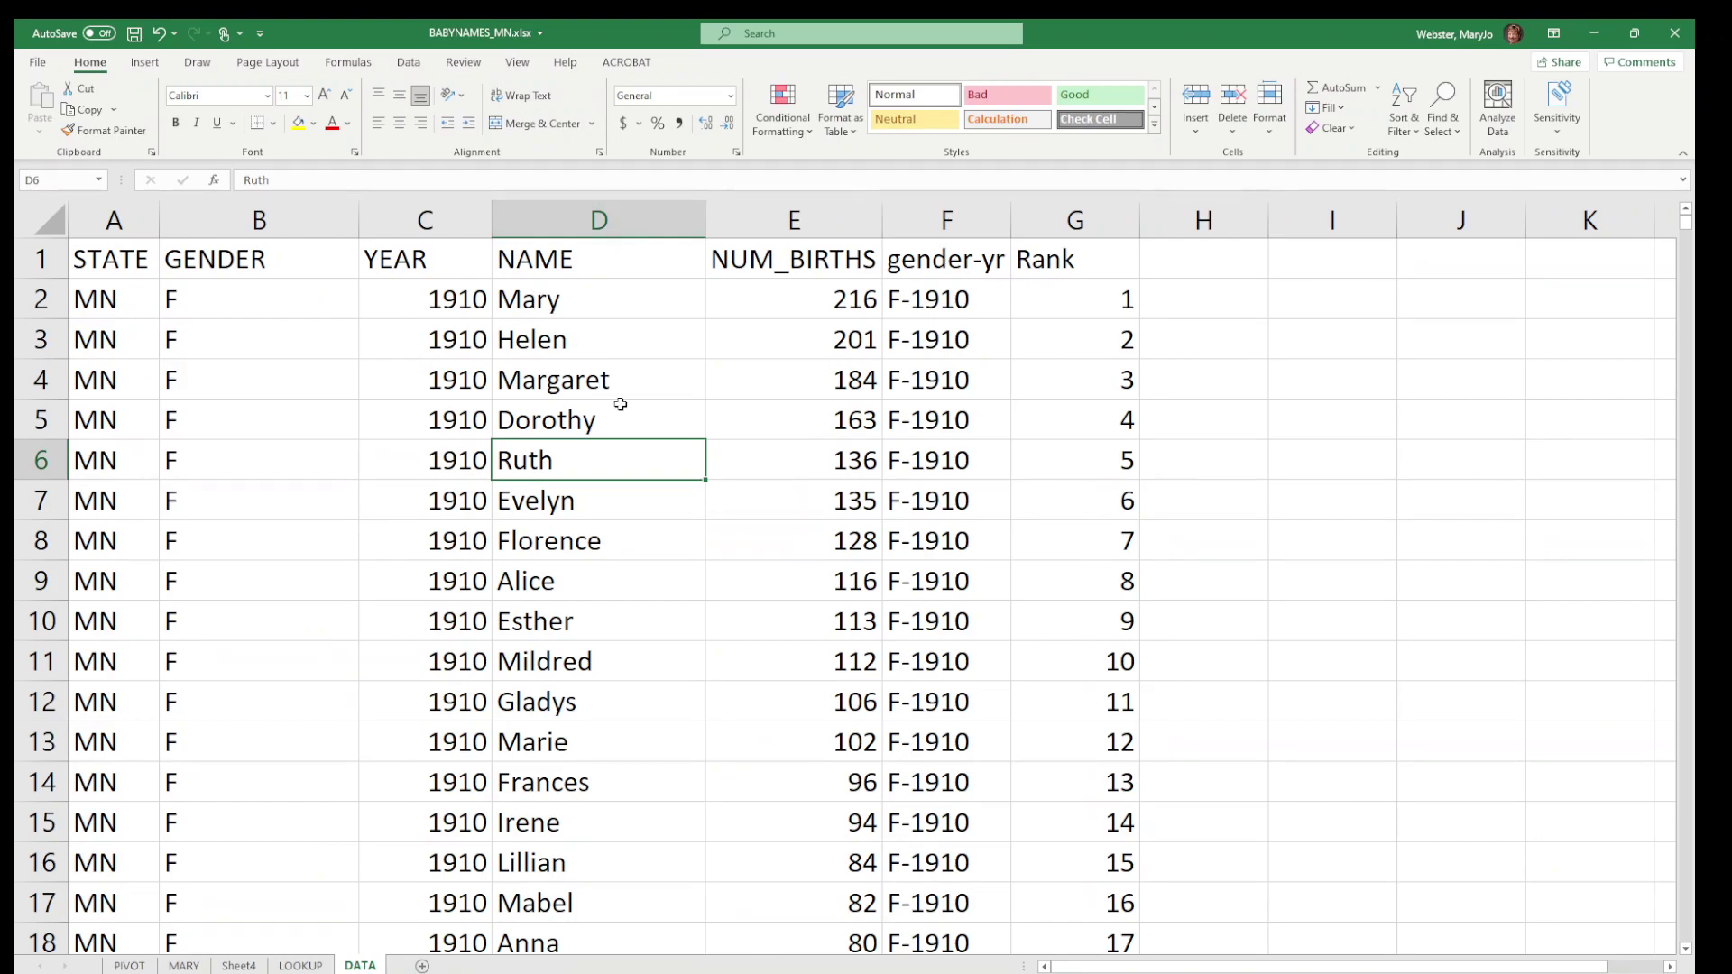
left_click(1238, 252)
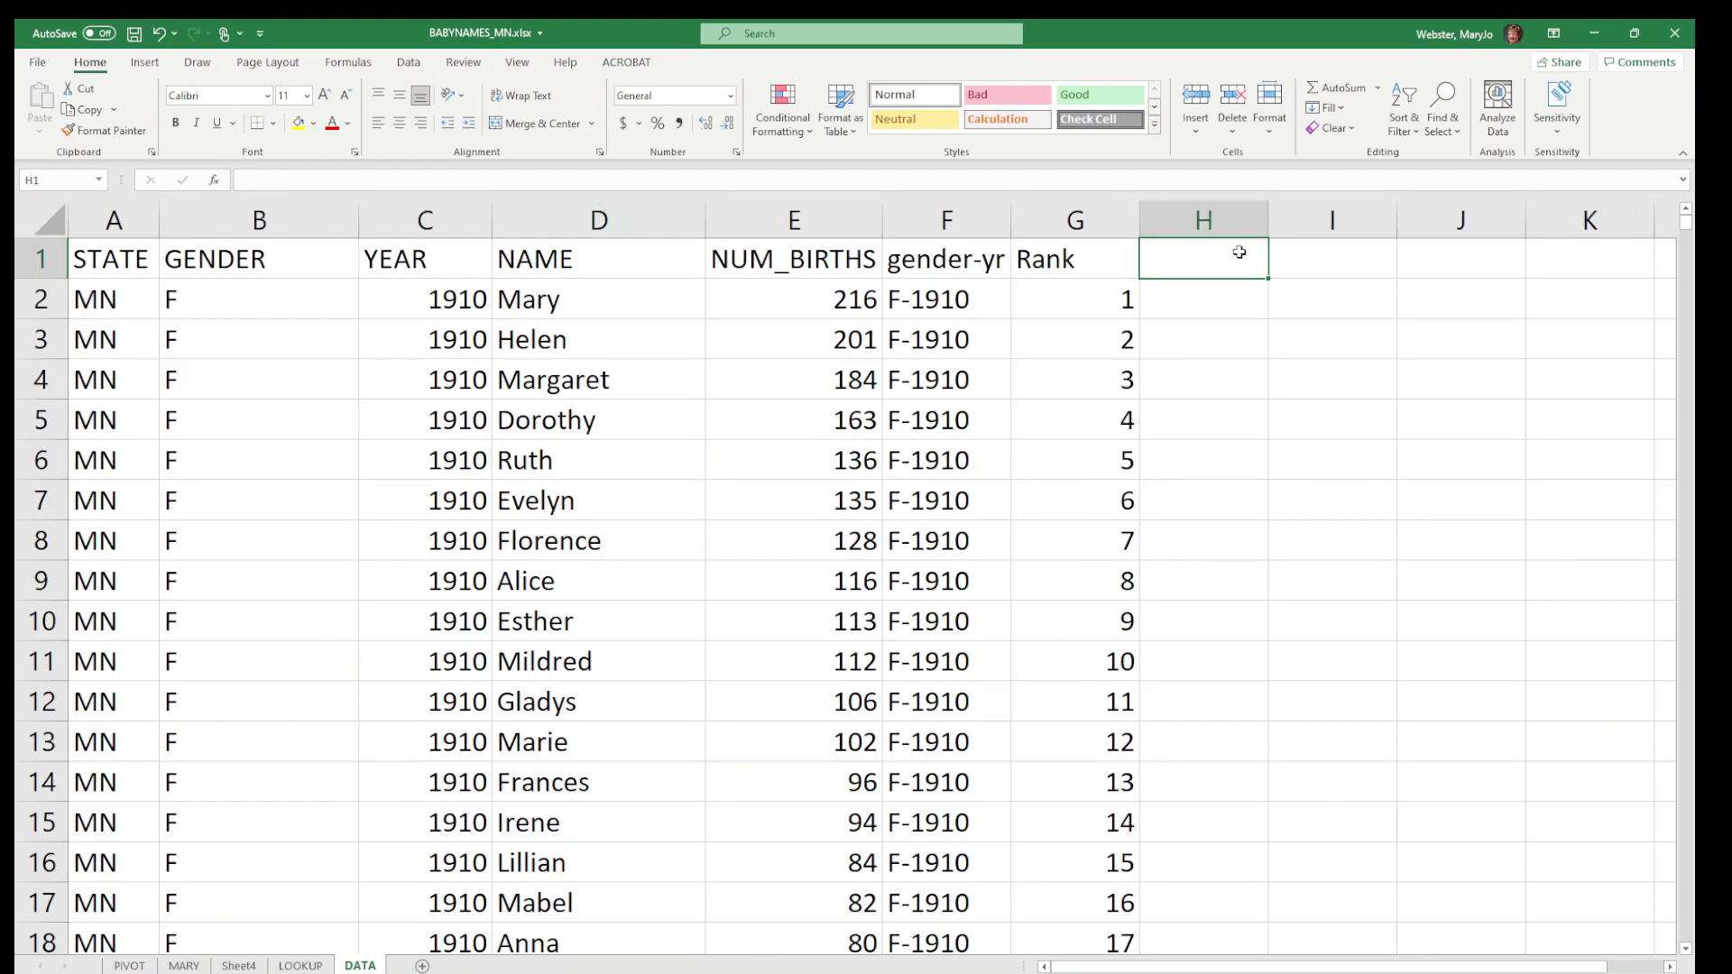
type("total_girls")
key("Tab")
type("total_boys")
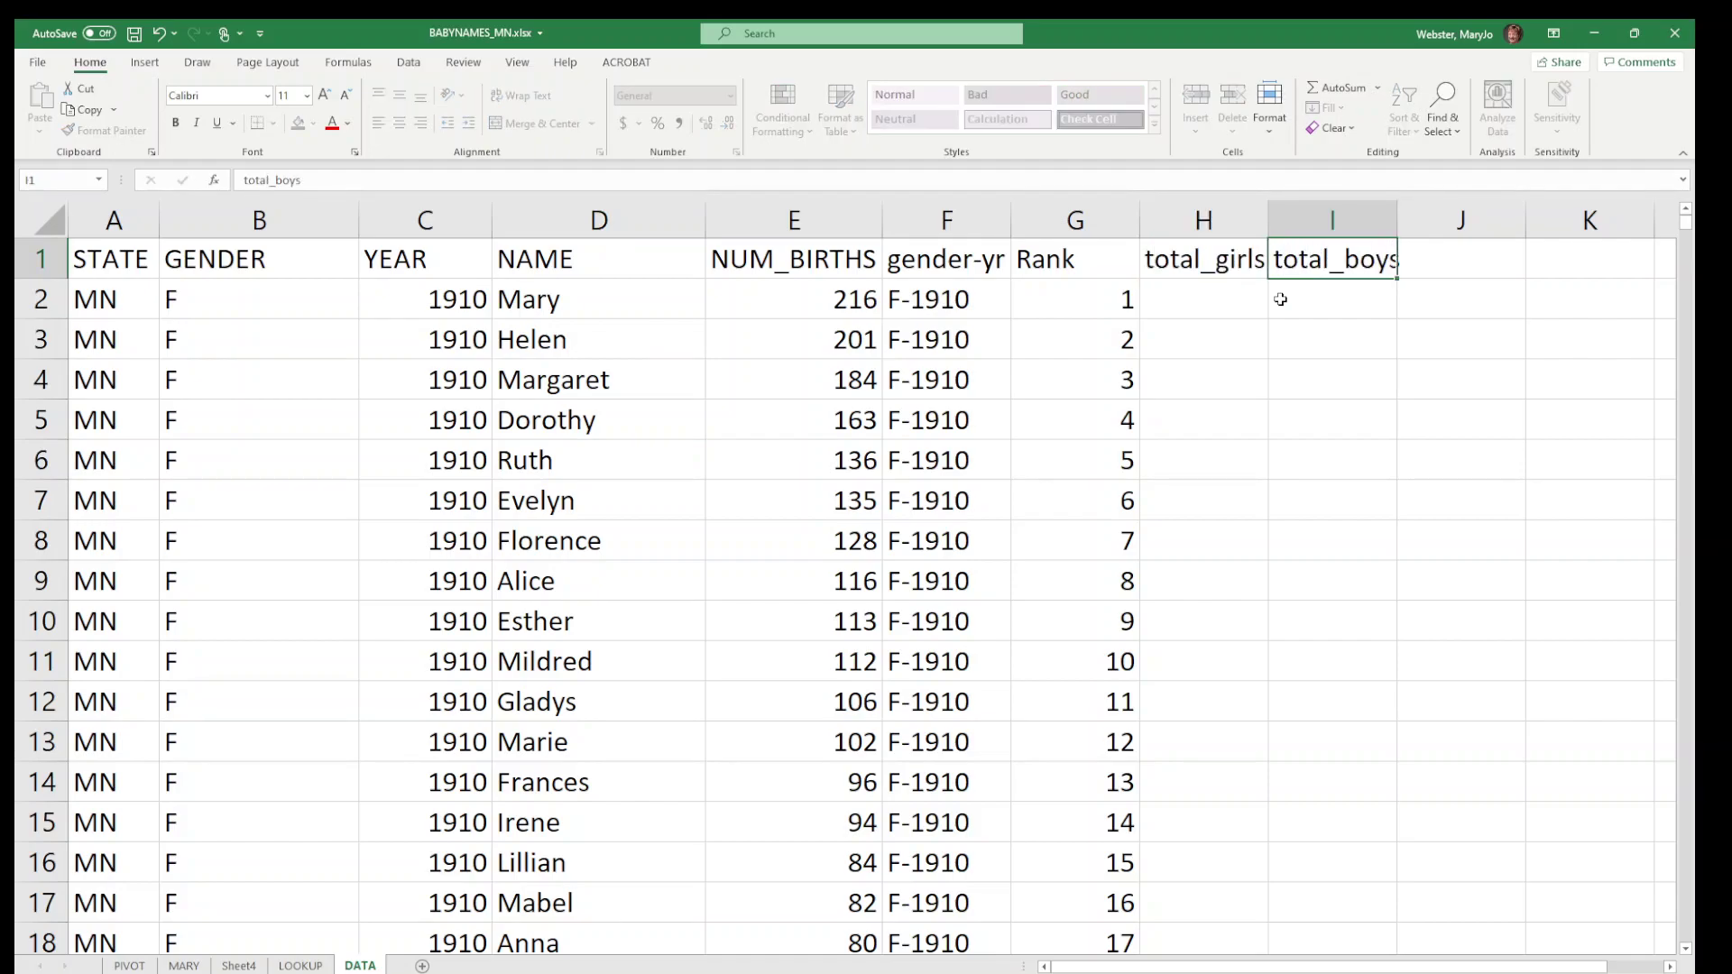
key("Return")
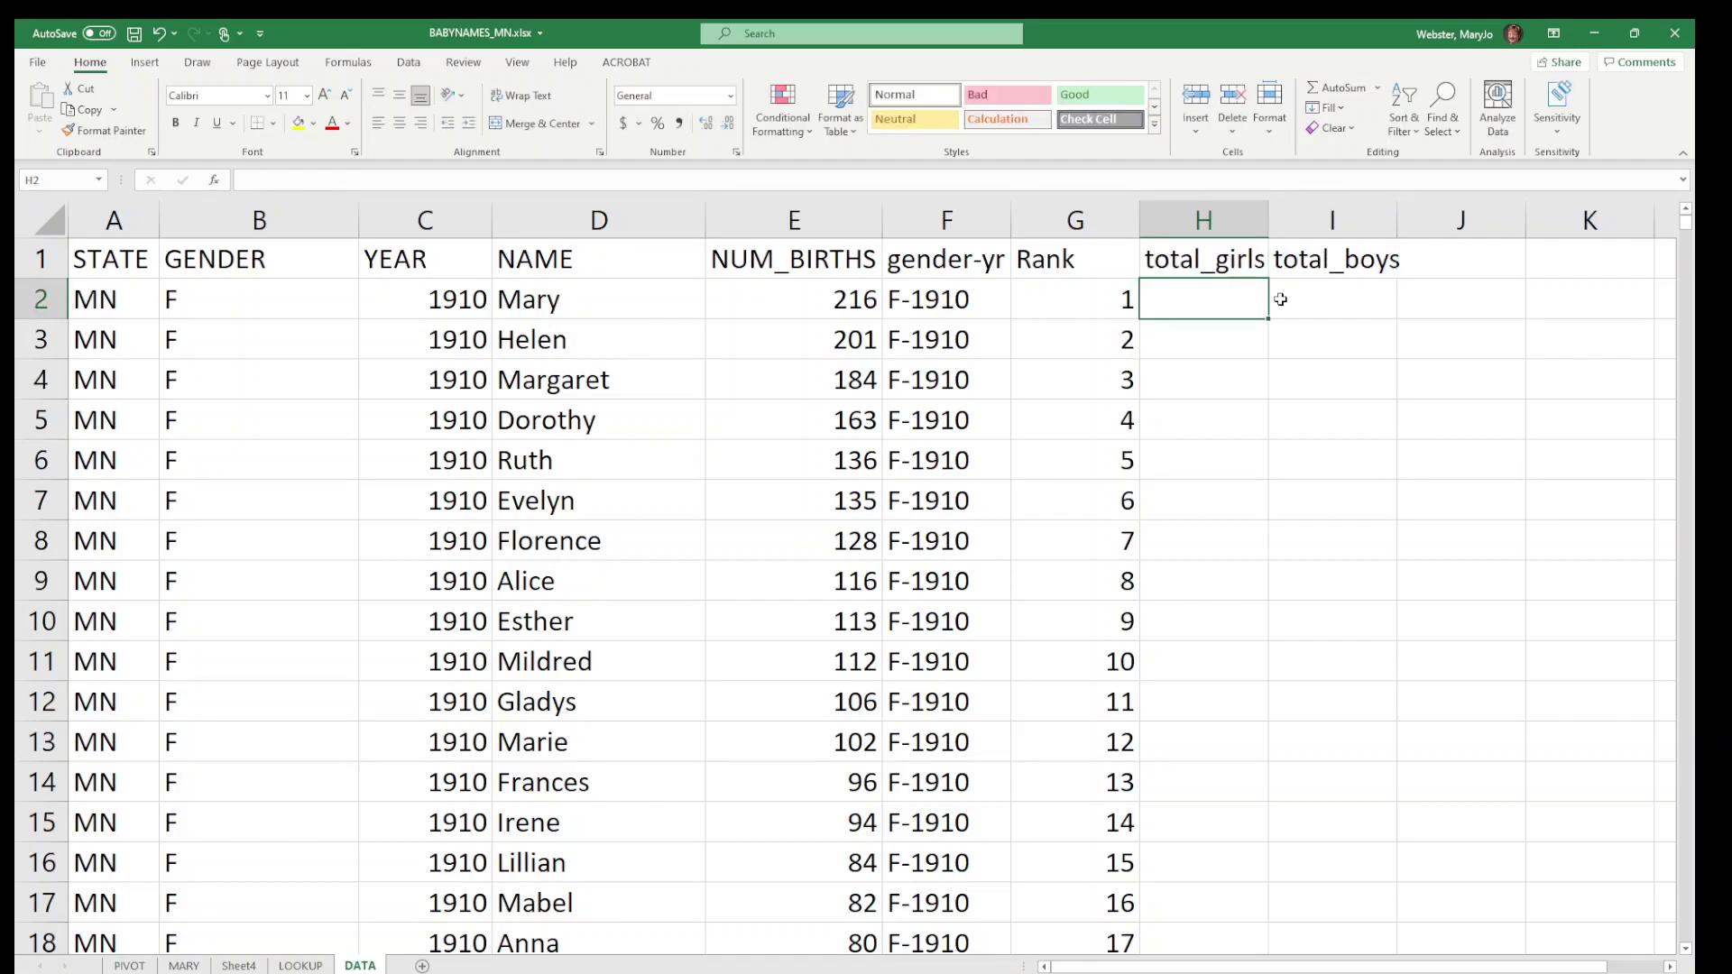
left_click_drag(1280, 221, 1285, 220)
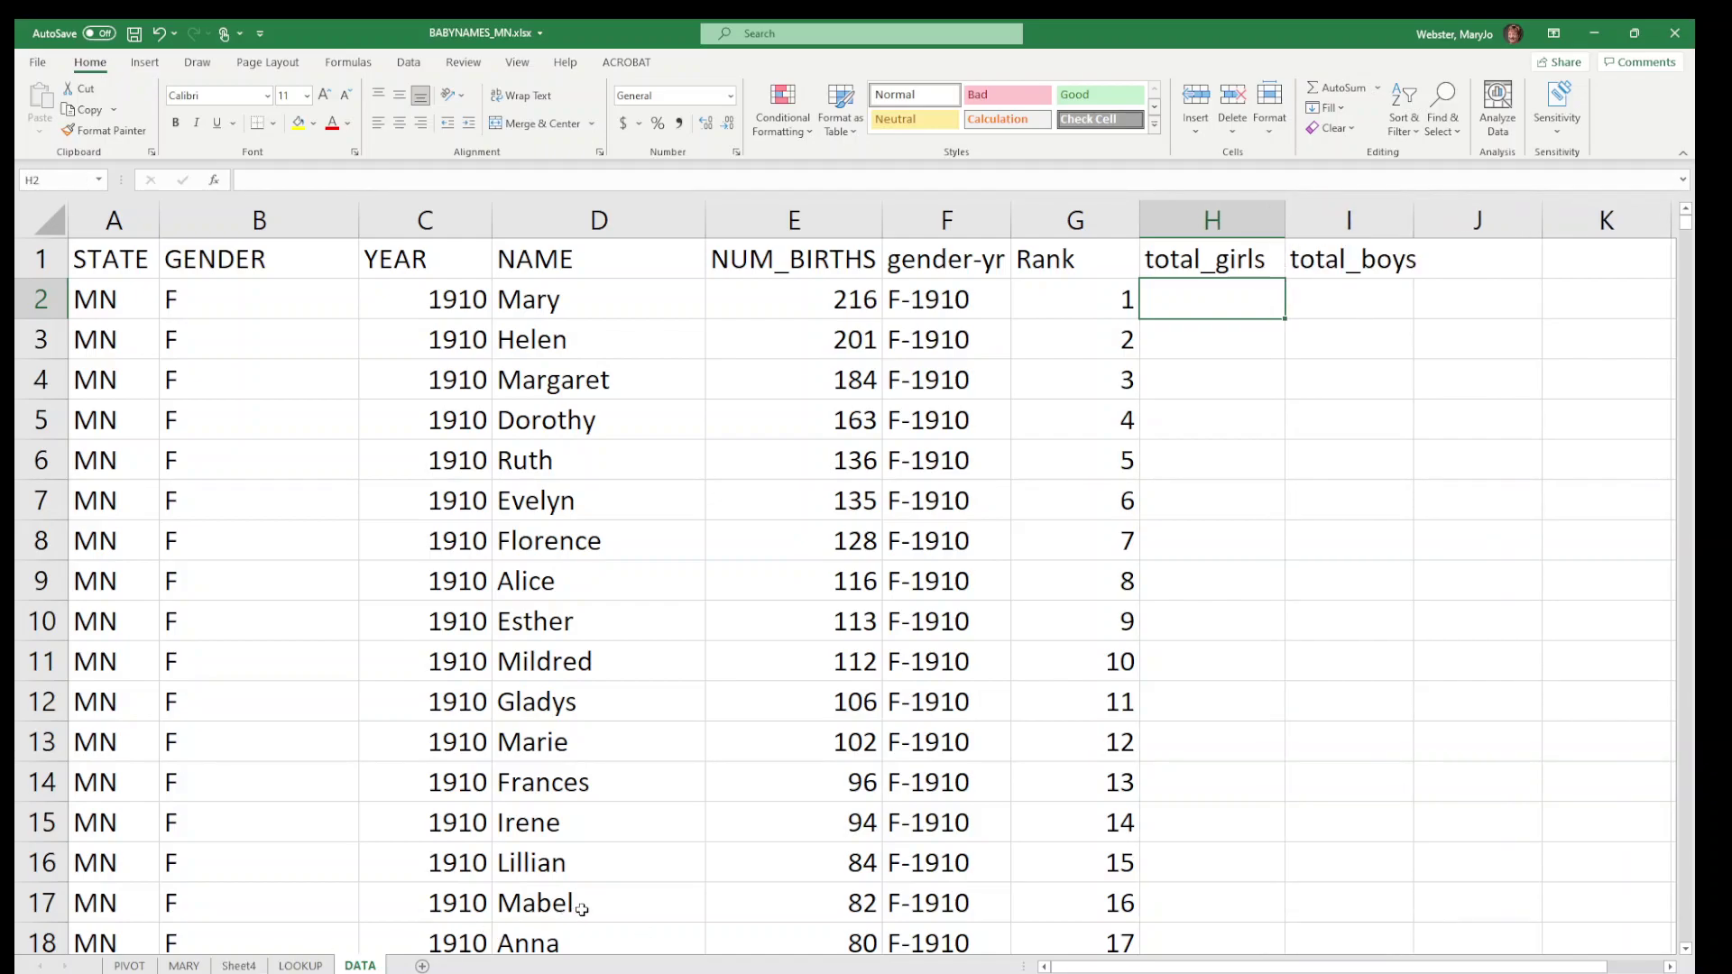
Review the columns of the LOOKUP sheet, return to DATA, then switch to Word and examine each argument of the prepared VLOOKUP formula.
left_click(301, 966)
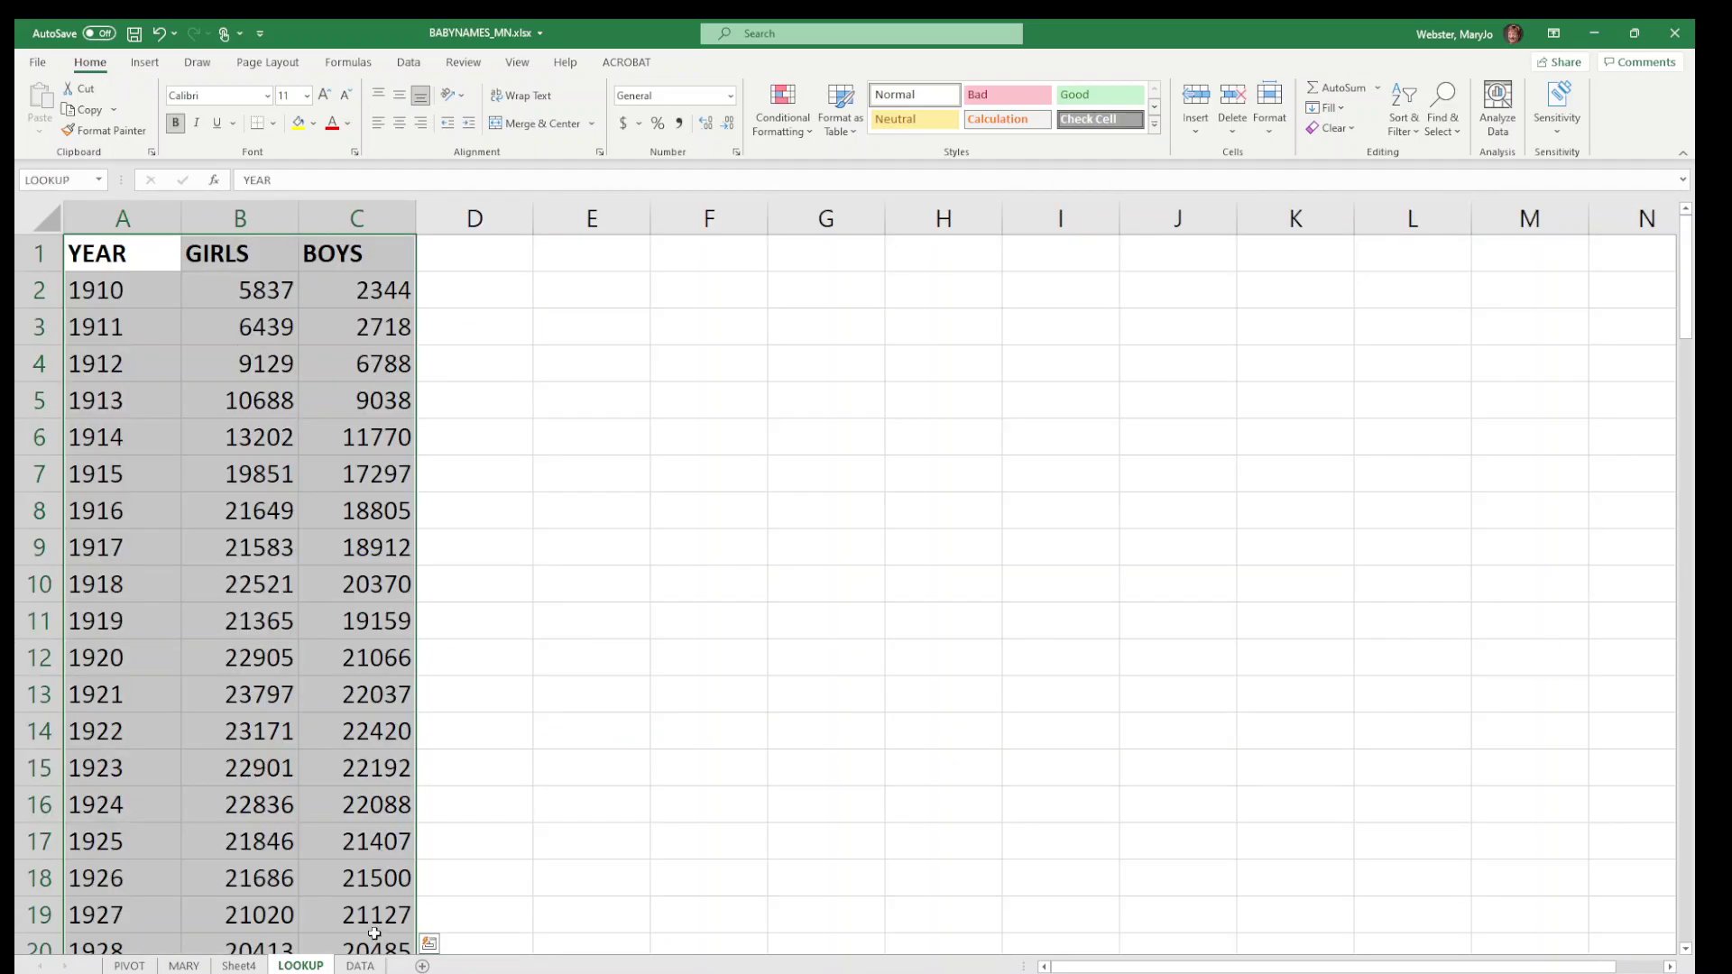
left_click(360, 965)
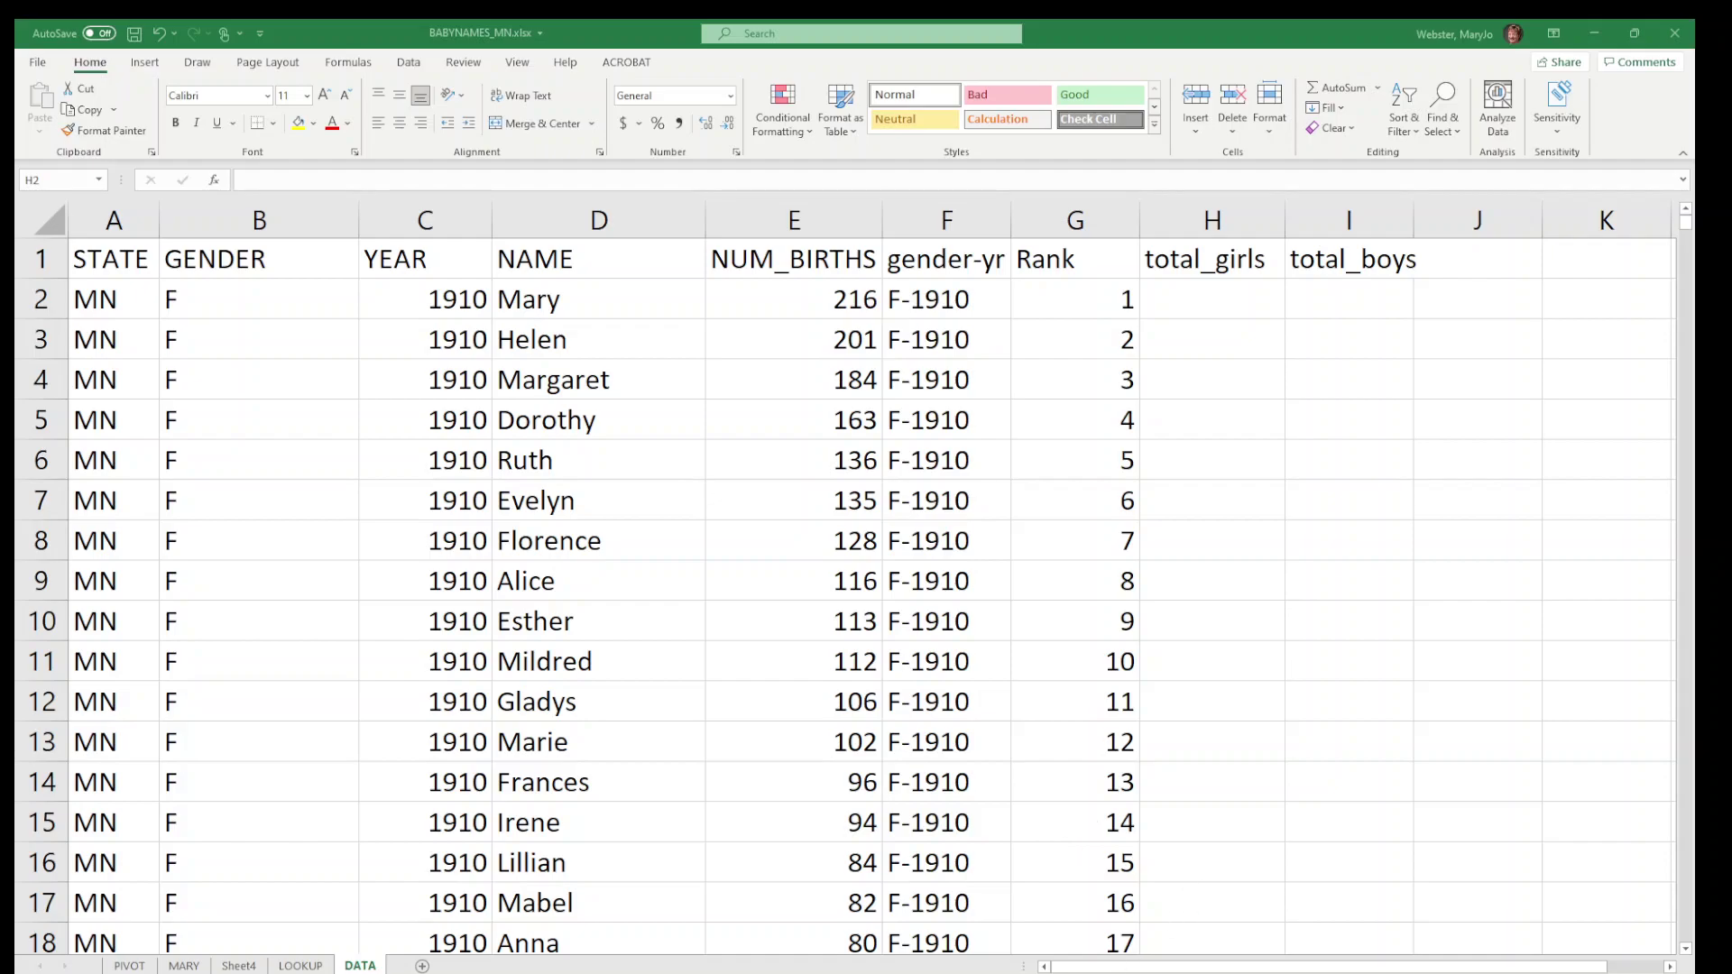
mouse_move(933, 971)
left_click(1013, 911)
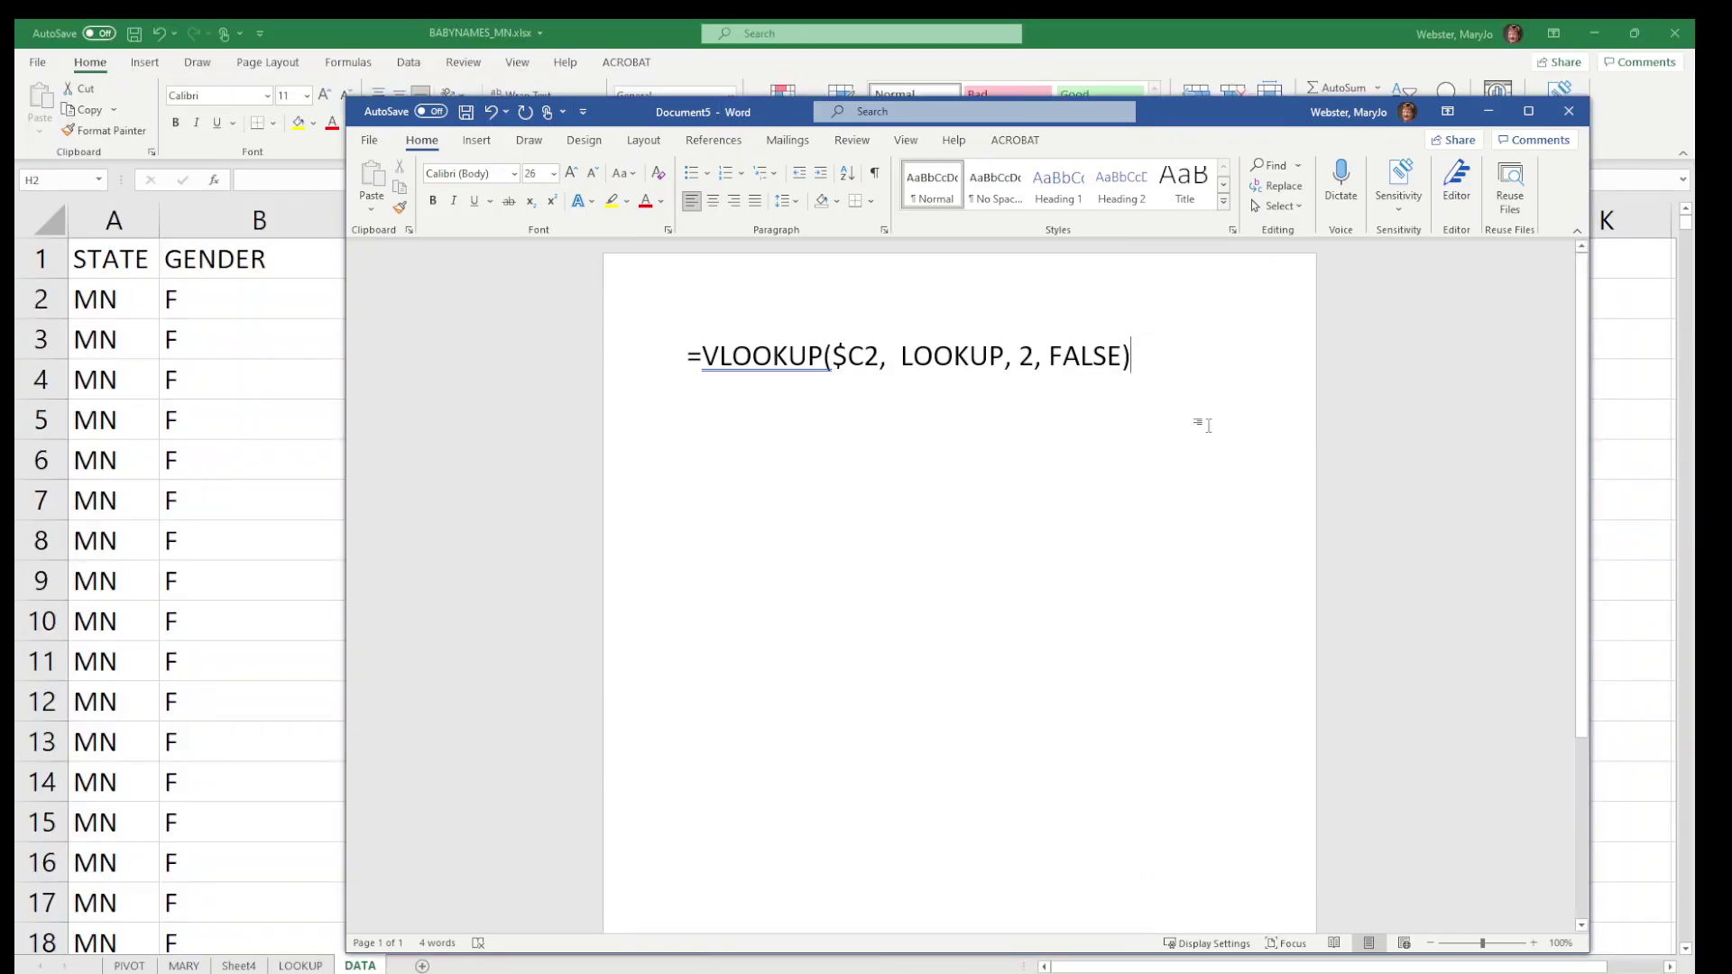
left_click_drag(1206, 112, 1029, 141)
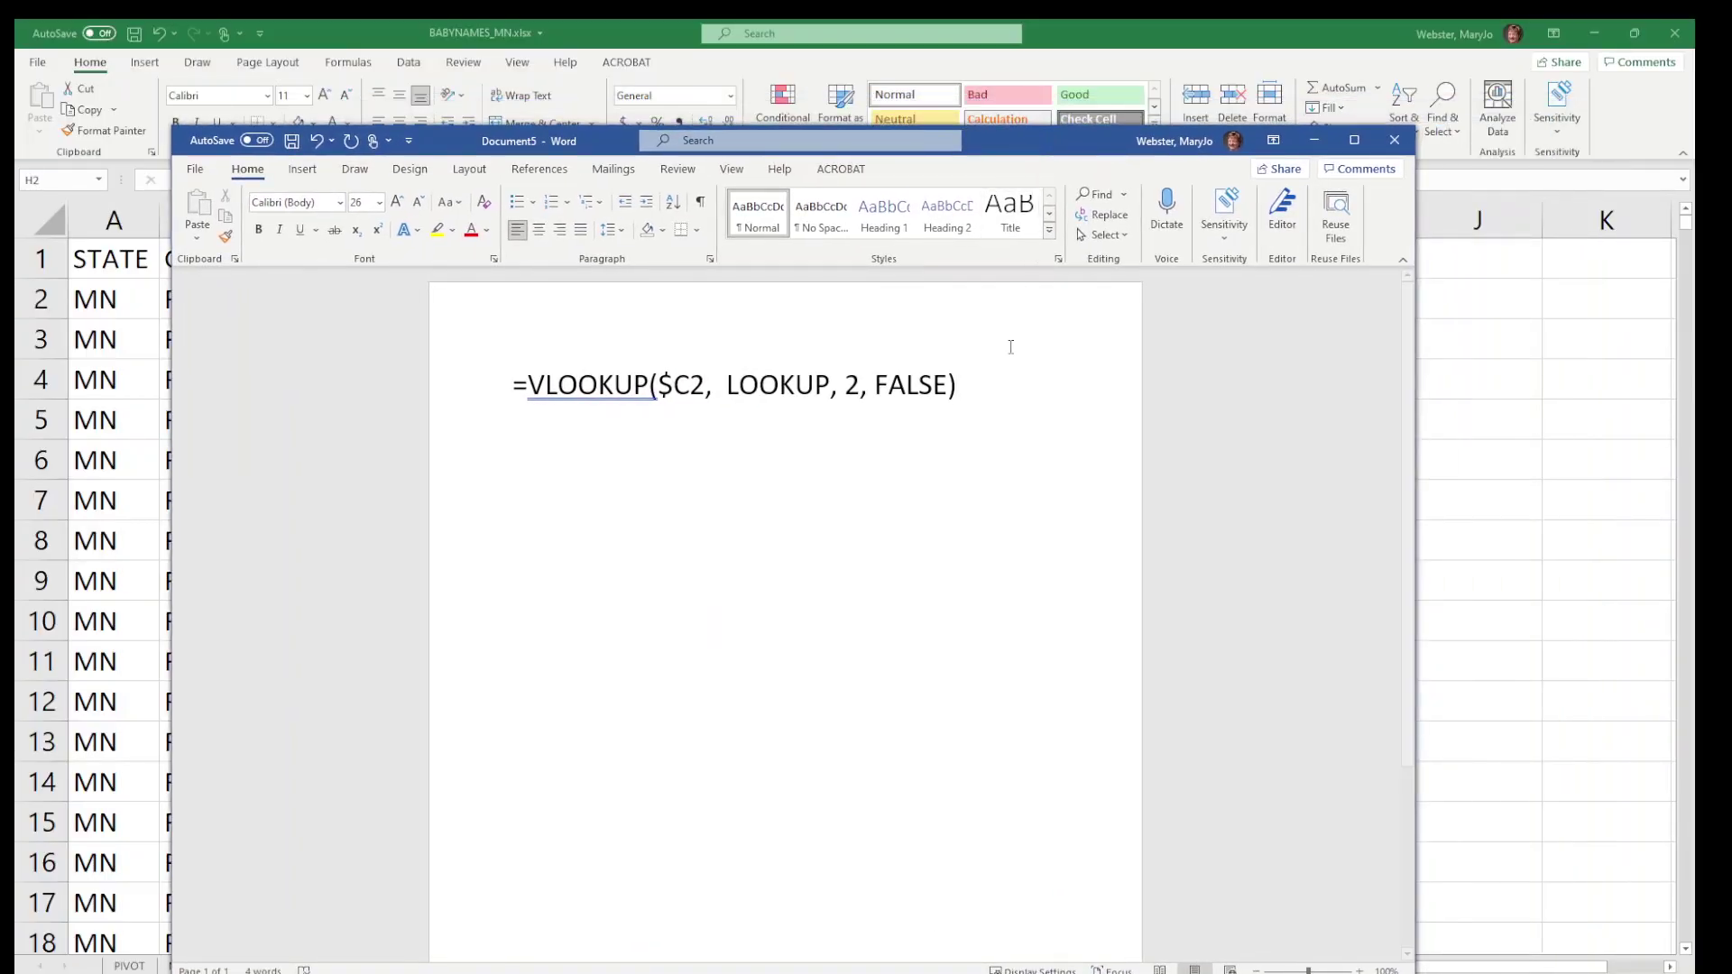
left_click_drag(707, 380, 657, 383)
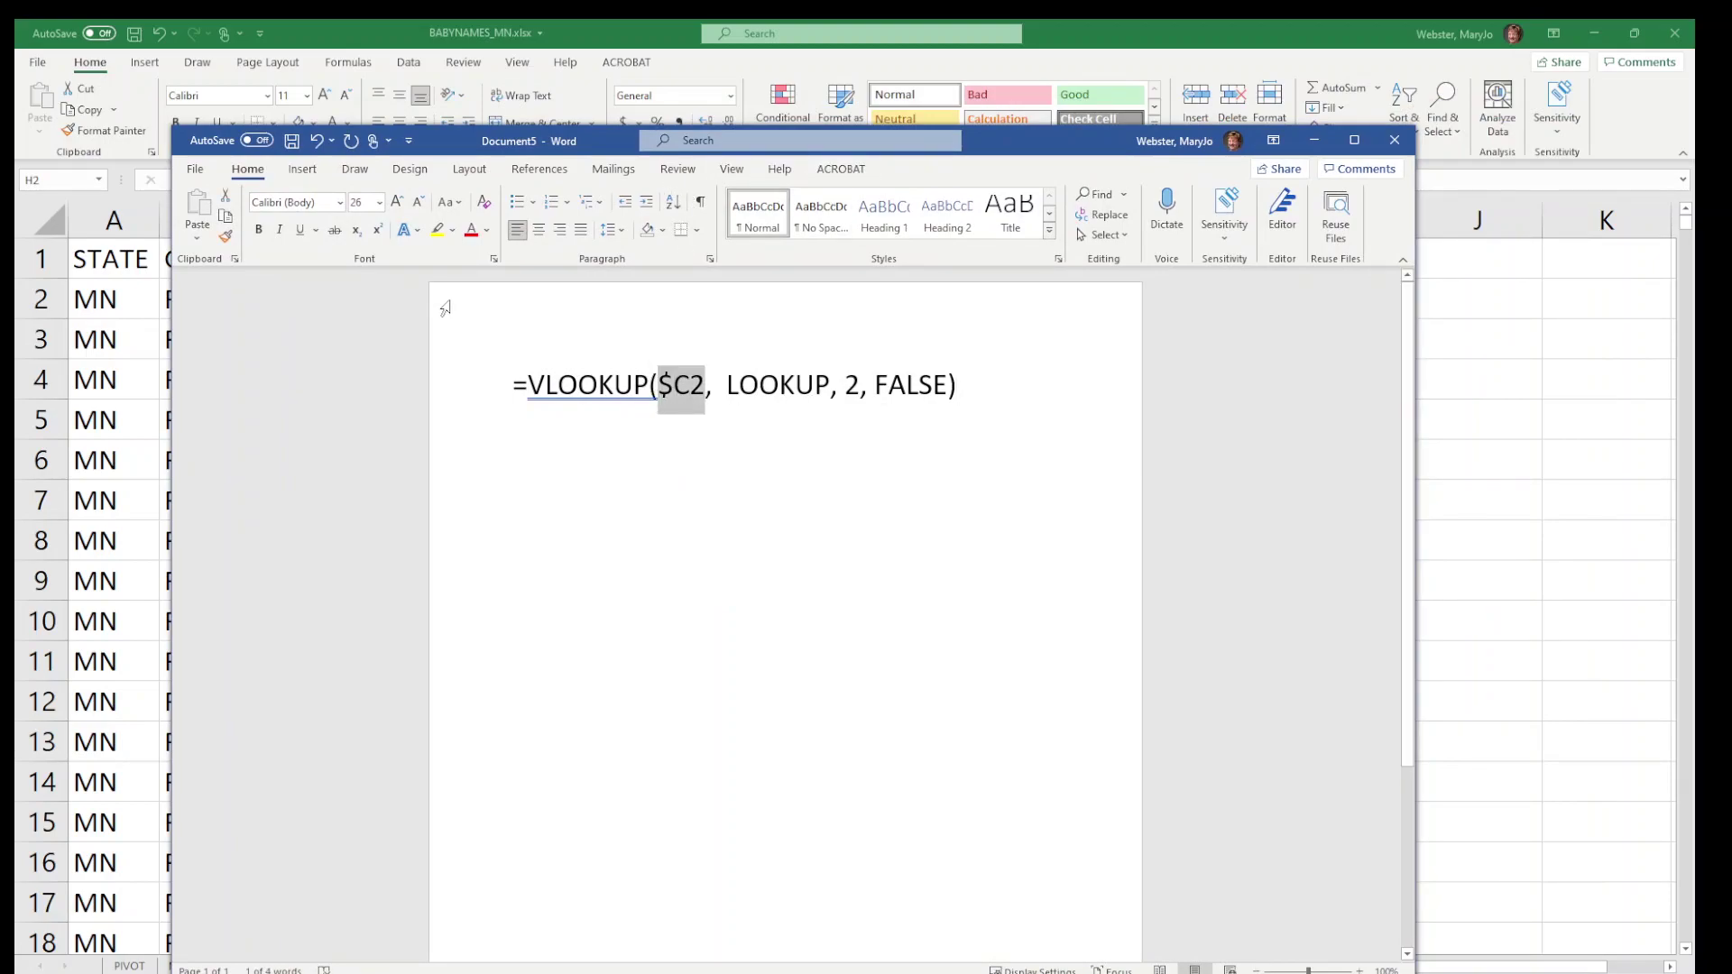
double_click(756, 390)
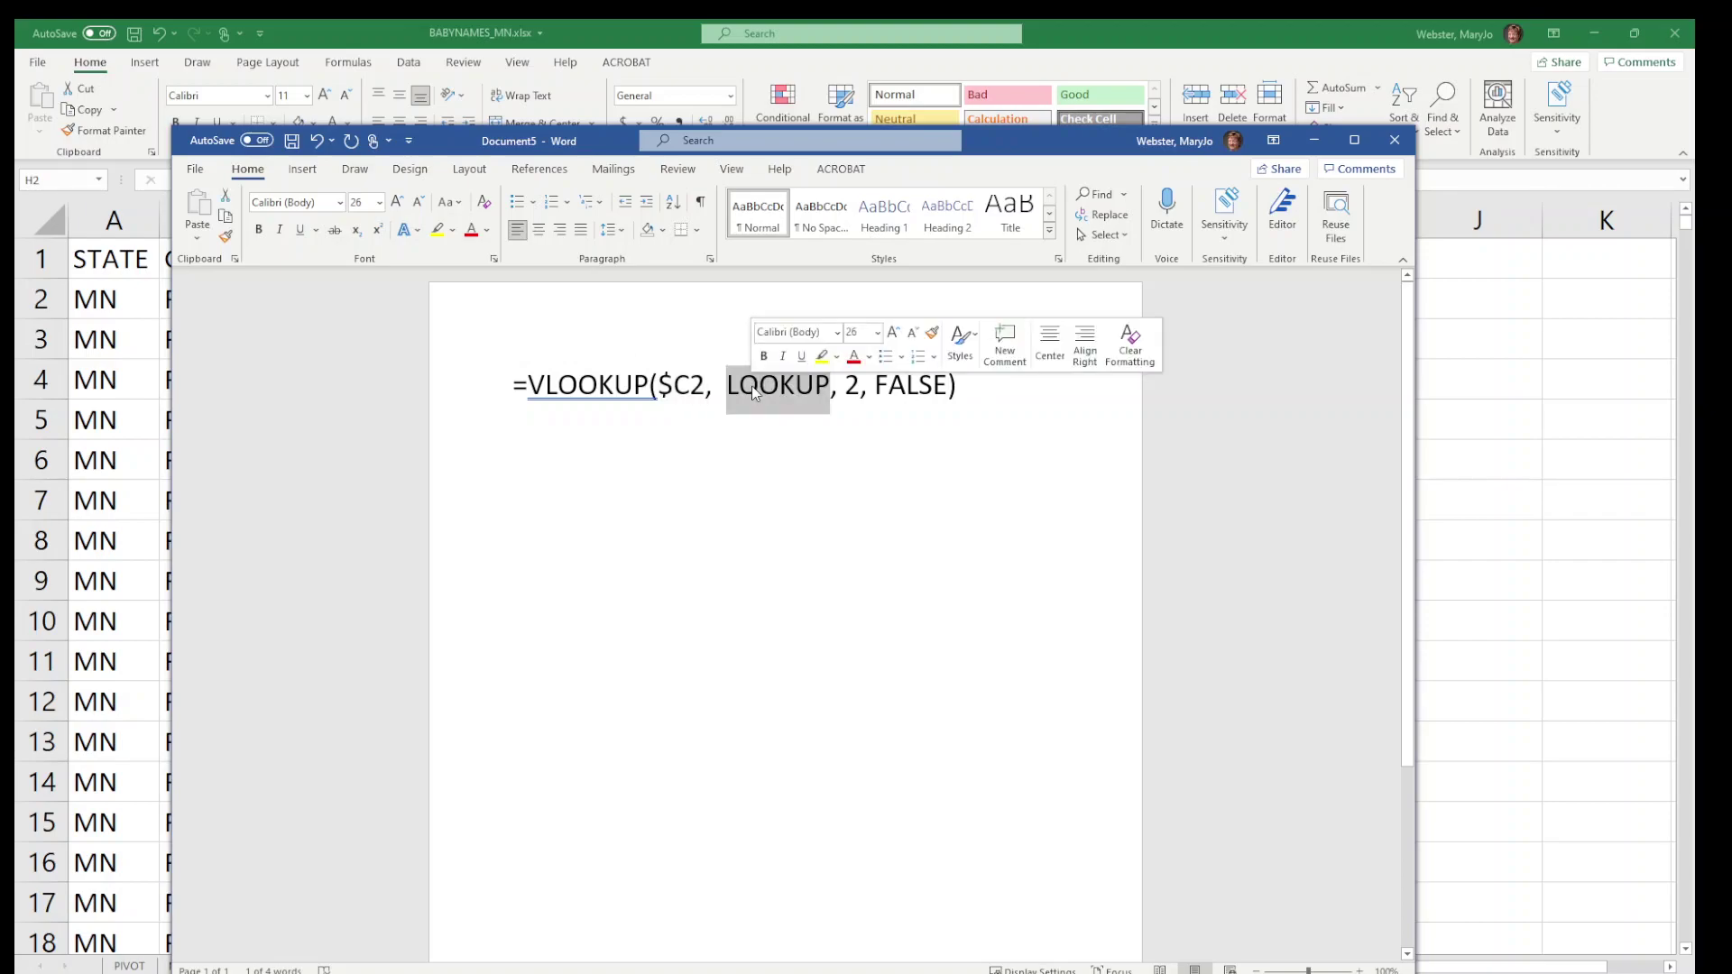
double_click(854, 388)
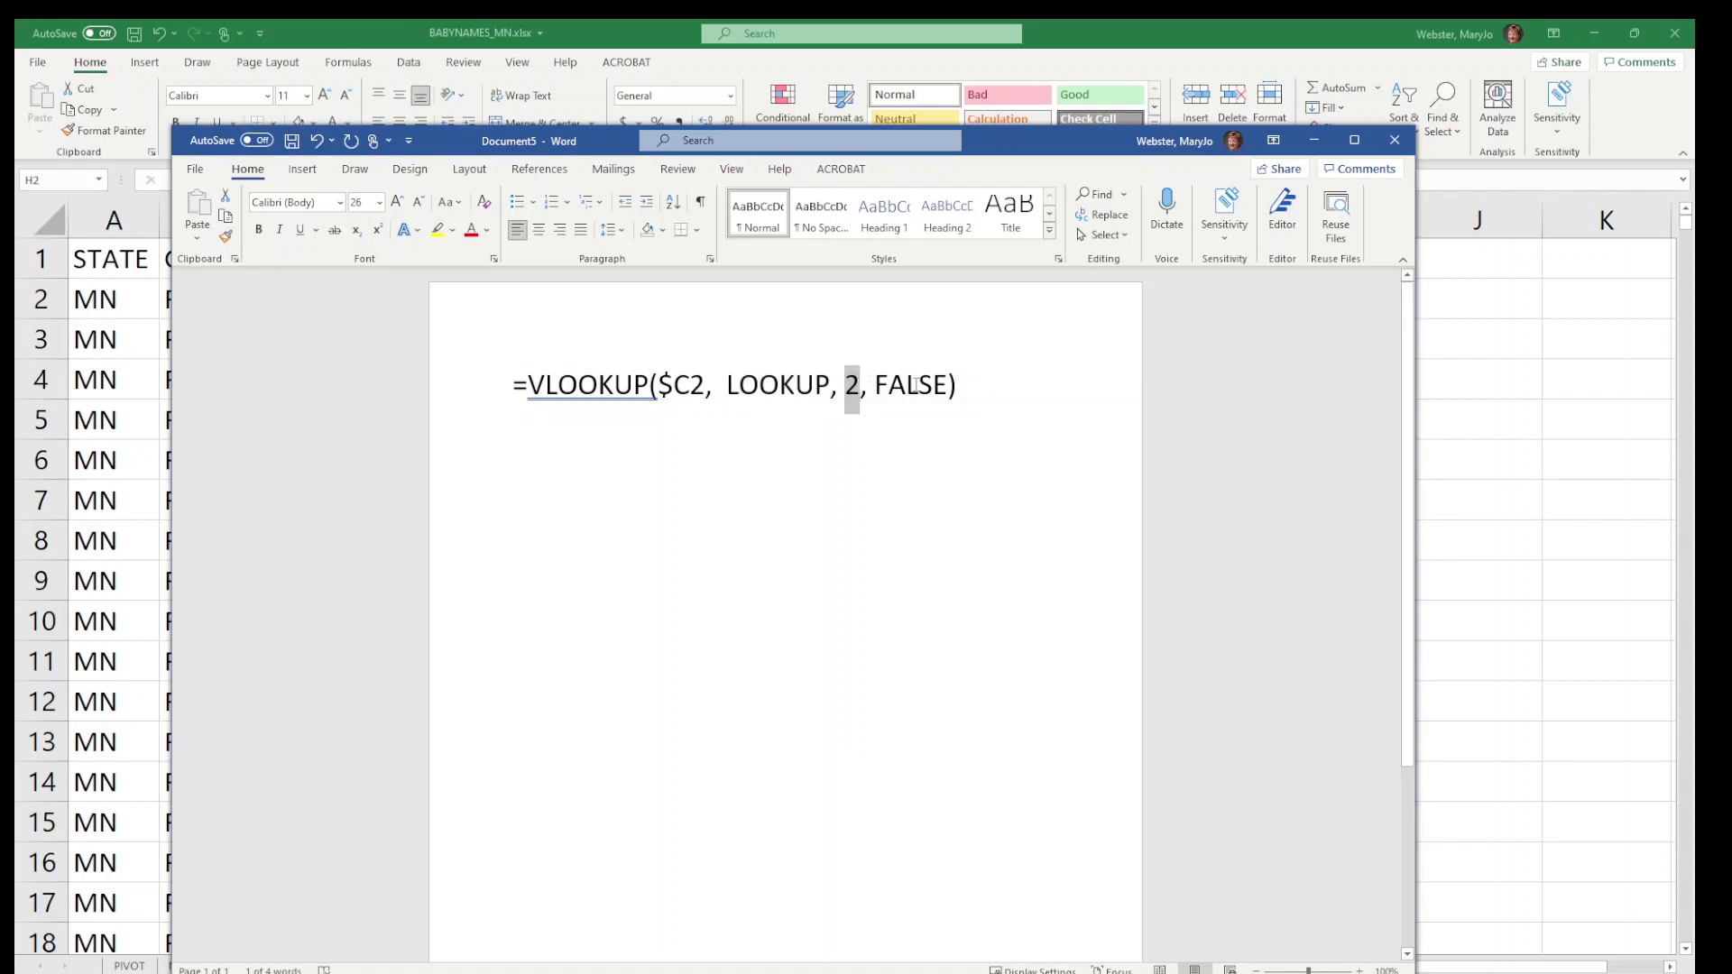
double_click(916, 388)
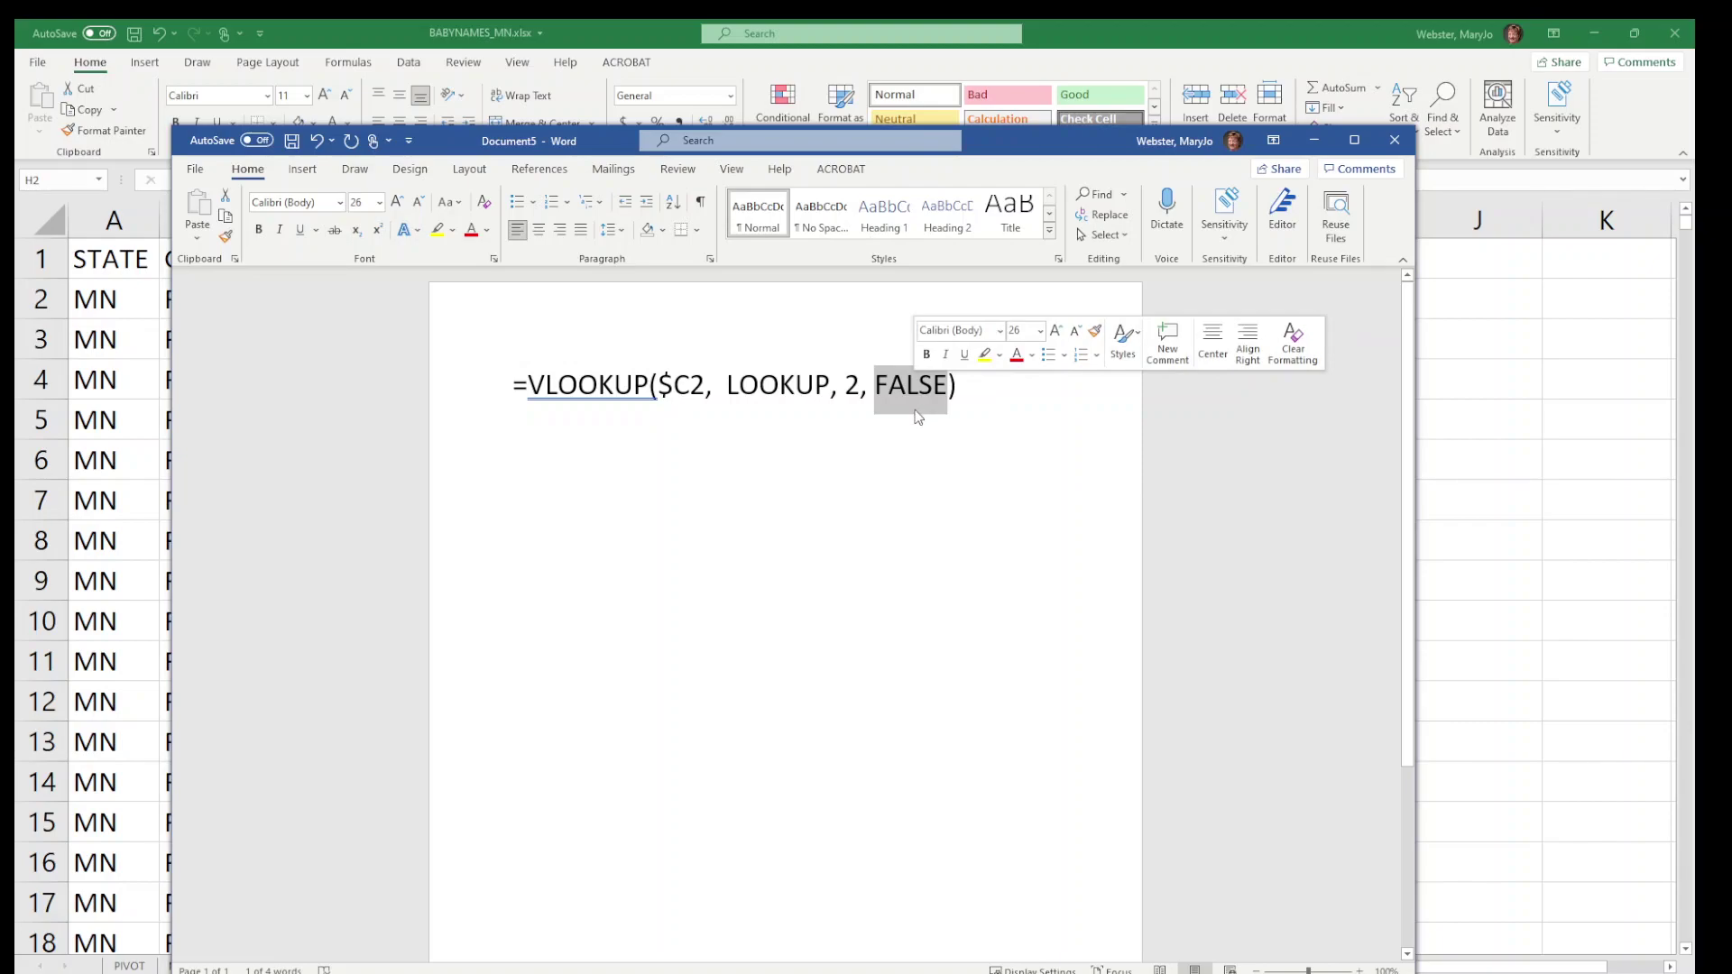
left_click(880, 447)
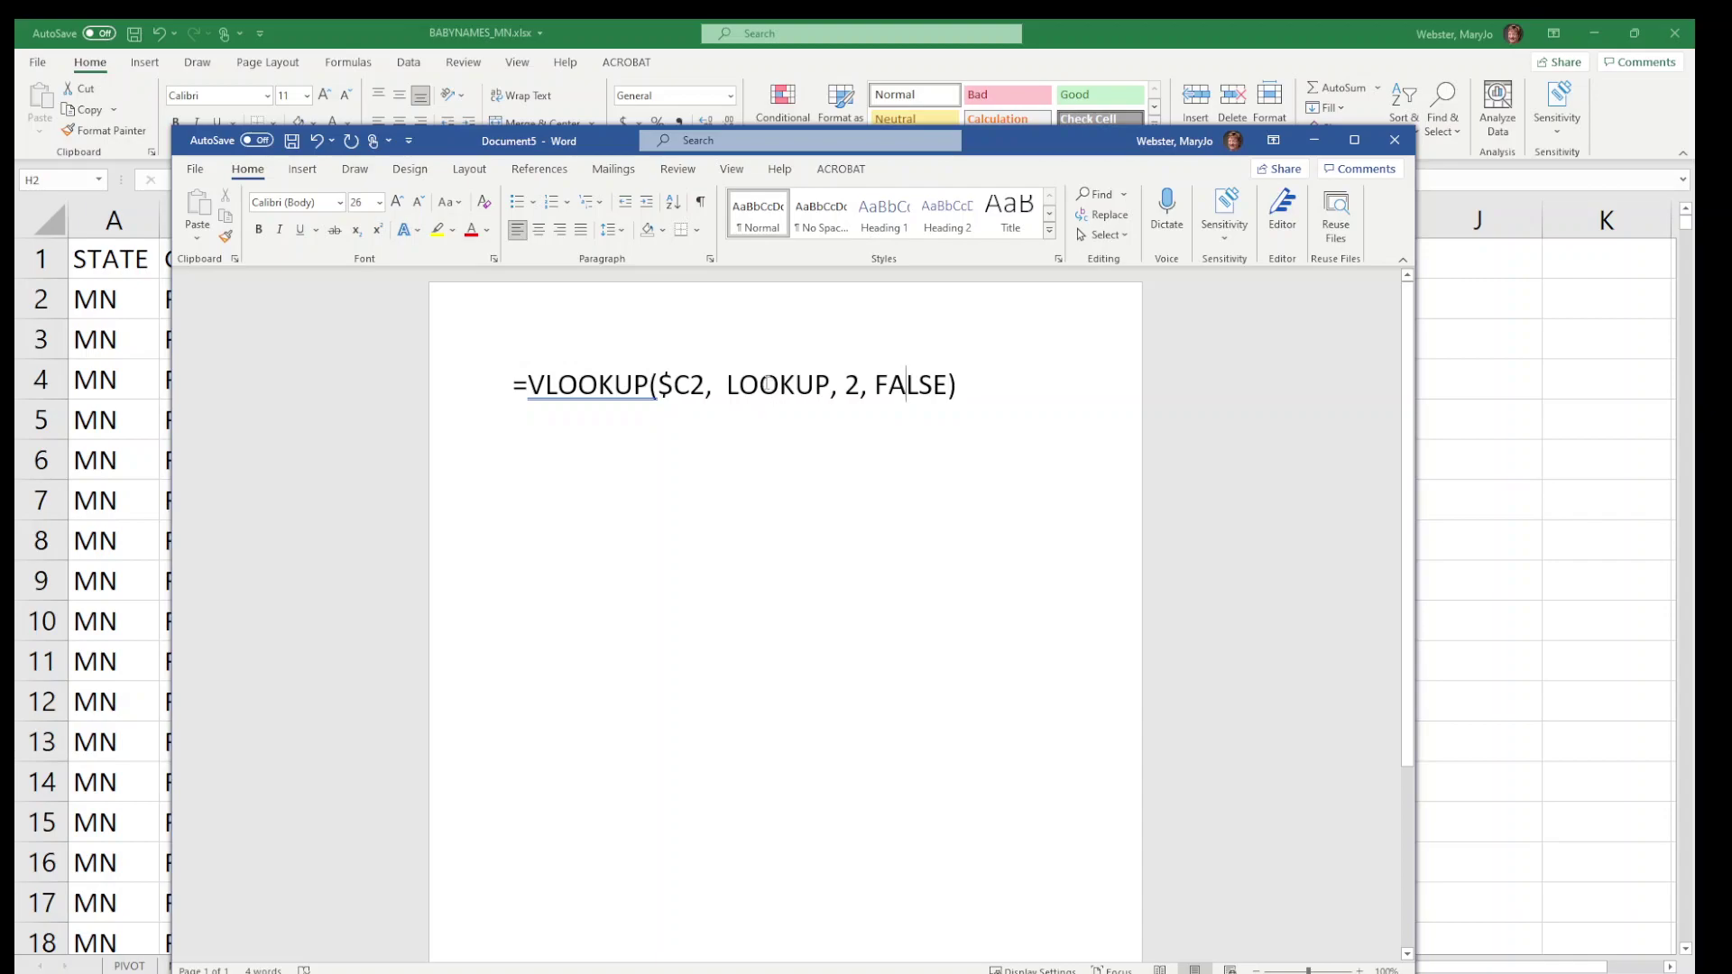
double_click(767, 384)
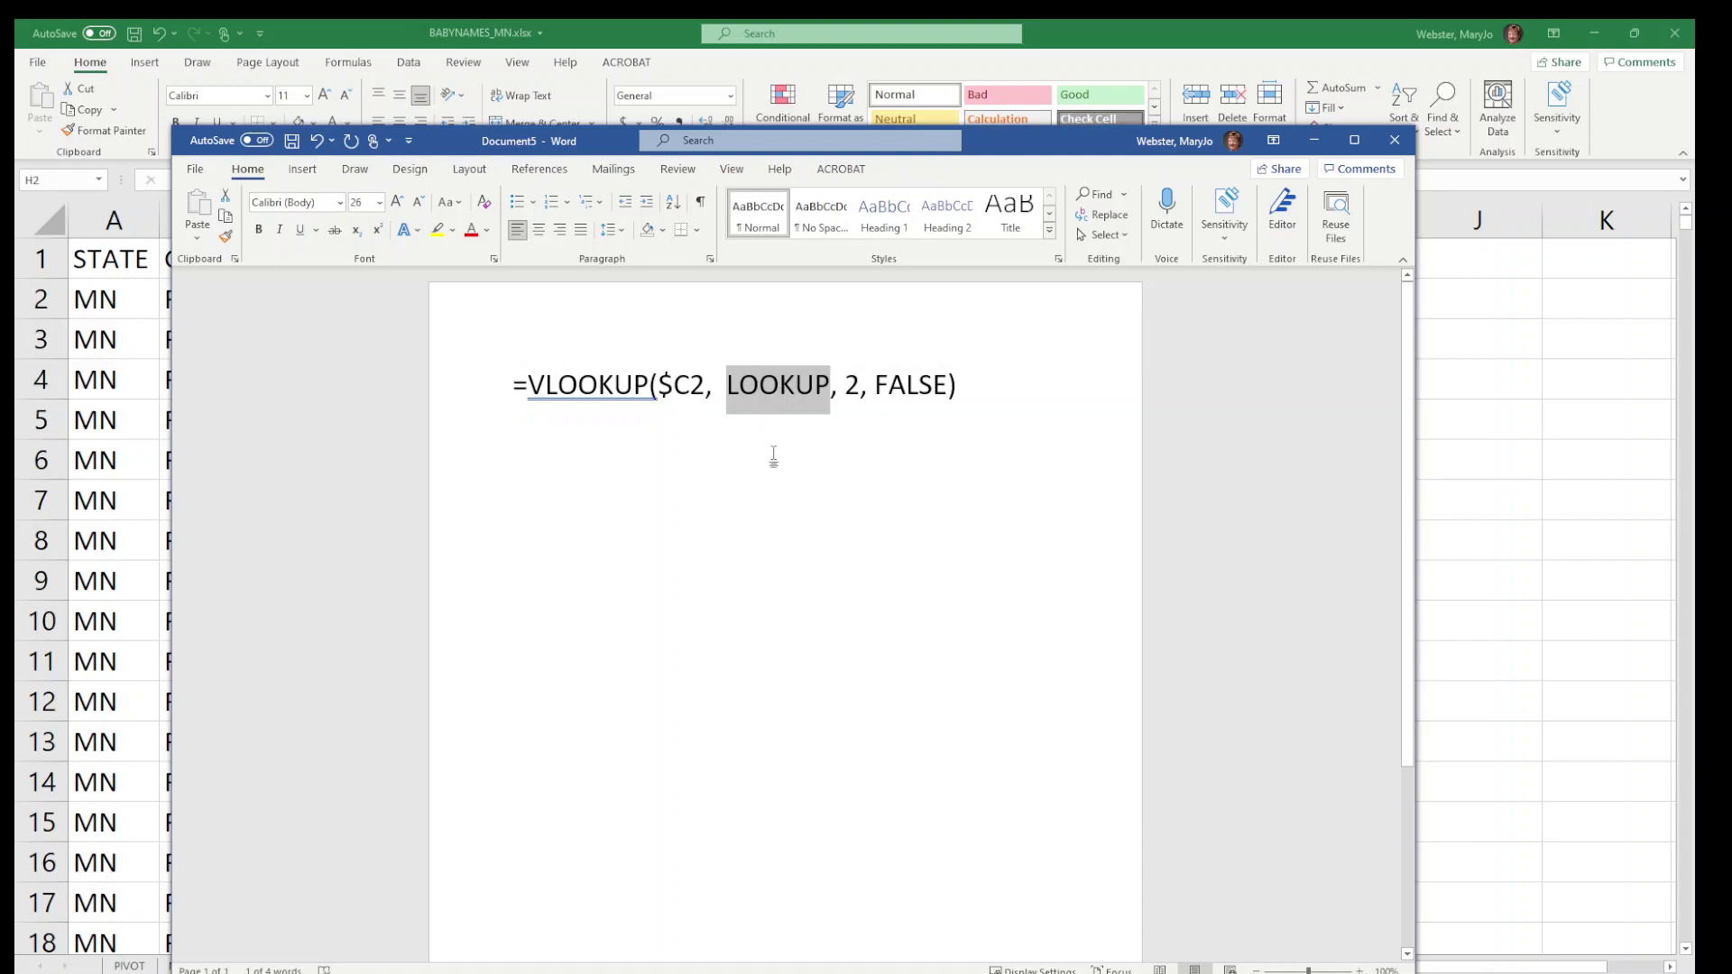
double_click(760, 390)
left_click(791, 434)
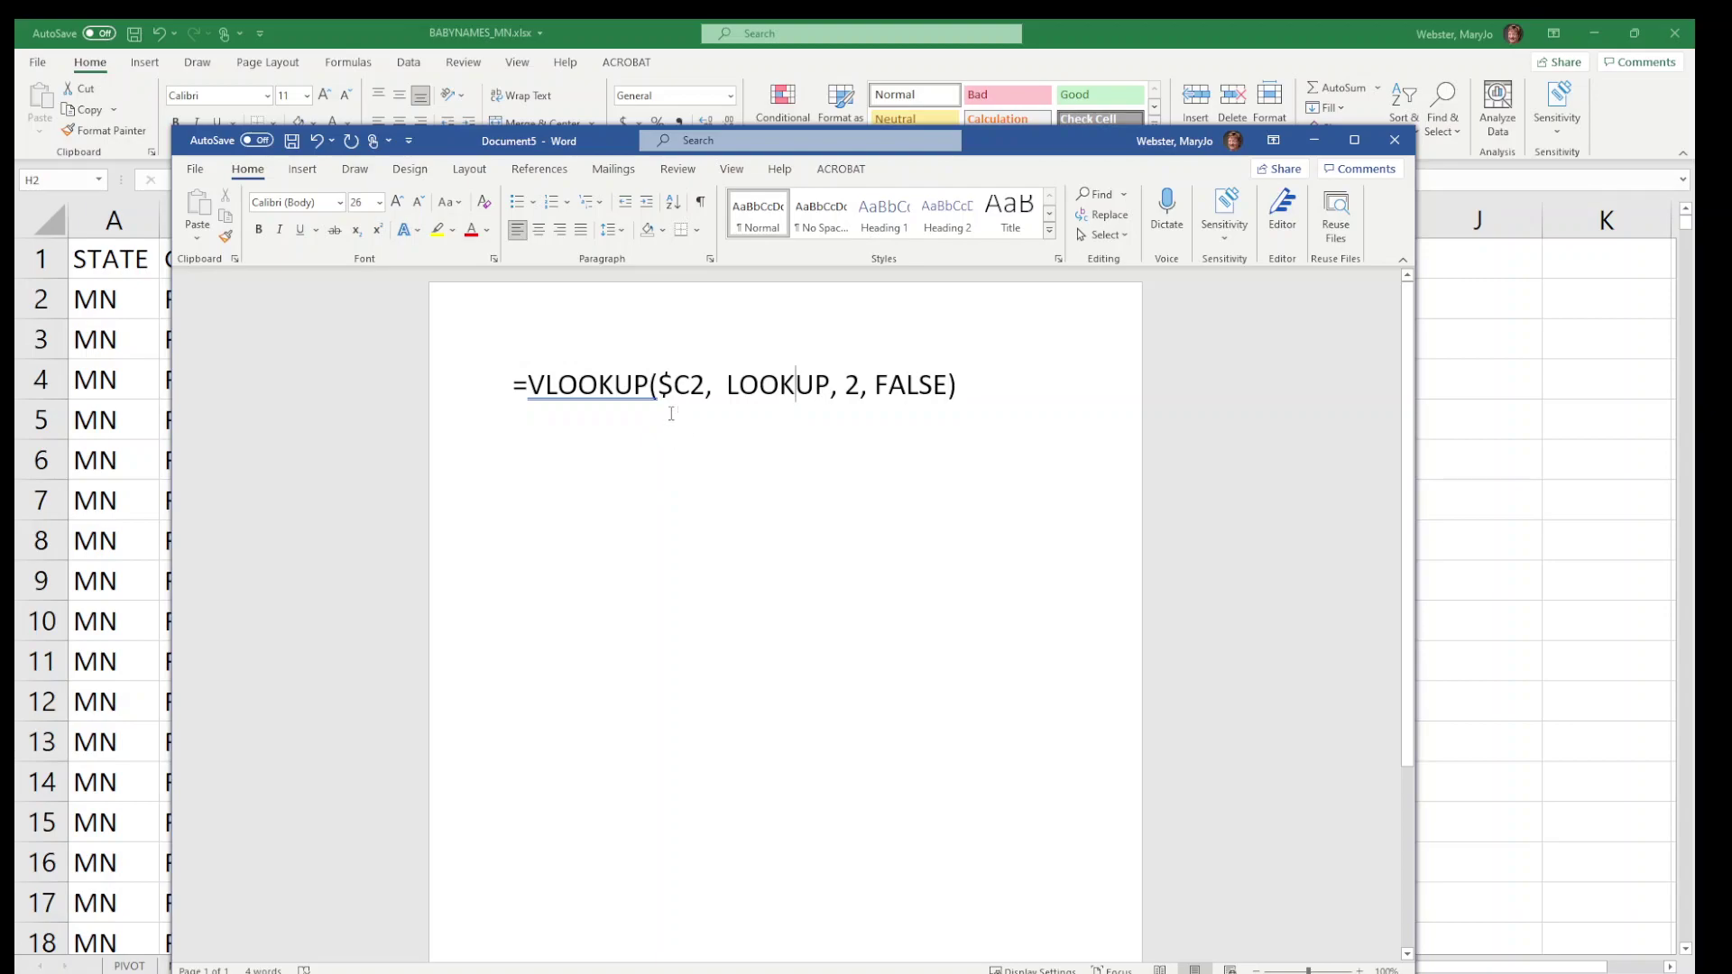
left_click(672, 386)
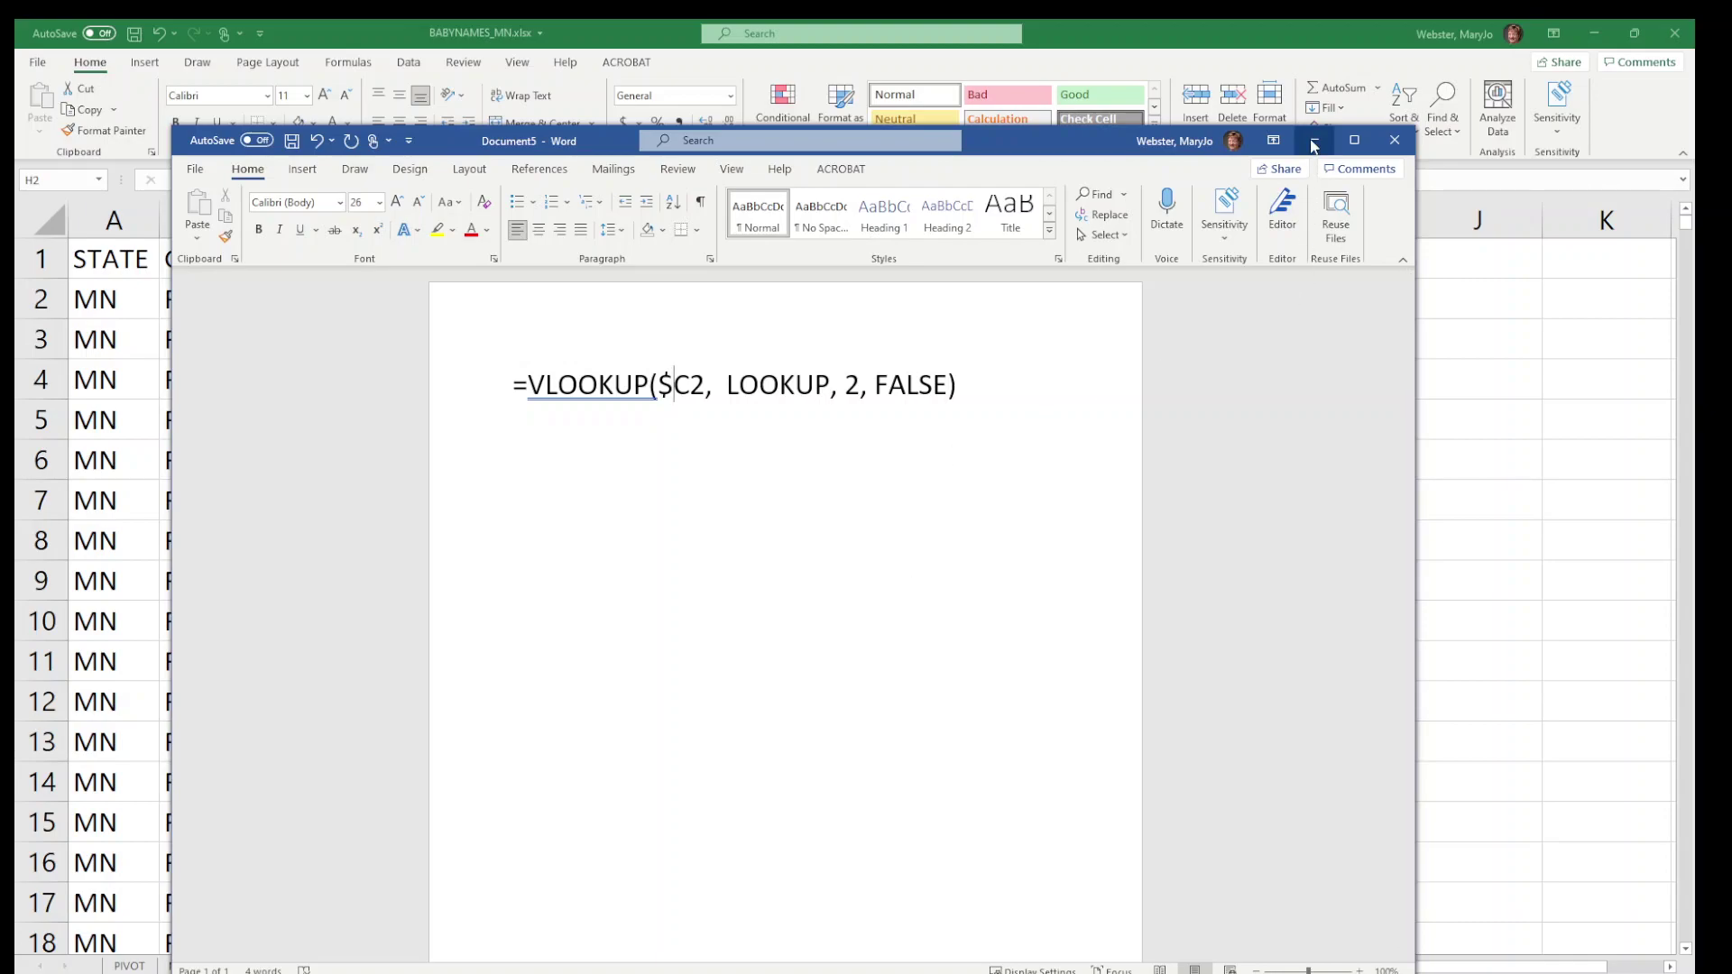
Copy the prepared VLOOKUP formula from the Word document and enter =VLOOKUP($C2, LOOKUP, 2, FALSE) in H2 of the Excel DATA sheet.
left_click(1313, 143)
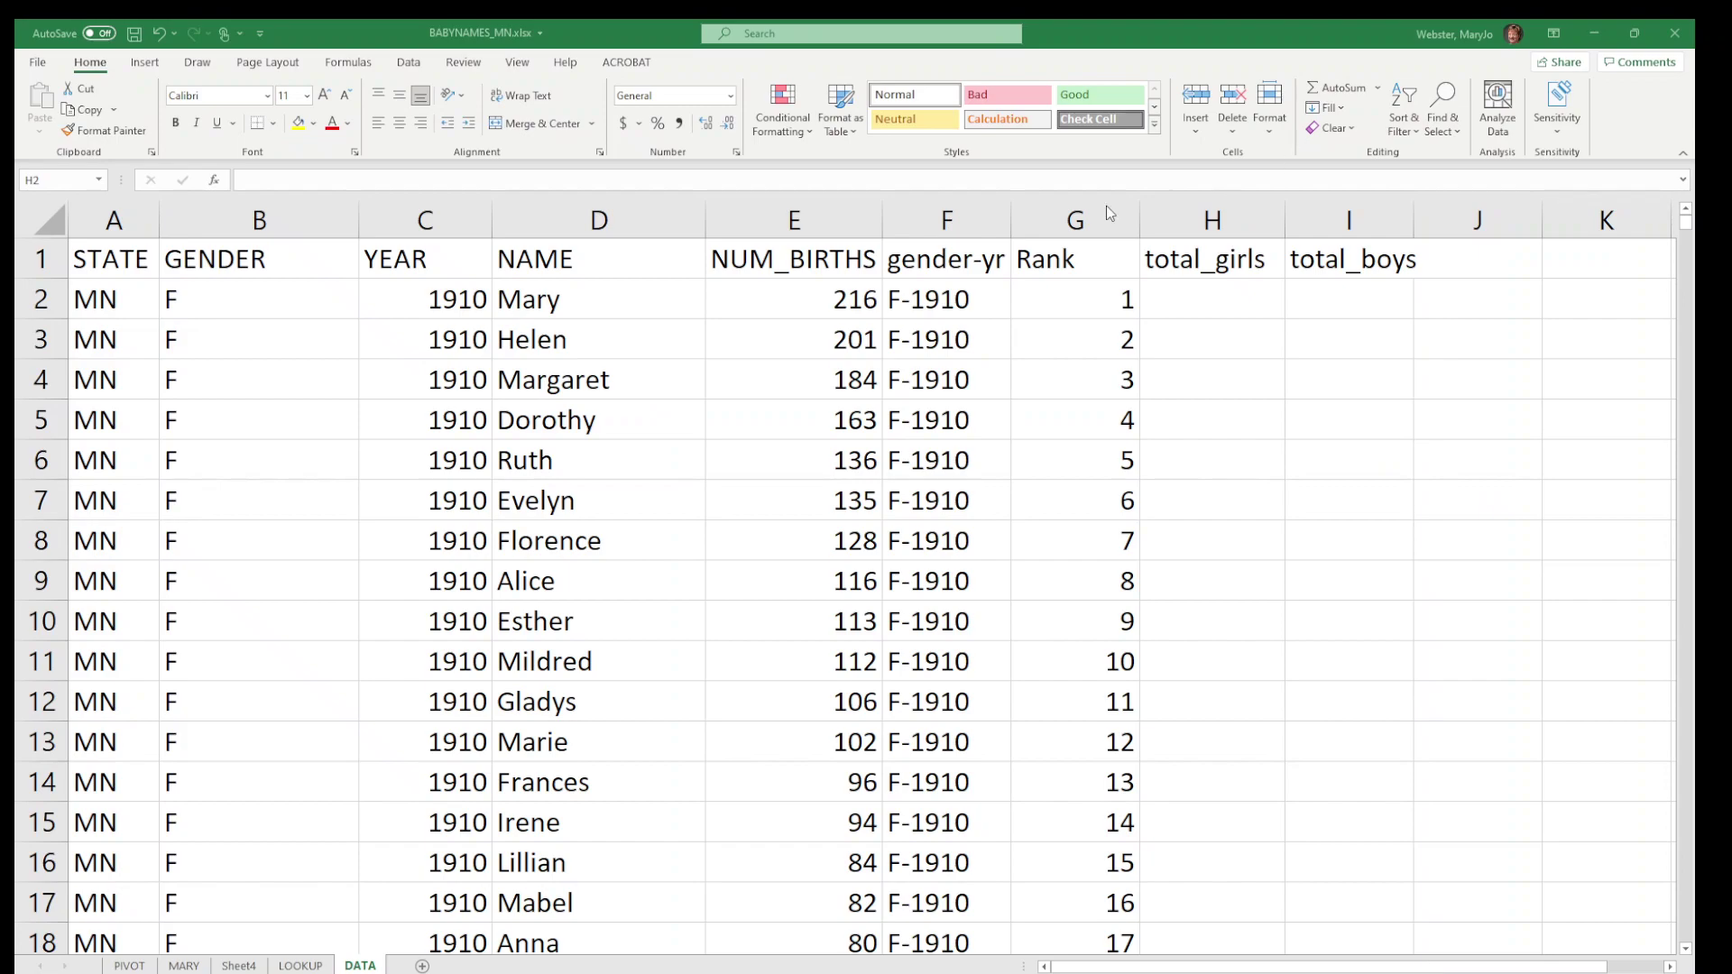
left_click(441, 301)
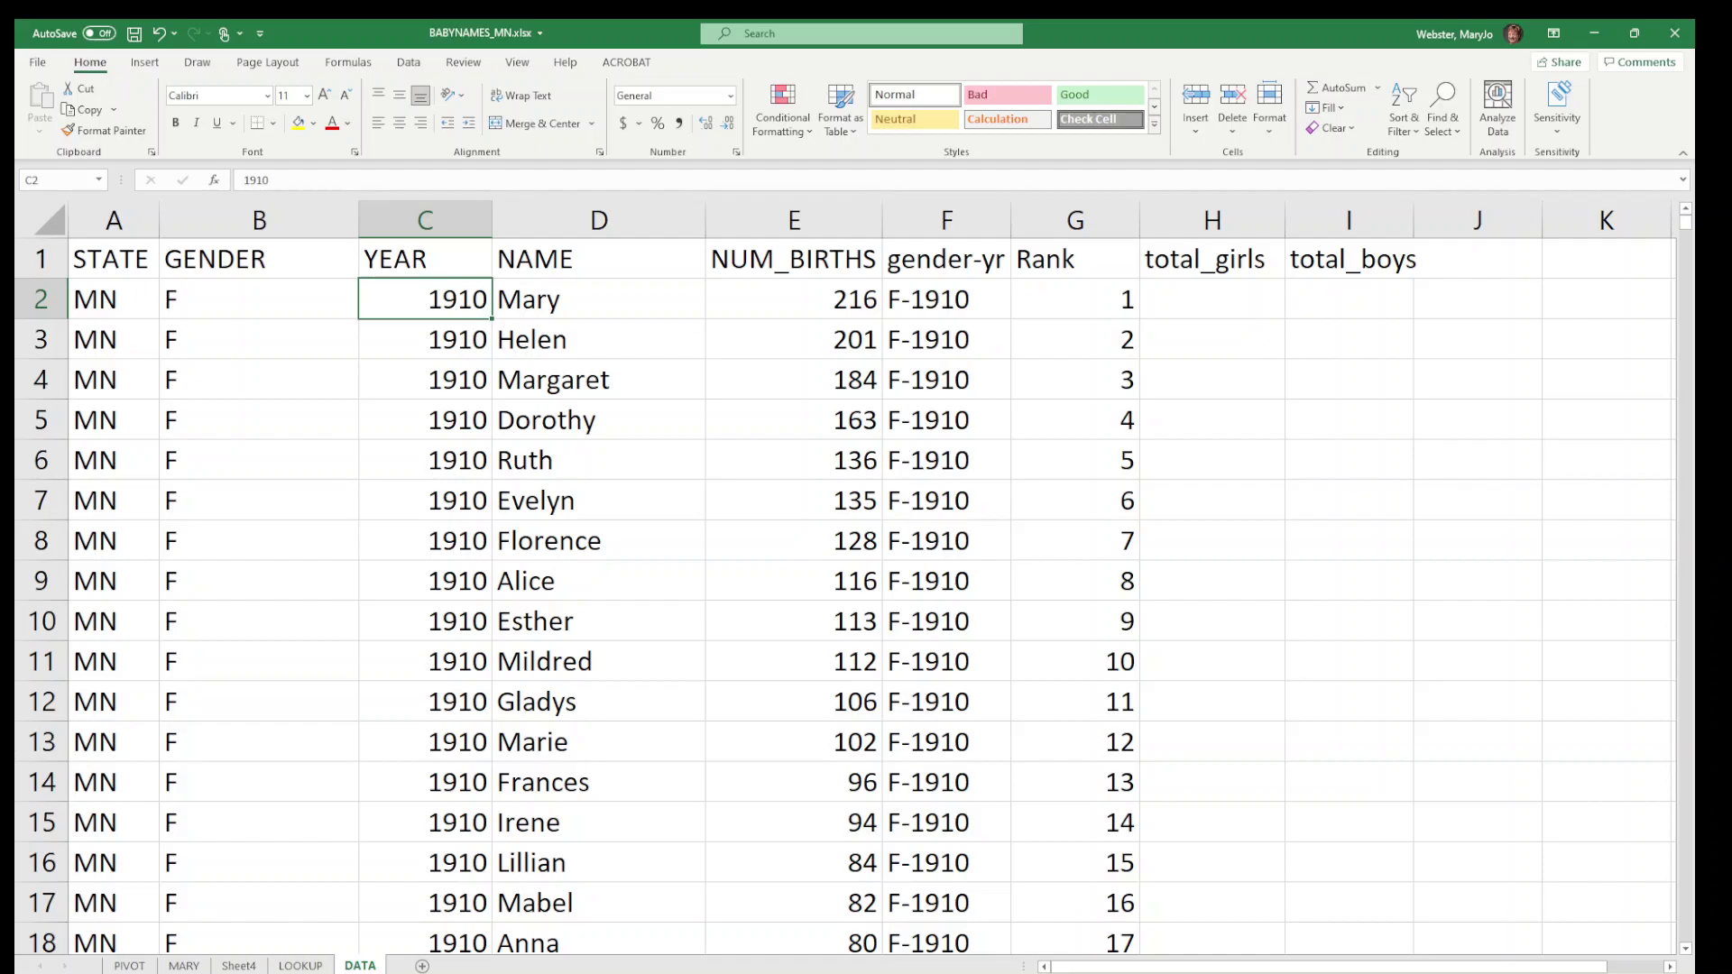
mouse_move(936, 973)
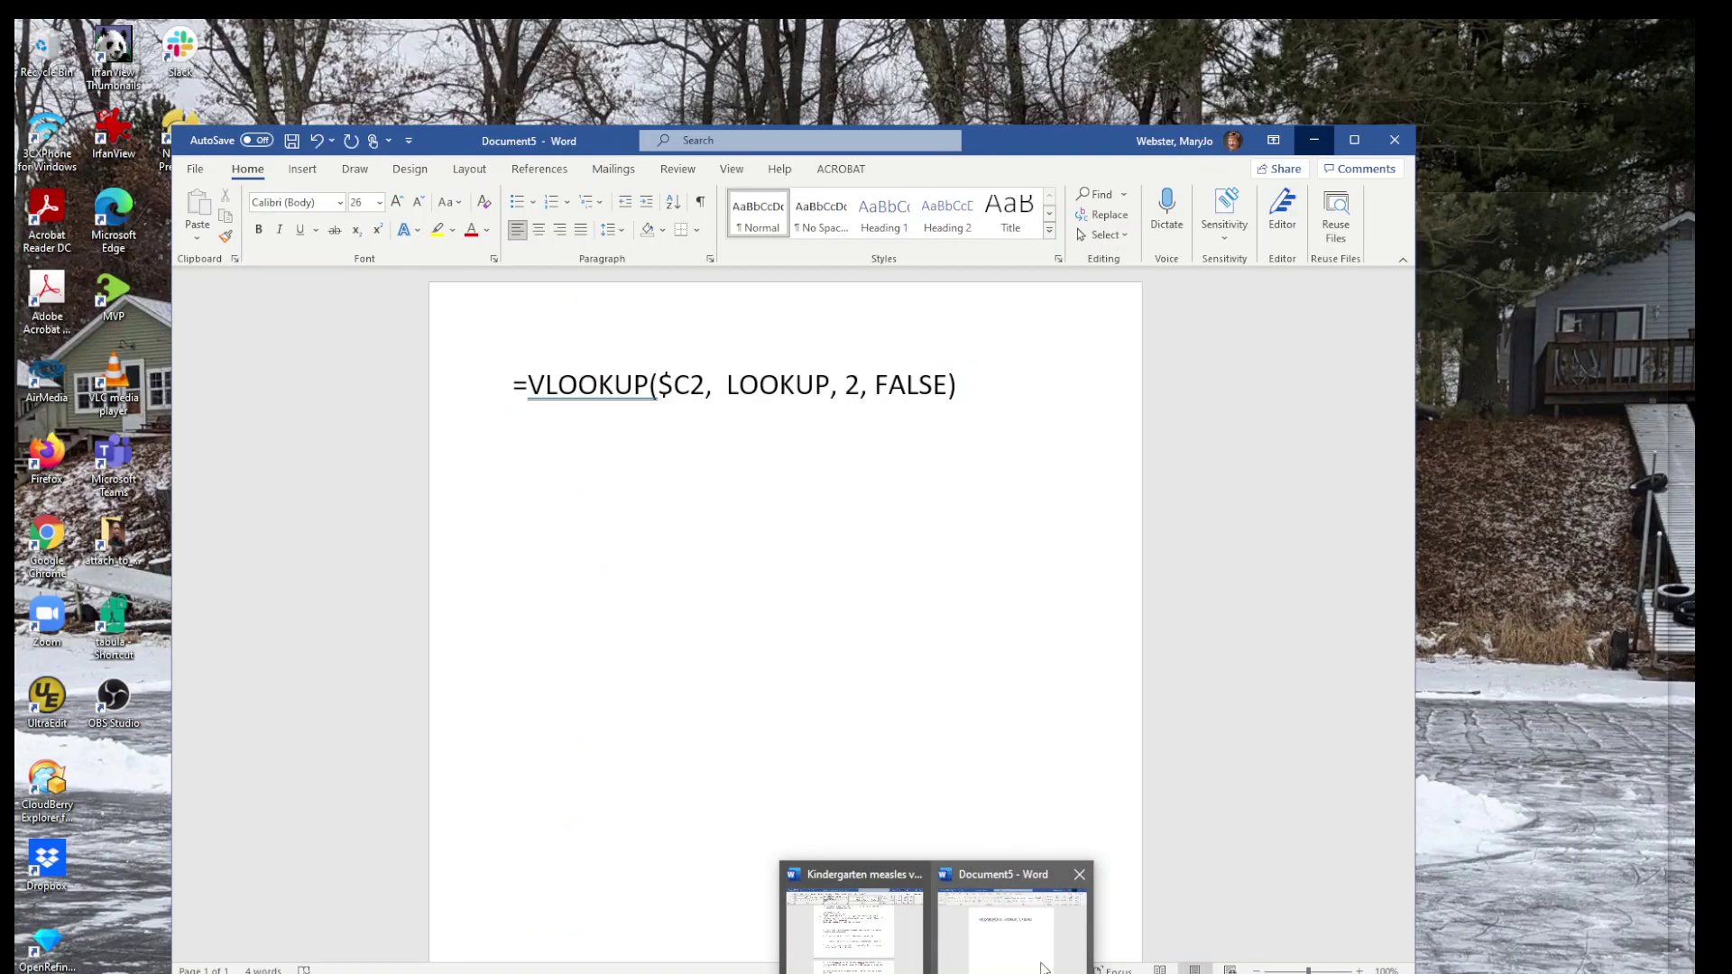
left_click(1013, 925)
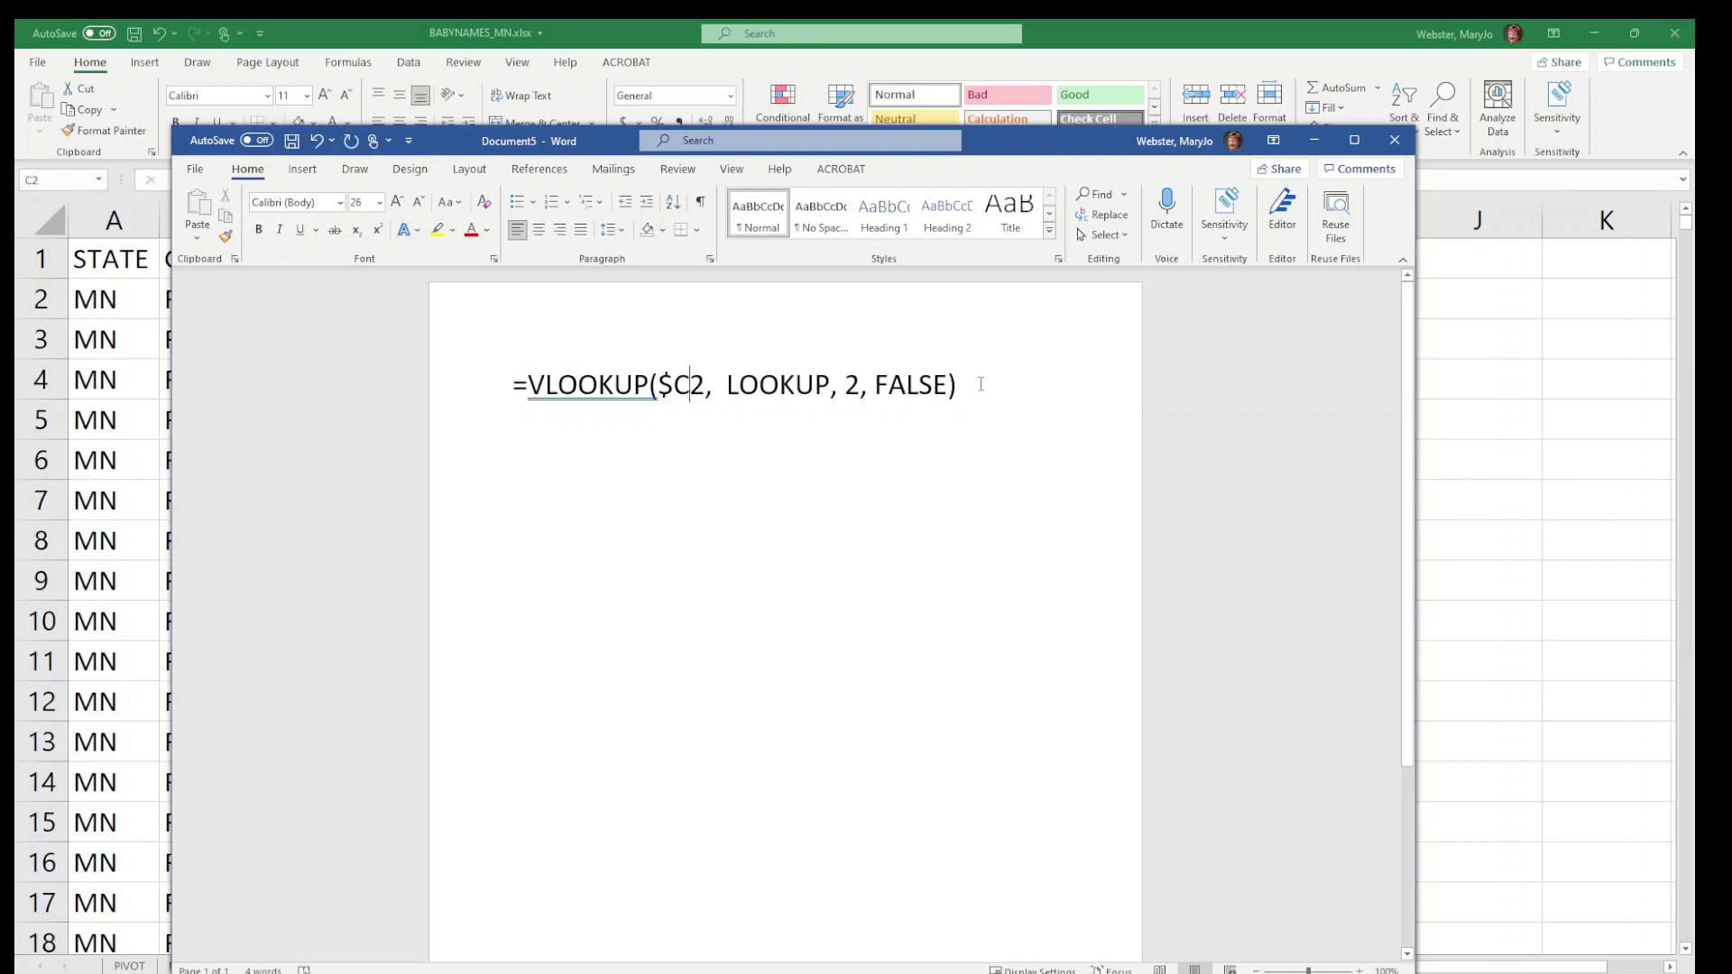
left_click_drag(992, 390, 531, 402)
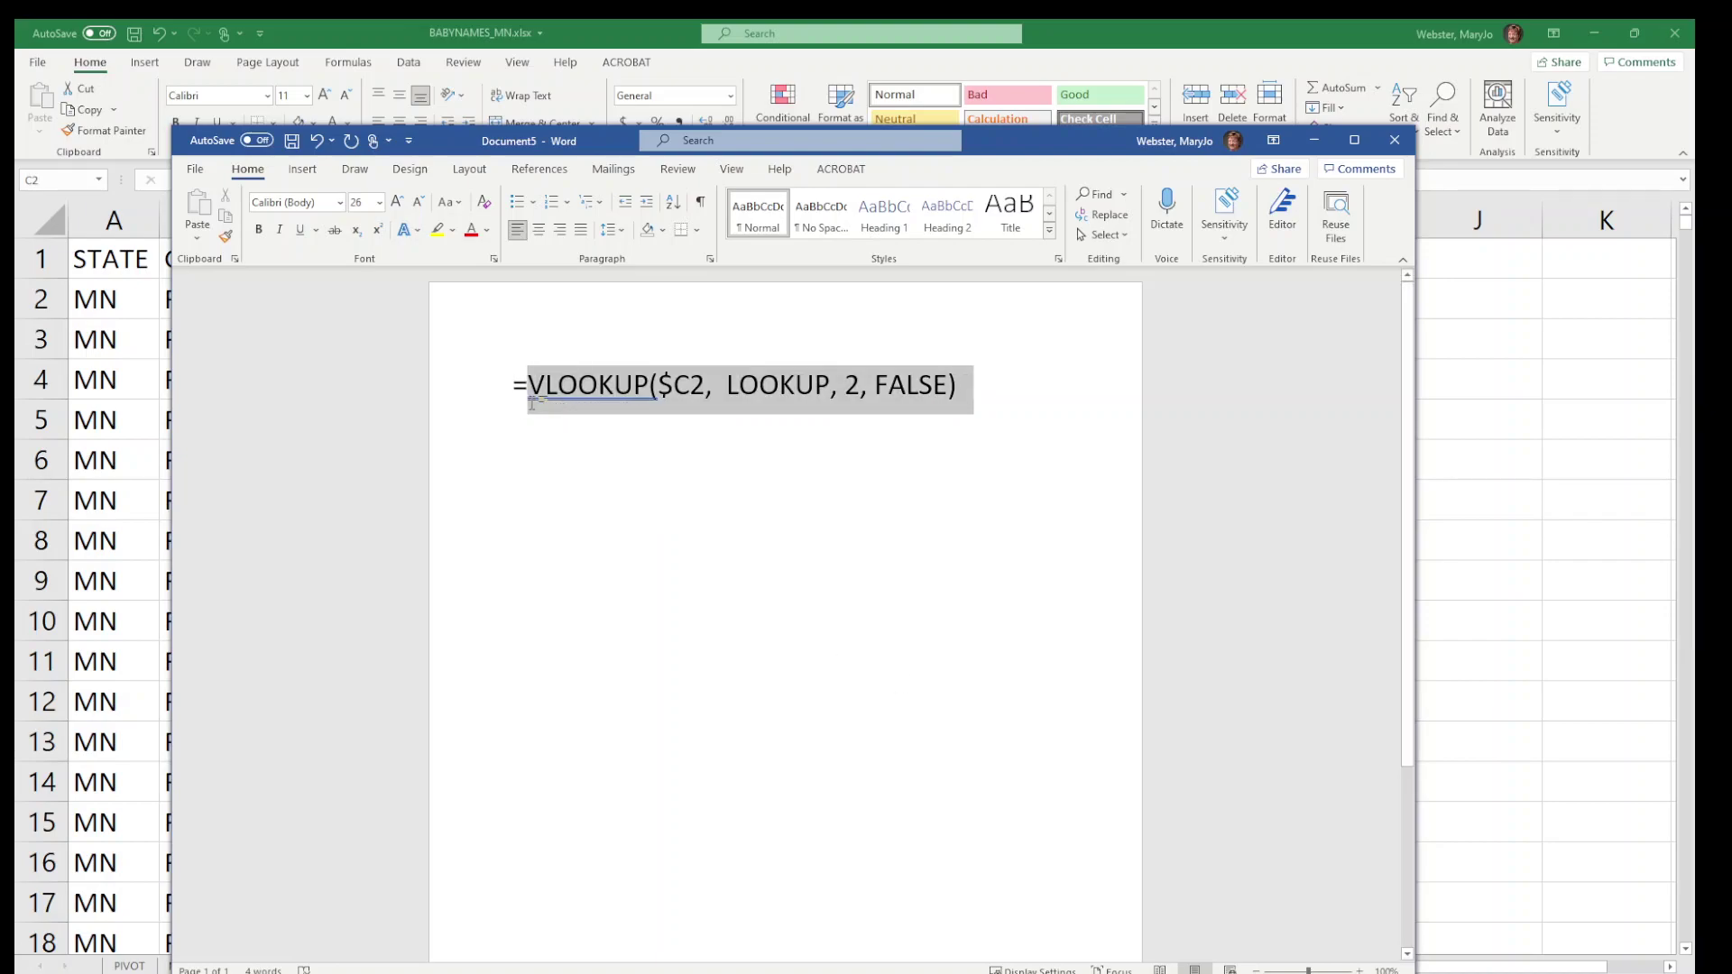
left_click(1313, 140)
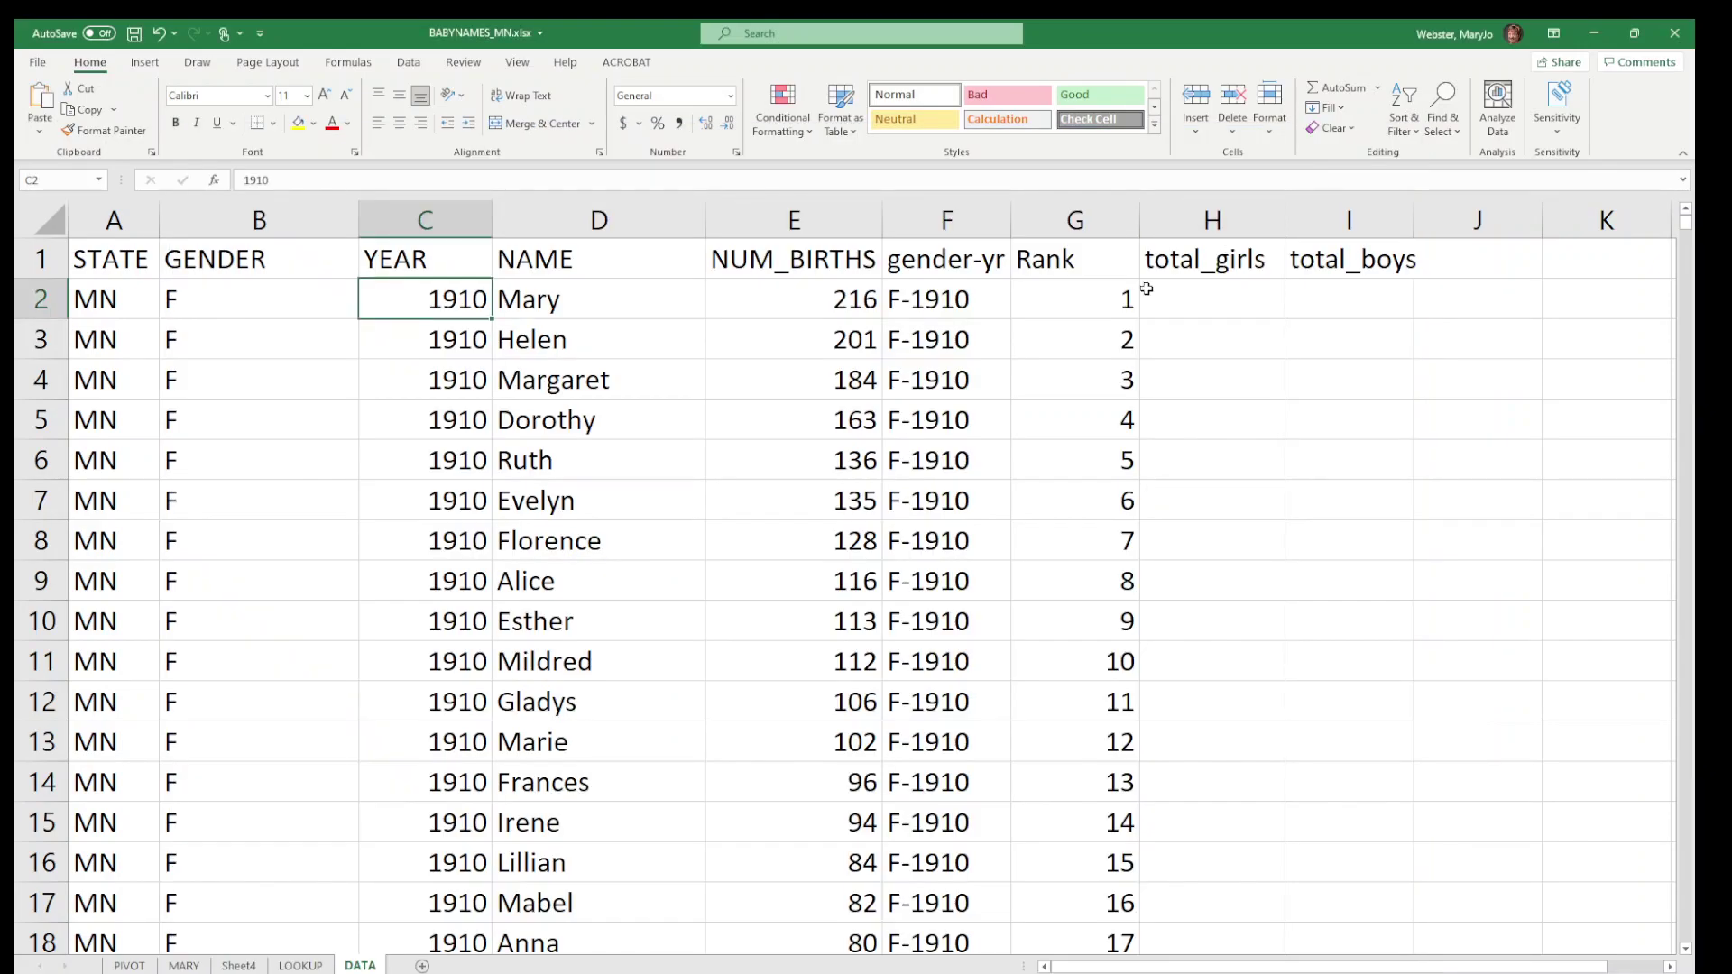
left_click(1228, 301)
type("=VLOOKUP($C2,  LOOKUP, 2, FALSE)")
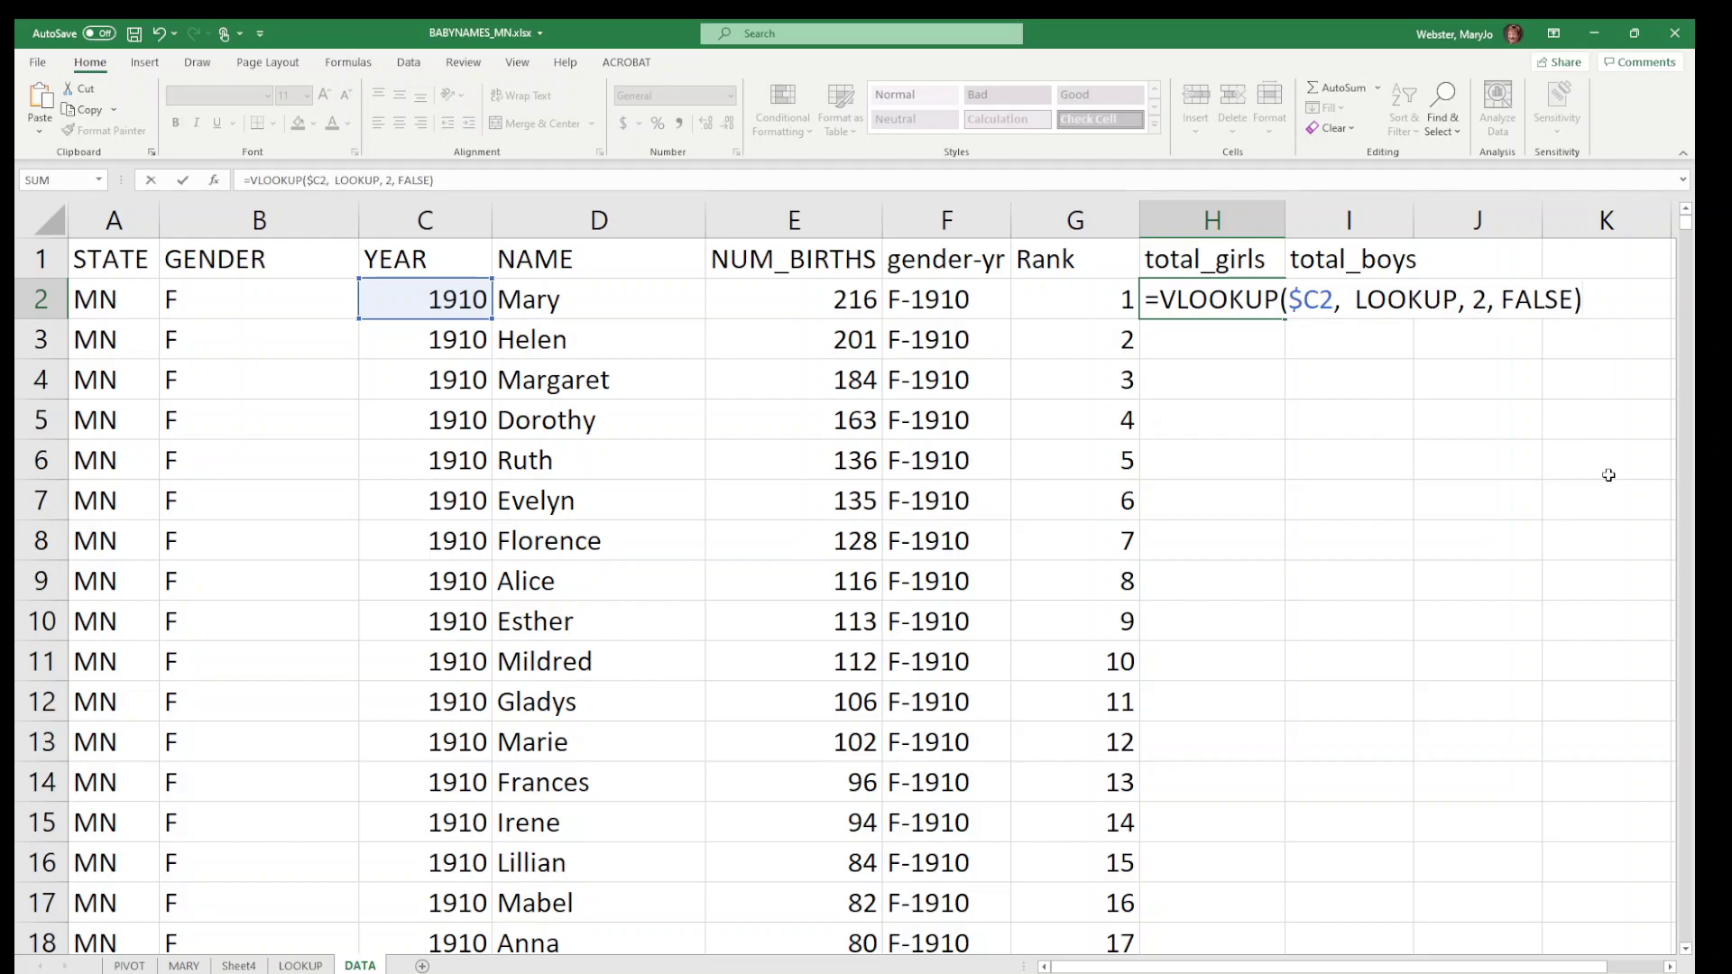
key("Return")
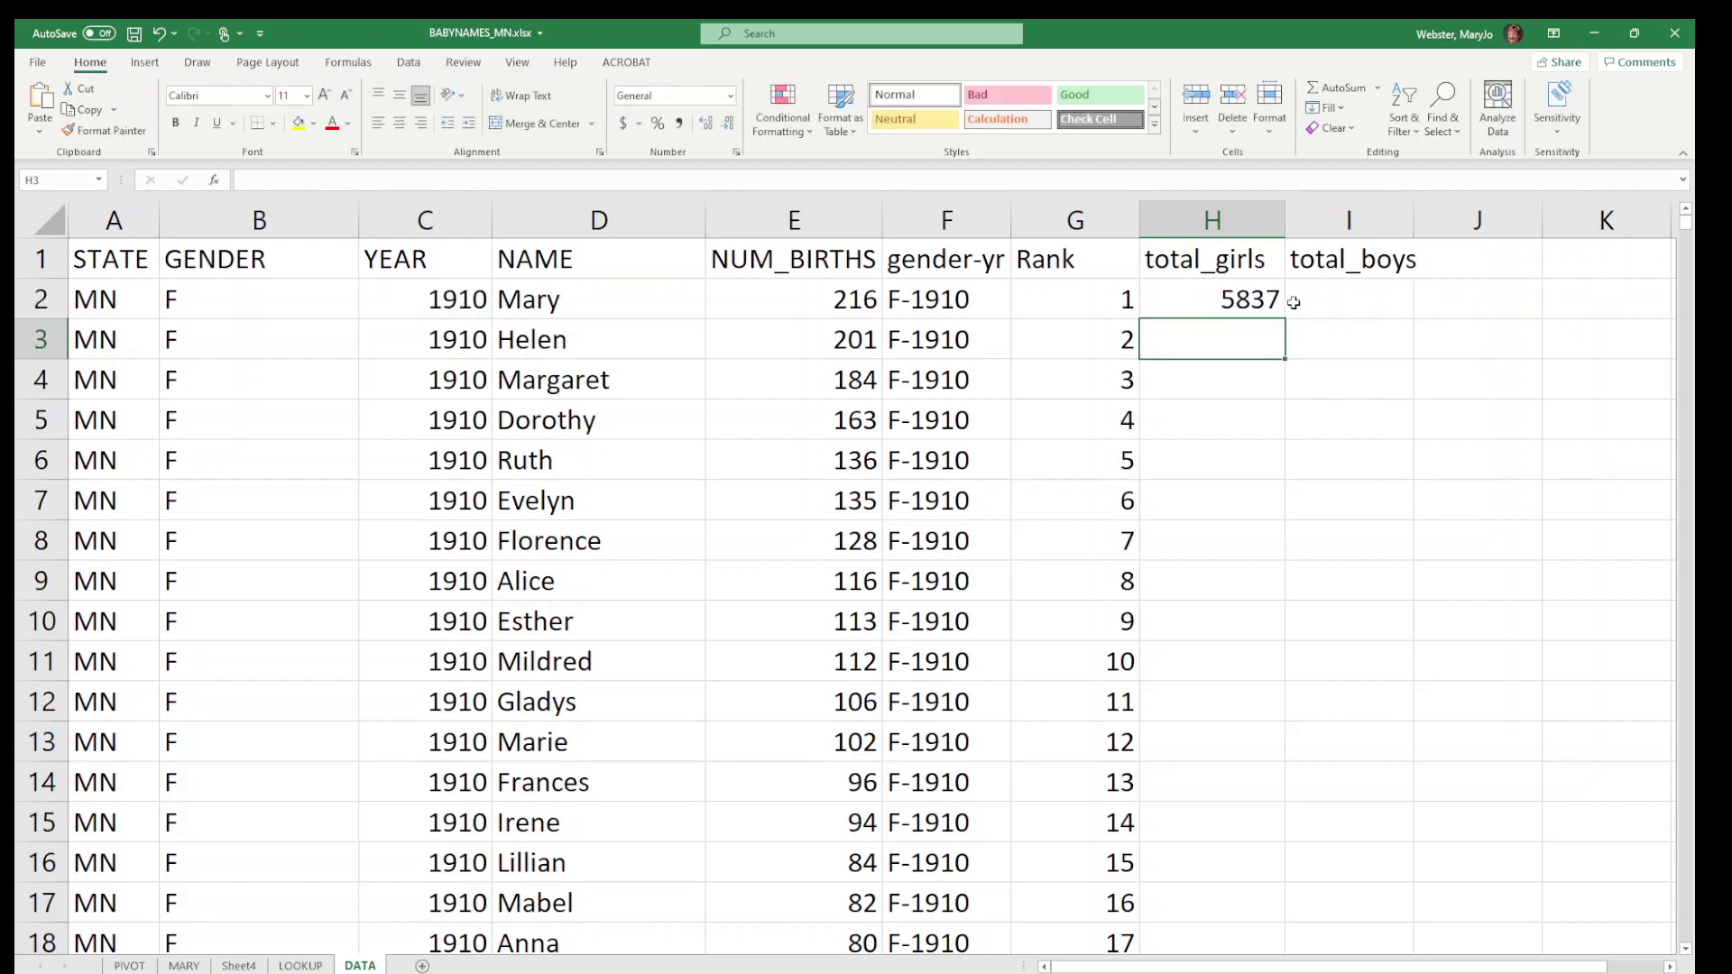
Make the year reference in H2's VLOOKUP formula relative by changing $C2 to C2.
left_click(1250, 298)
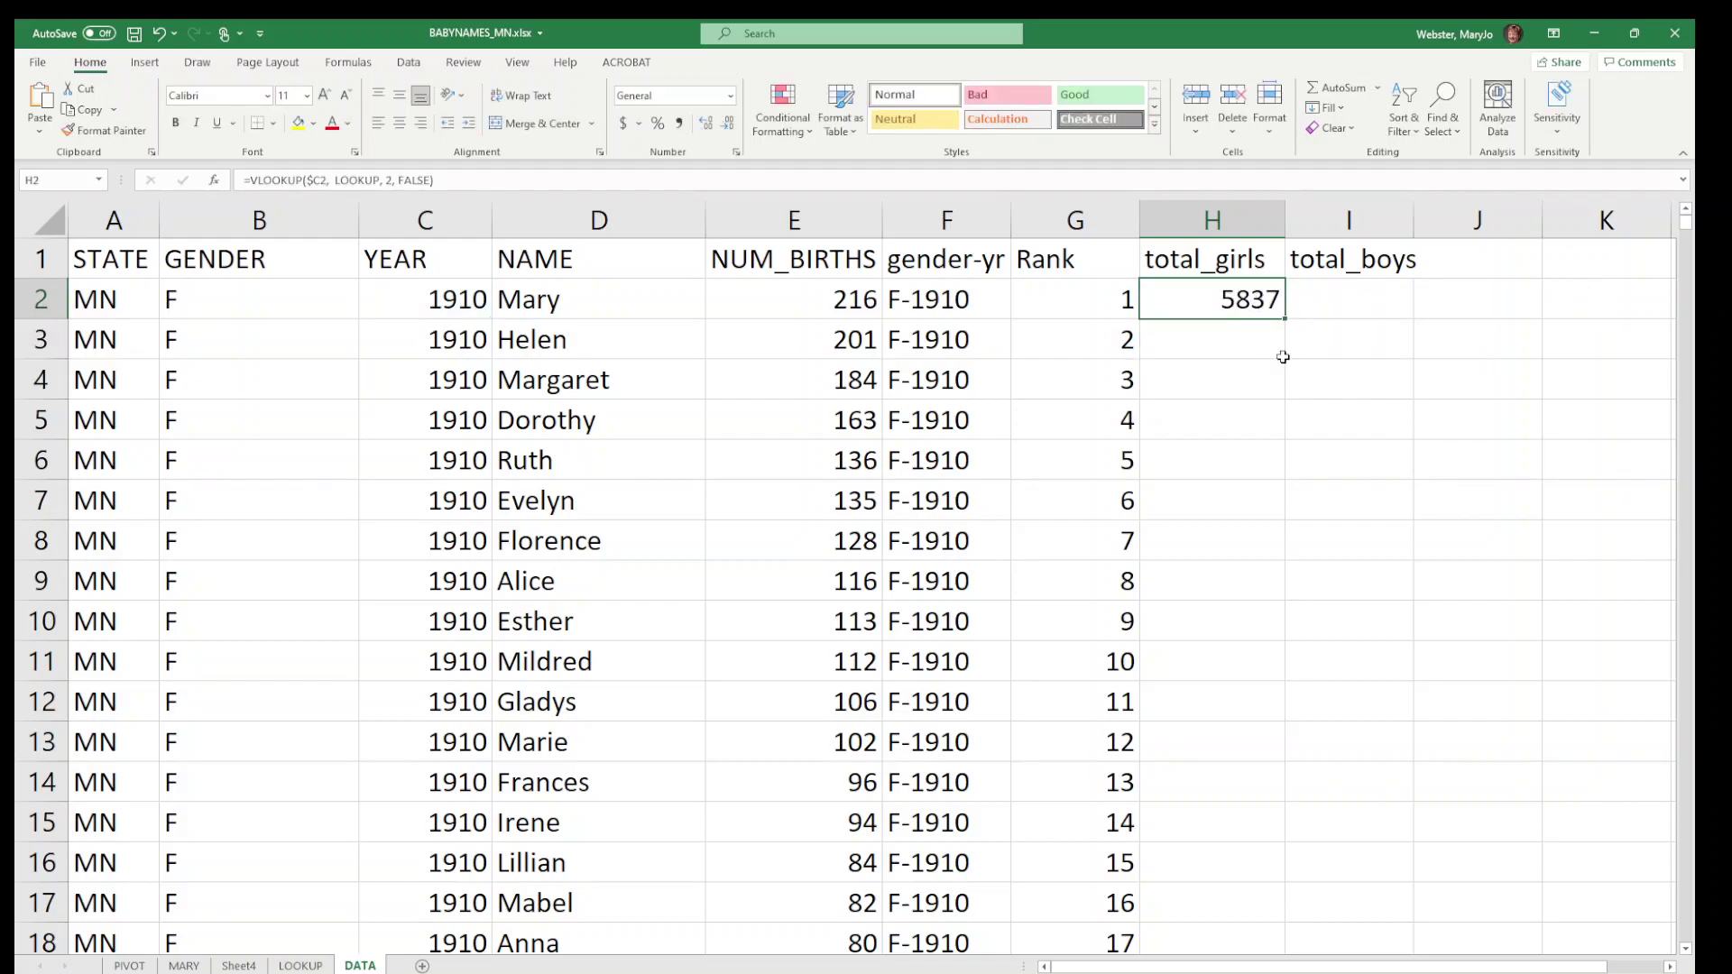
double_click(1232, 301)
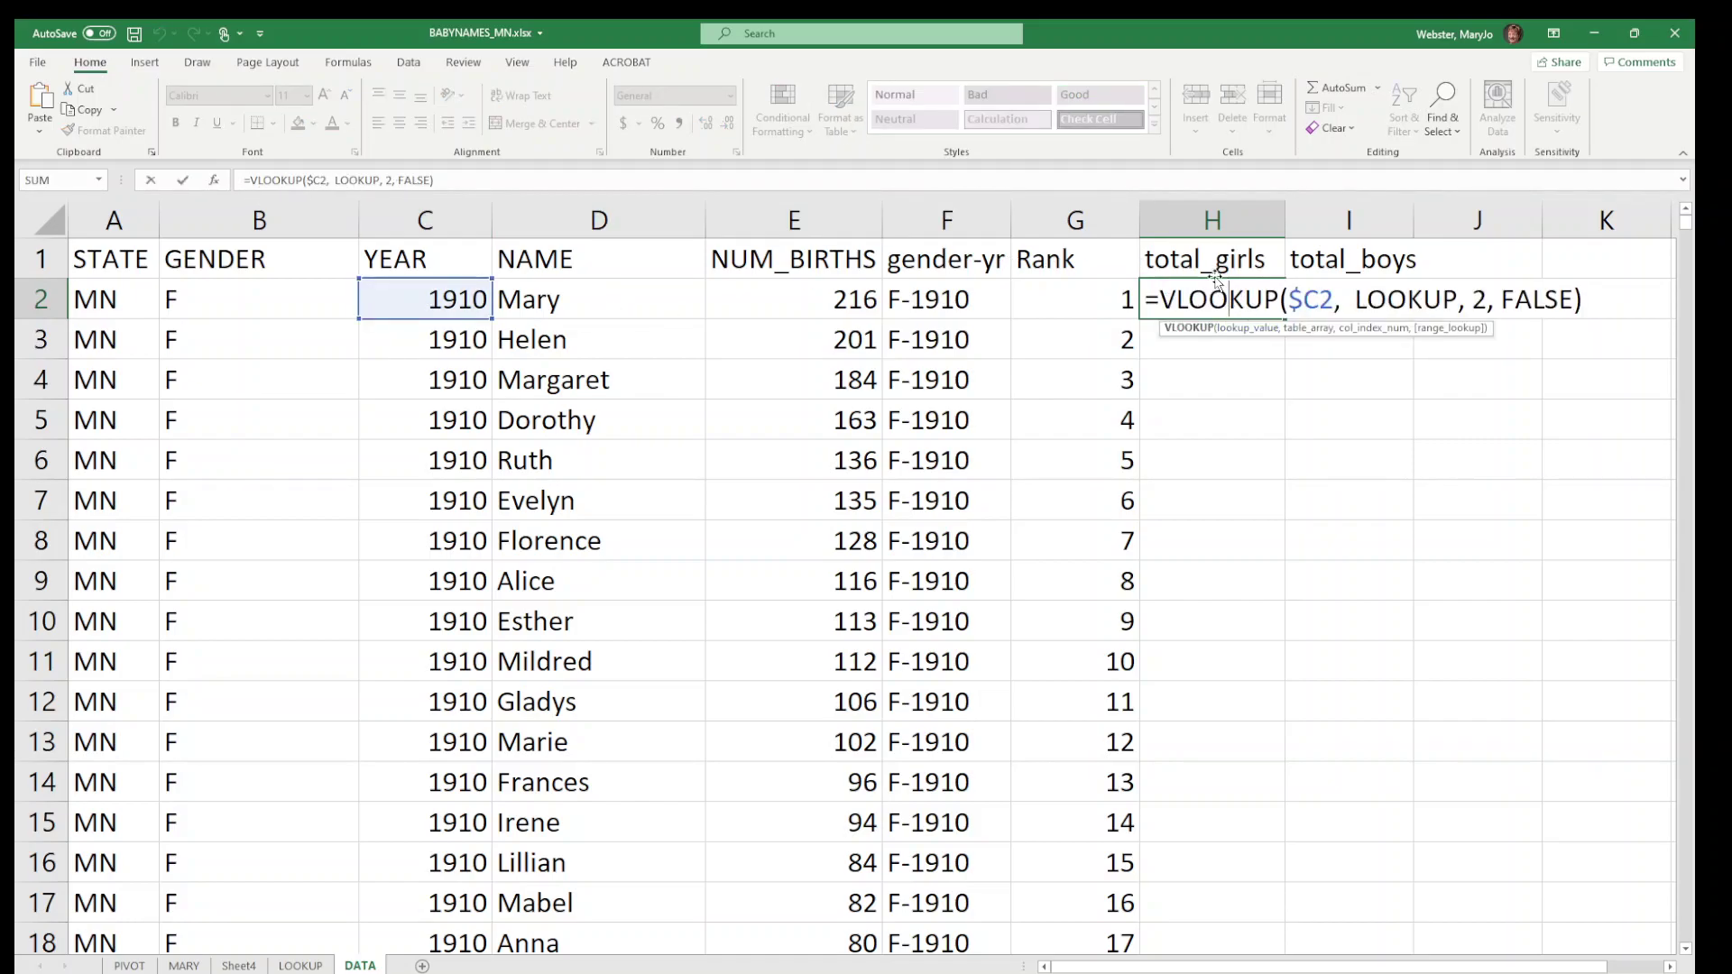
left_click(1305, 299)
key("BackSpace")
key("Return")
key("Up")
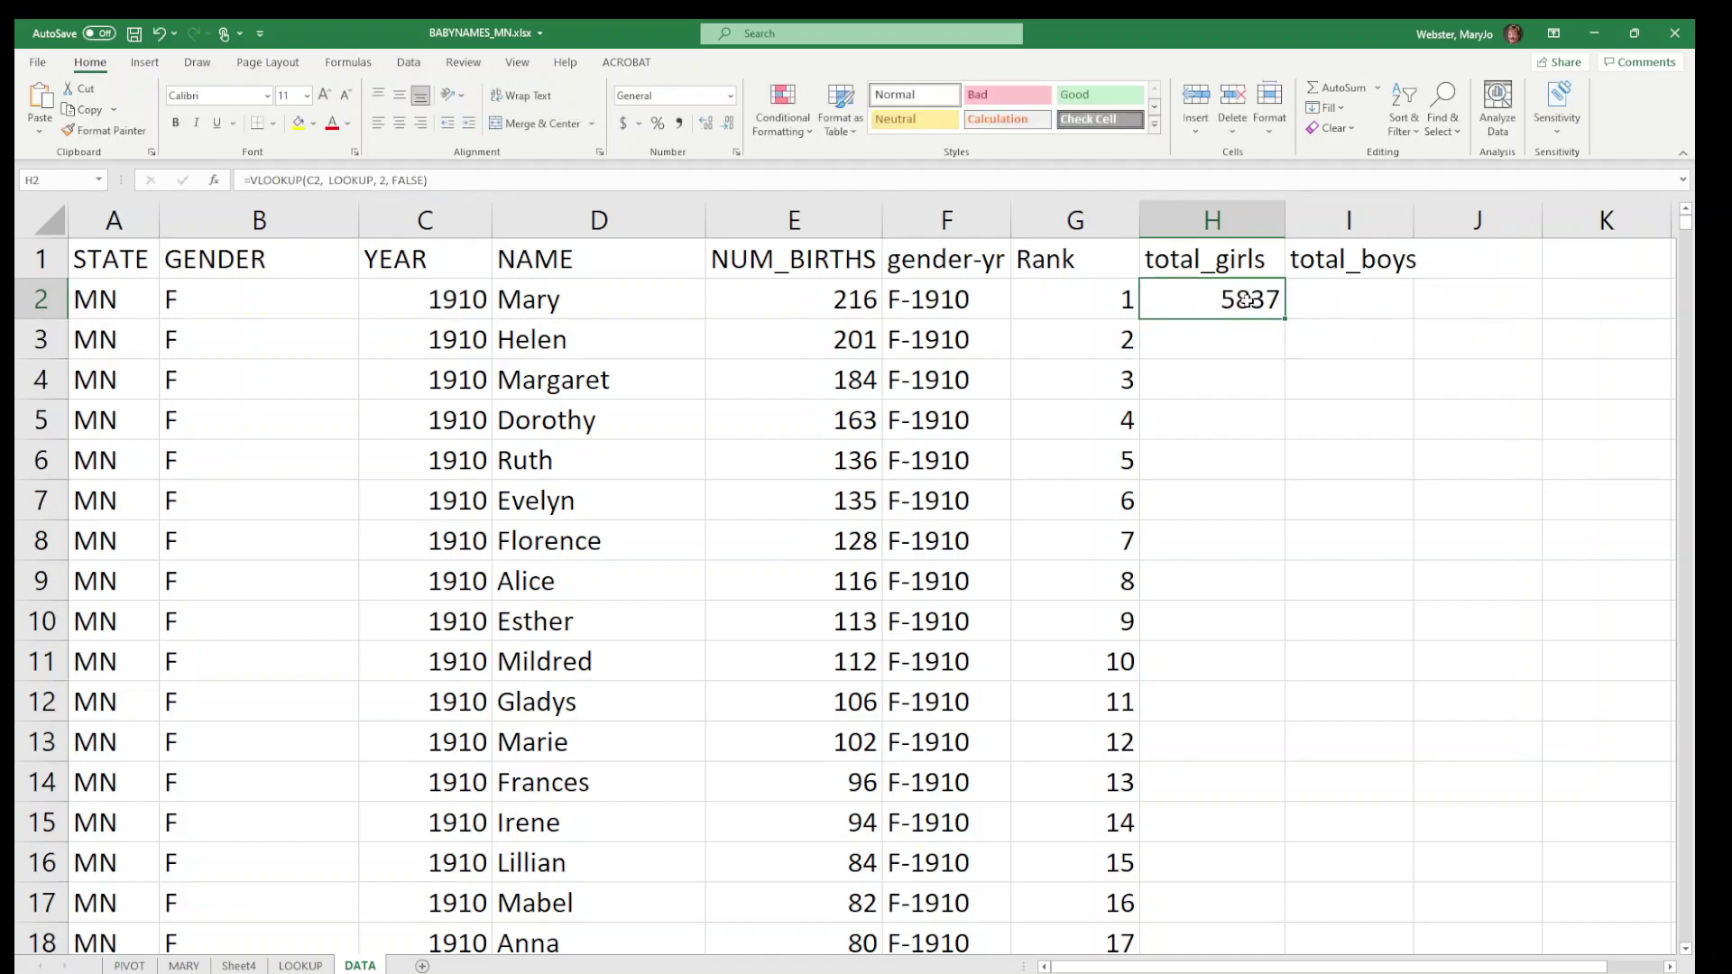
Fill the relative formula from H2 across to I2 and inspect which cell it references there.
left_click_drag(1287, 319, 1403, 316)
left_click(1353, 302)
double_click(1353, 302)
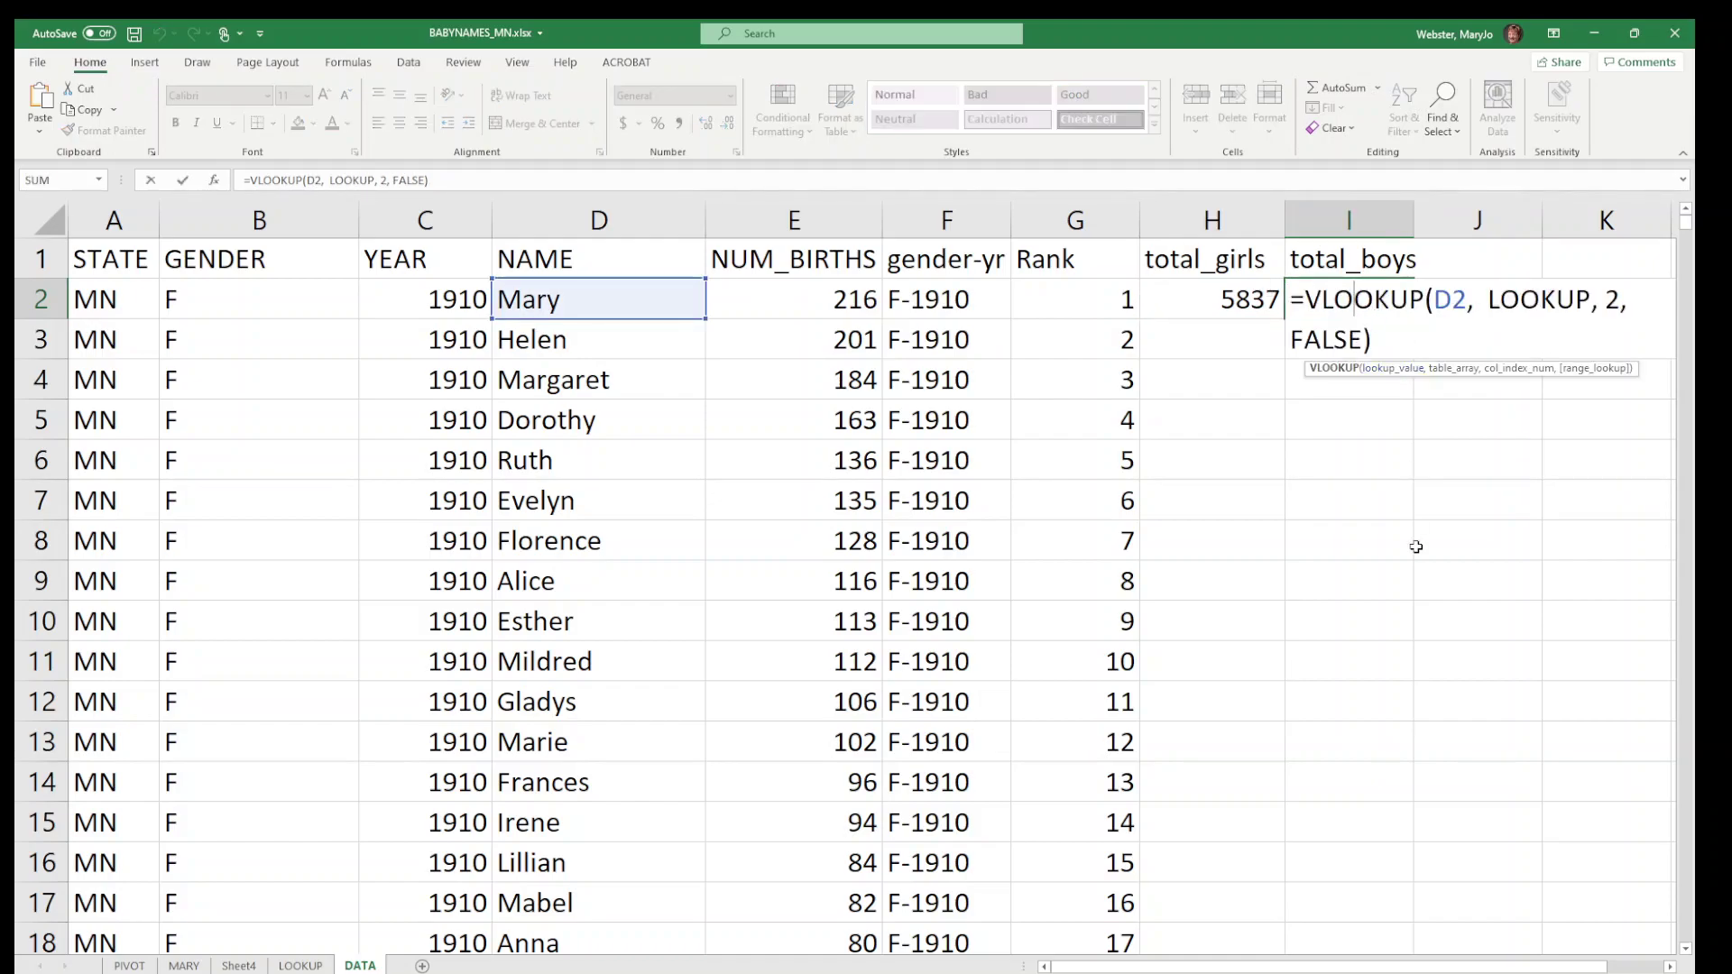
key("Return")
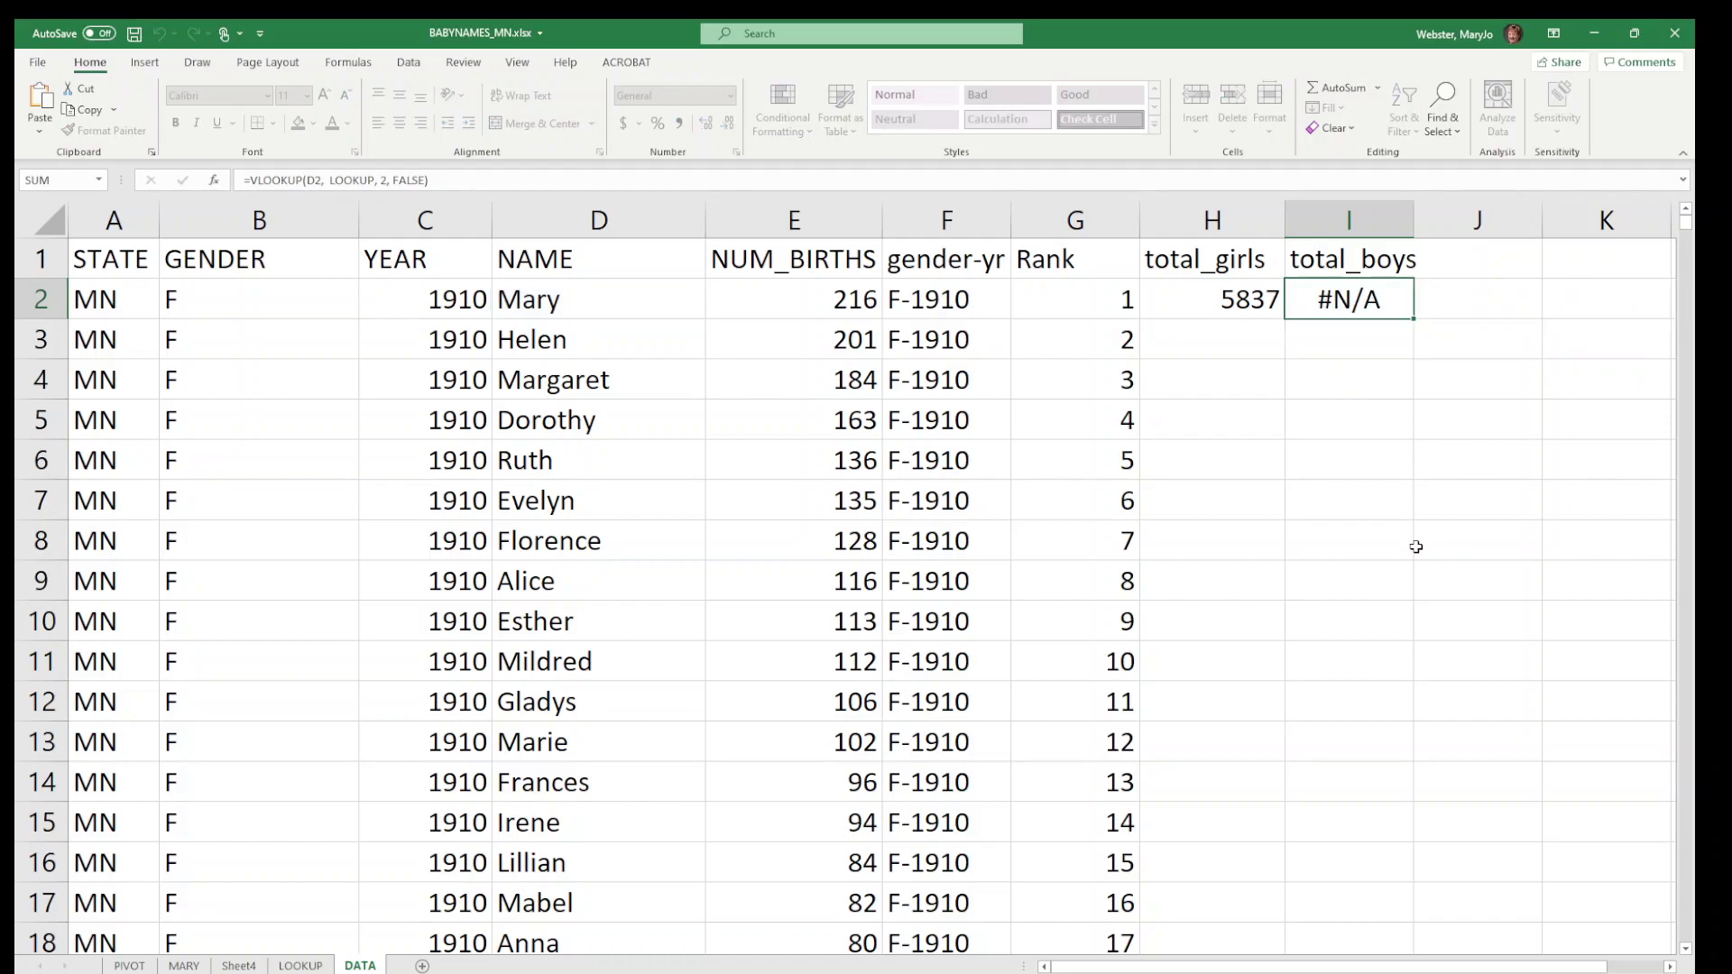
Restore the column lock in H2's VLOOKUP formula by changing the lookup value back to $C2.
left_click(1196, 289)
double_click(1197, 289)
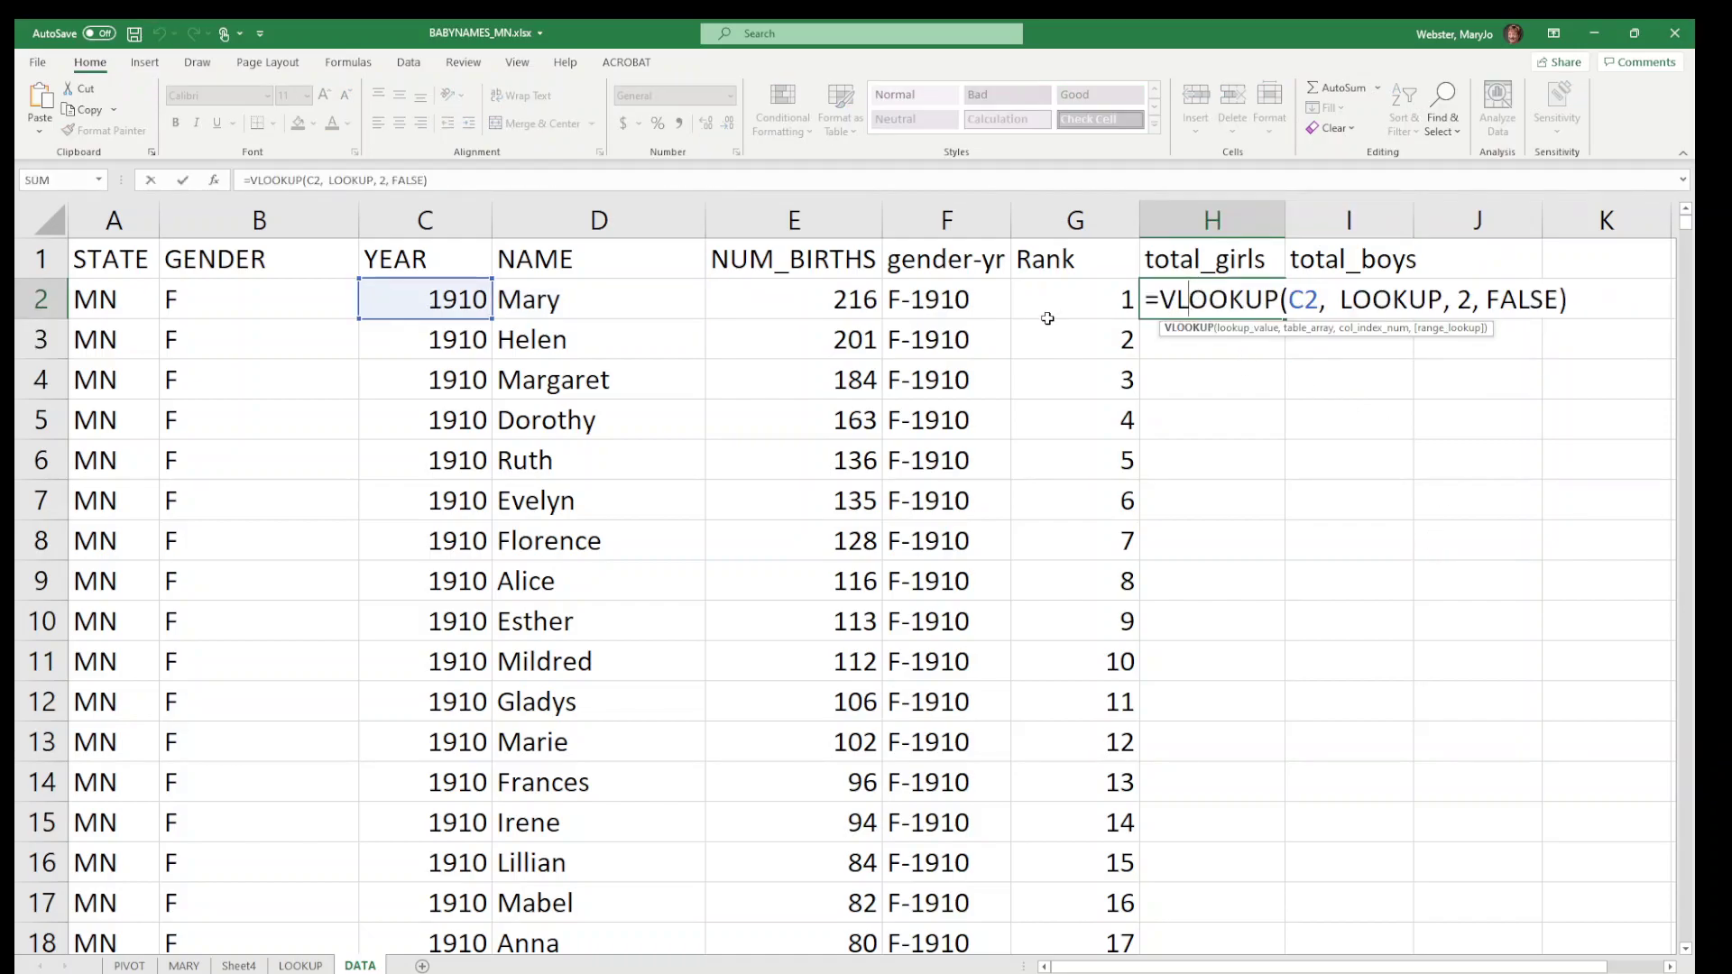
left_click(1287, 300)
type("$")
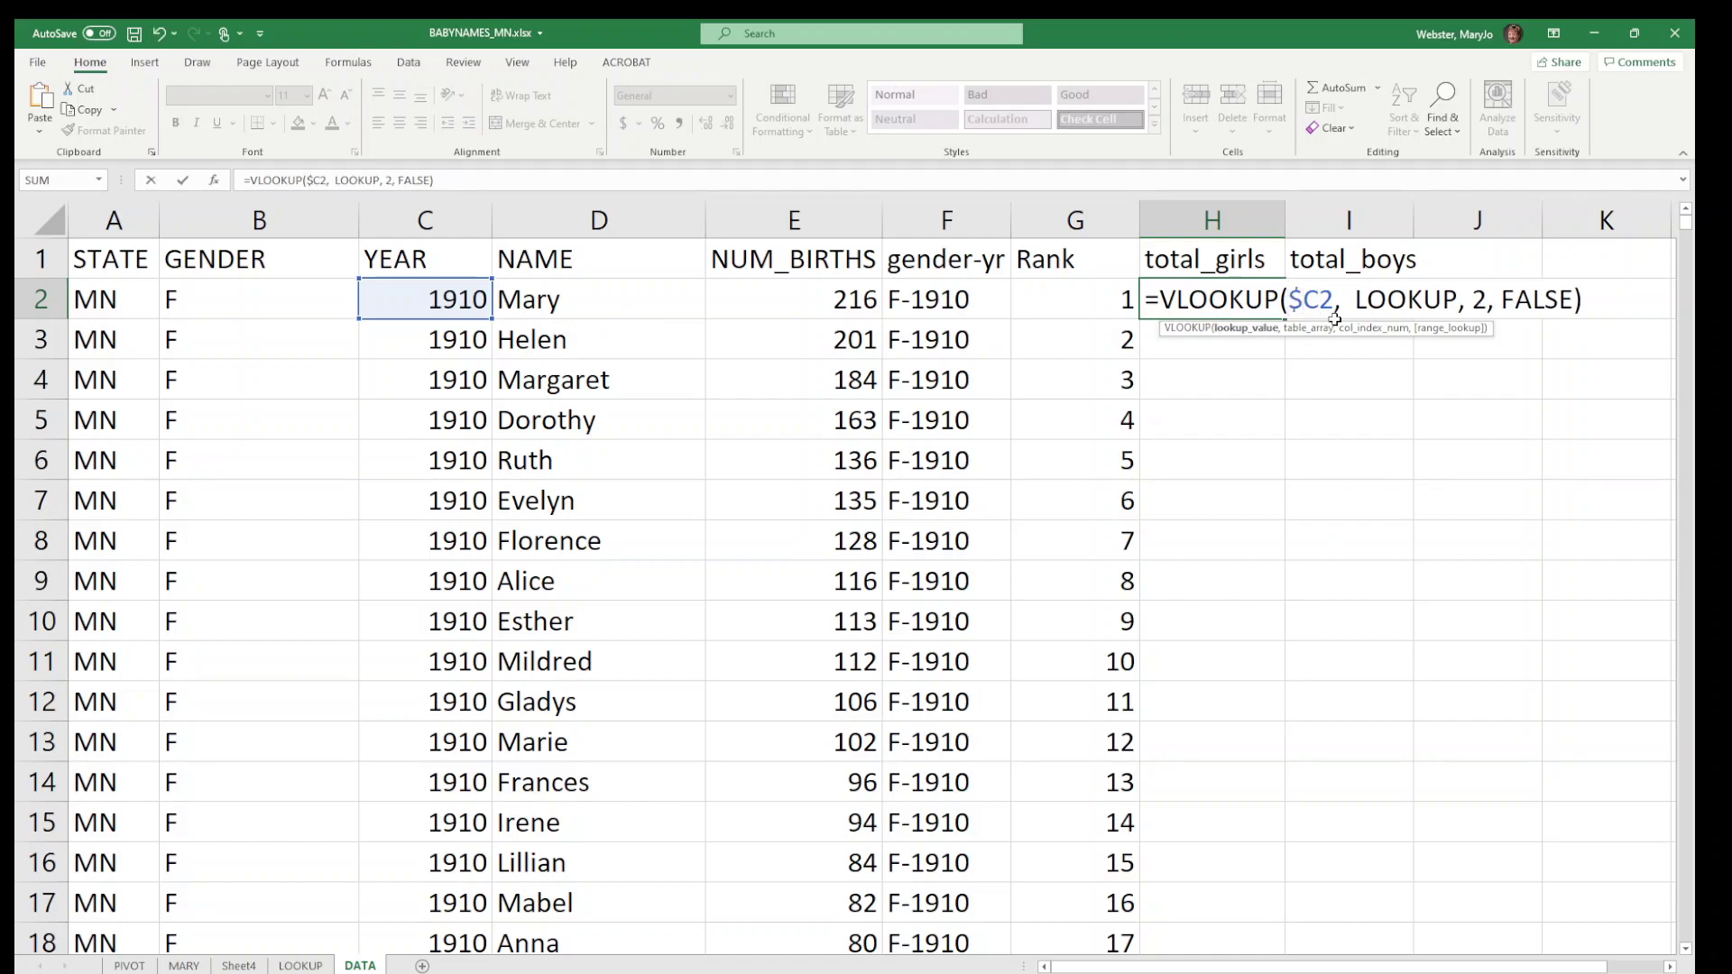
key("Return")
Fill the column-locked VLOOKUP formula from H2 across to I2 and check its lookup value.
left_click(1256, 301)
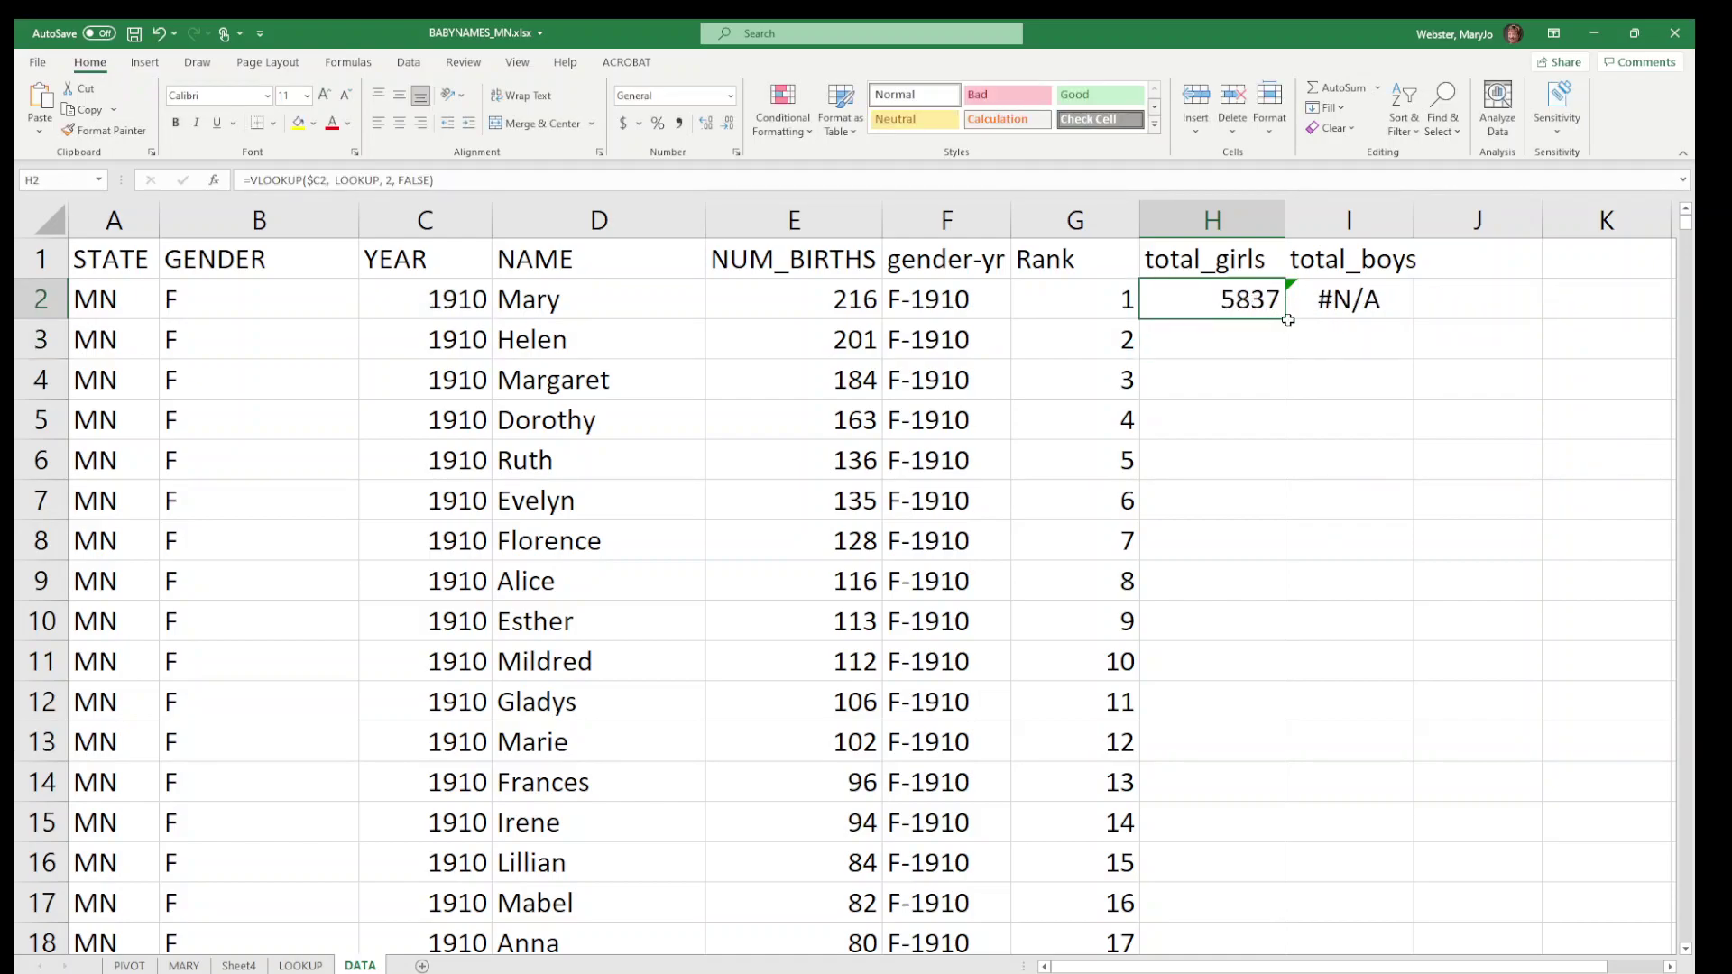
left_click_drag(1285, 317, 1381, 307)
double_click(1381, 305)
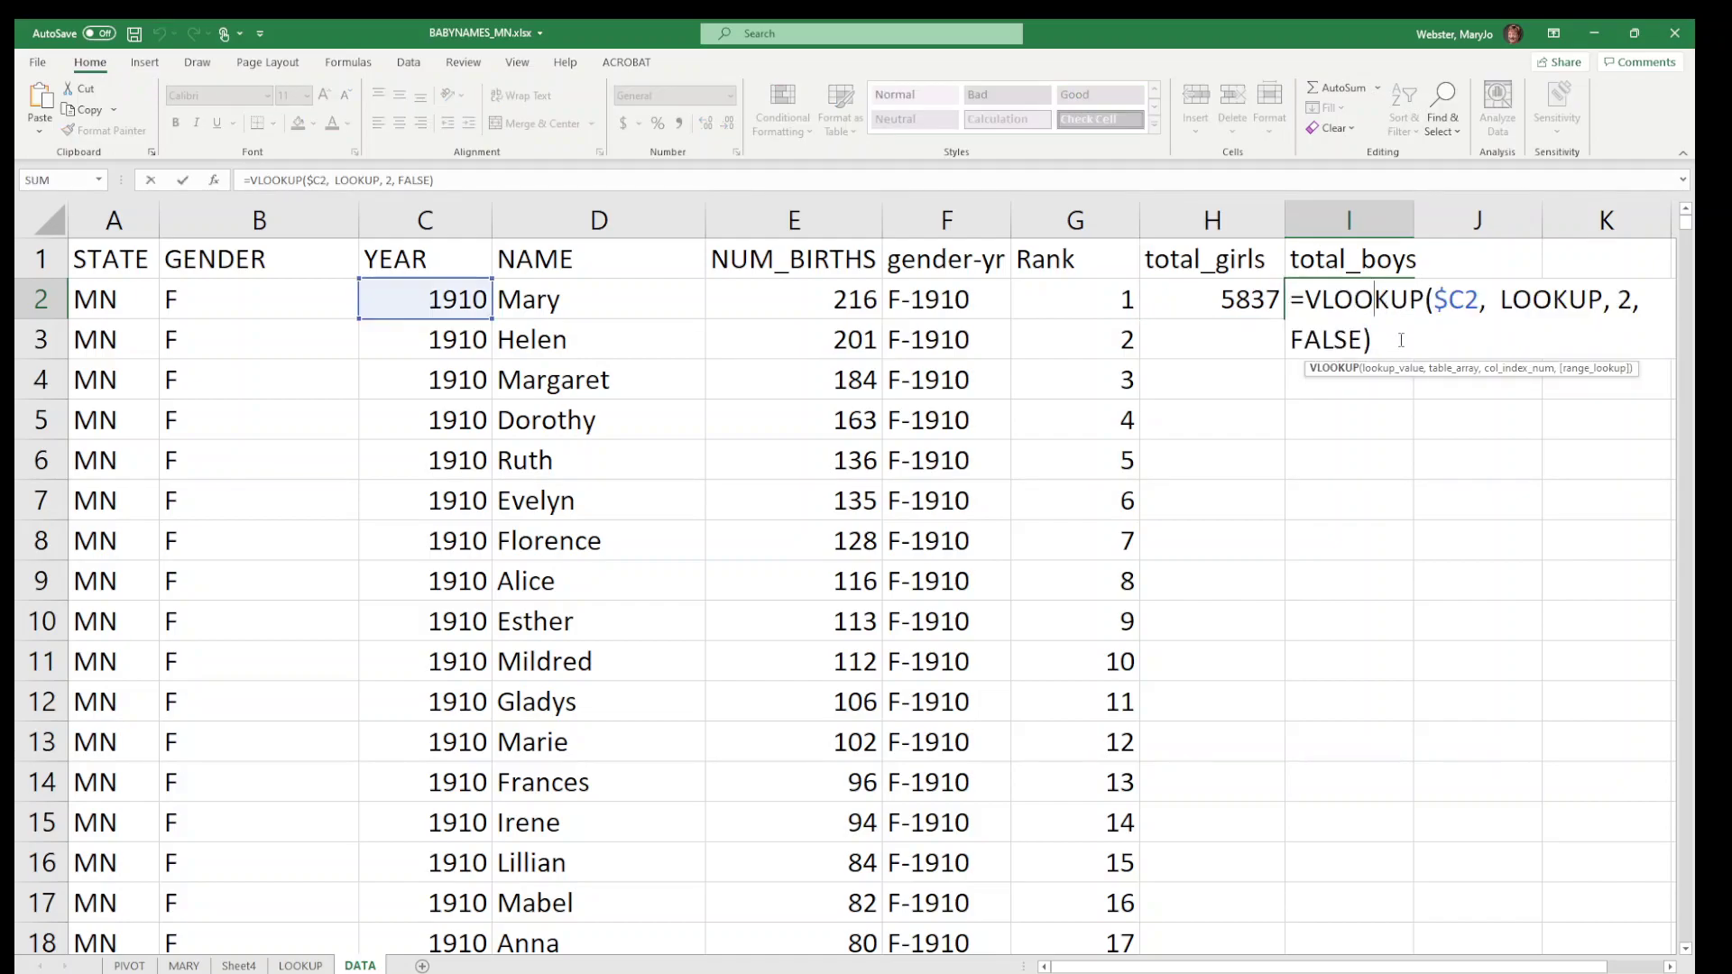
key("Return")
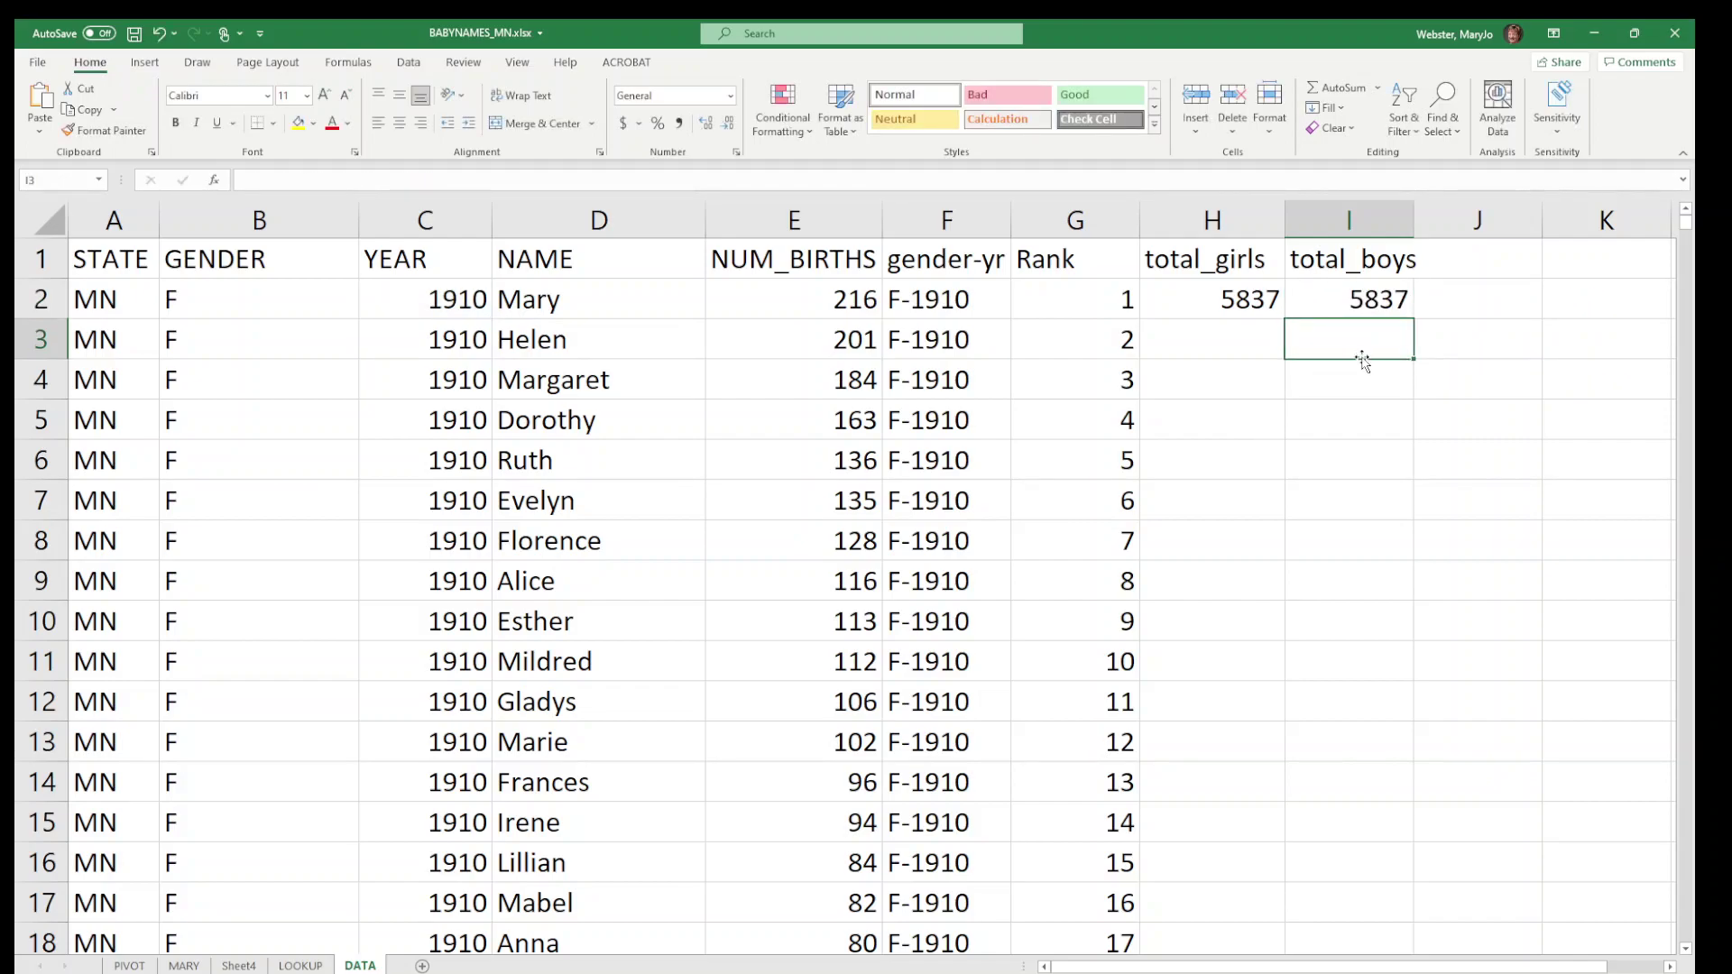
Set the column index in I2's VLOOKUP formula to 3 to return the boys' total.
double_click(1358, 291)
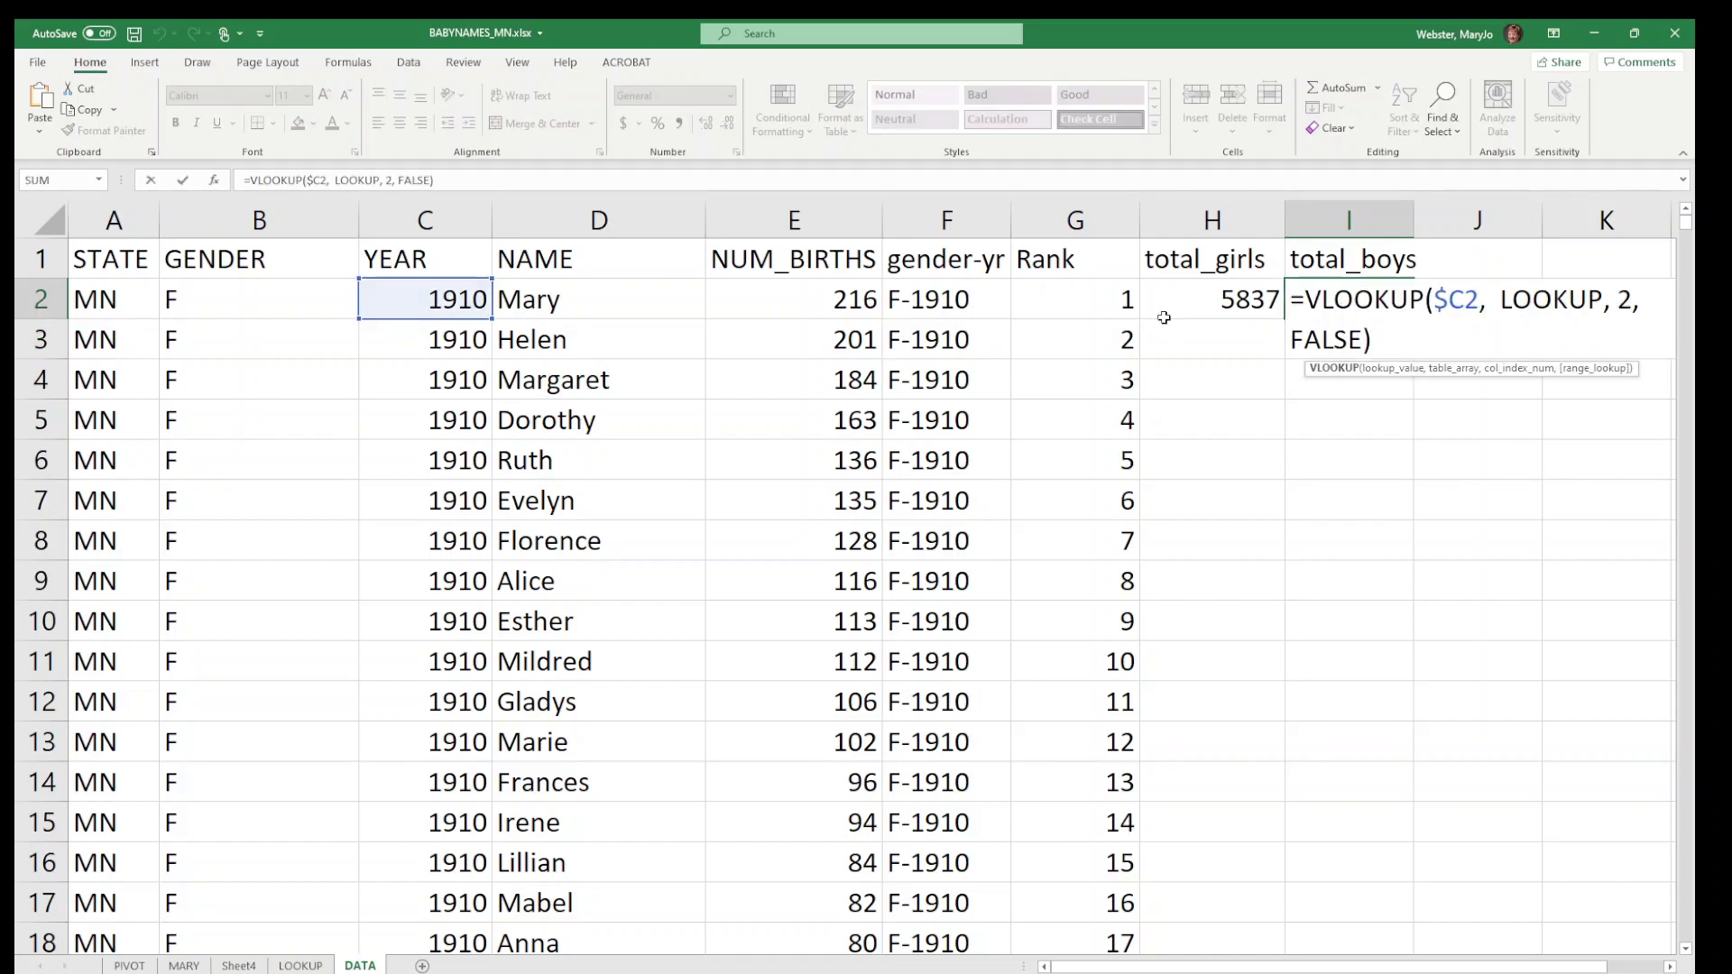
left_click(393, 180)
left_click(1535, 333)
left_click(1633, 296)
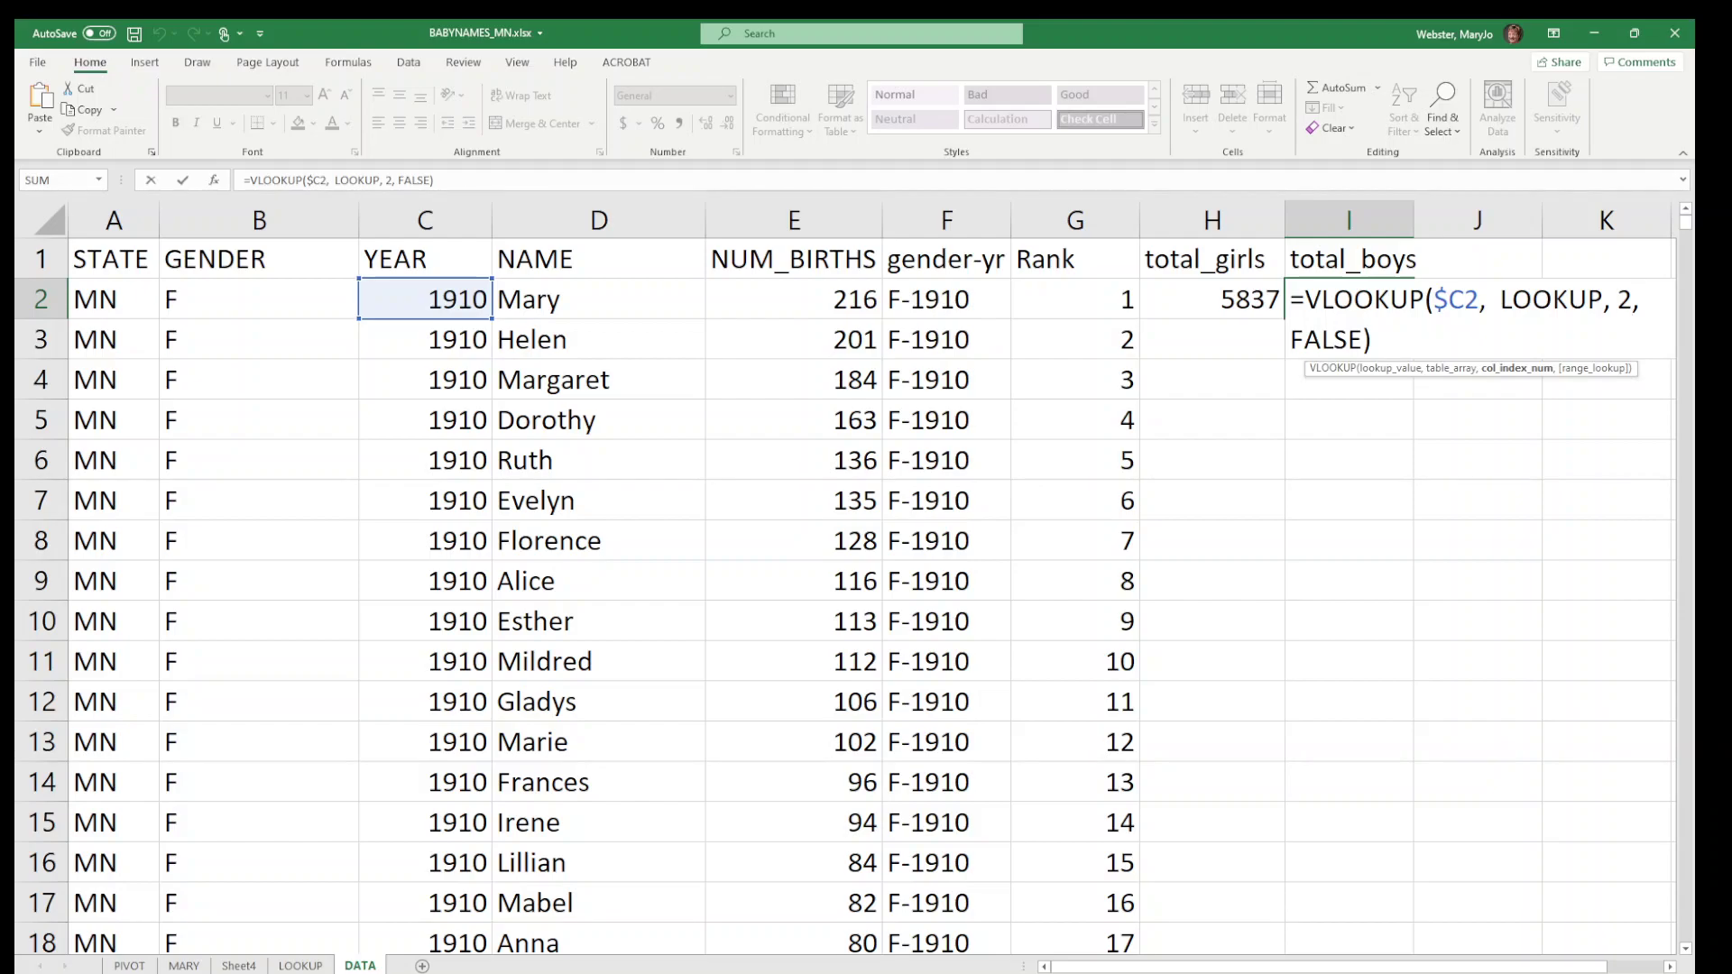
key("BackSpace")
type("3")
key("Return")
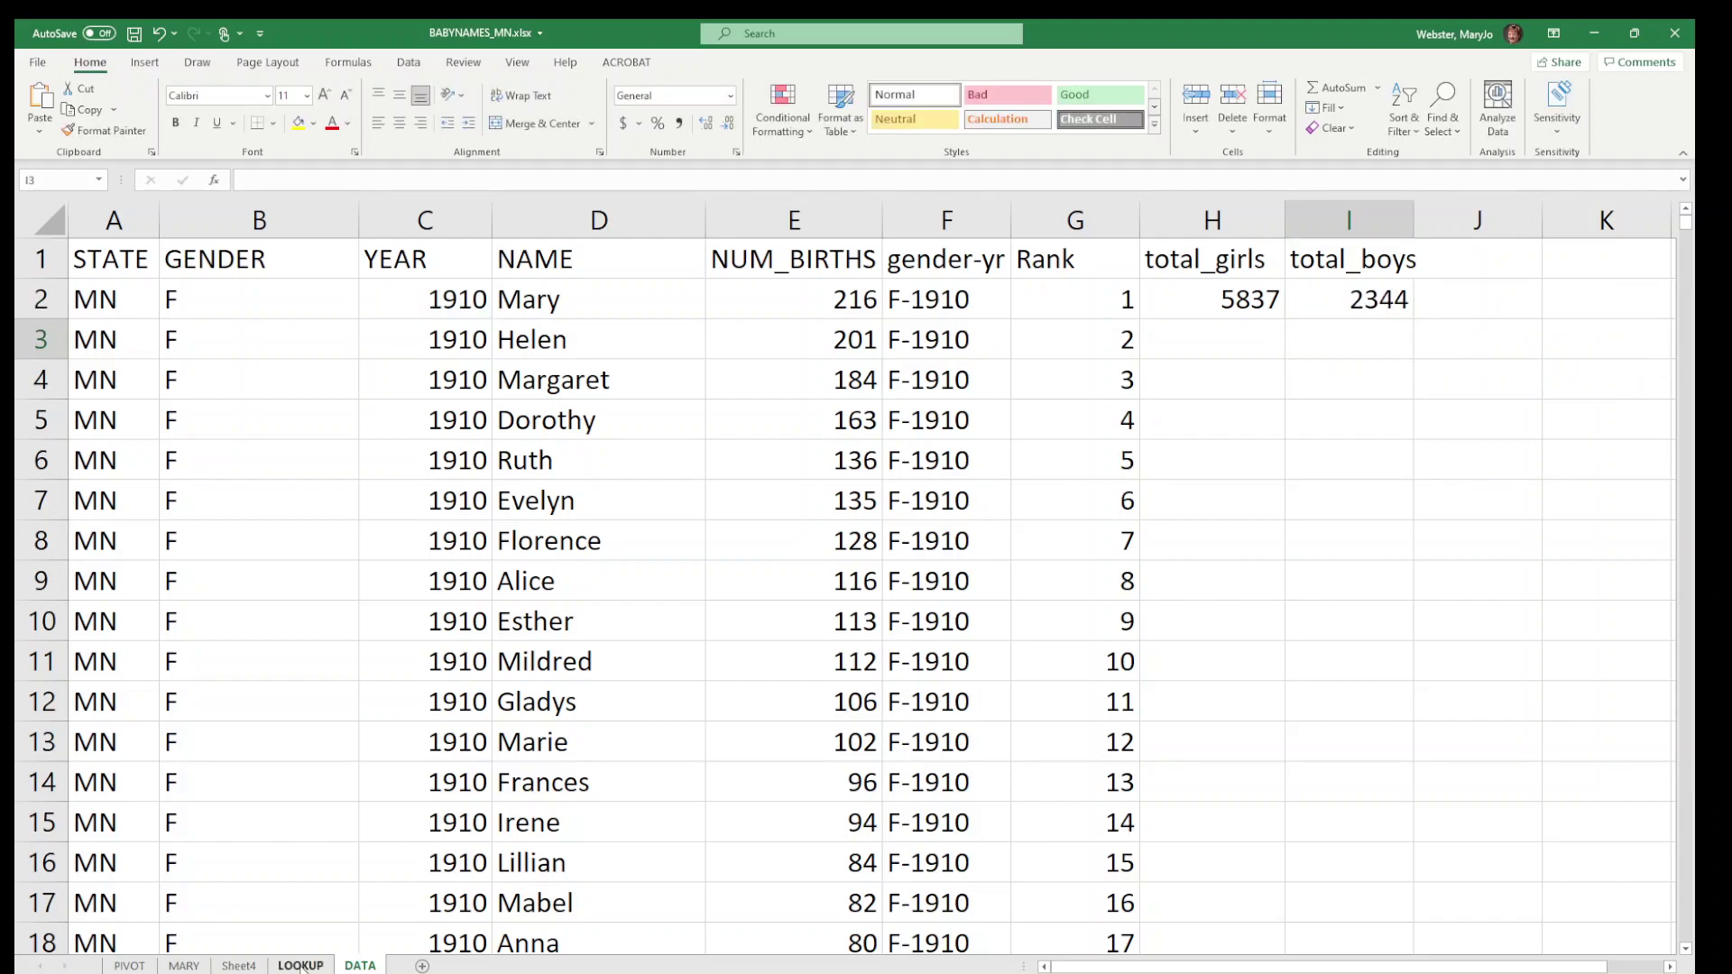
Compare the GIRLS and BOYS columns on the LOOKUP sheet, then return to DATA and review the VLOOKUP formula in I2.
left_click(301, 965)
left_click(306, 352)
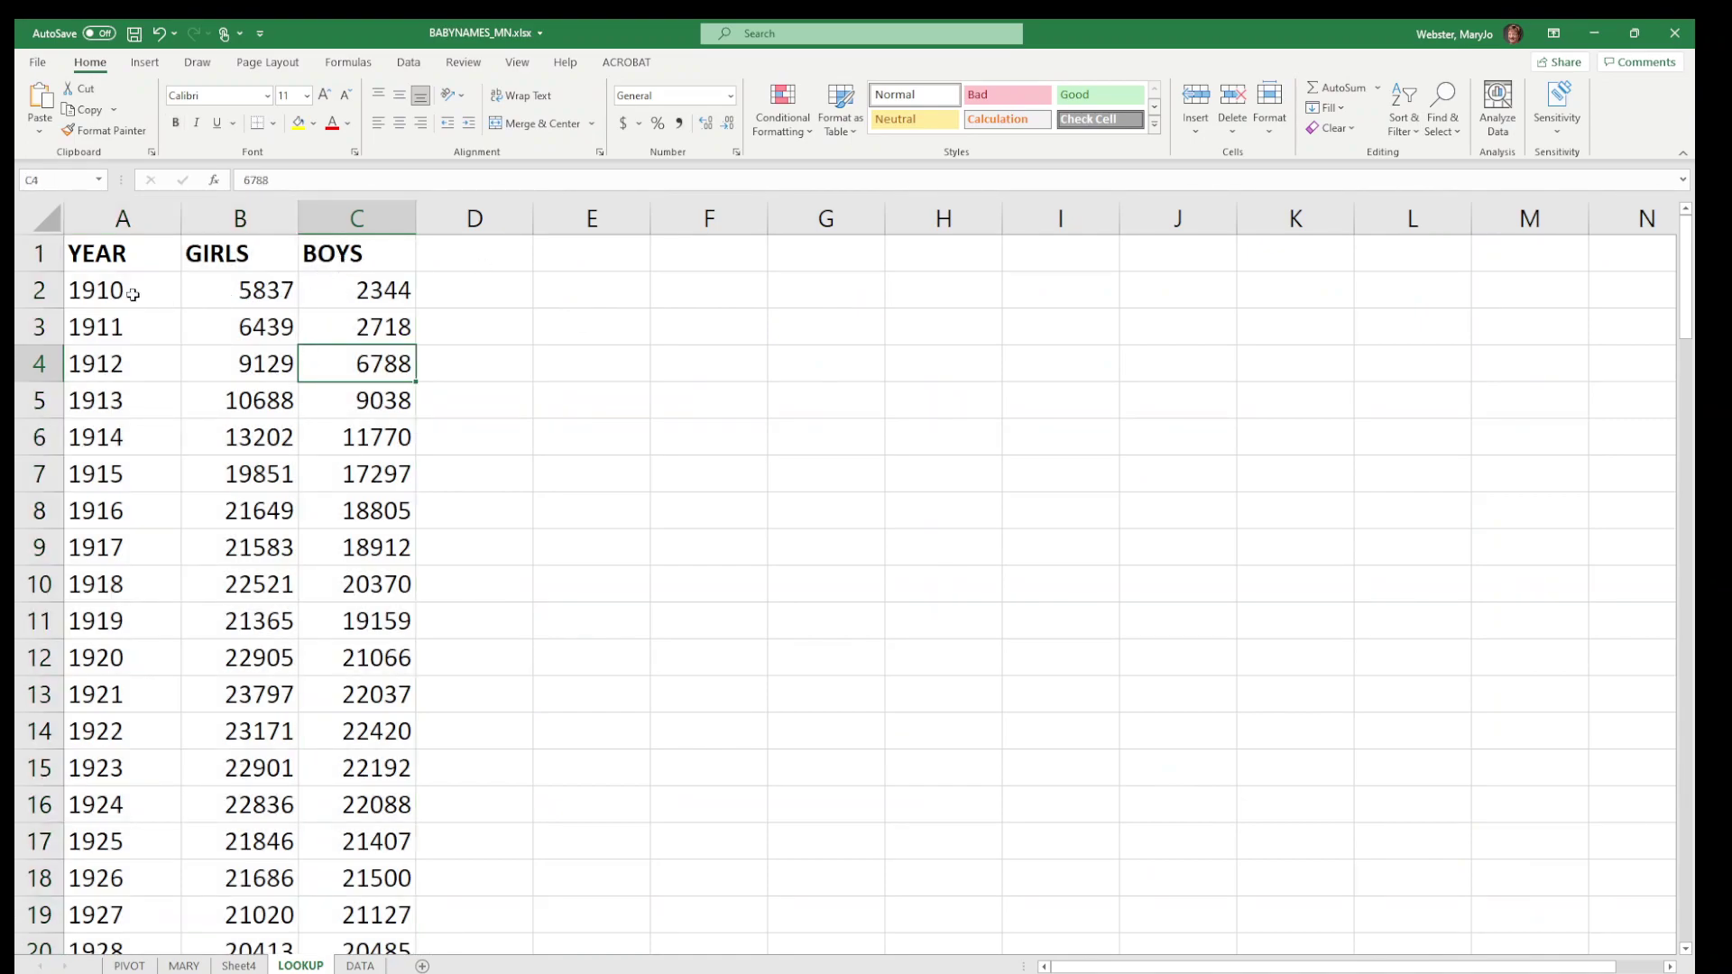
left_click(278, 290)
key("ctrl+shift+Down")
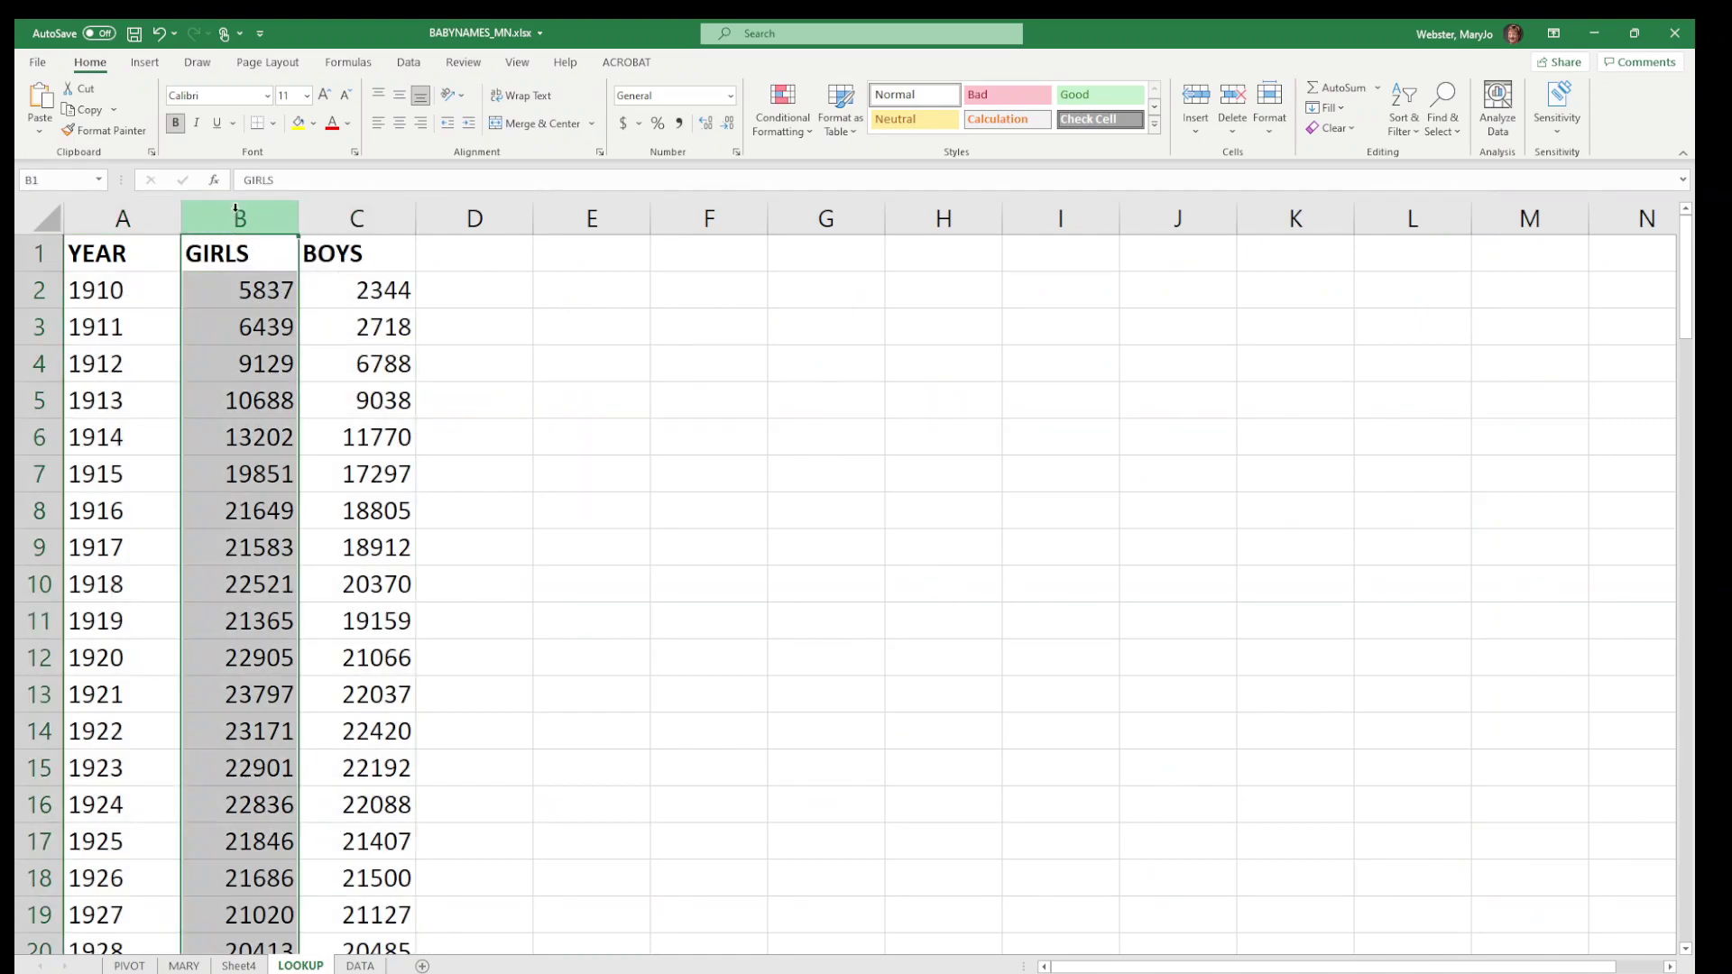
left_click(380, 238)
key("ctrl+shift+Down")
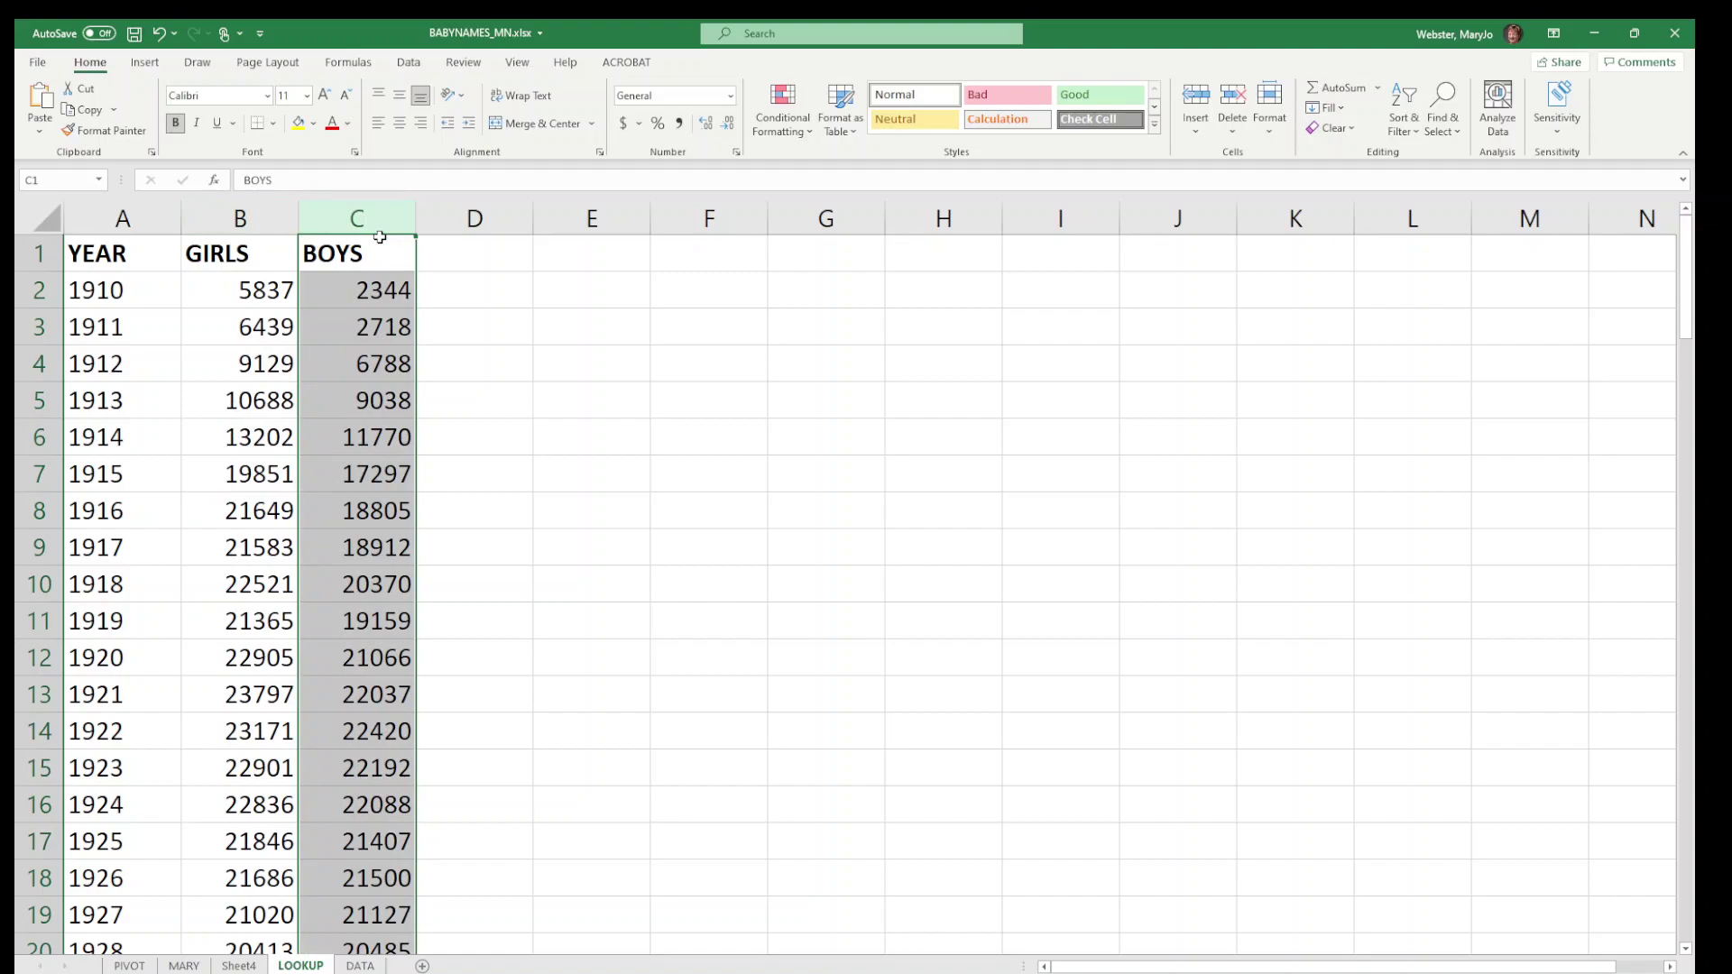
left_click(360, 966)
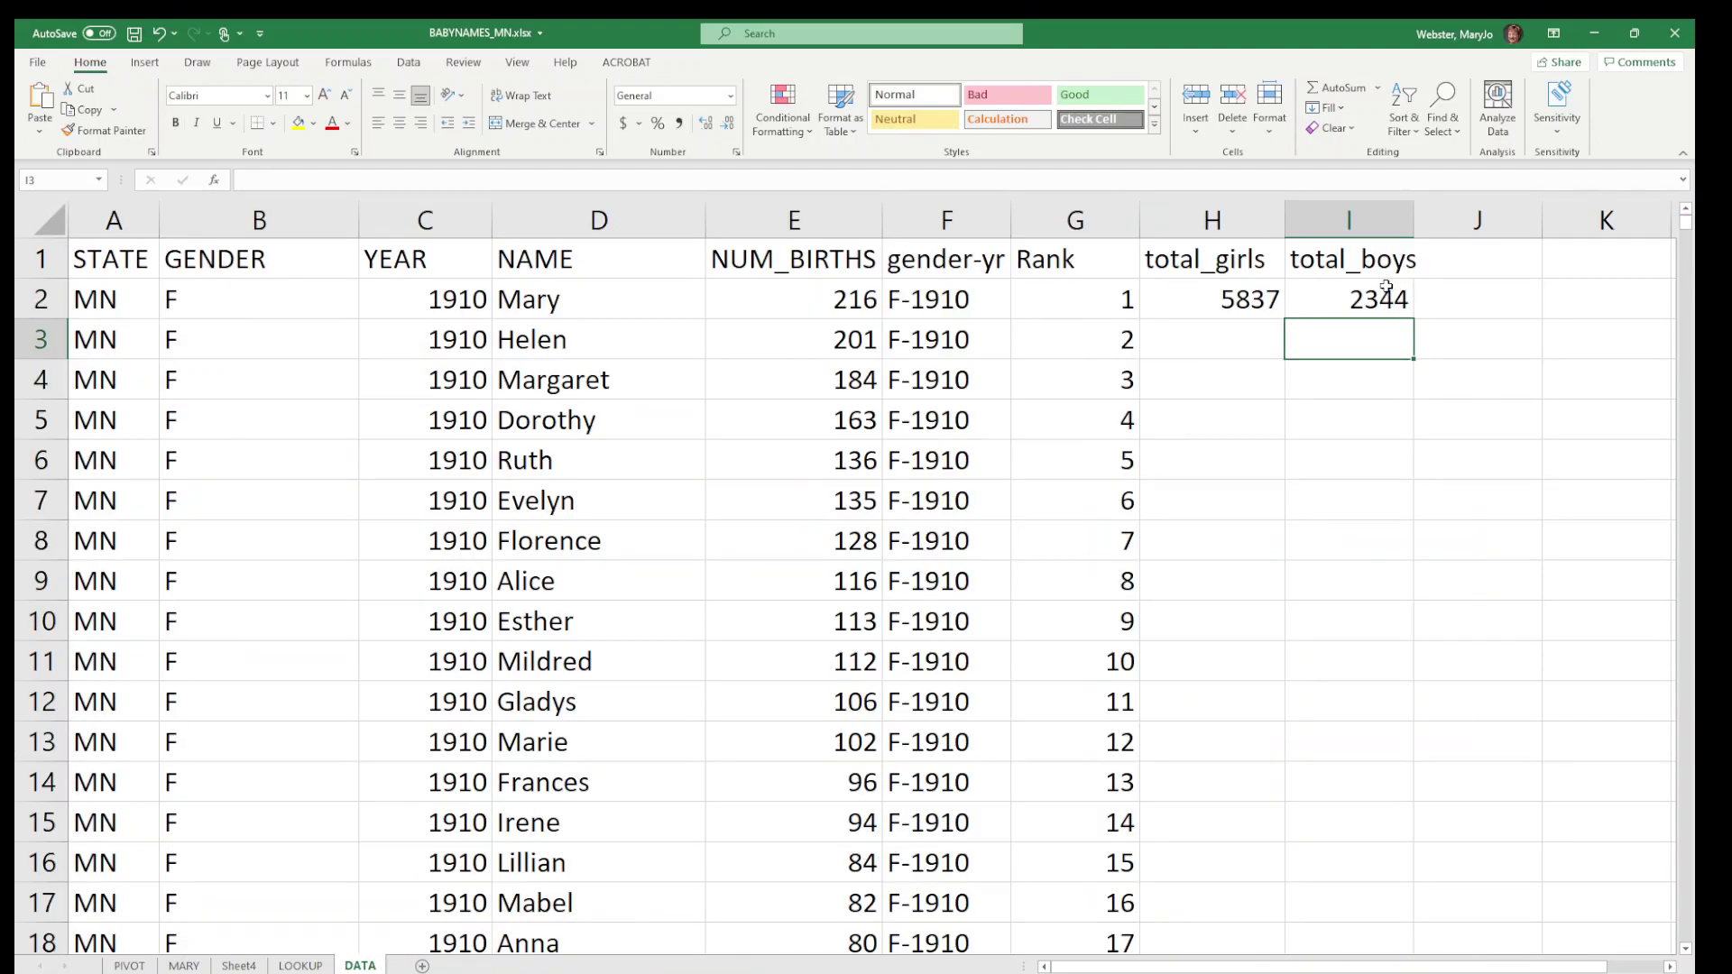
left_click(1390, 289)
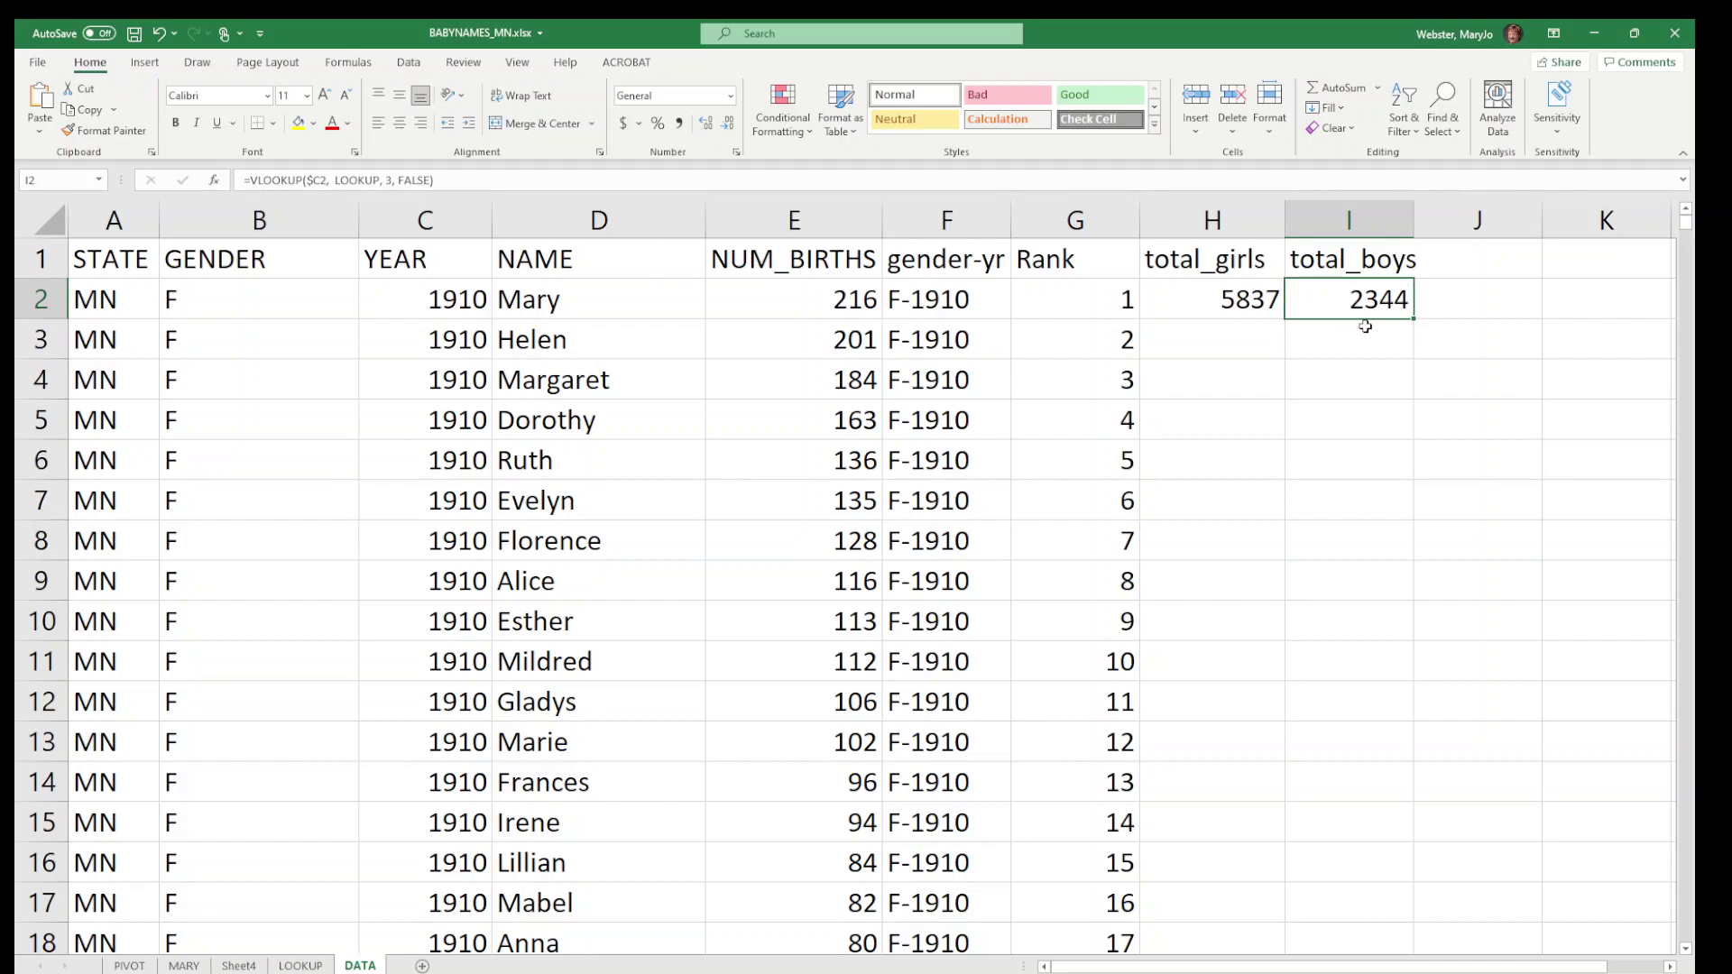
double_click(1358, 296)
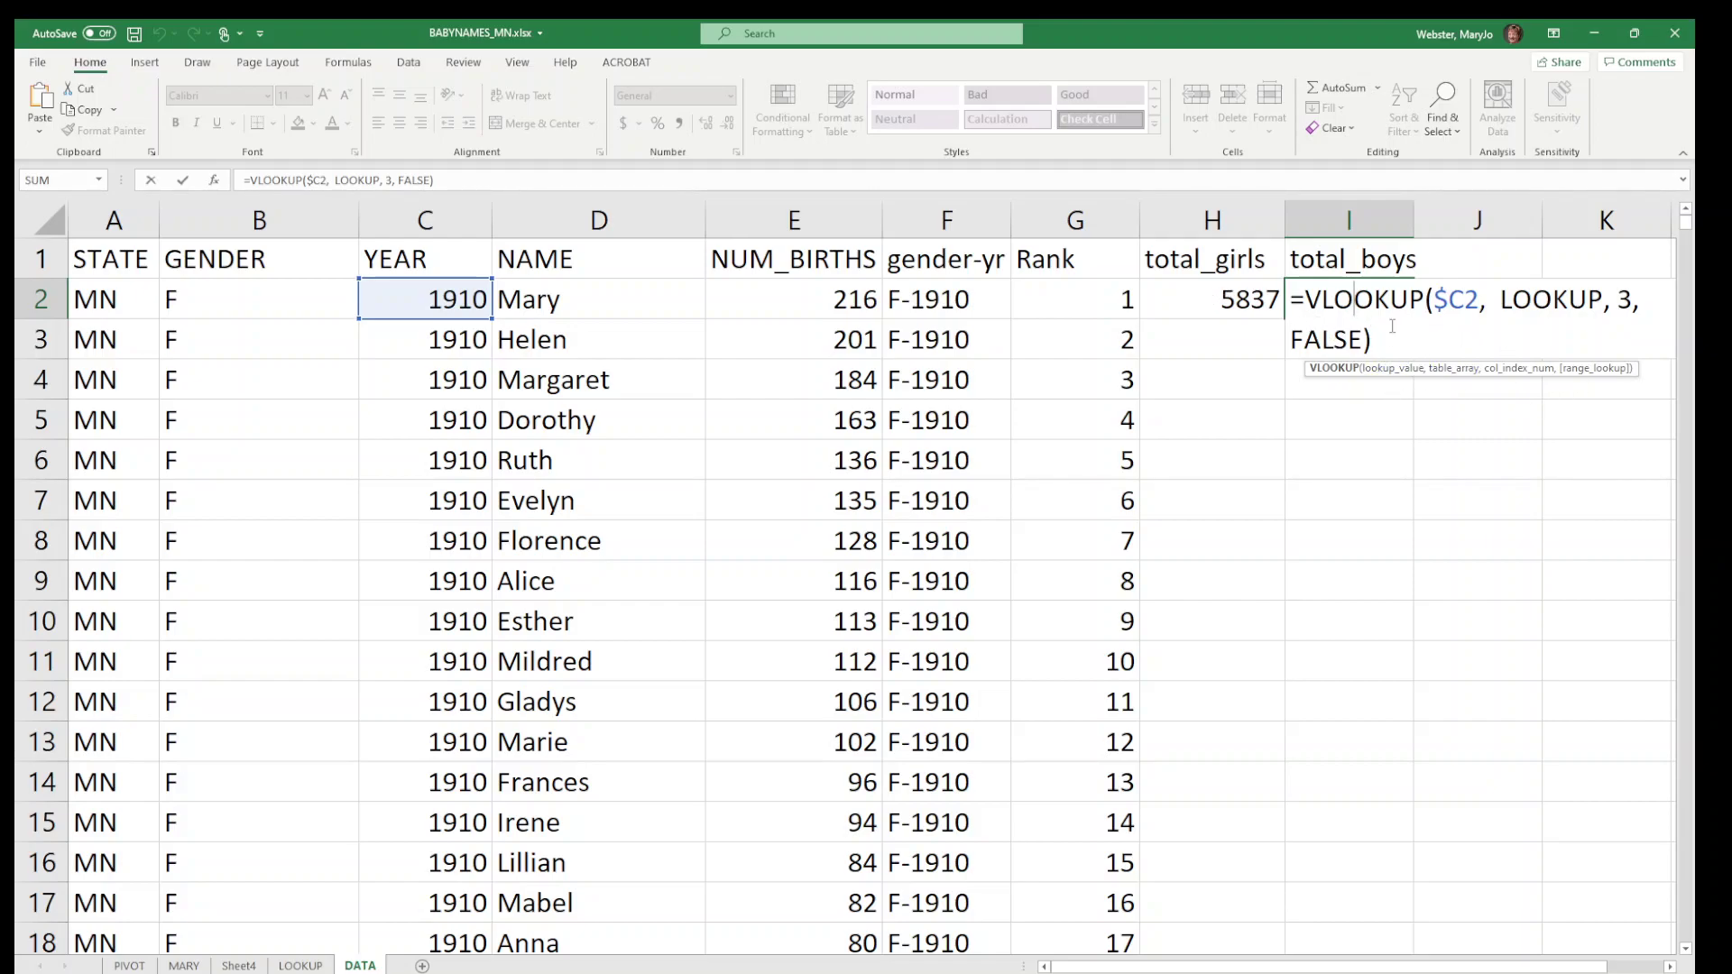
key("Return")
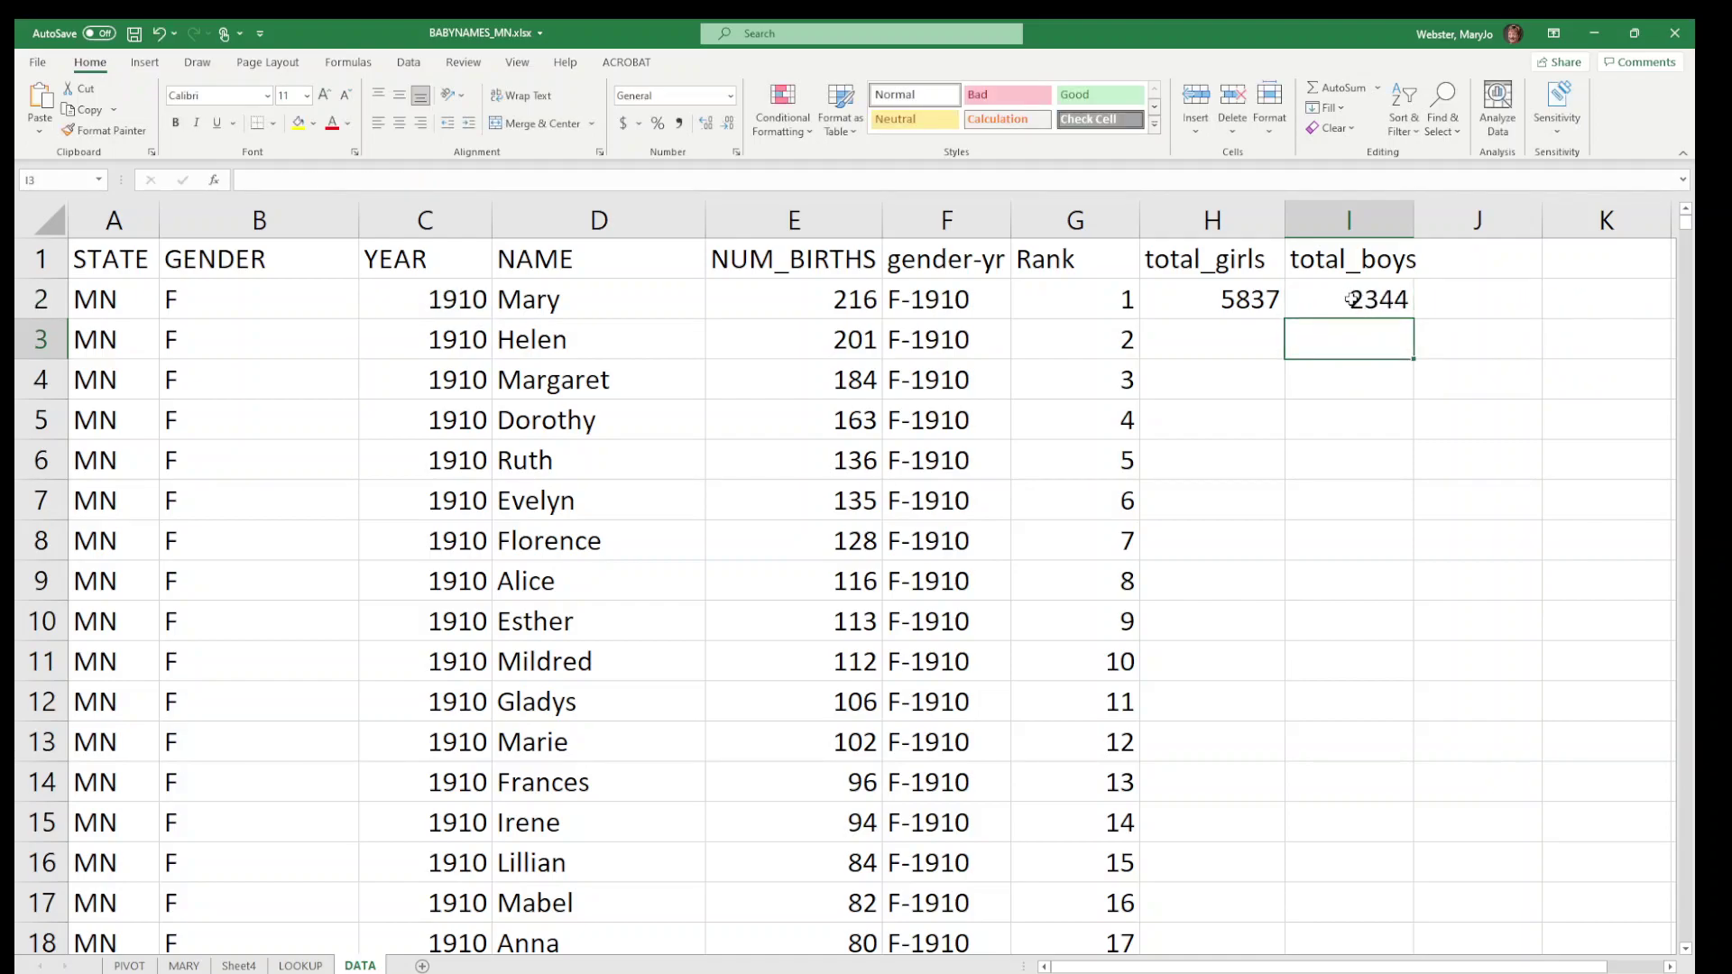
Fill the VLOOKUP formulas in H2:I2 down through all data rows and go to the end of the filled range.
left_click_drag(1255, 301, 1371, 299)
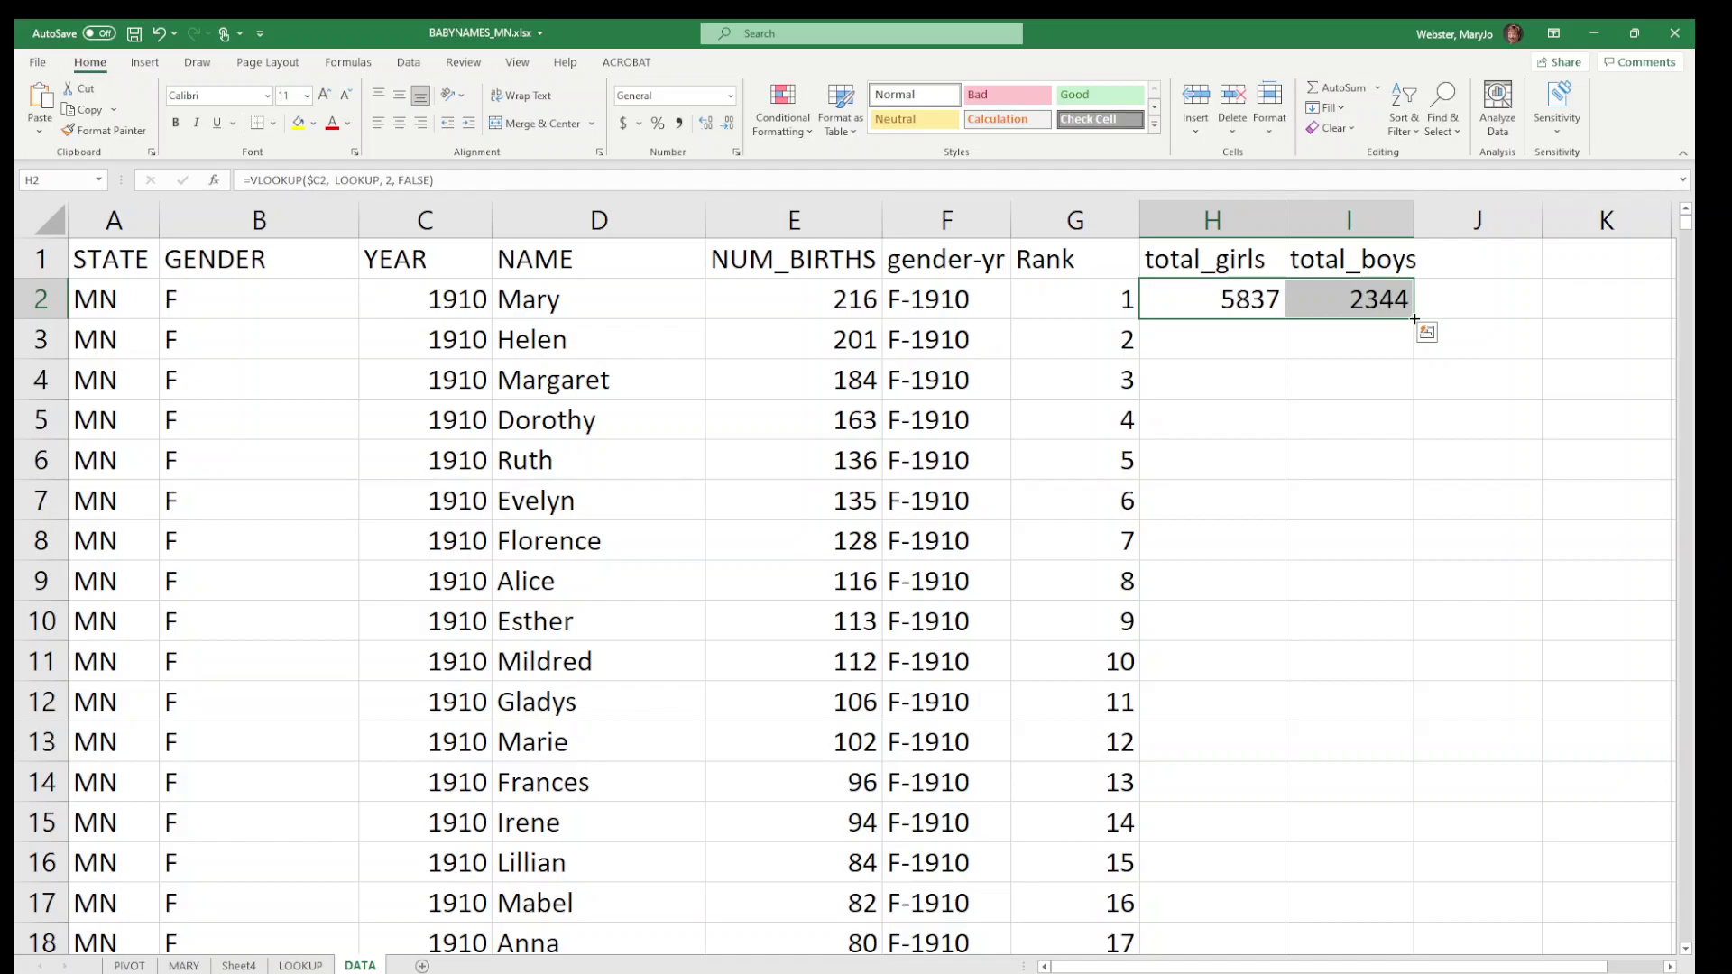
double_click(1415, 319)
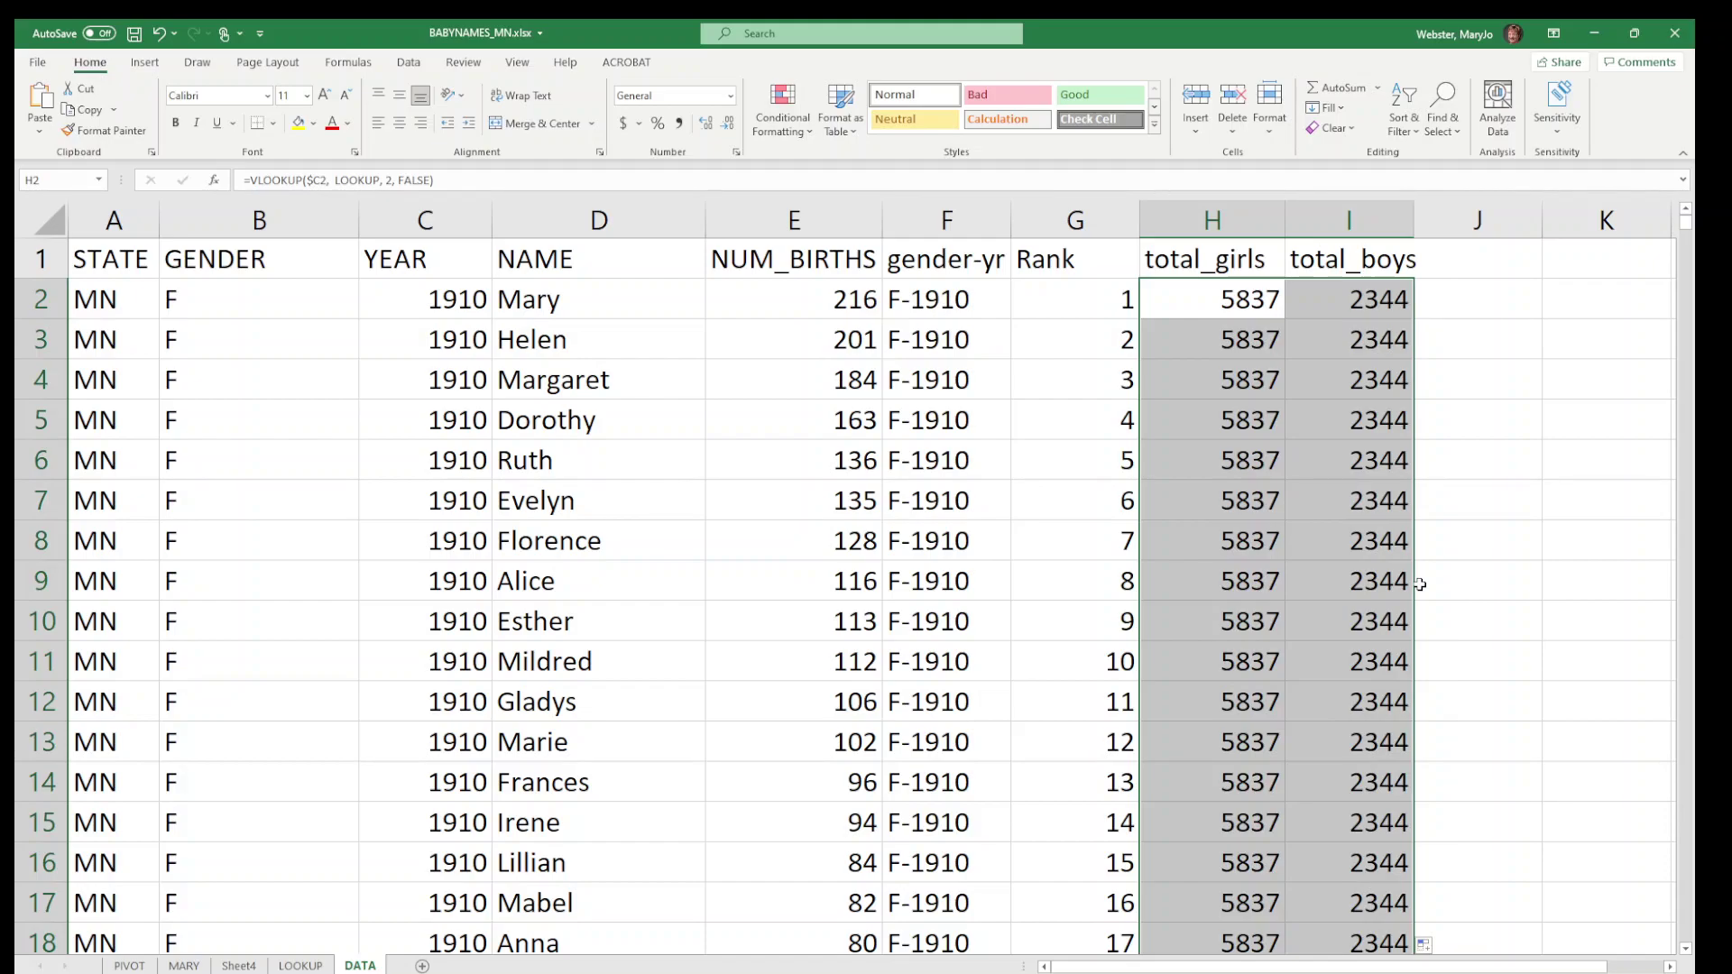
key("Tab")
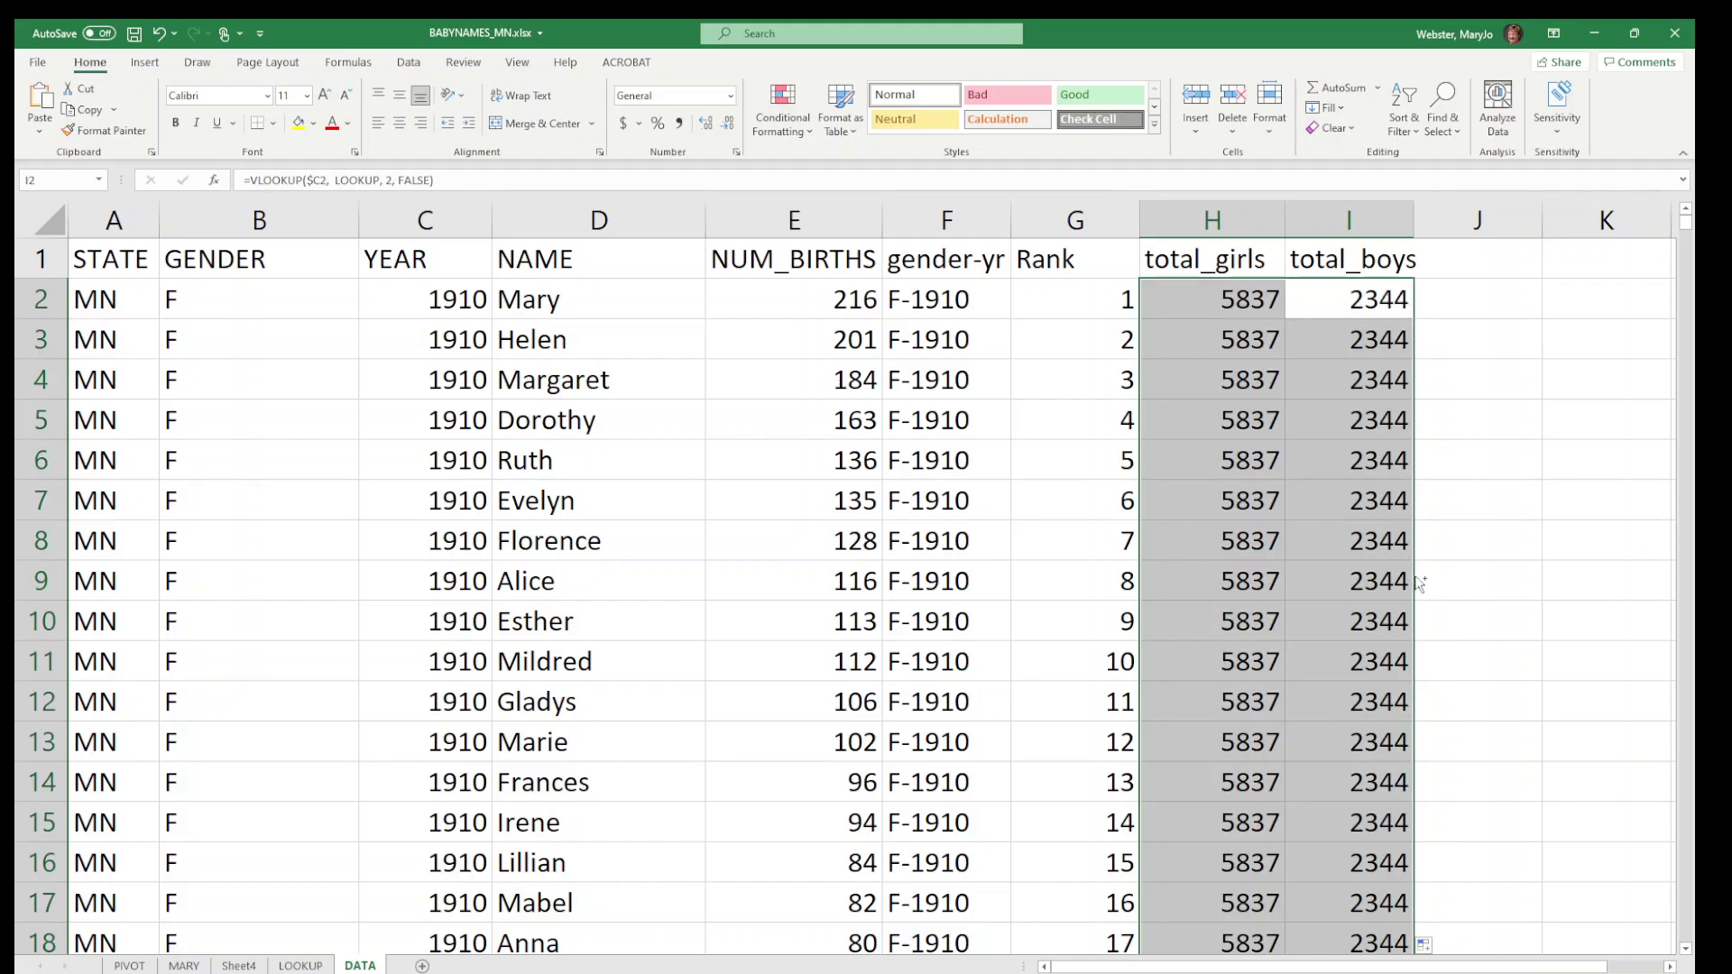
key("ctrl+period")
Examine the total_girls and total_boys results and their formulas in the last rows for 2019.
scroll(1333, 713, "down", 3)
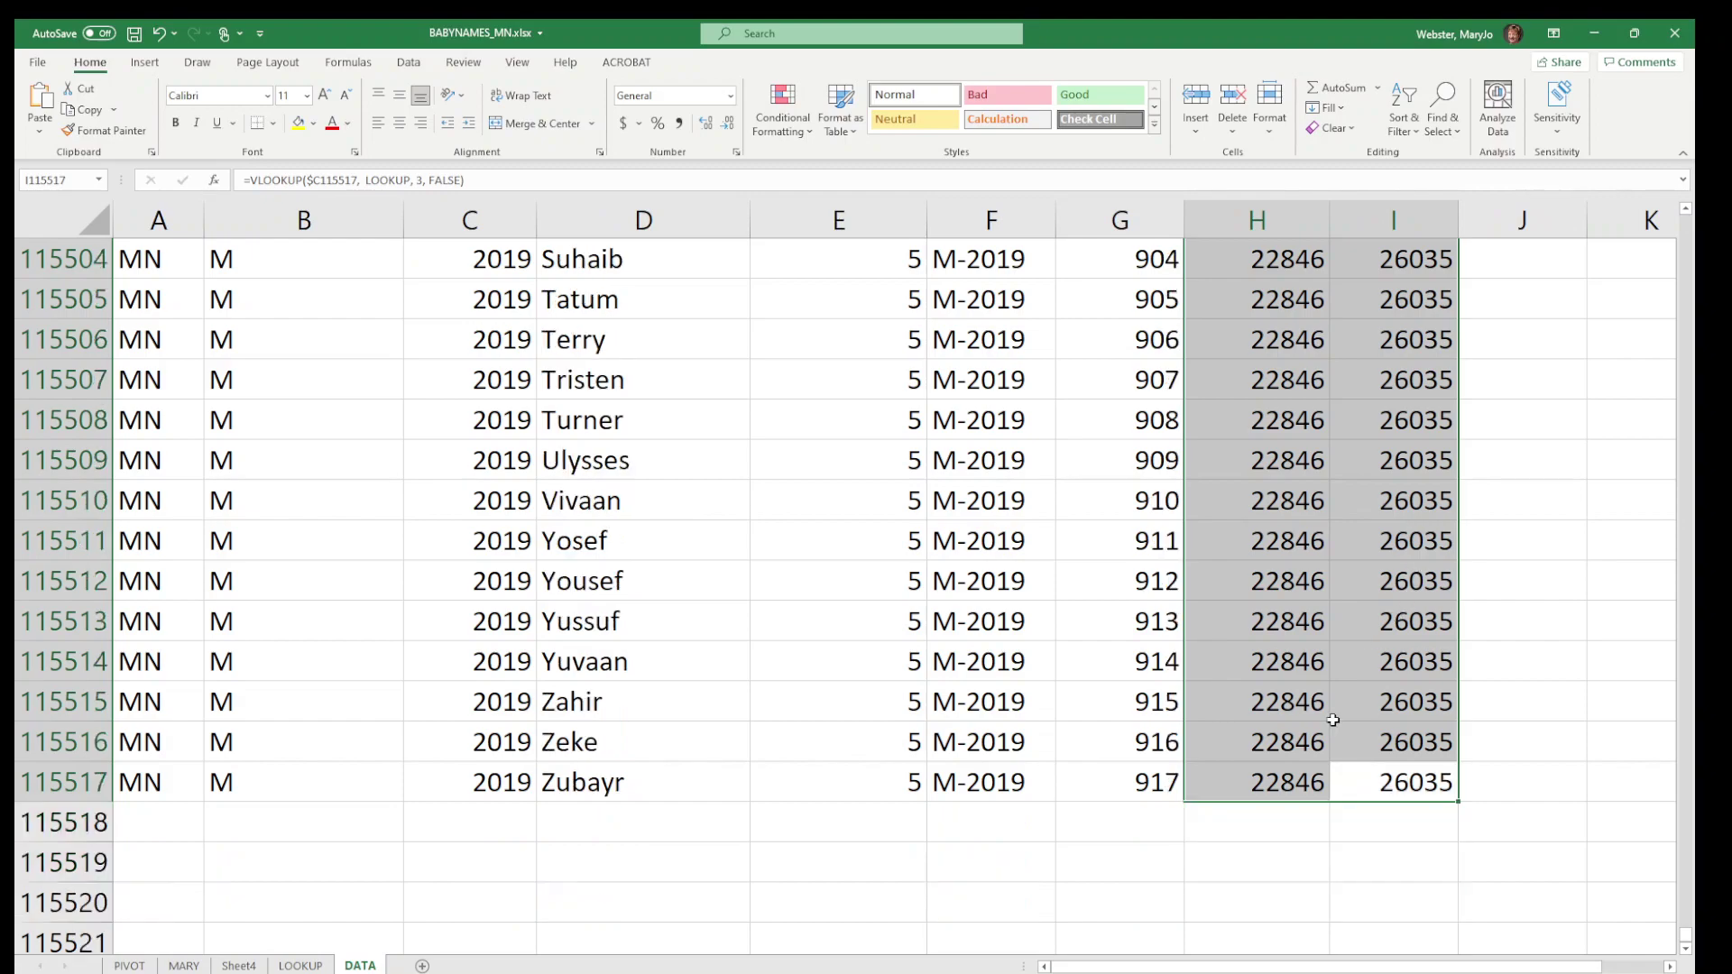
left_click(1373, 533)
scroll(1439, 546, "up", 3)
left_click_drag(1267, 510, 1267, 830)
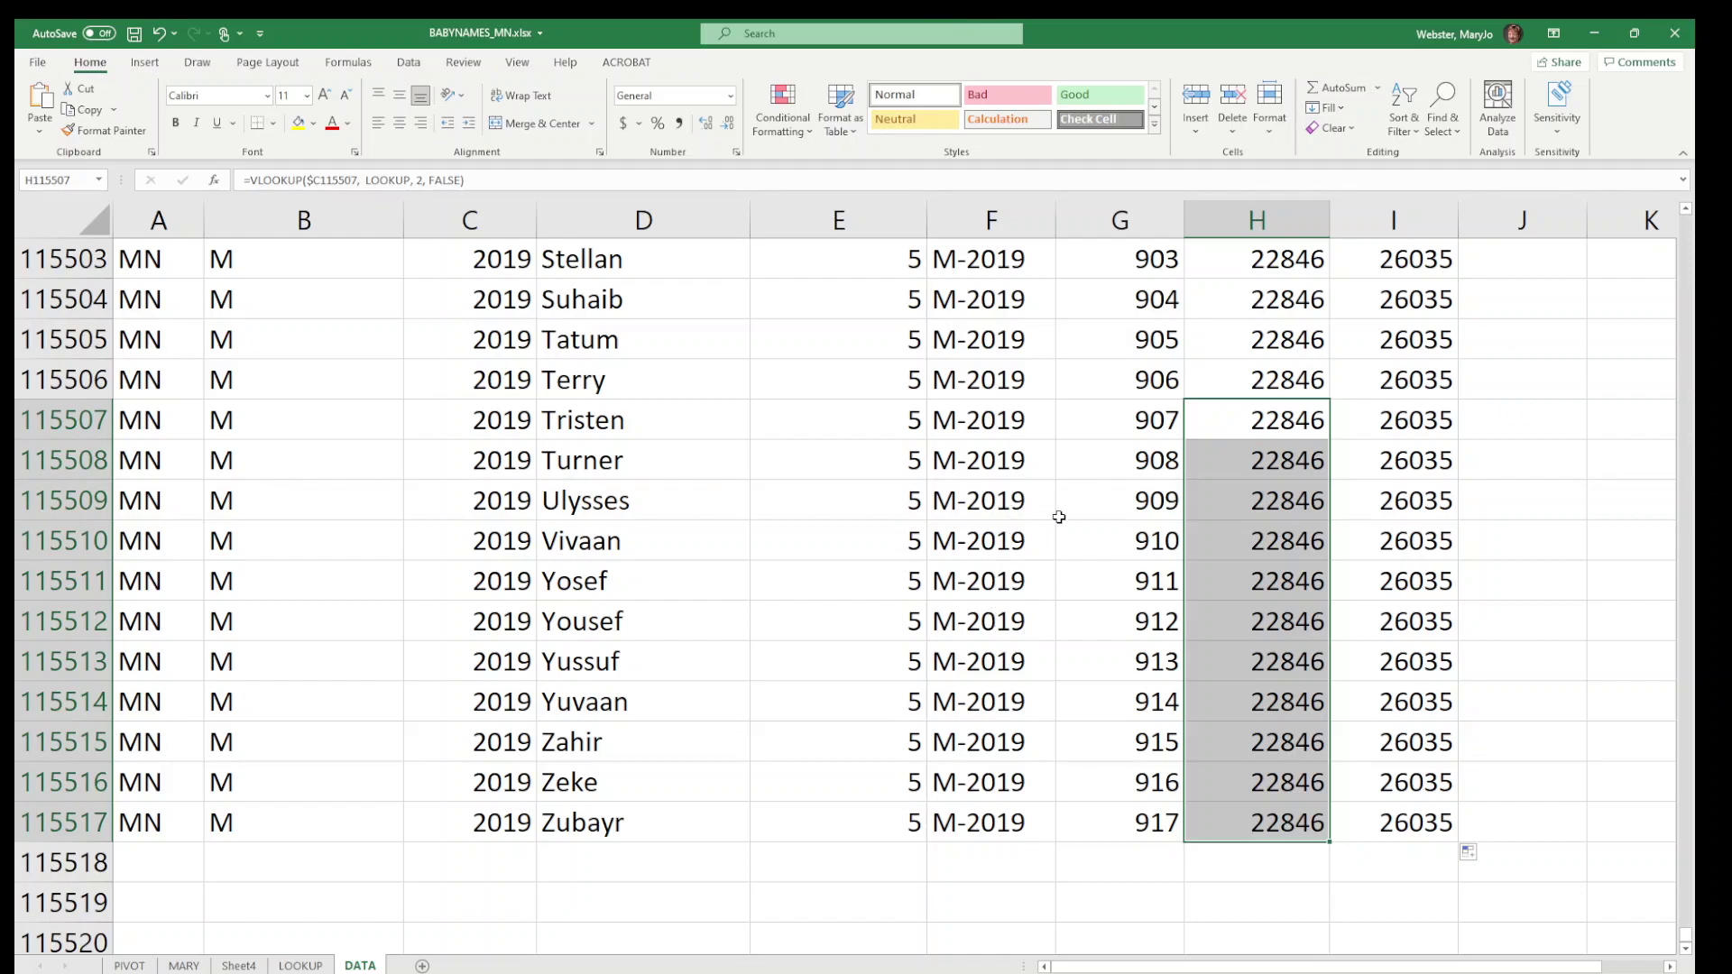
left_click(1275, 310)
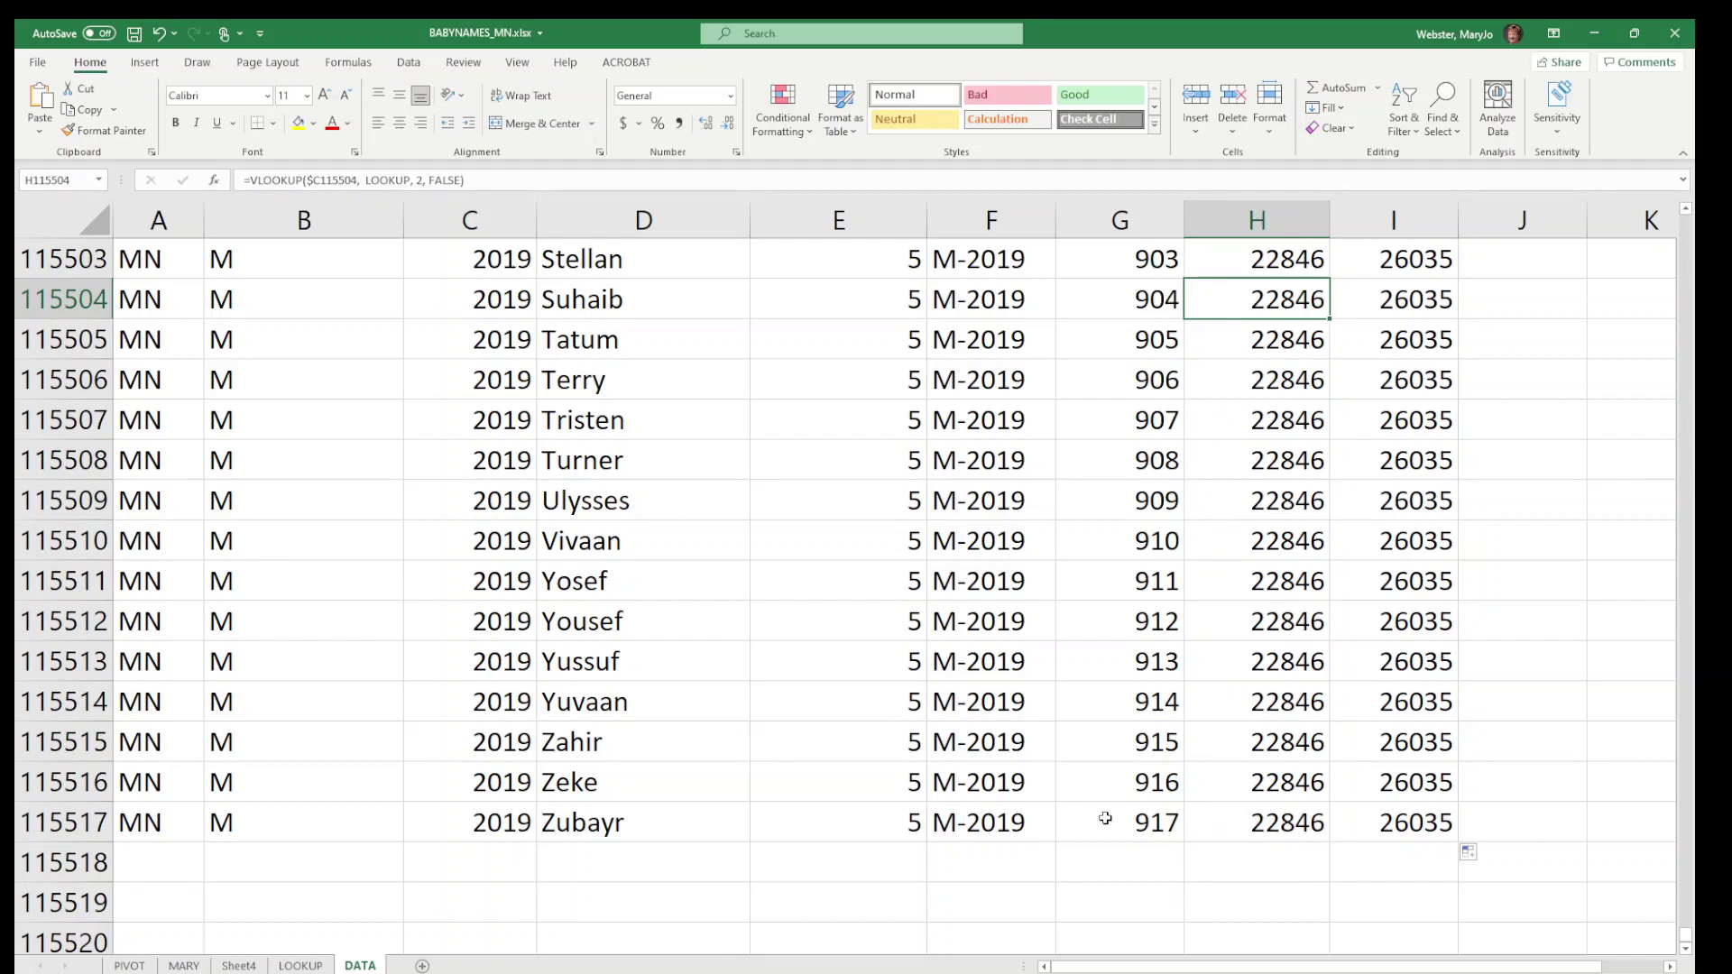
scroll(1186, 675, "up", 5)
scroll(1187, 675, "up", 5)
left_click(1267, 594)
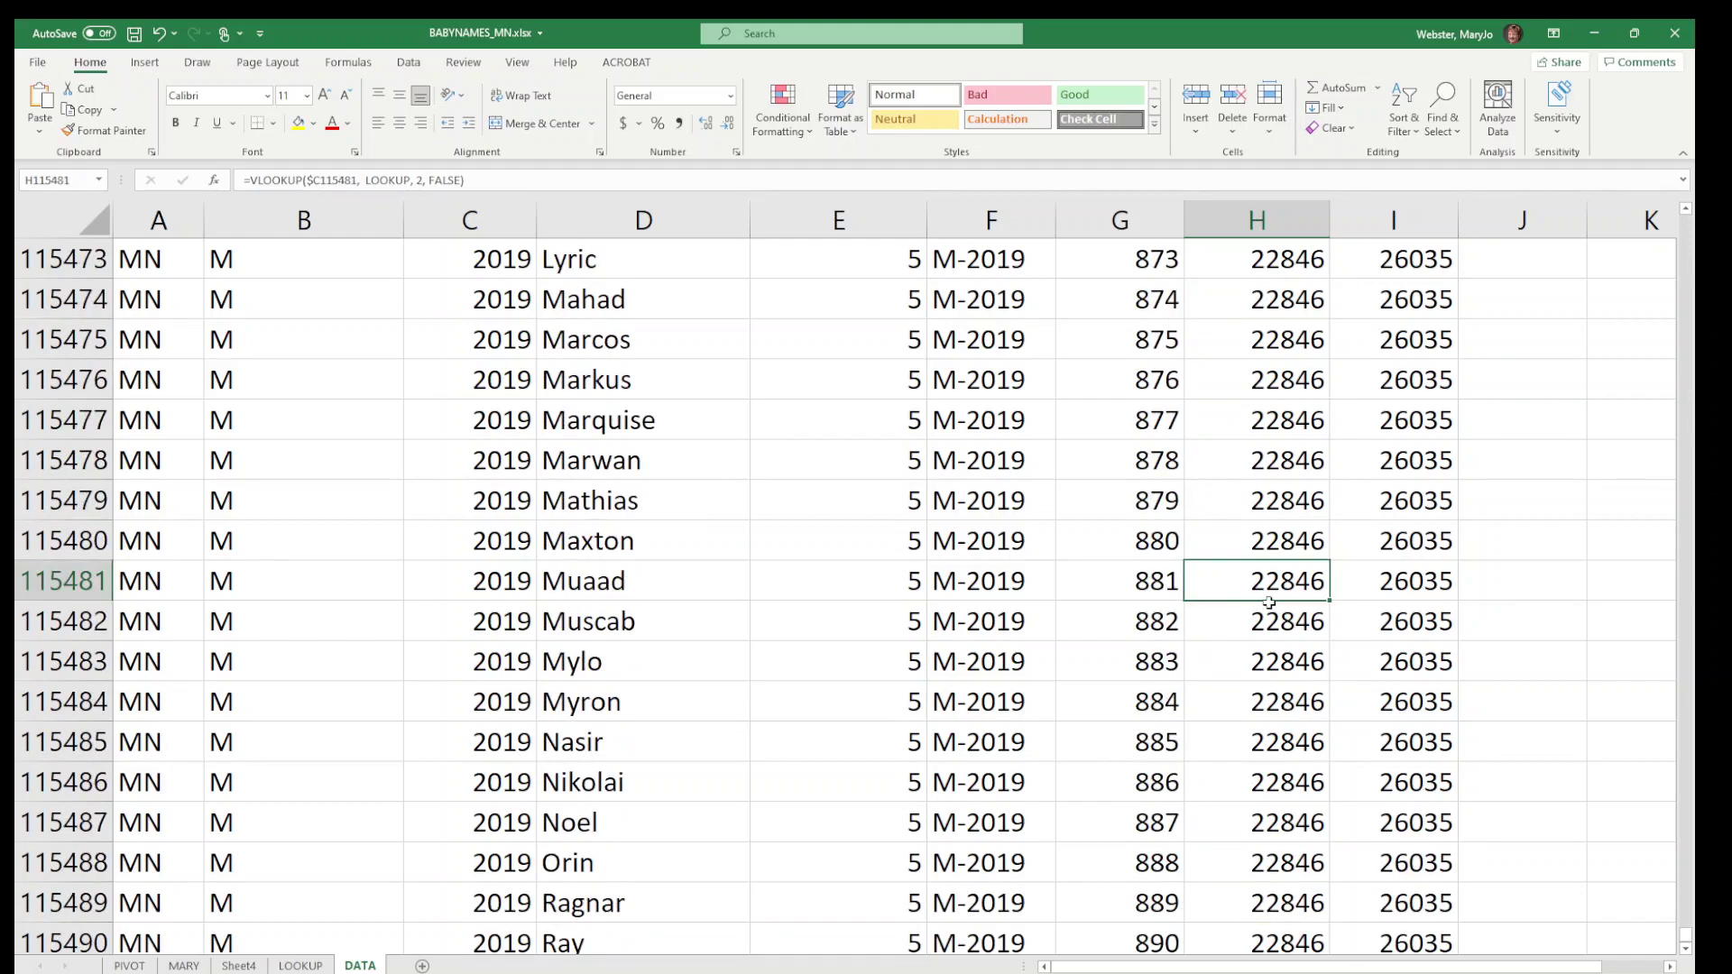
Examine the total_girls and total_boys results back through the 2019 boys' rows to the 2019 girls' rows.
key("Page_Up")
key("Page_Up")
key("Page_Up")
key("Page_Up")
key("Page_Up")
key("Page_Up")
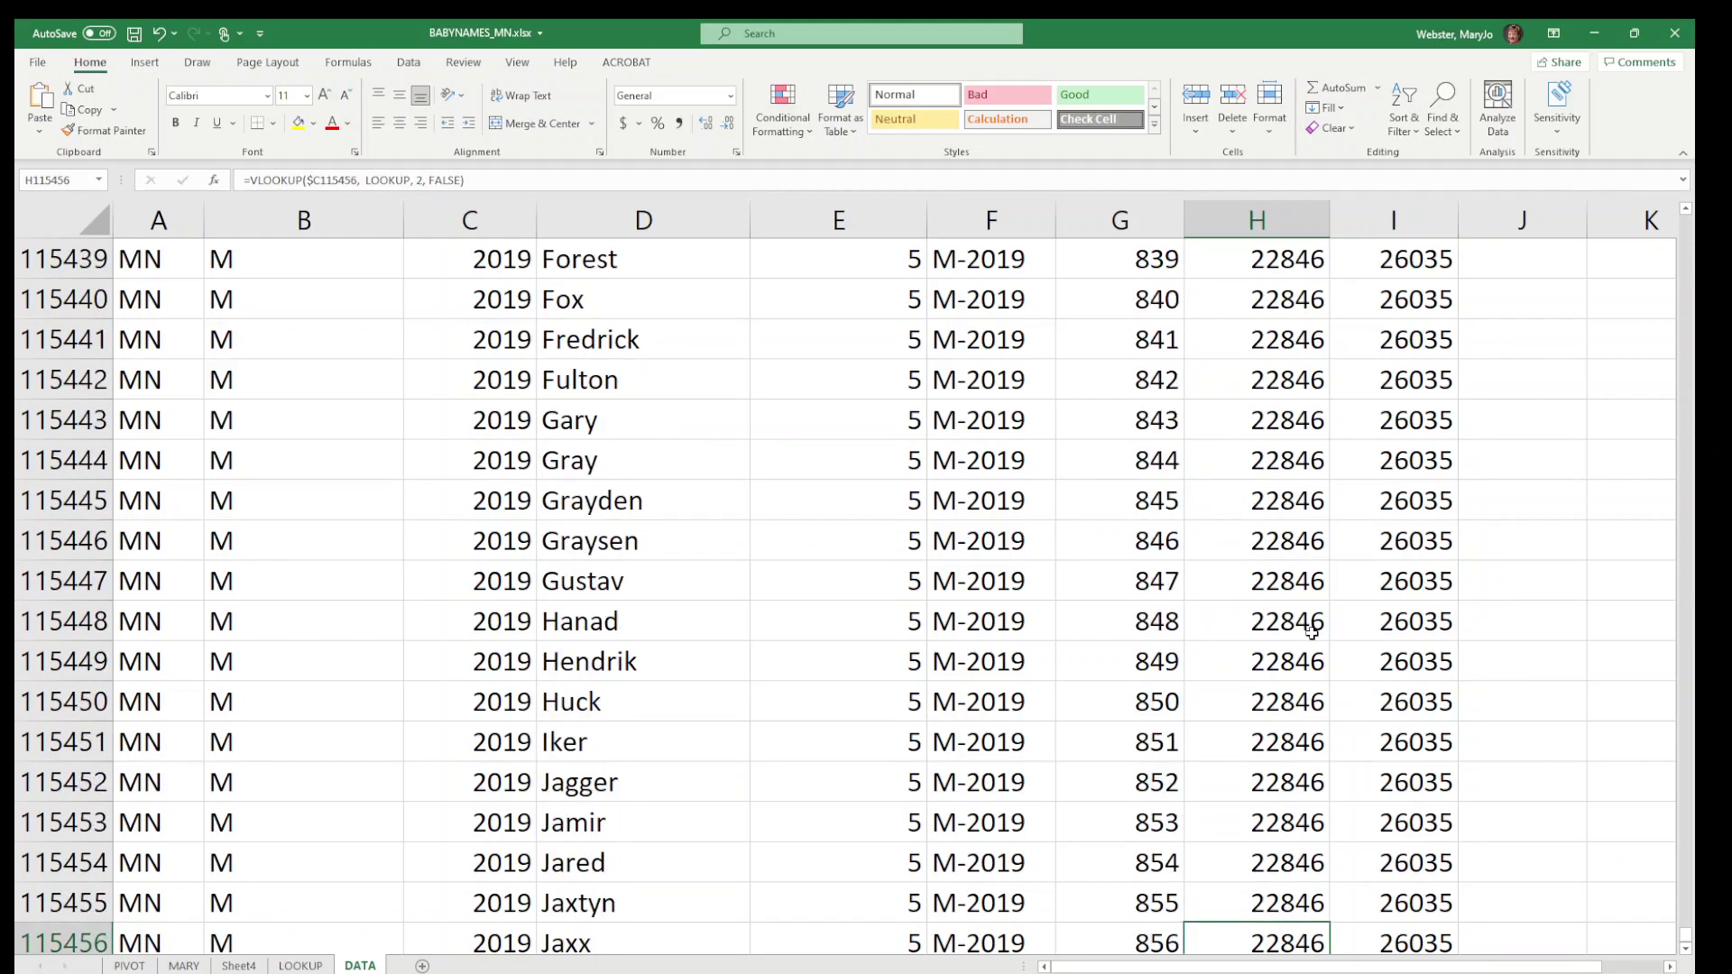
key("Page_Up")
key("Page_Up")
key("Page_Up")
key("Page_Up")
key("Page_Up")
key("Page_Up")
key("Page_Up")
key("Page_Up")
key("Page_Up")
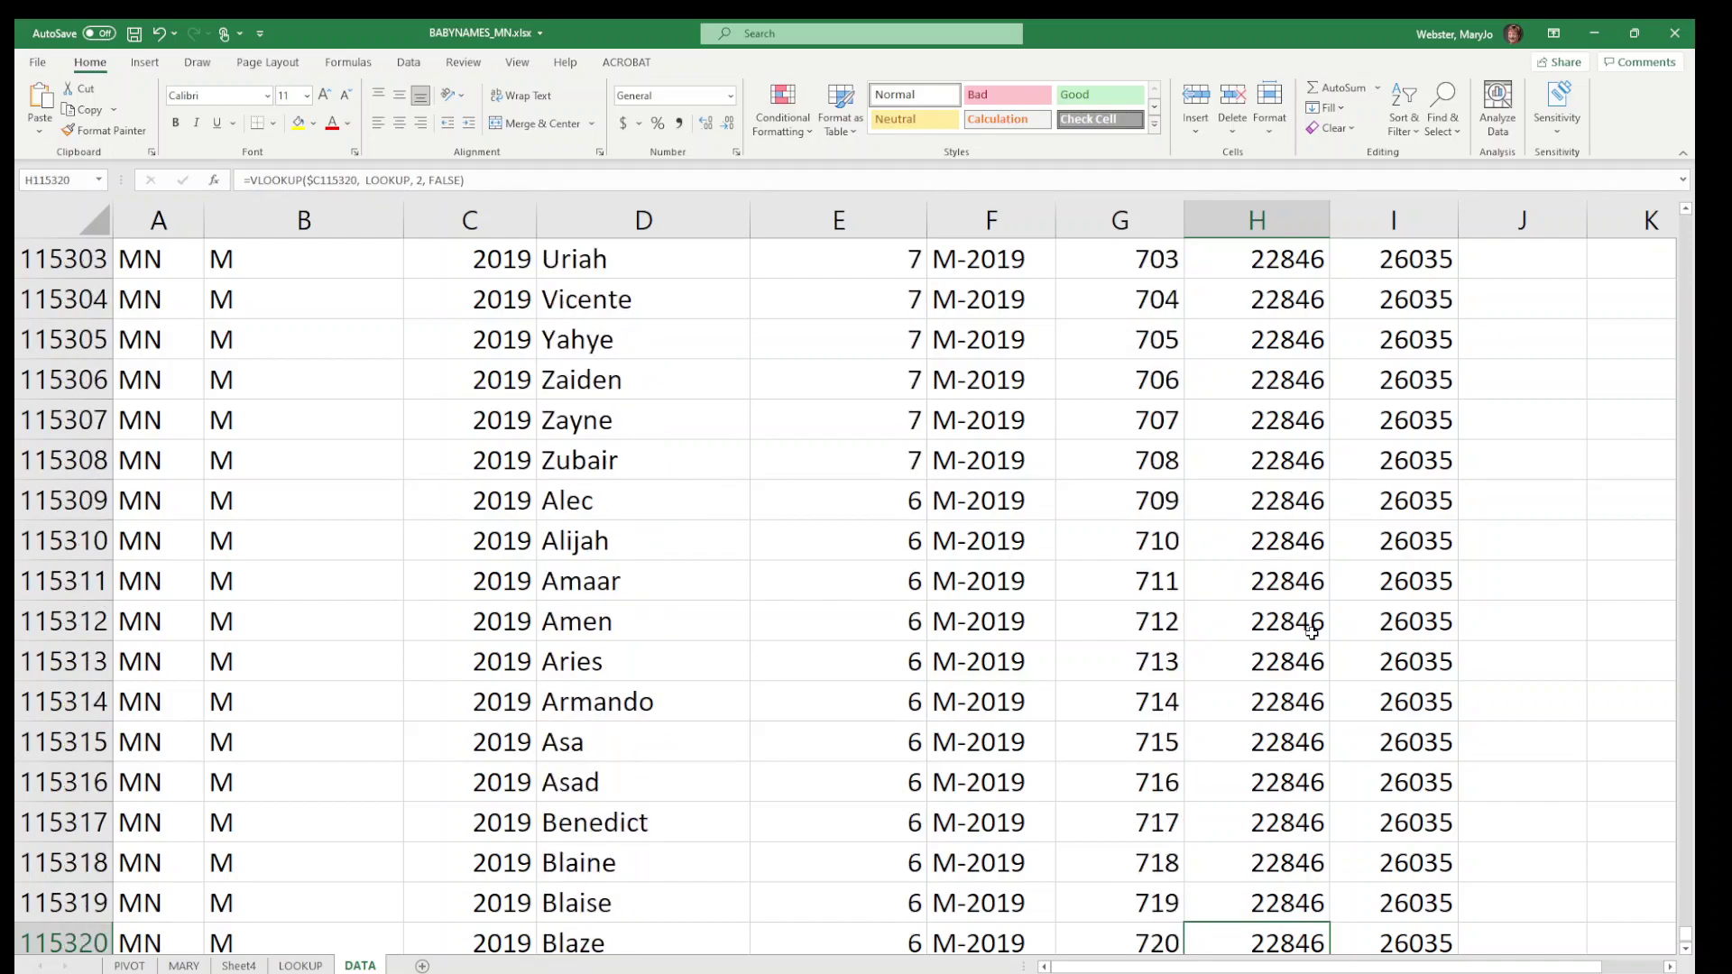
key("Page_Up")
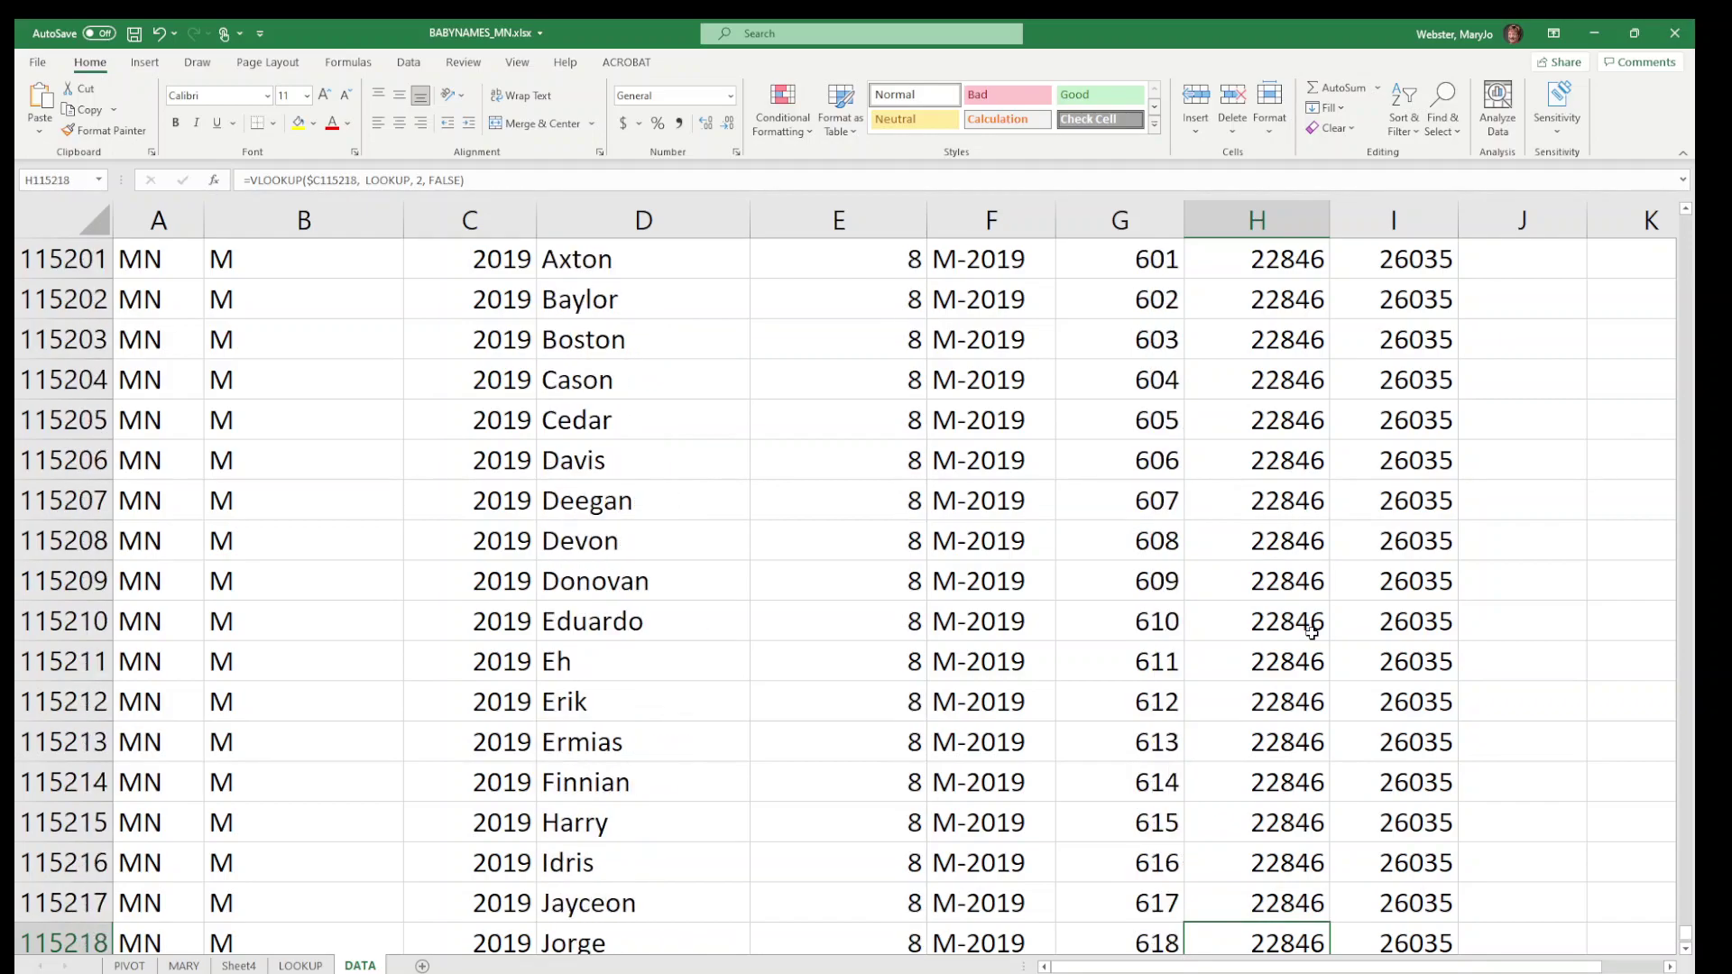
key("Page_Up")
key("Page_Up")
key("Page_Up")
key("Page_Up")
key("Page_Up")
key("Page_Up")
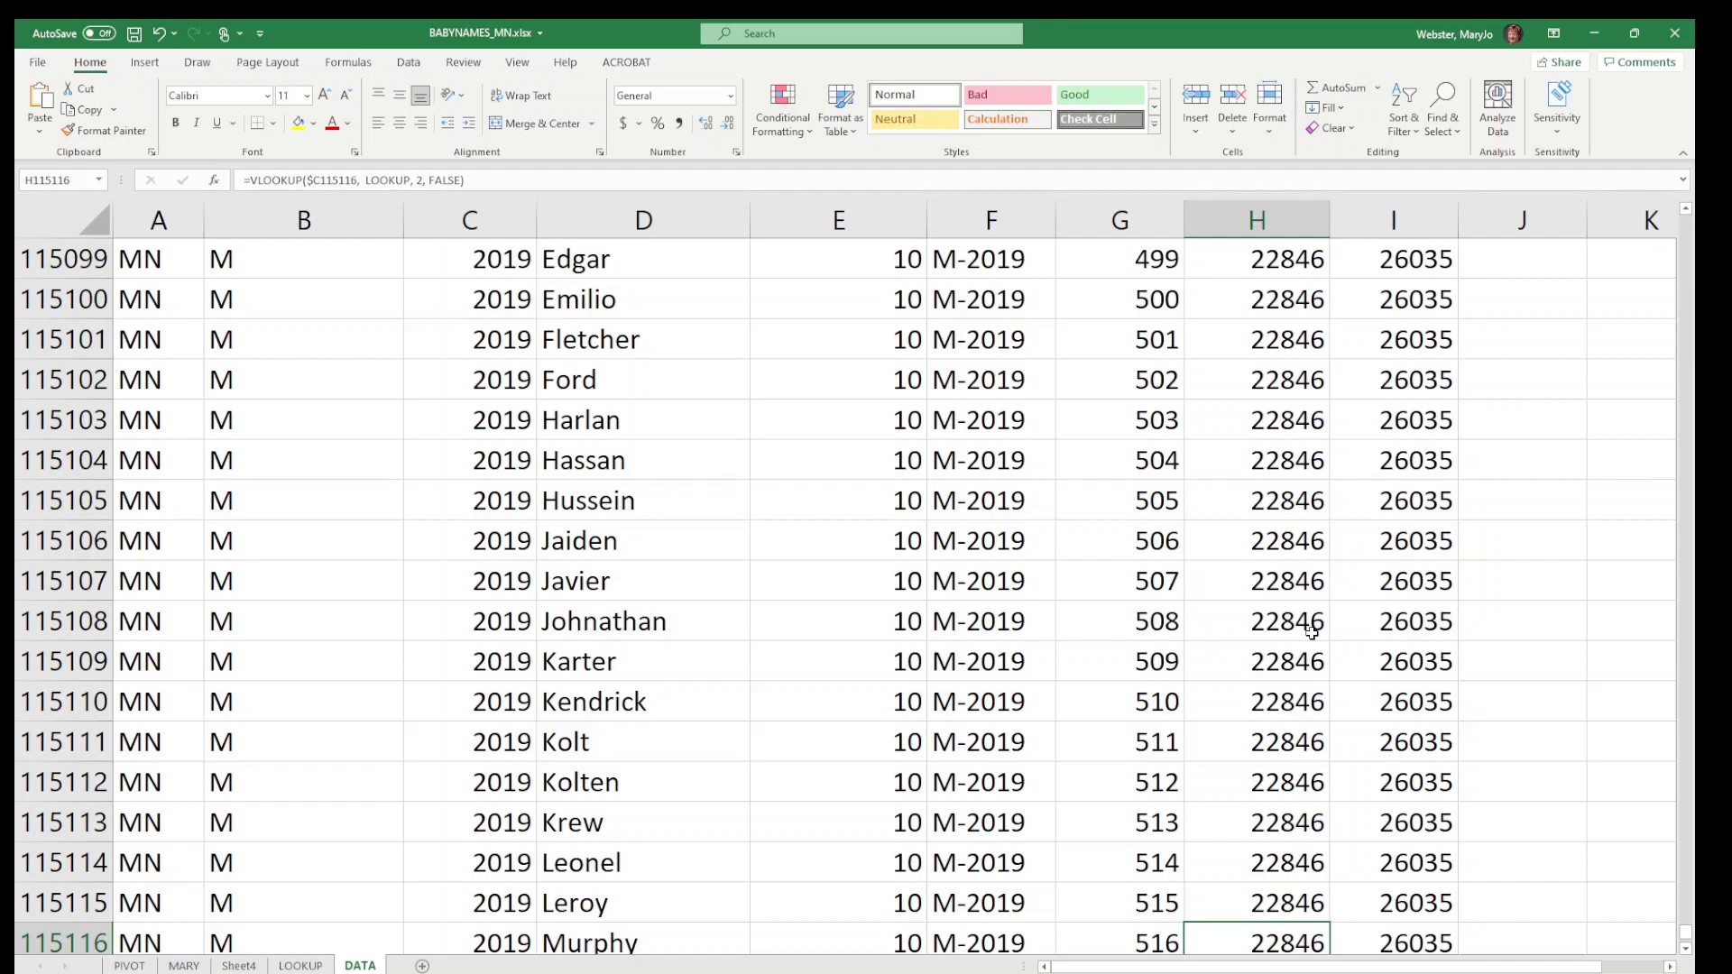
key("Page_Up")
key("Page_Up")
key("Page_Up")
key("Page_Up")
key("Page_Up")
key("Page_Up")
key("Page_Up")
key("Page_Up")
key("Page_Up")
key("Page_Up")
key("Page_Up")
key("Page_Up")
key("Page_Up")
key("Page_Up")
key("Page_Up")
key("Page_Up")
key("Page_Up")
key("Page_Up")
key("Page_Up")
key("Page_Up")
key("Page_Up")
key("Page_Up")
key("Page_Up")
key("Page_Up")
key("Page_Up")
key("Page_Up")
key("Page_Up")
key("Page_Up")
key("Page_Up")
key("Page_Up")
key("Page_Up")
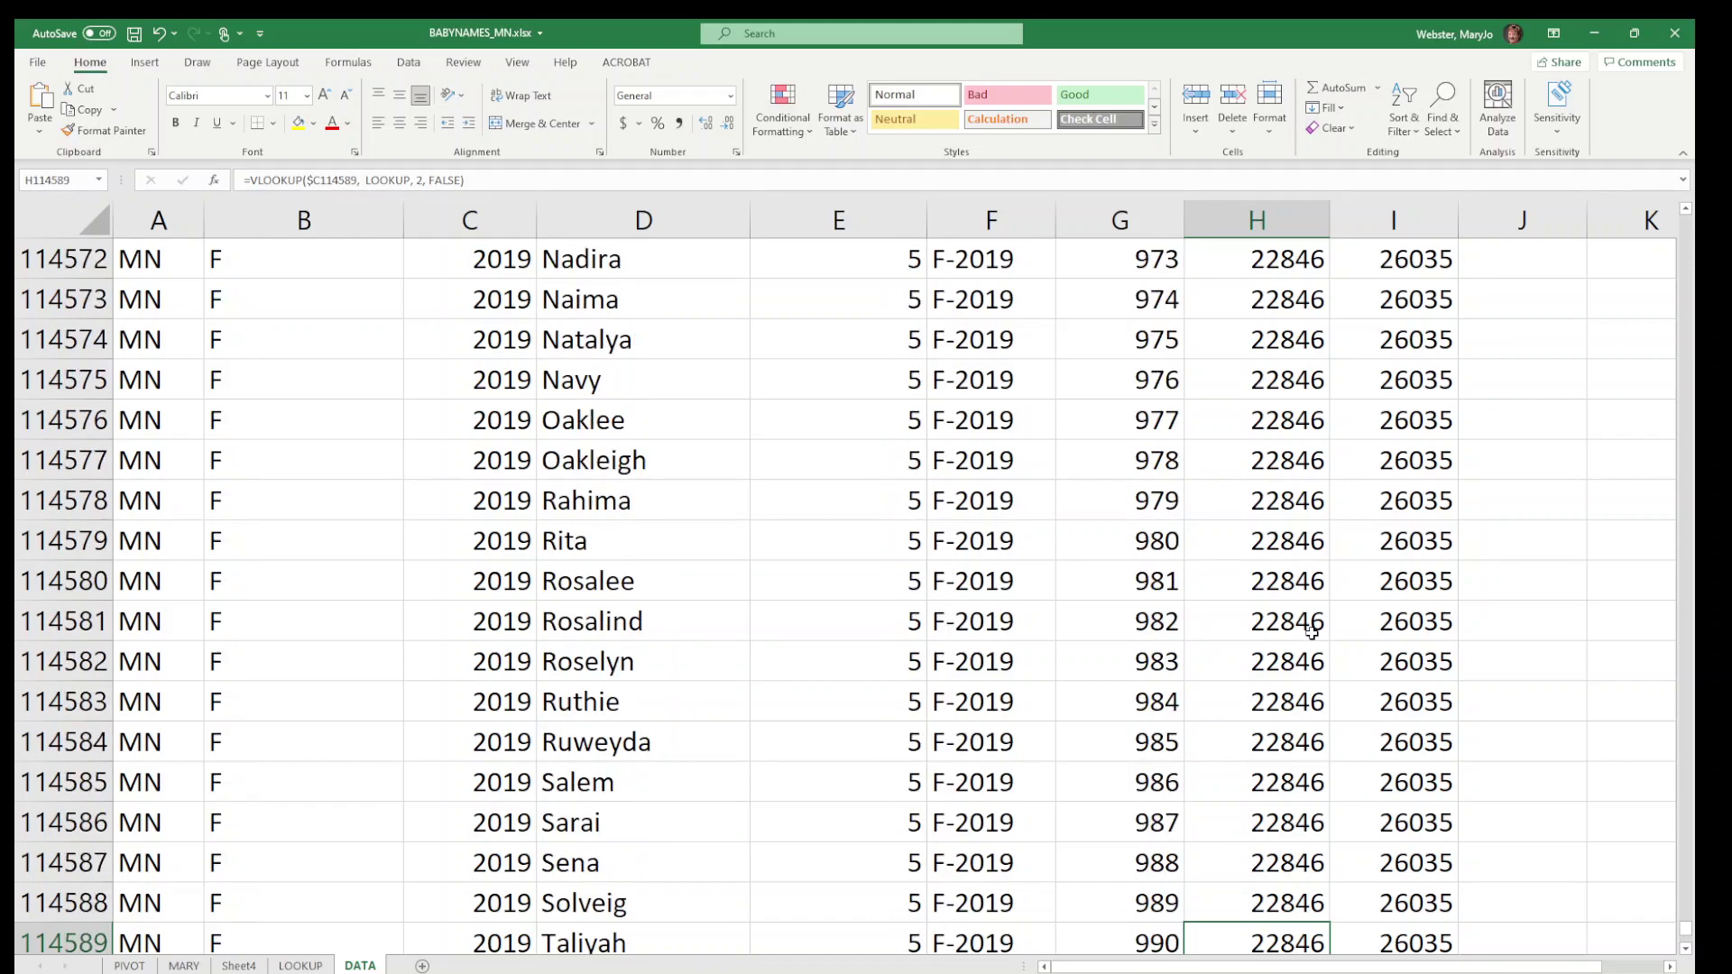
Check the 2006 total_girls result in H90967 against the 2006 row on the LOOKUP sheet and return to DATA.
left_click_drag(1685, 930, 1638, 800)
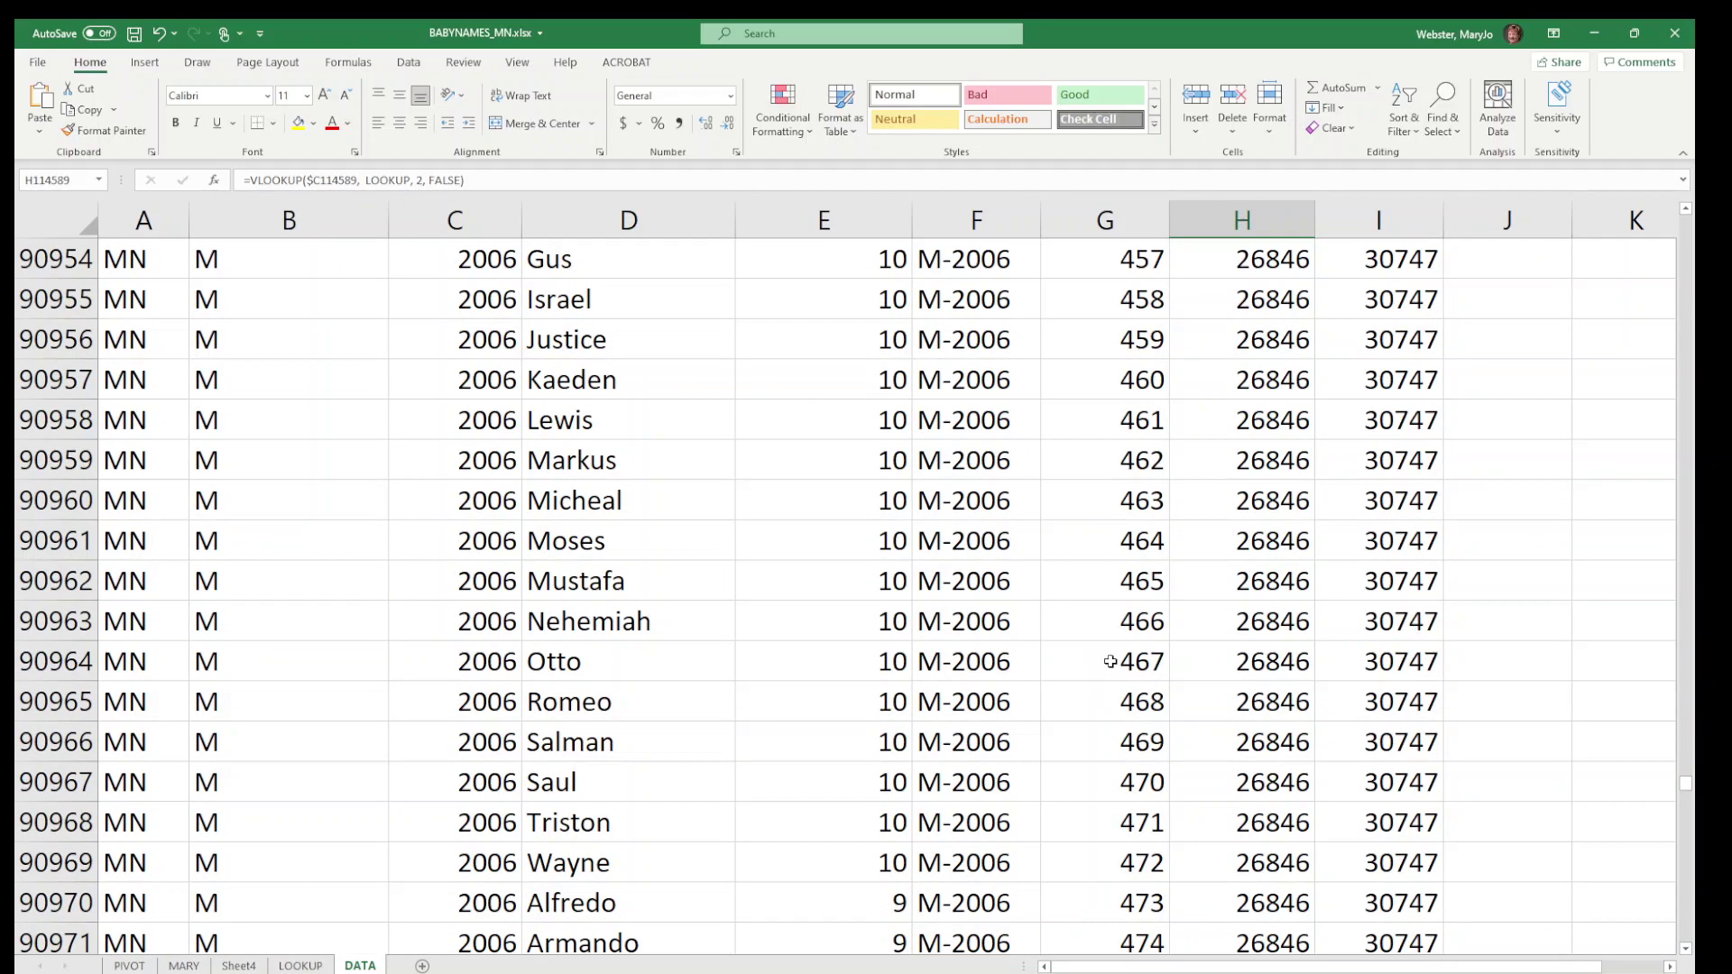
left_click_drag(1271, 621, 1284, 791)
left_click(1284, 790)
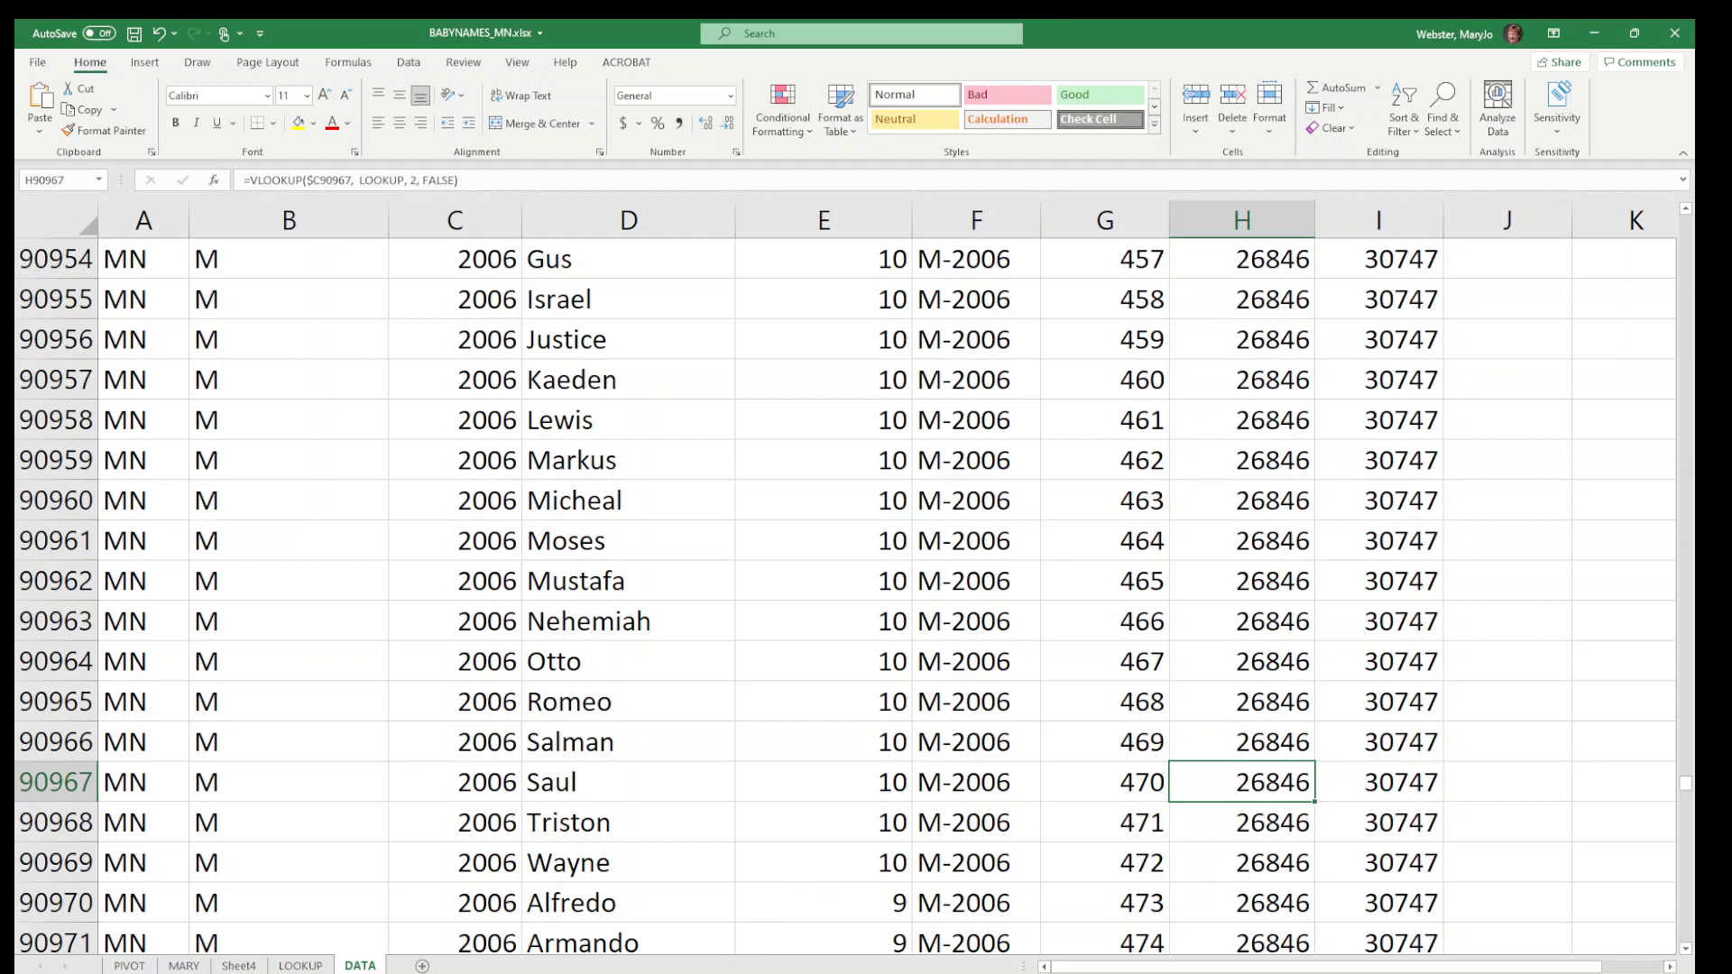
left_click(300, 965)
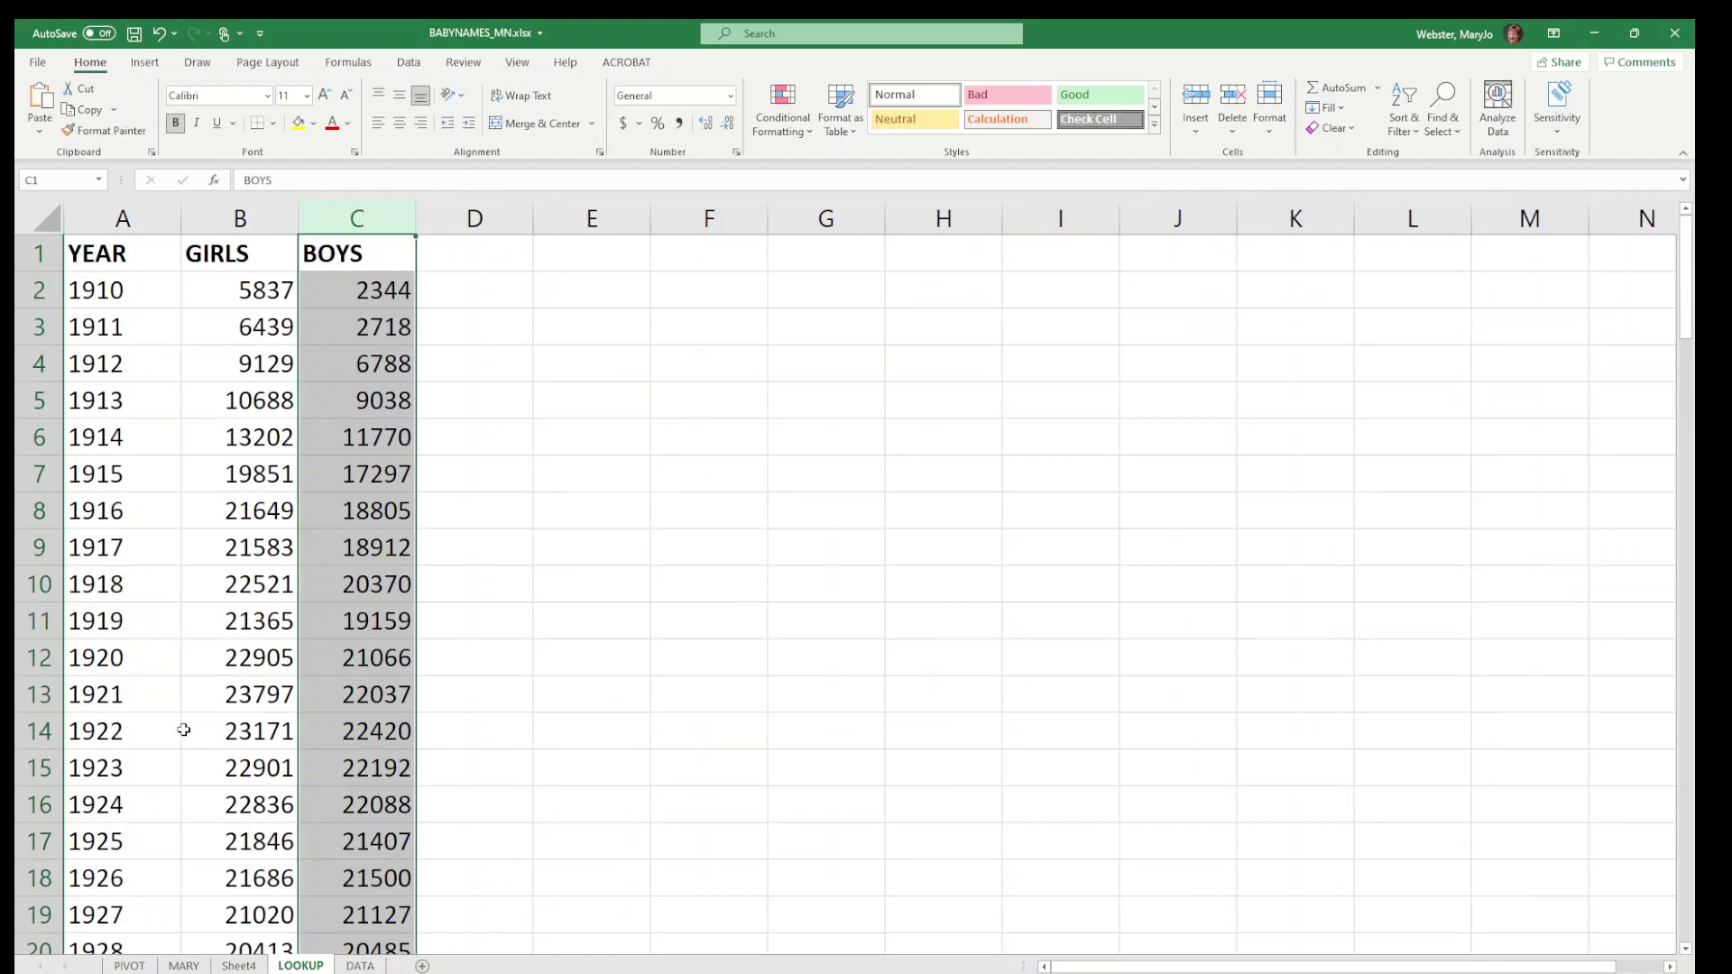
scroll(184, 729, "down", 11)
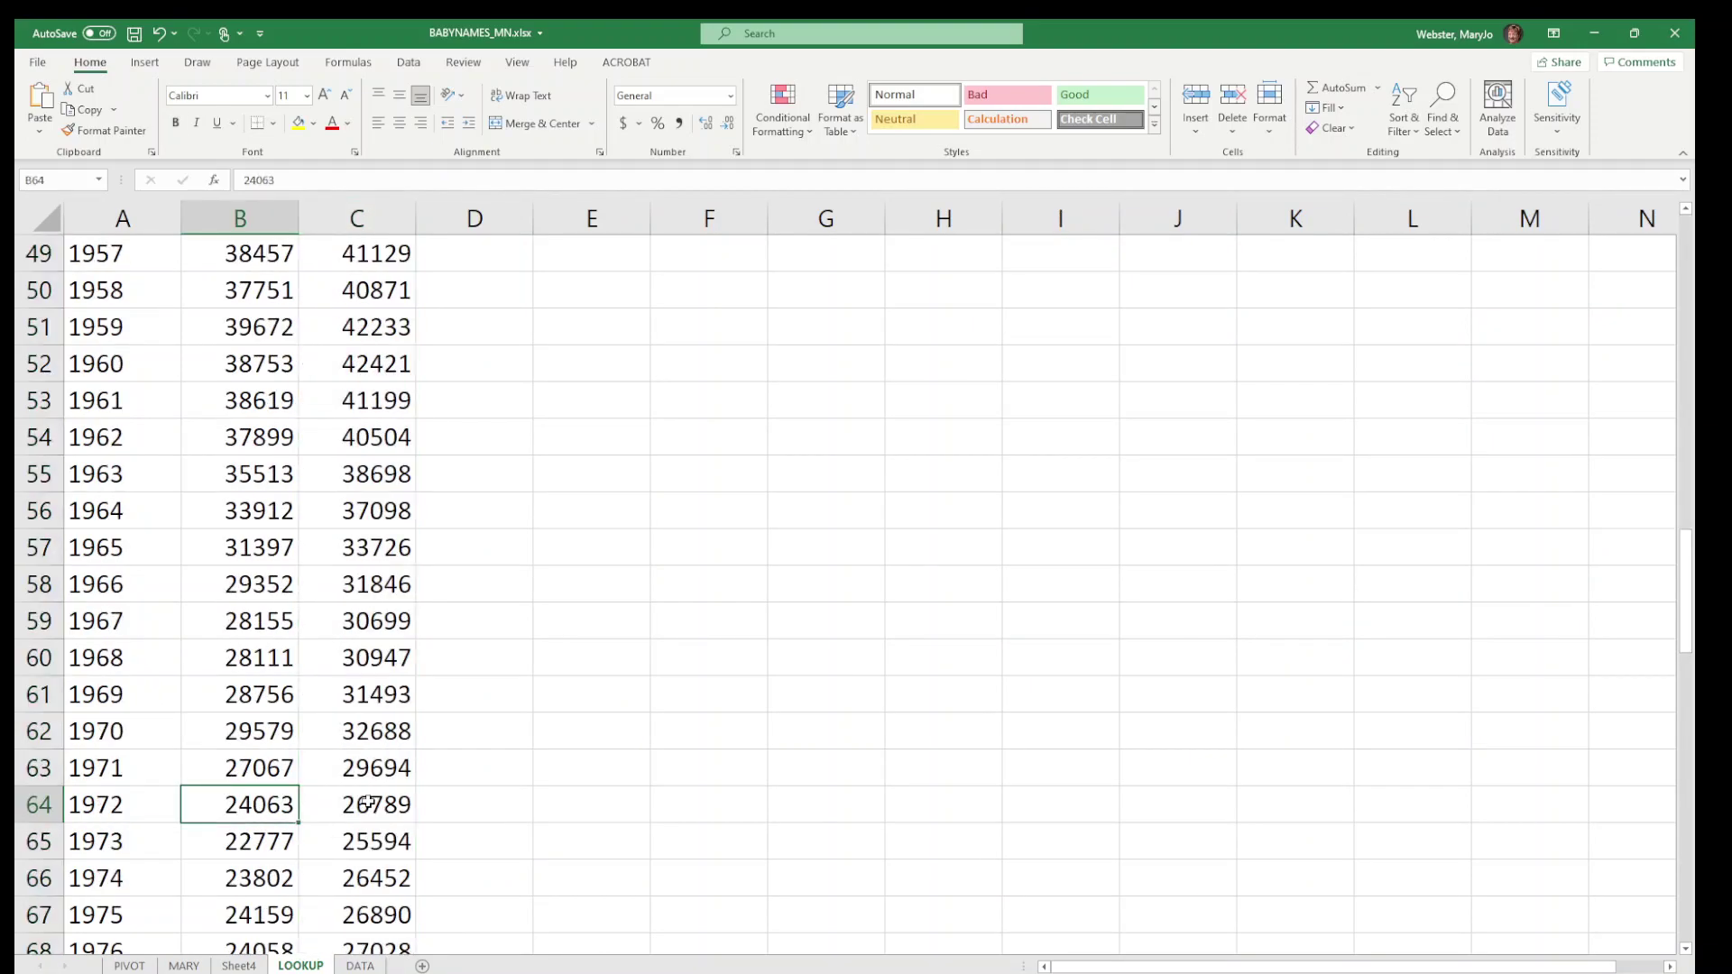
key("Page_Down")
key("Page_Down")
key("Page_Down")
key("Page_Up")
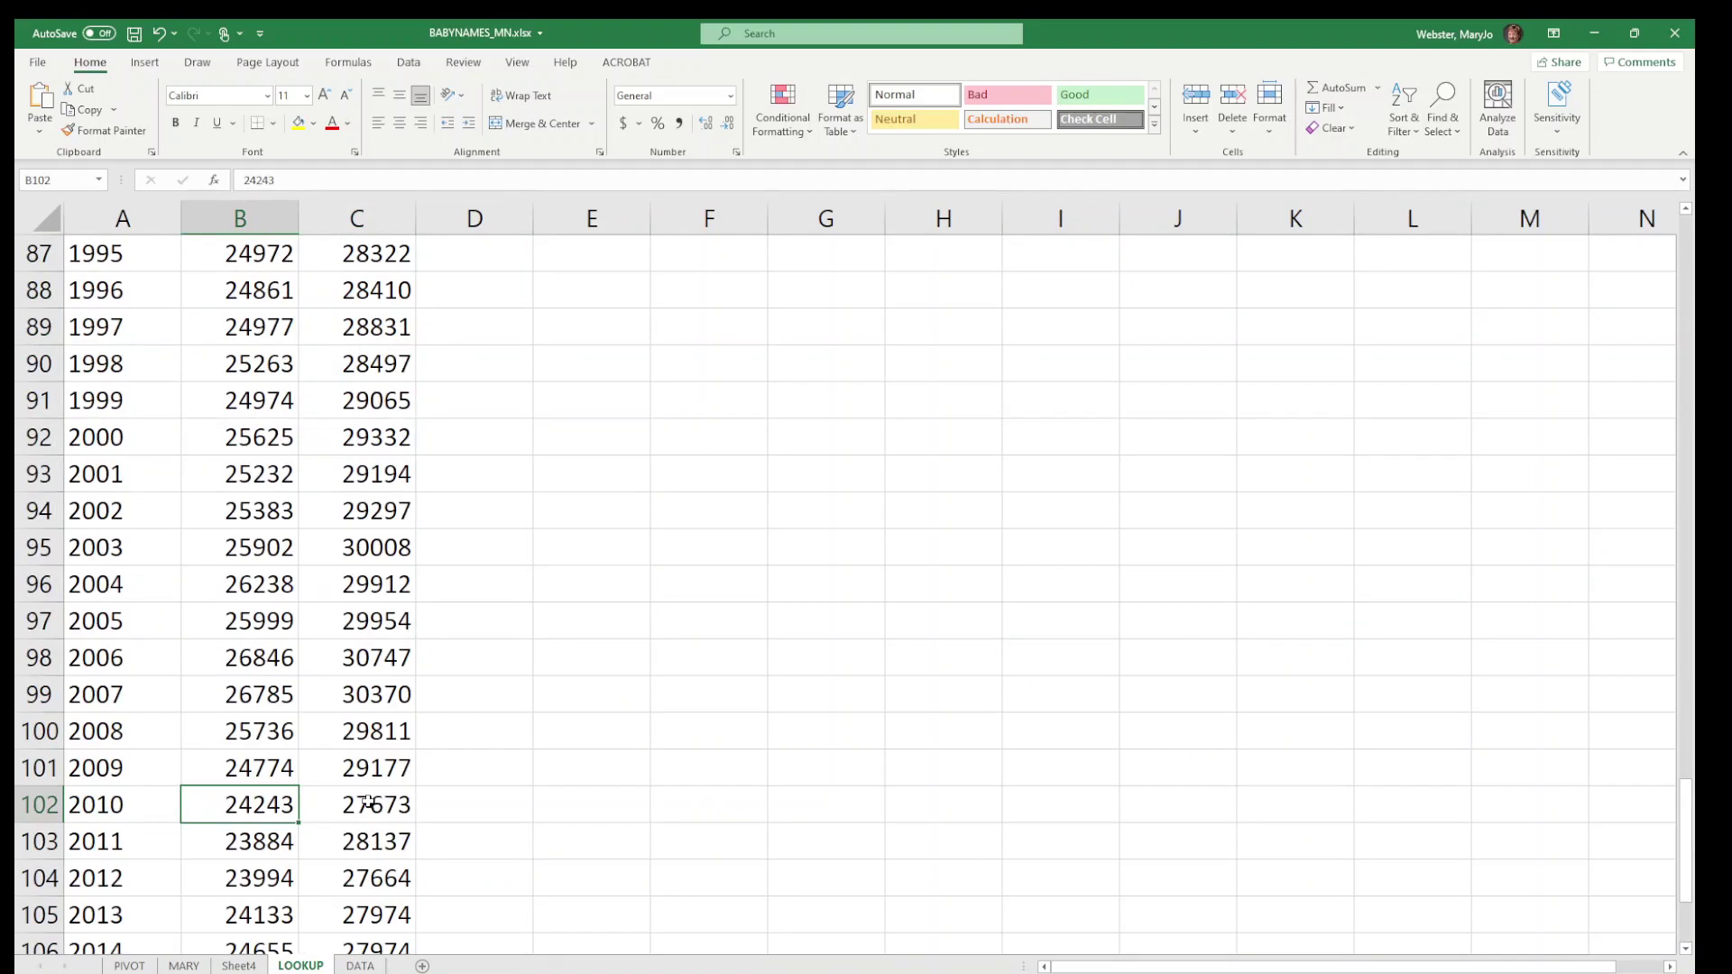
left_click(273, 659)
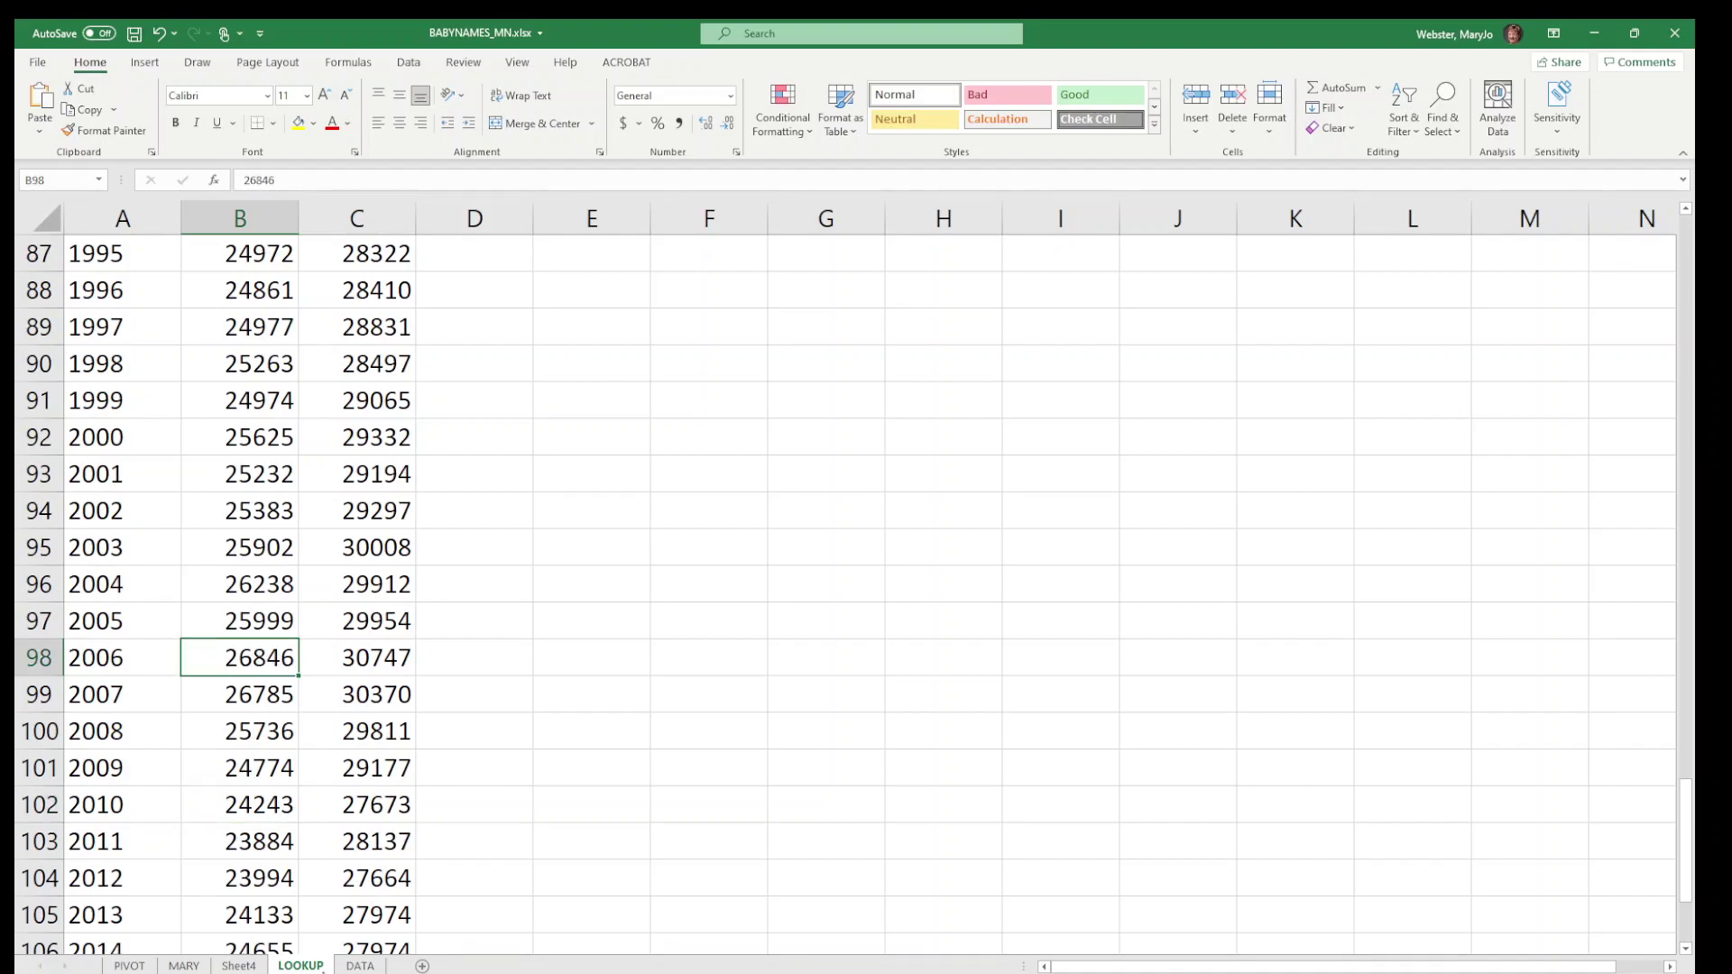
left_click(361, 965)
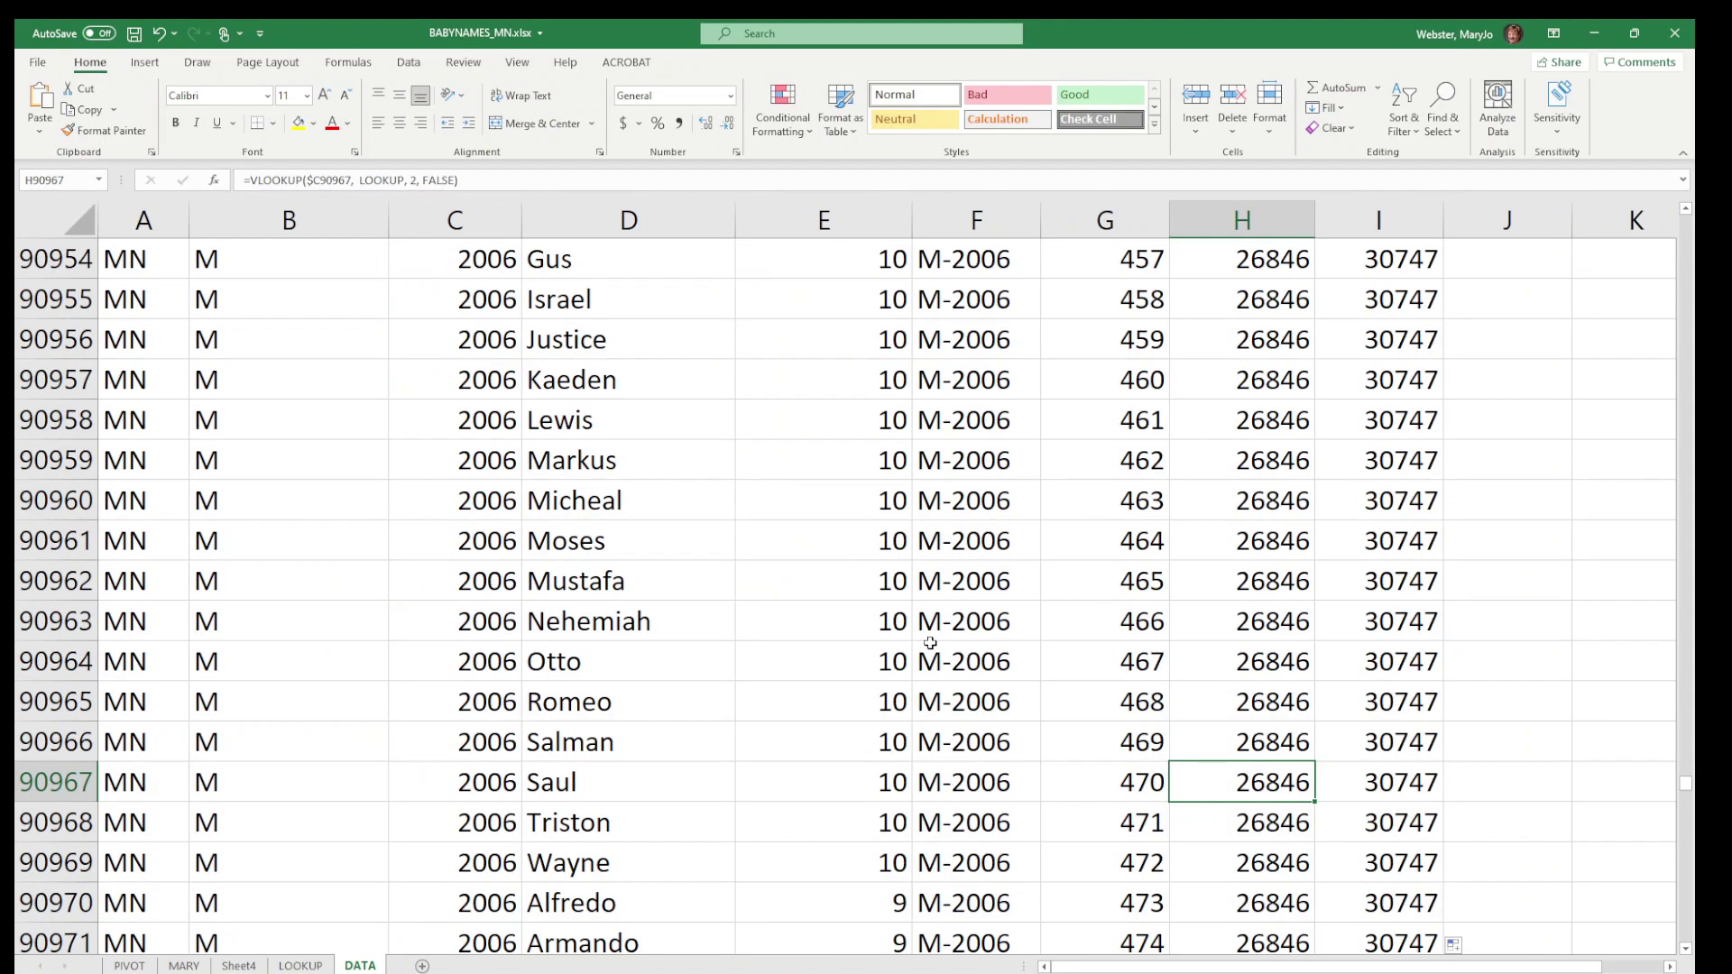
Replace the formulas in the total_girls and total_boys columns with their values and return to the sheet's first rows.
left_click(1291, 376)
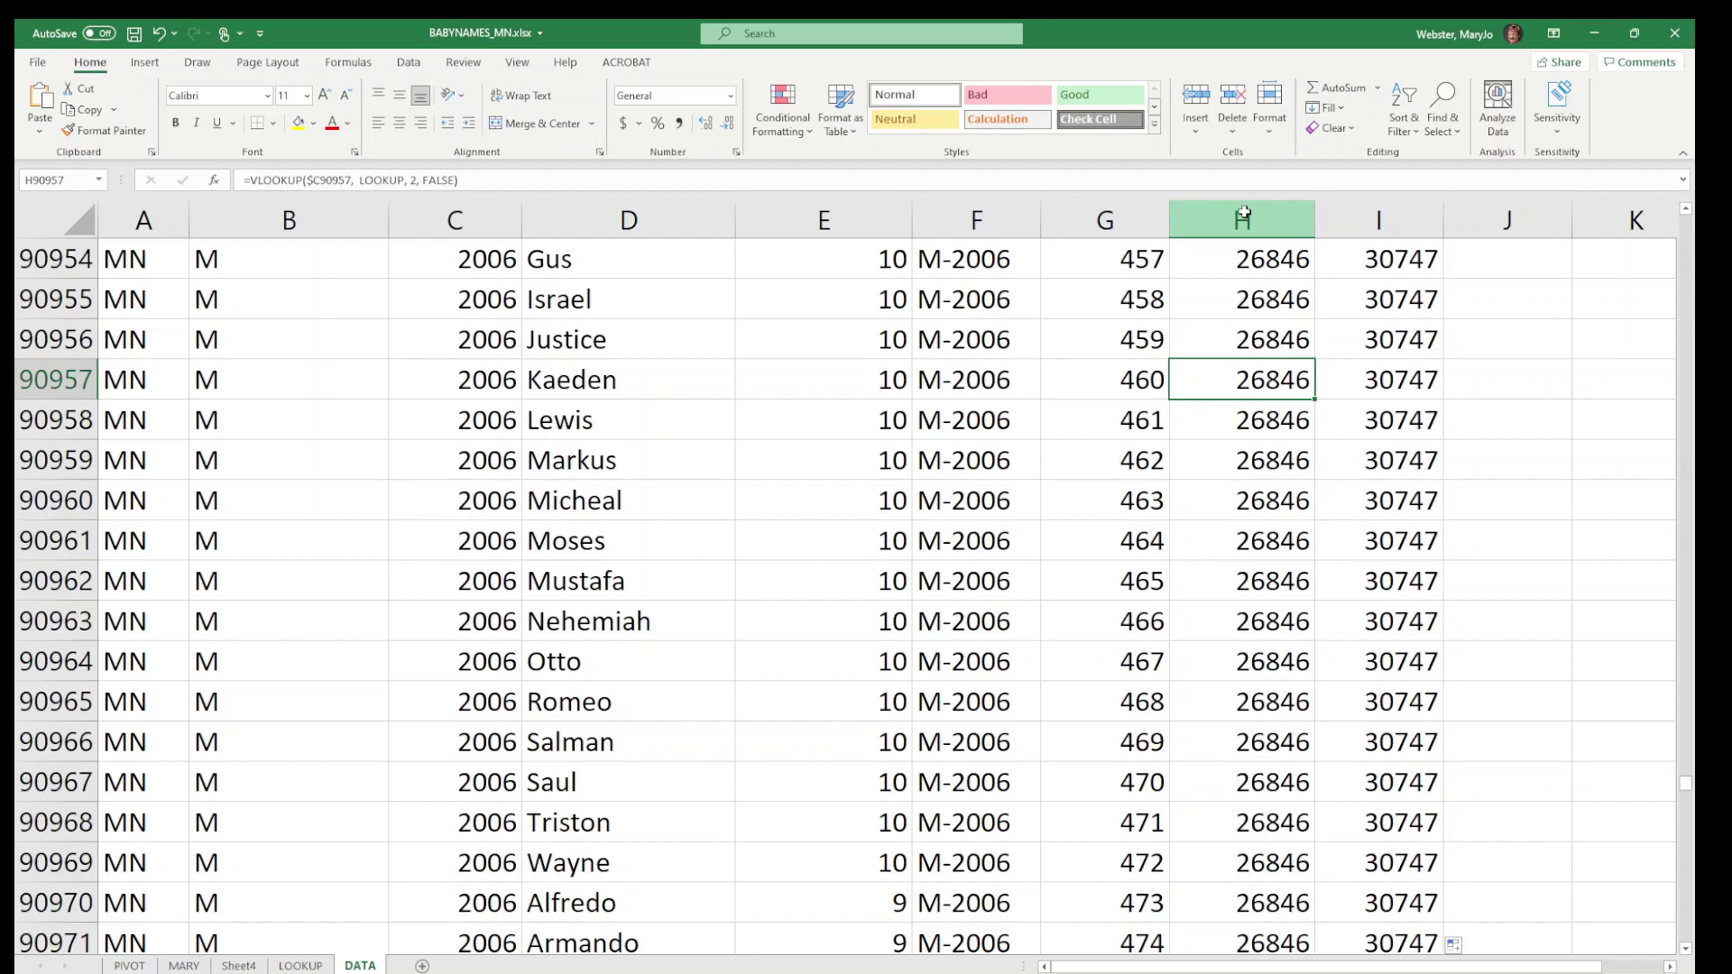
left_click_drag(1266, 205, 1345, 216)
right_click(1306, 340)
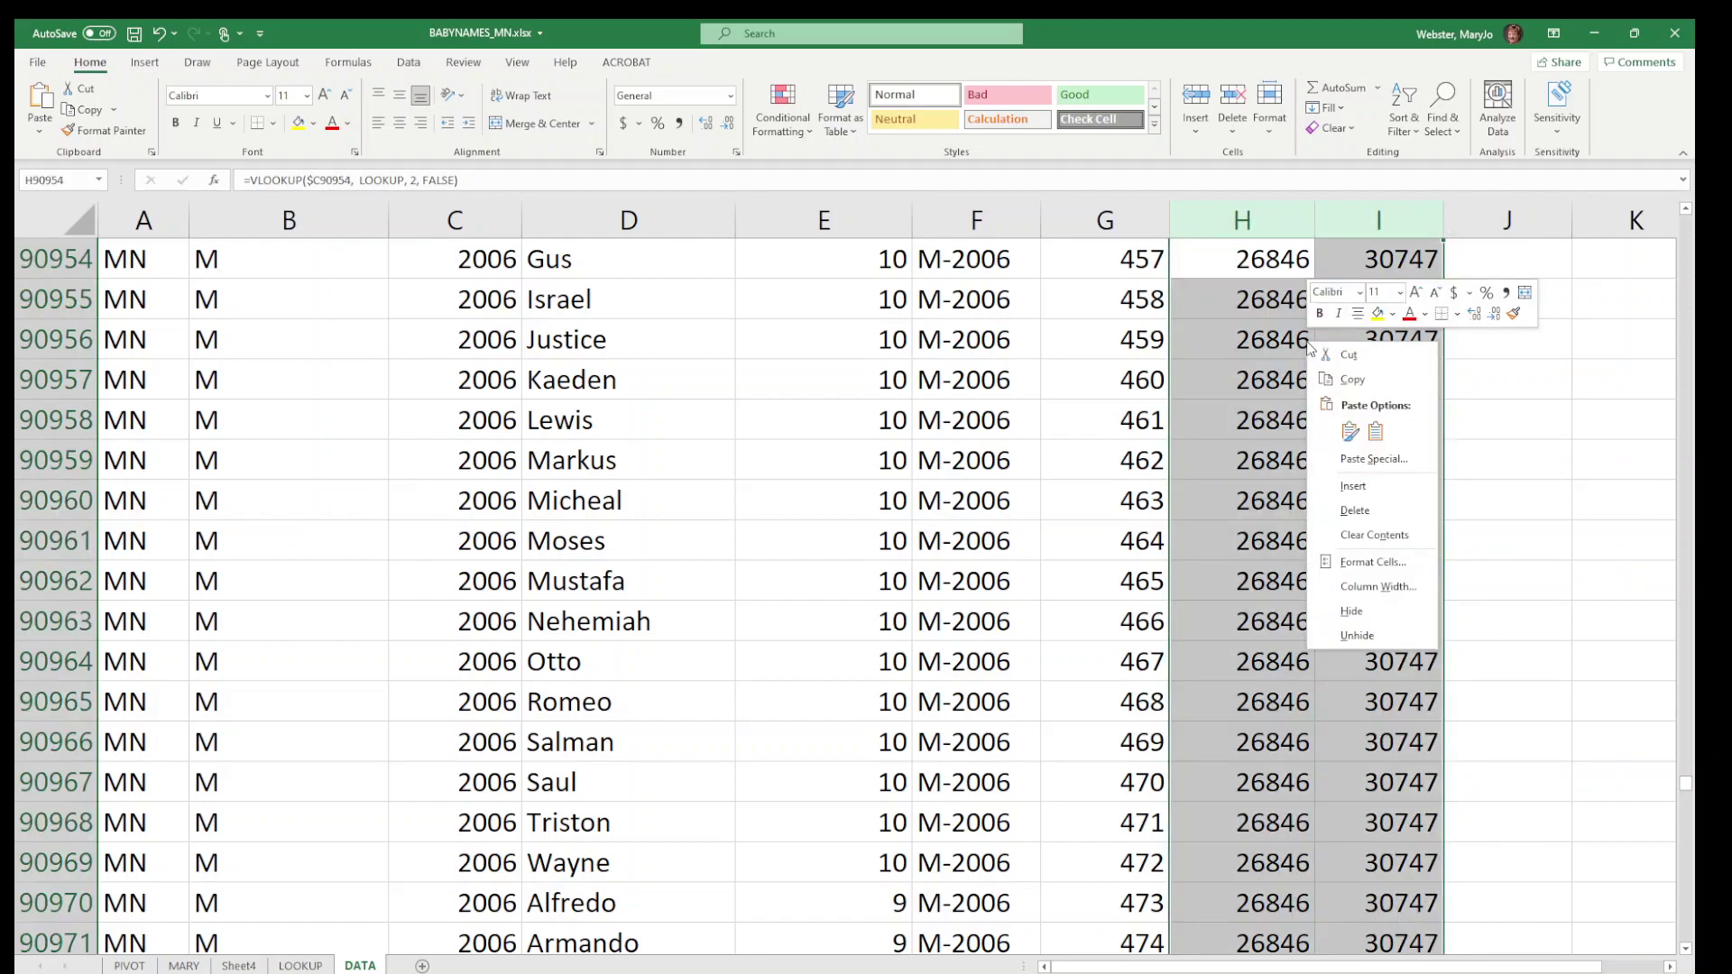
left_click(1370, 394)
right_click(1346, 405)
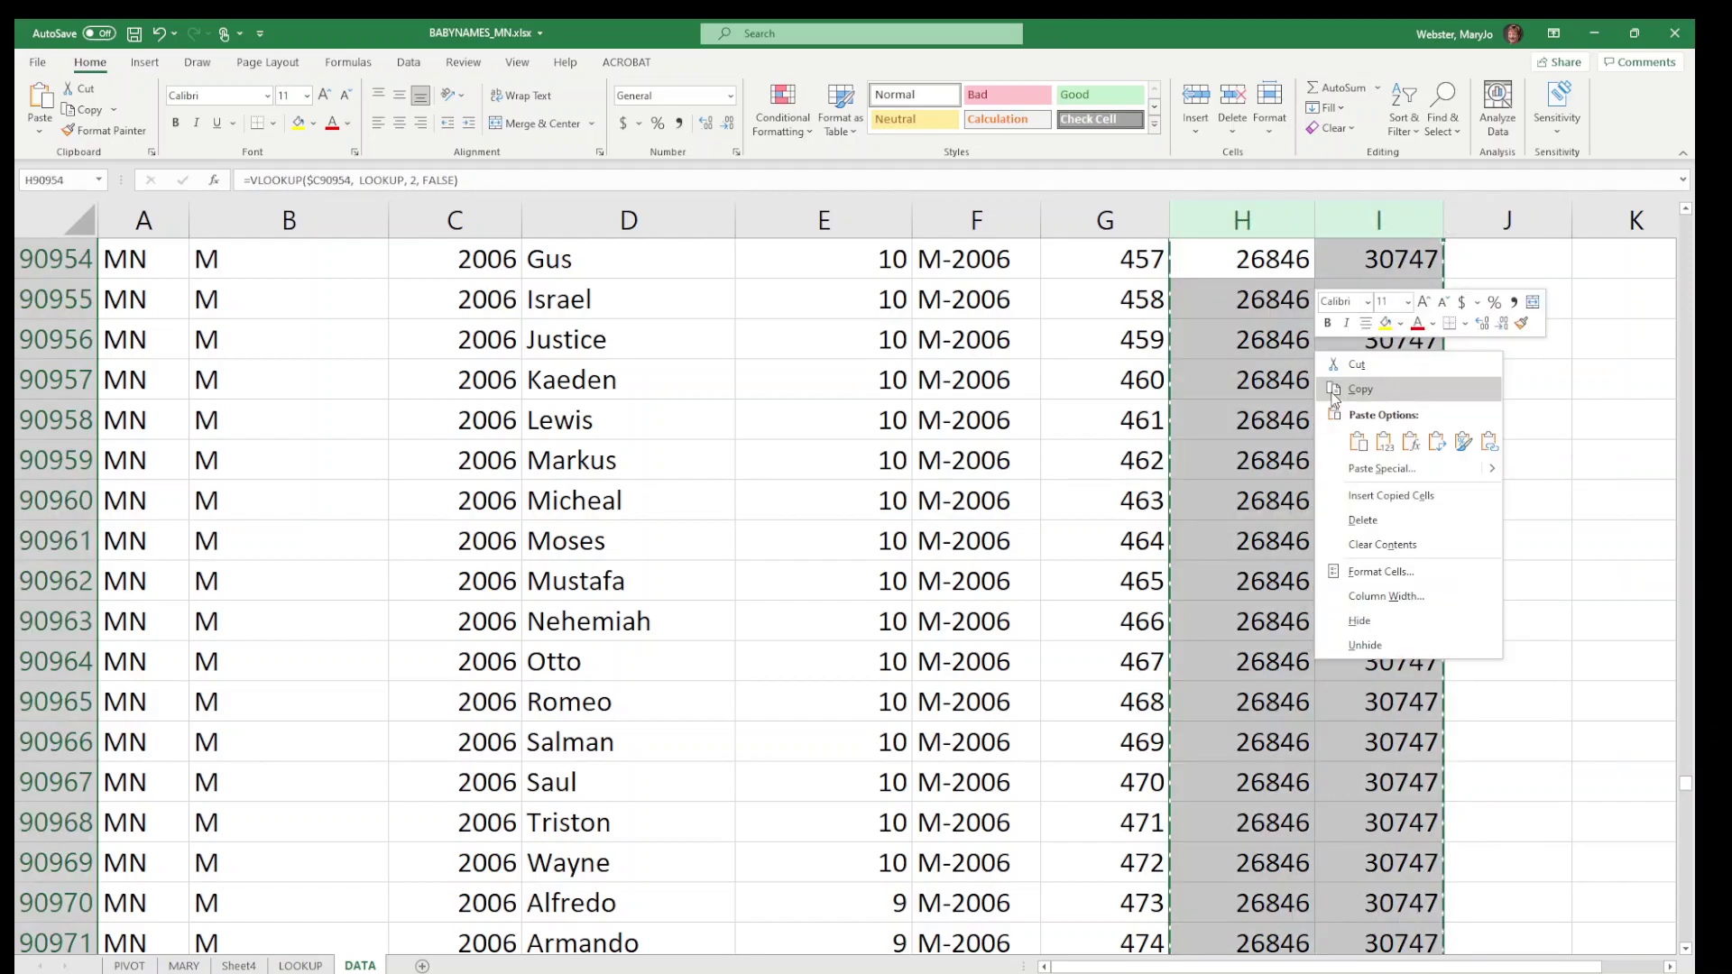
left_click(1386, 445)
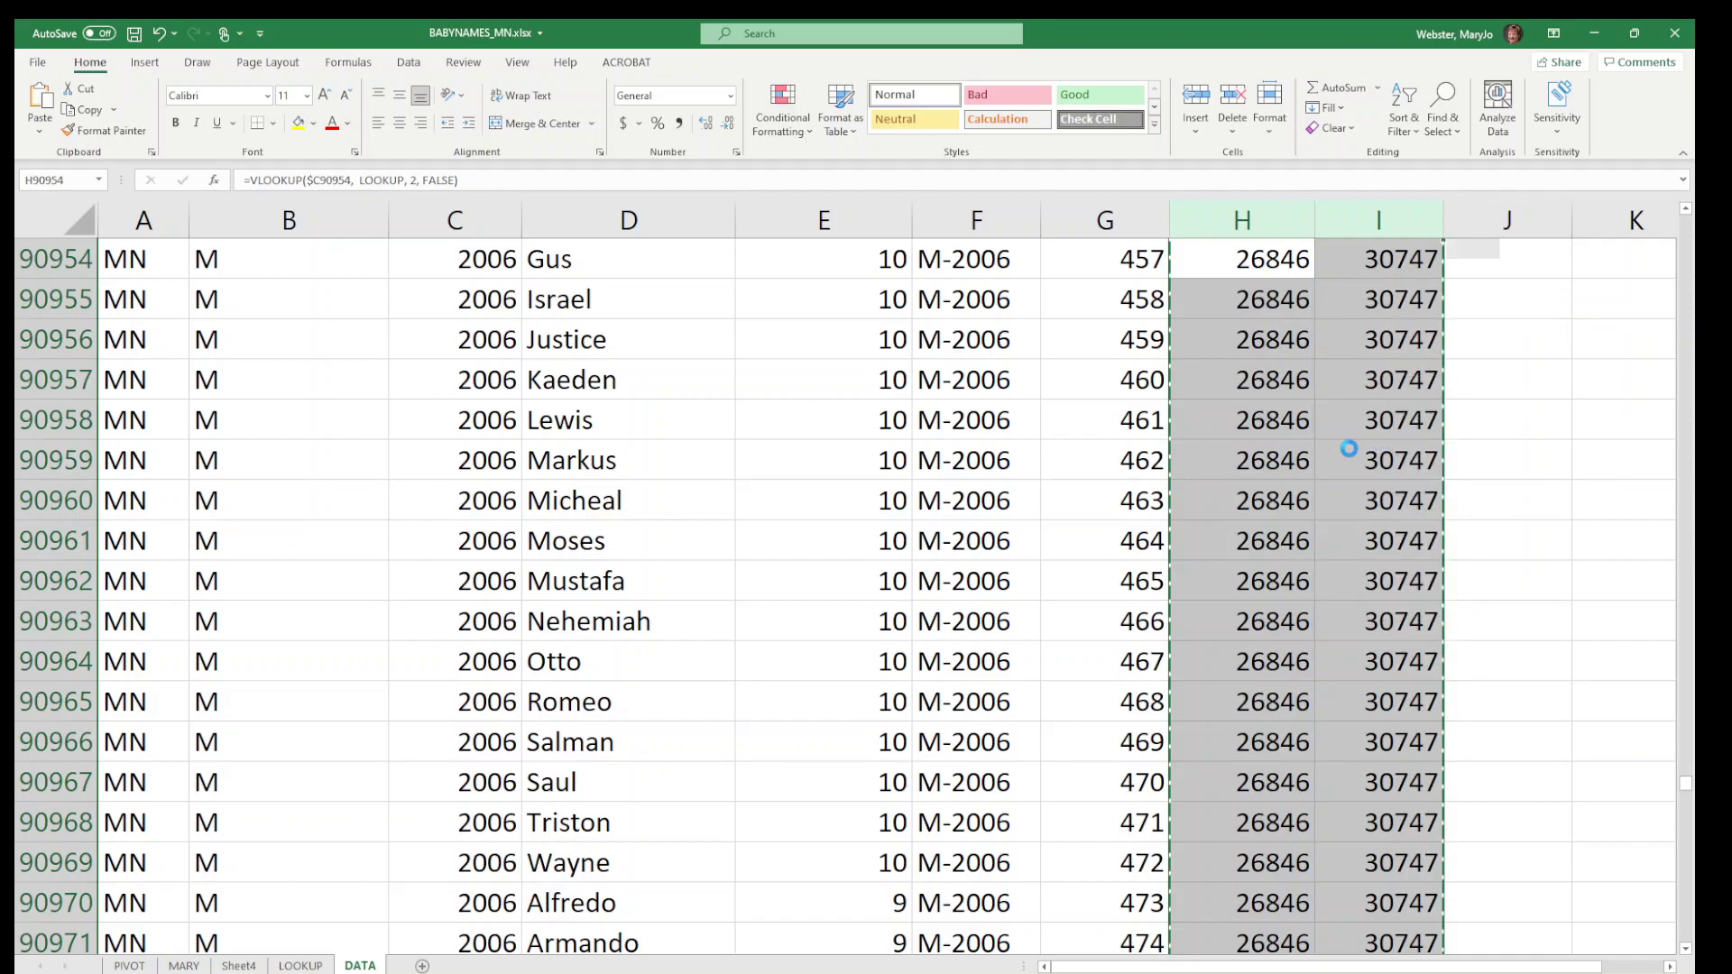
left_click(1322, 495)
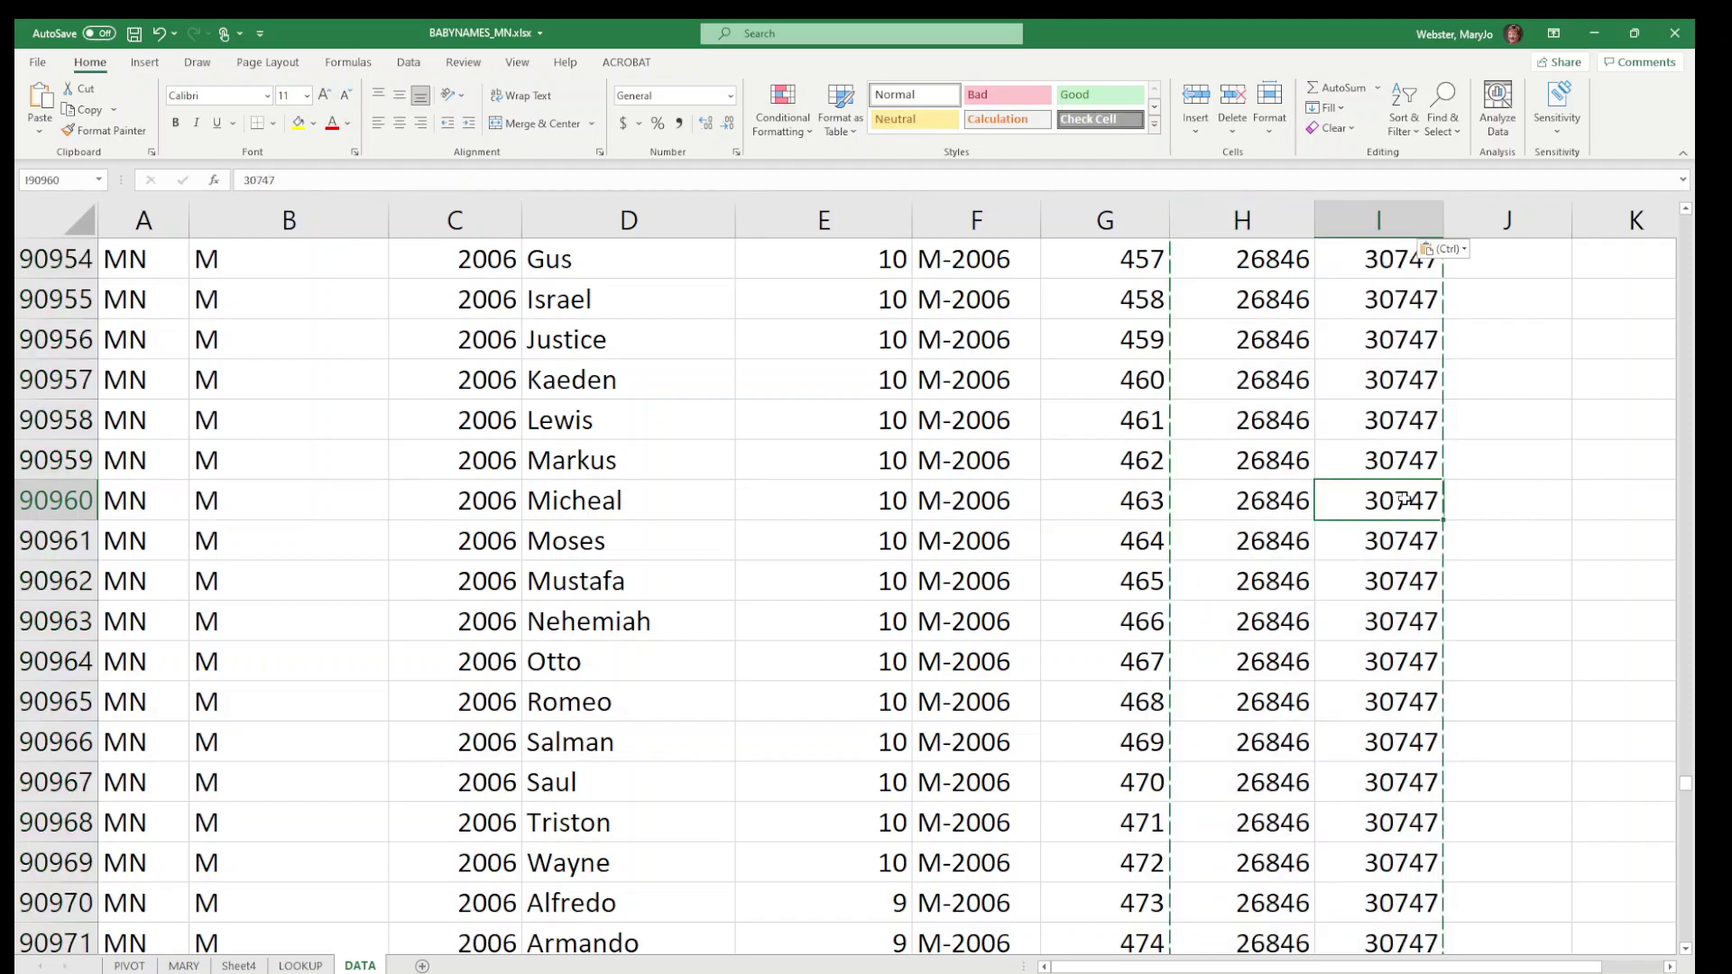
key("ctrl+Home")
left_click(1201, 449)
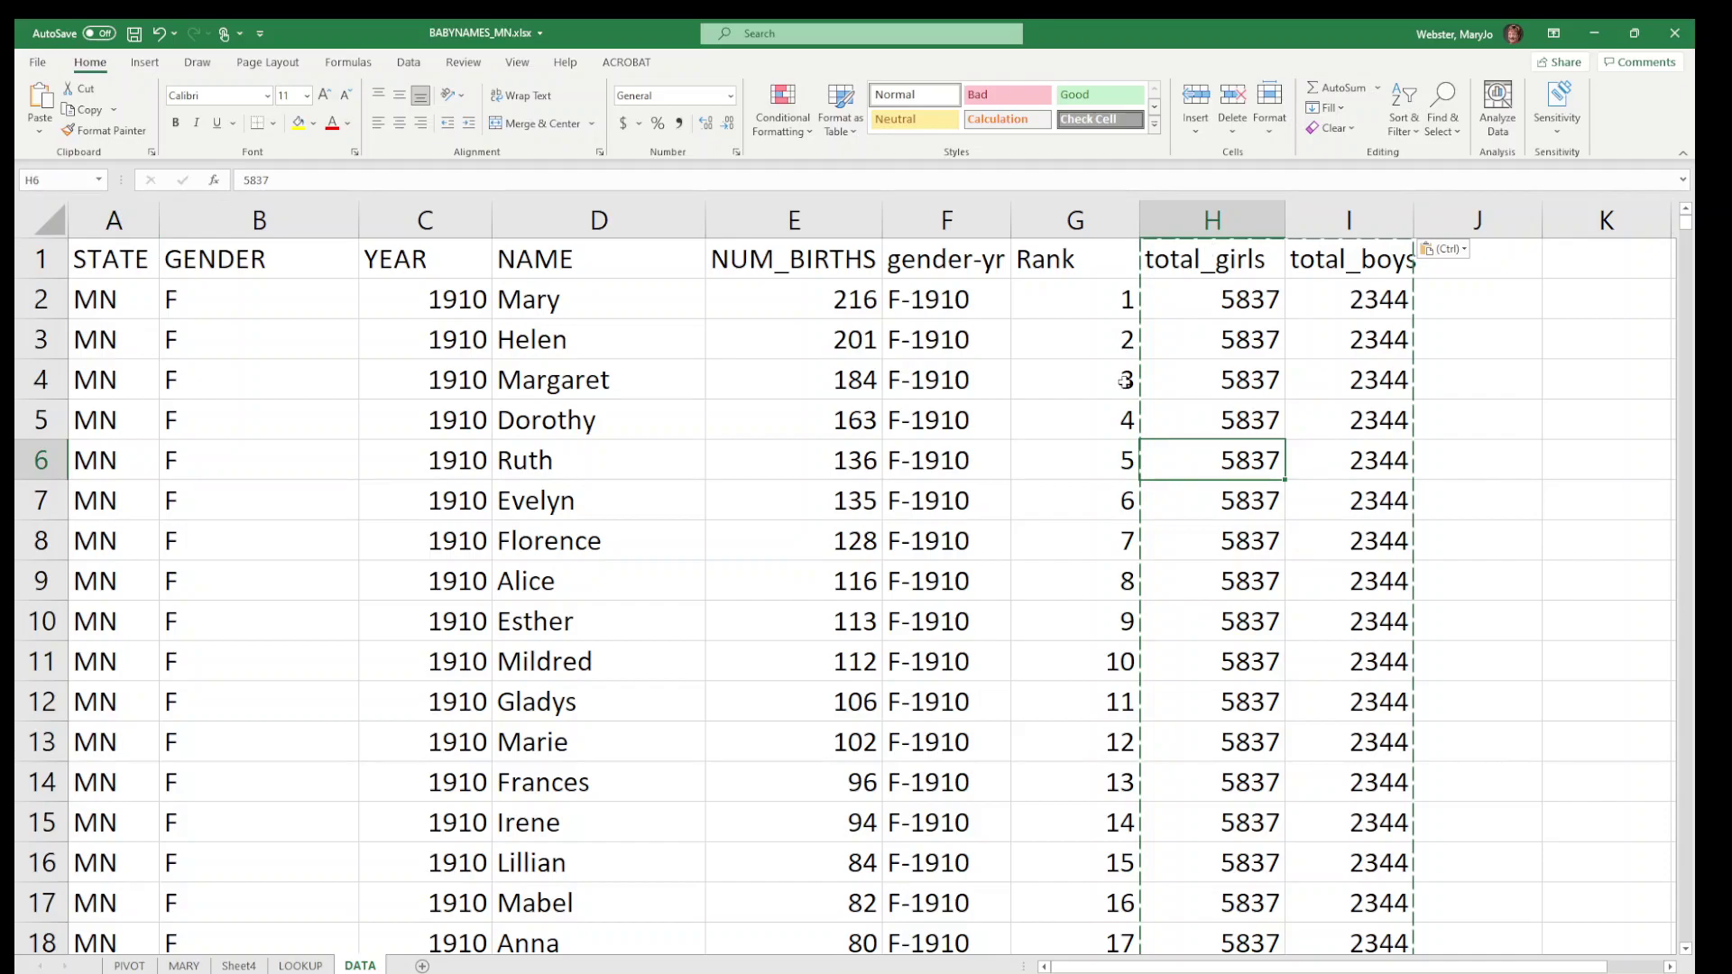
key("Escape")
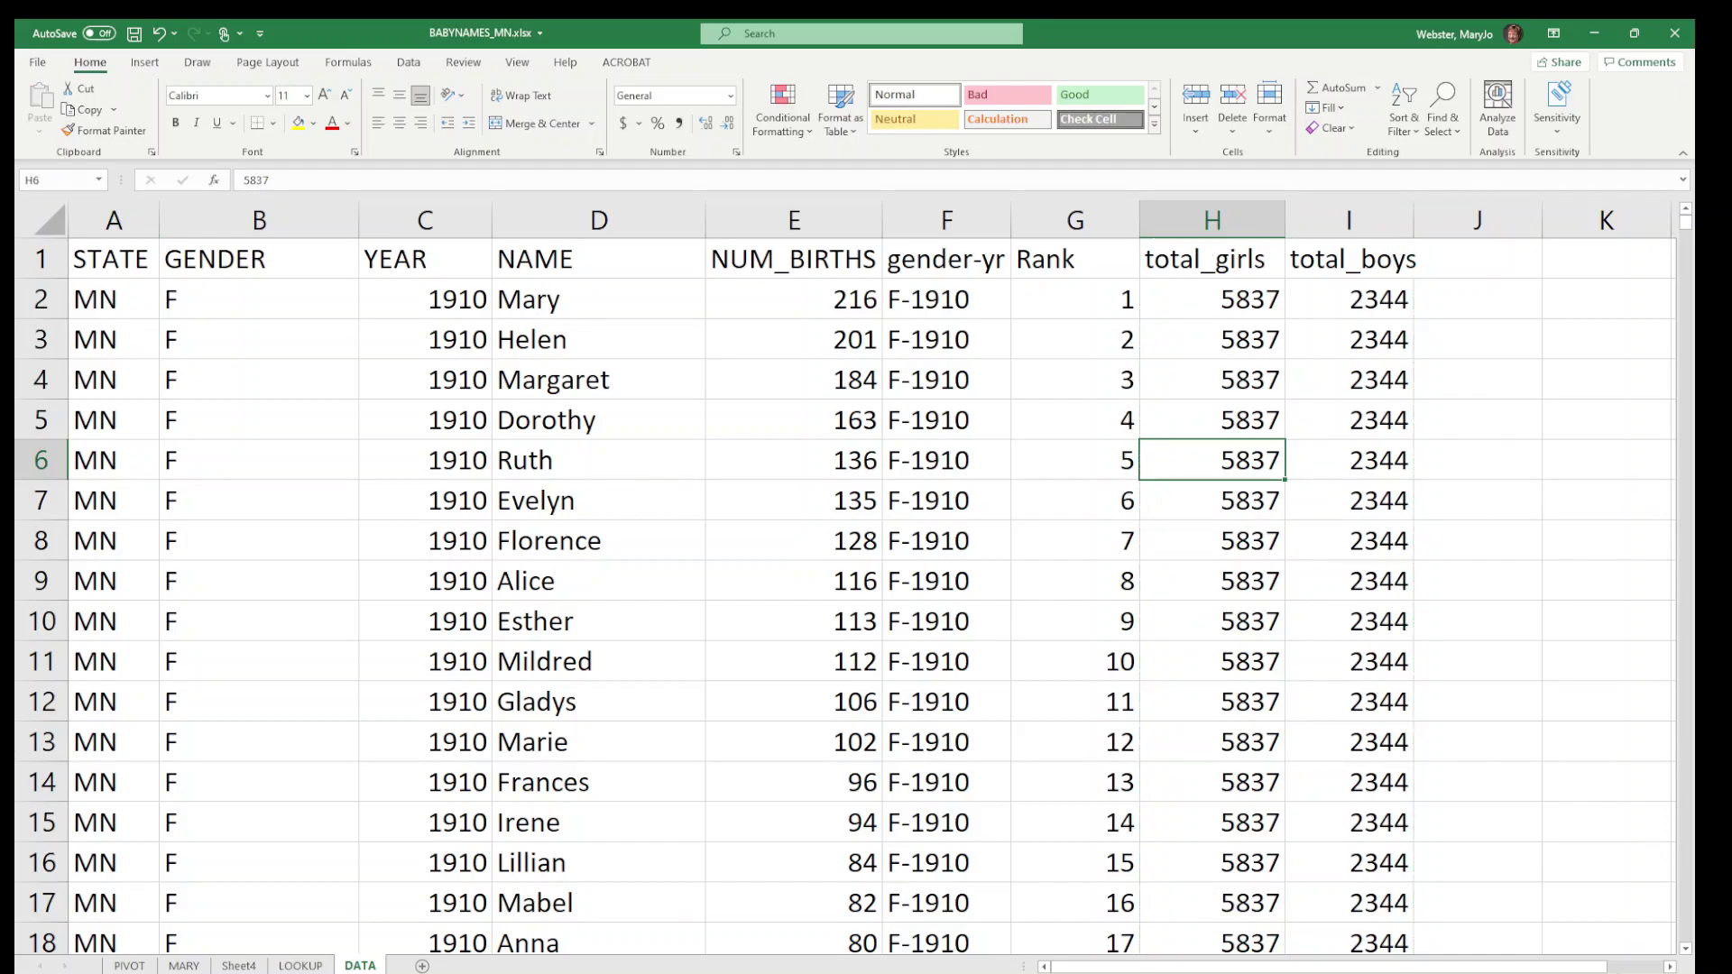
Review the NUM_BIRTHS, GENDER, total_girls and total_boys columns needed to calculate each name's share of births.
left_click(1594, 33)
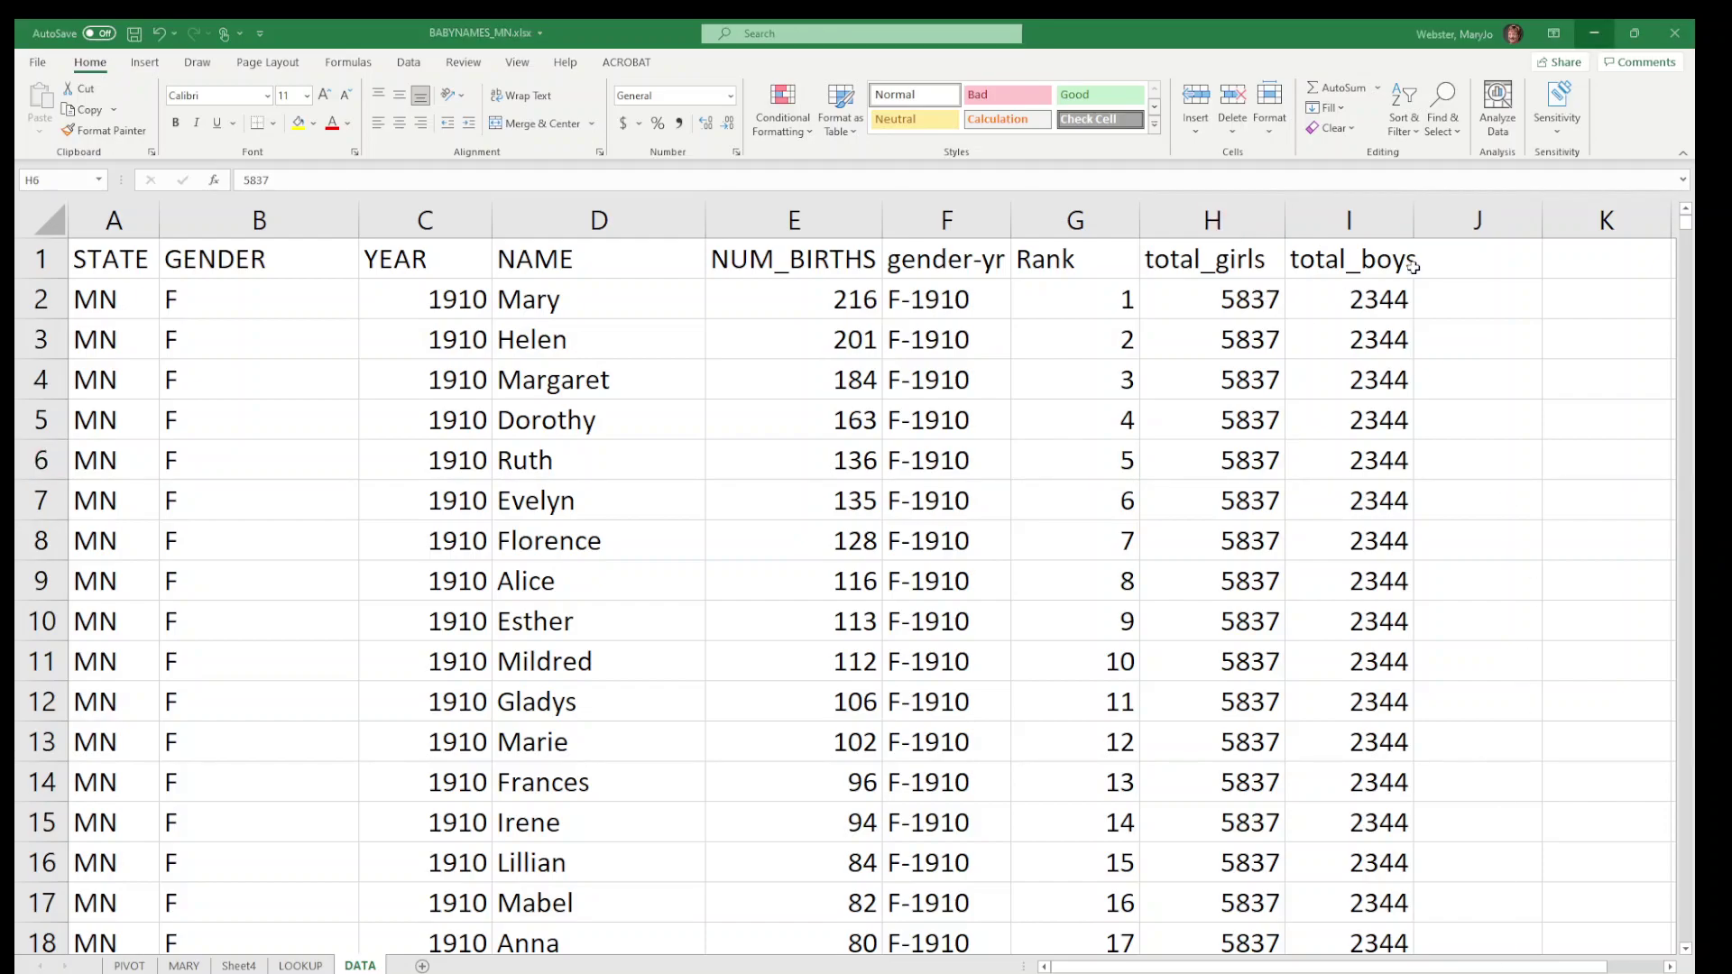
left_click(1436, 262)
left_click(799, 298)
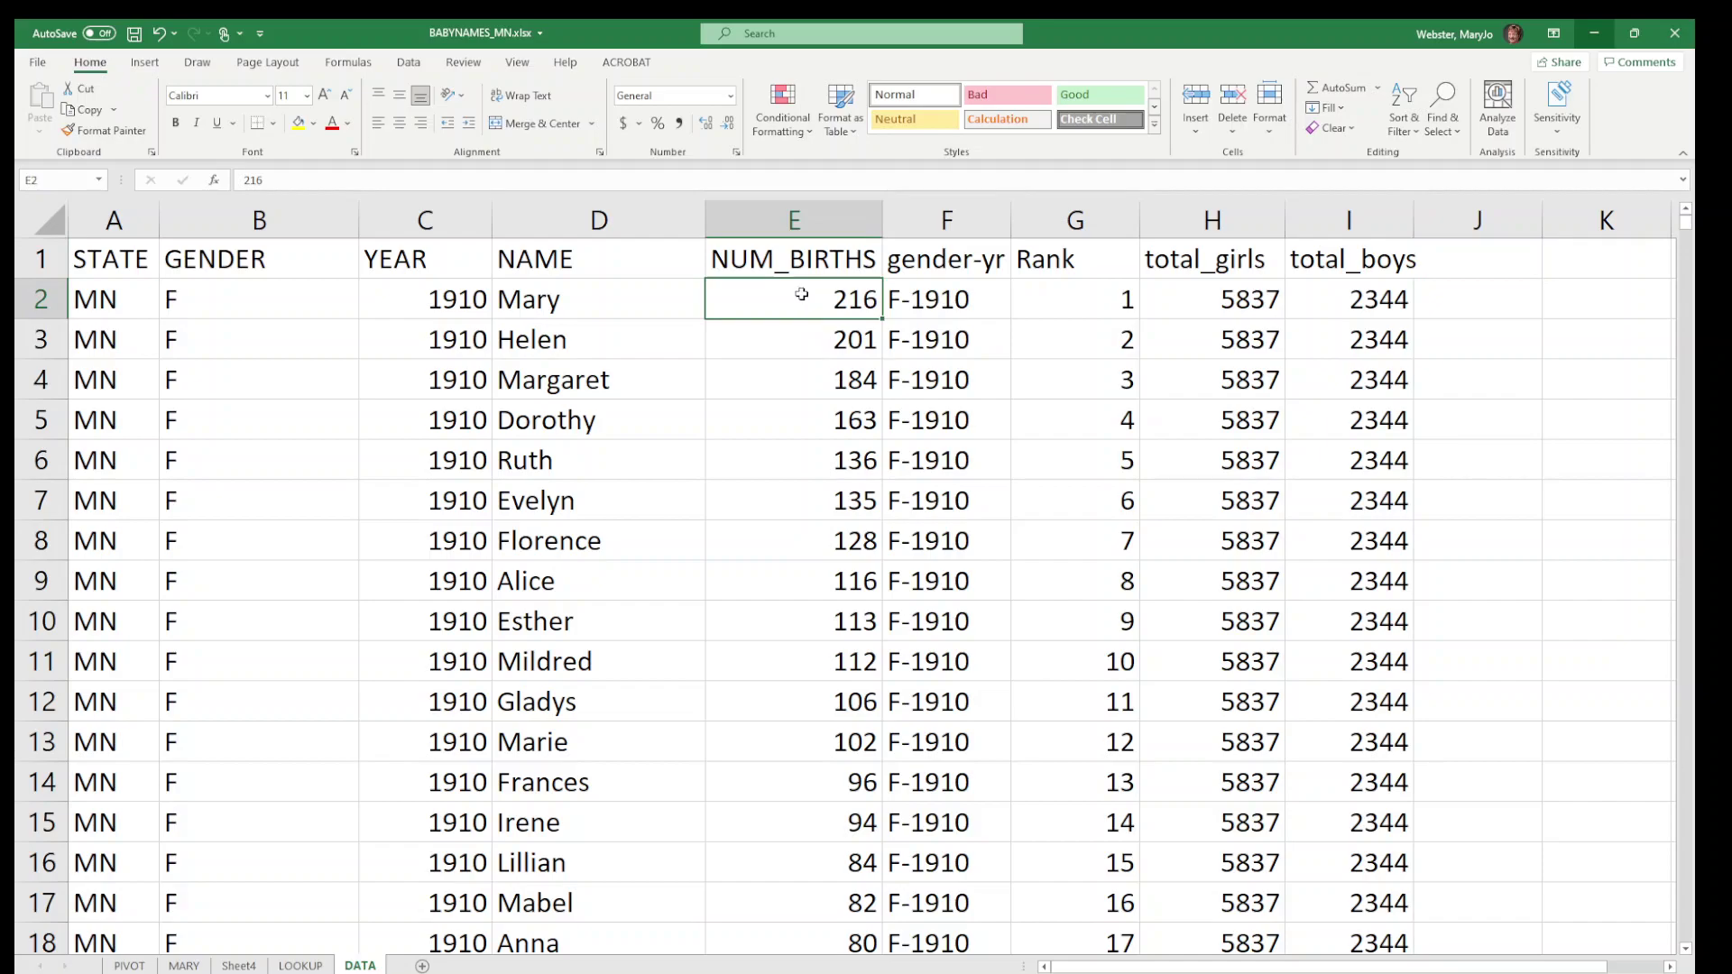
left_click(800, 220)
left_click(801, 287)
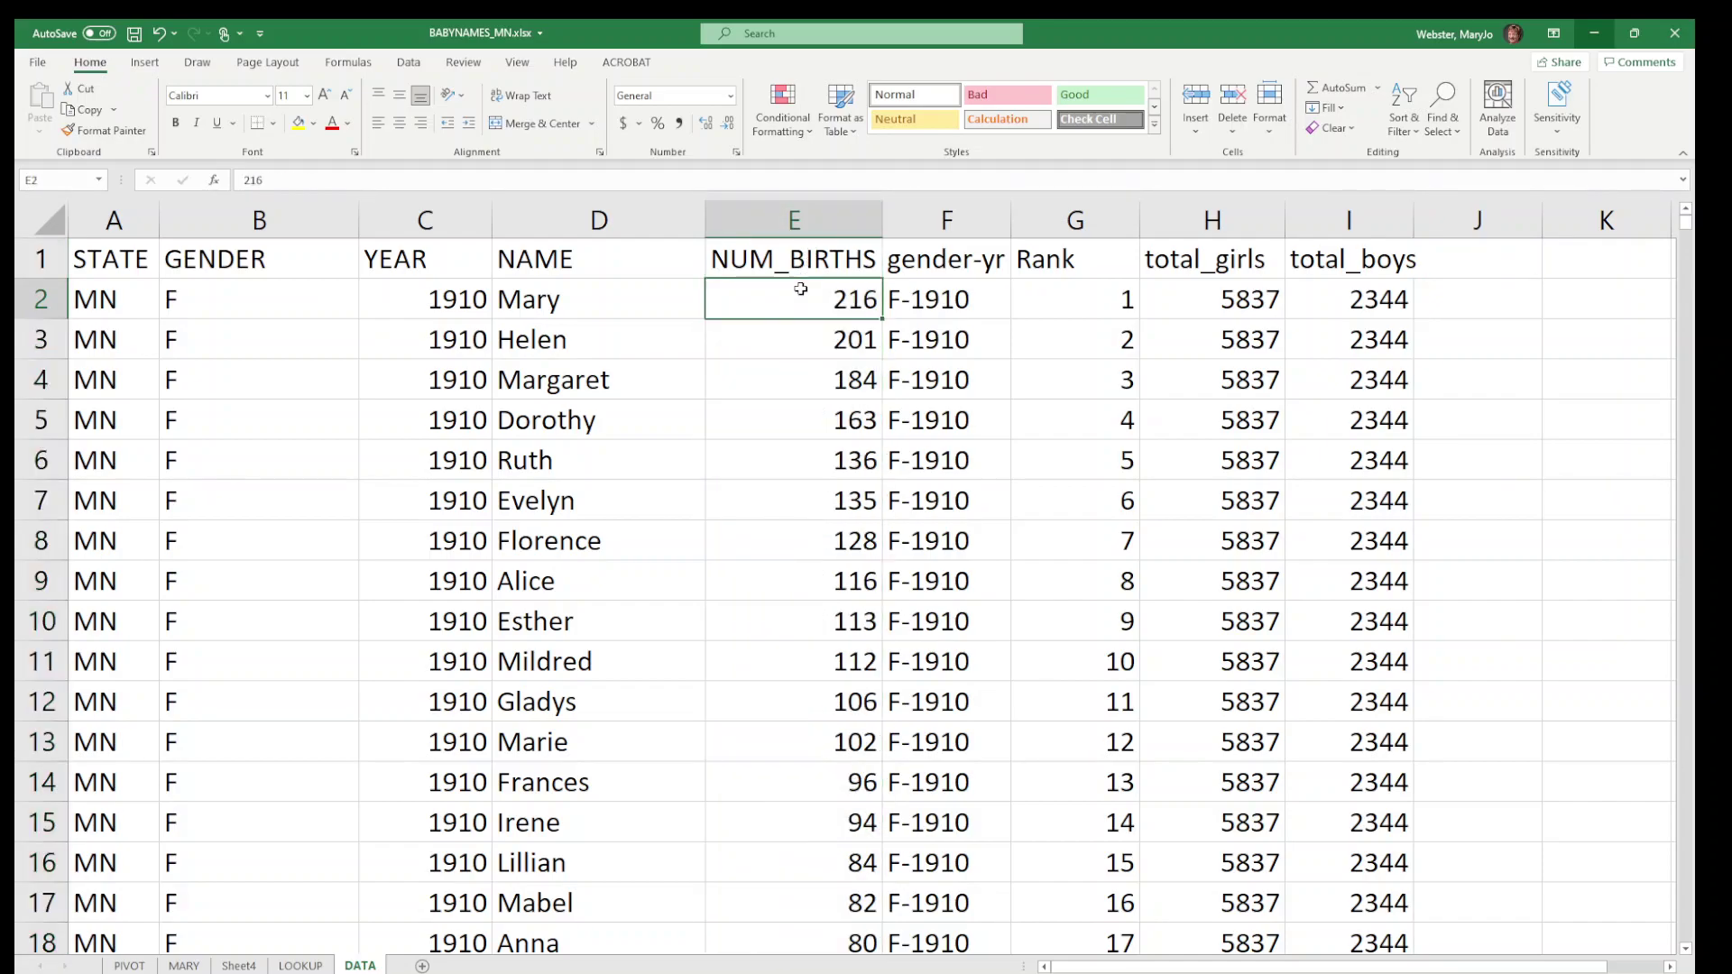
left_click(1241, 301)
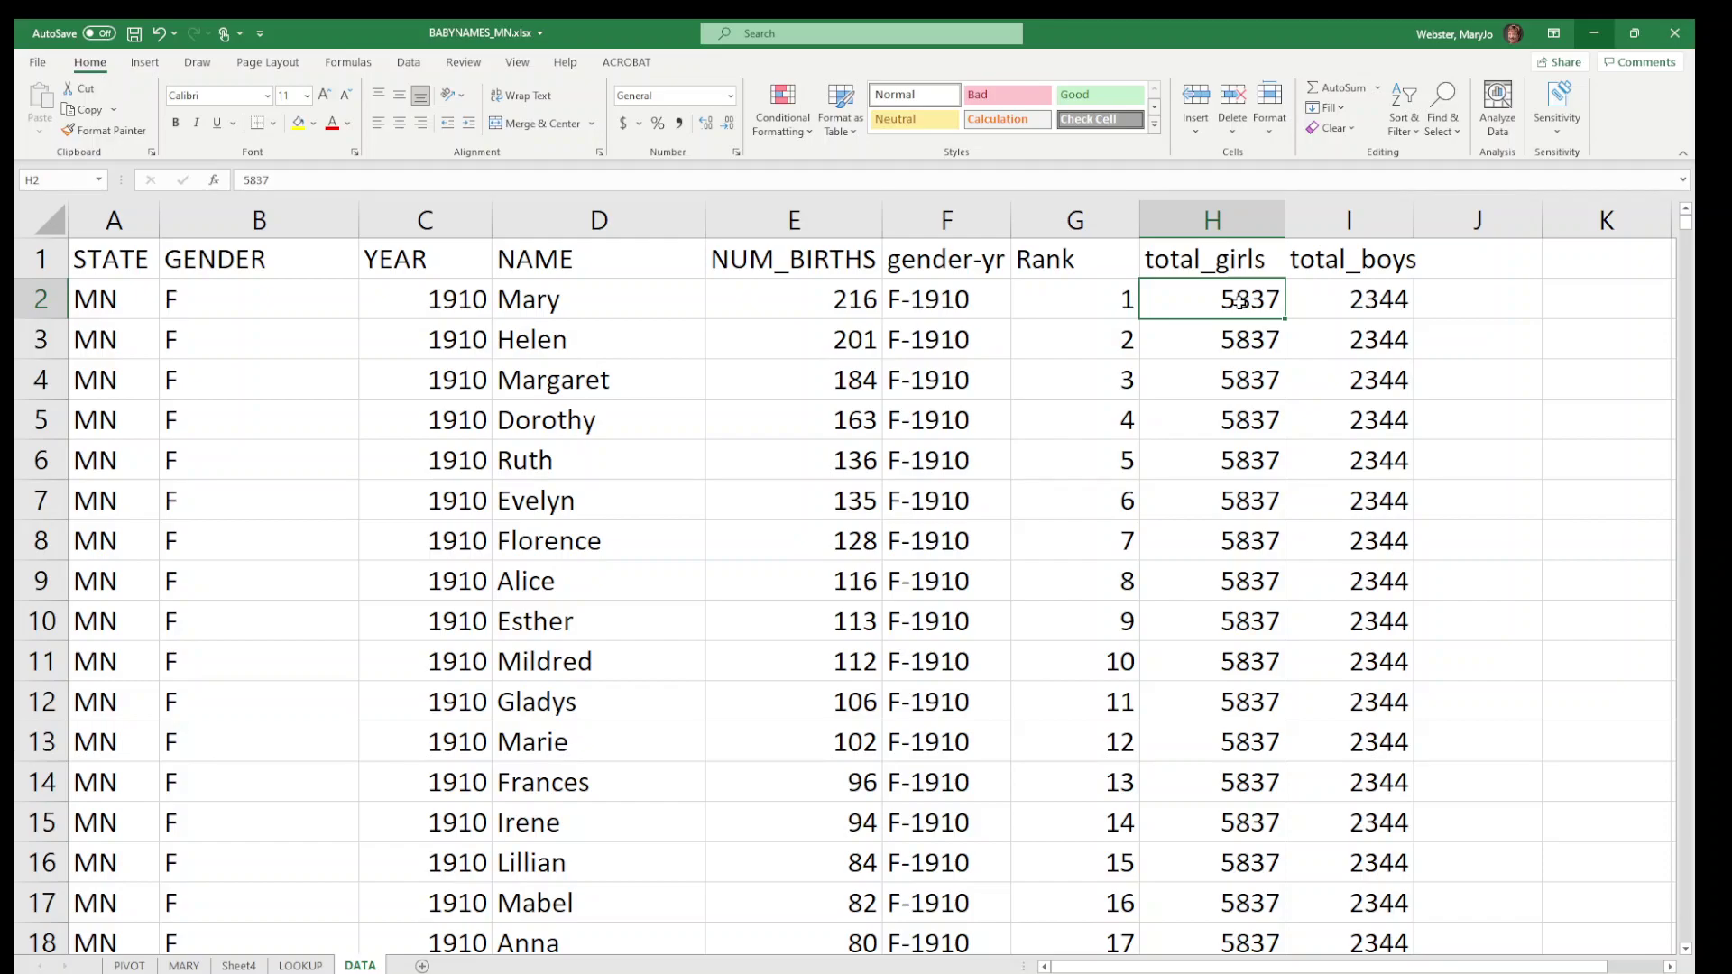
left_click(822, 214)
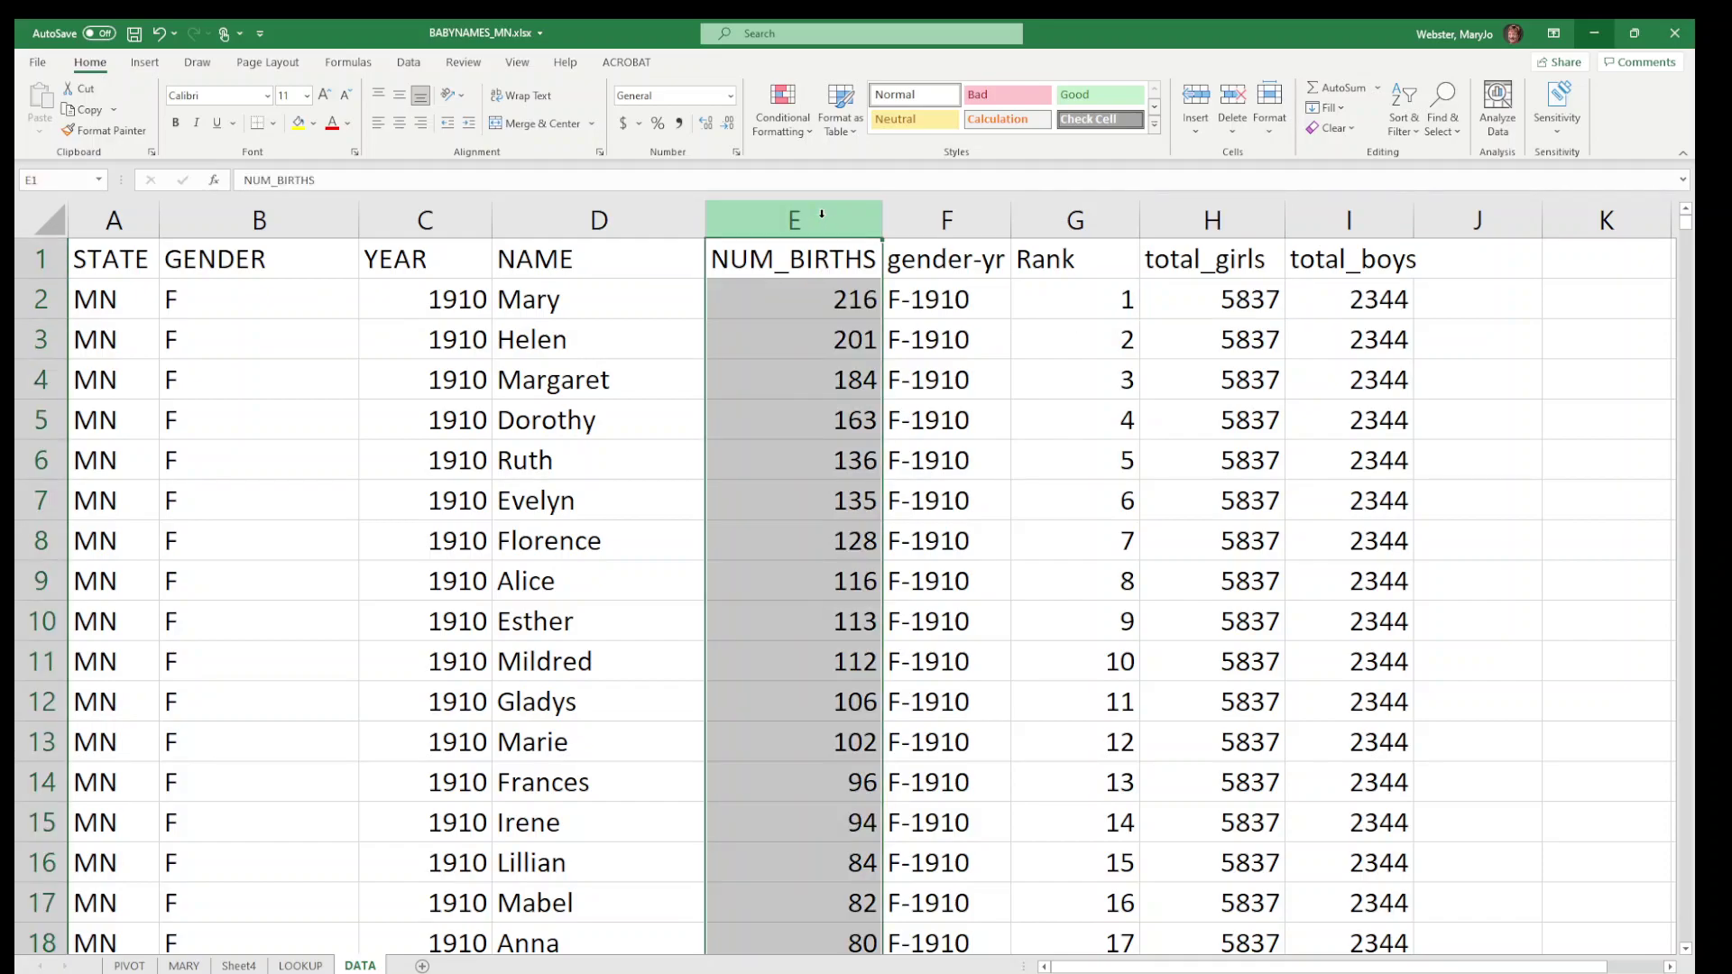
left_click(1229, 217)
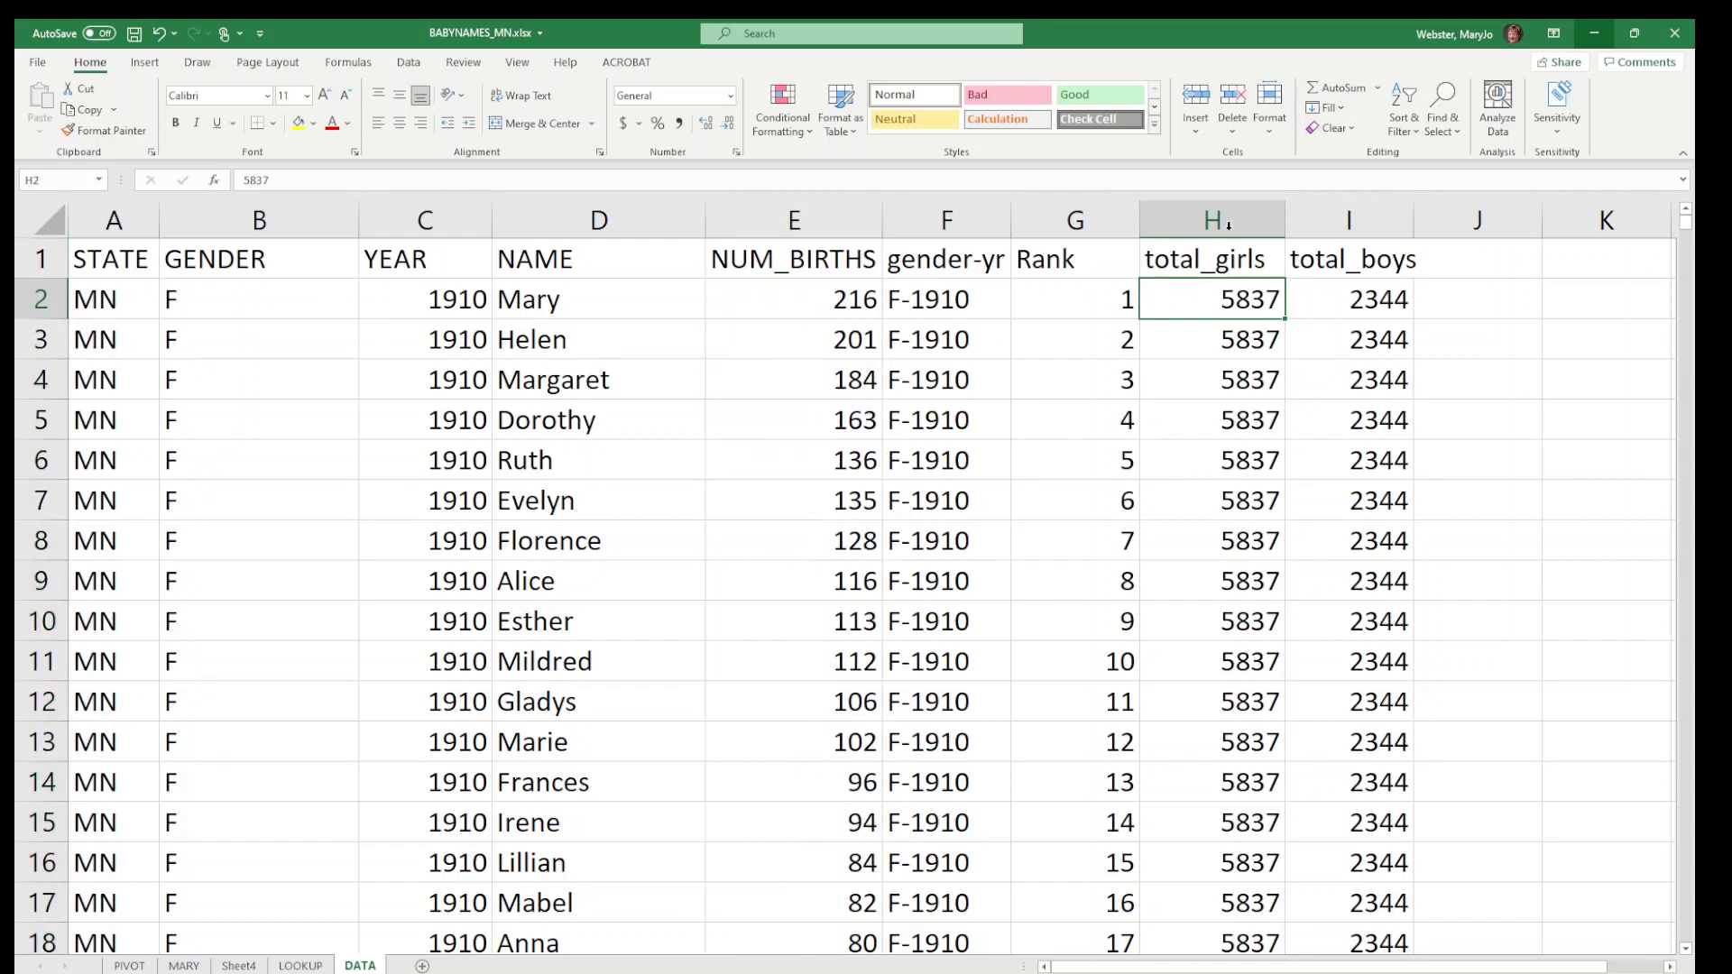
left_click(1352, 220)
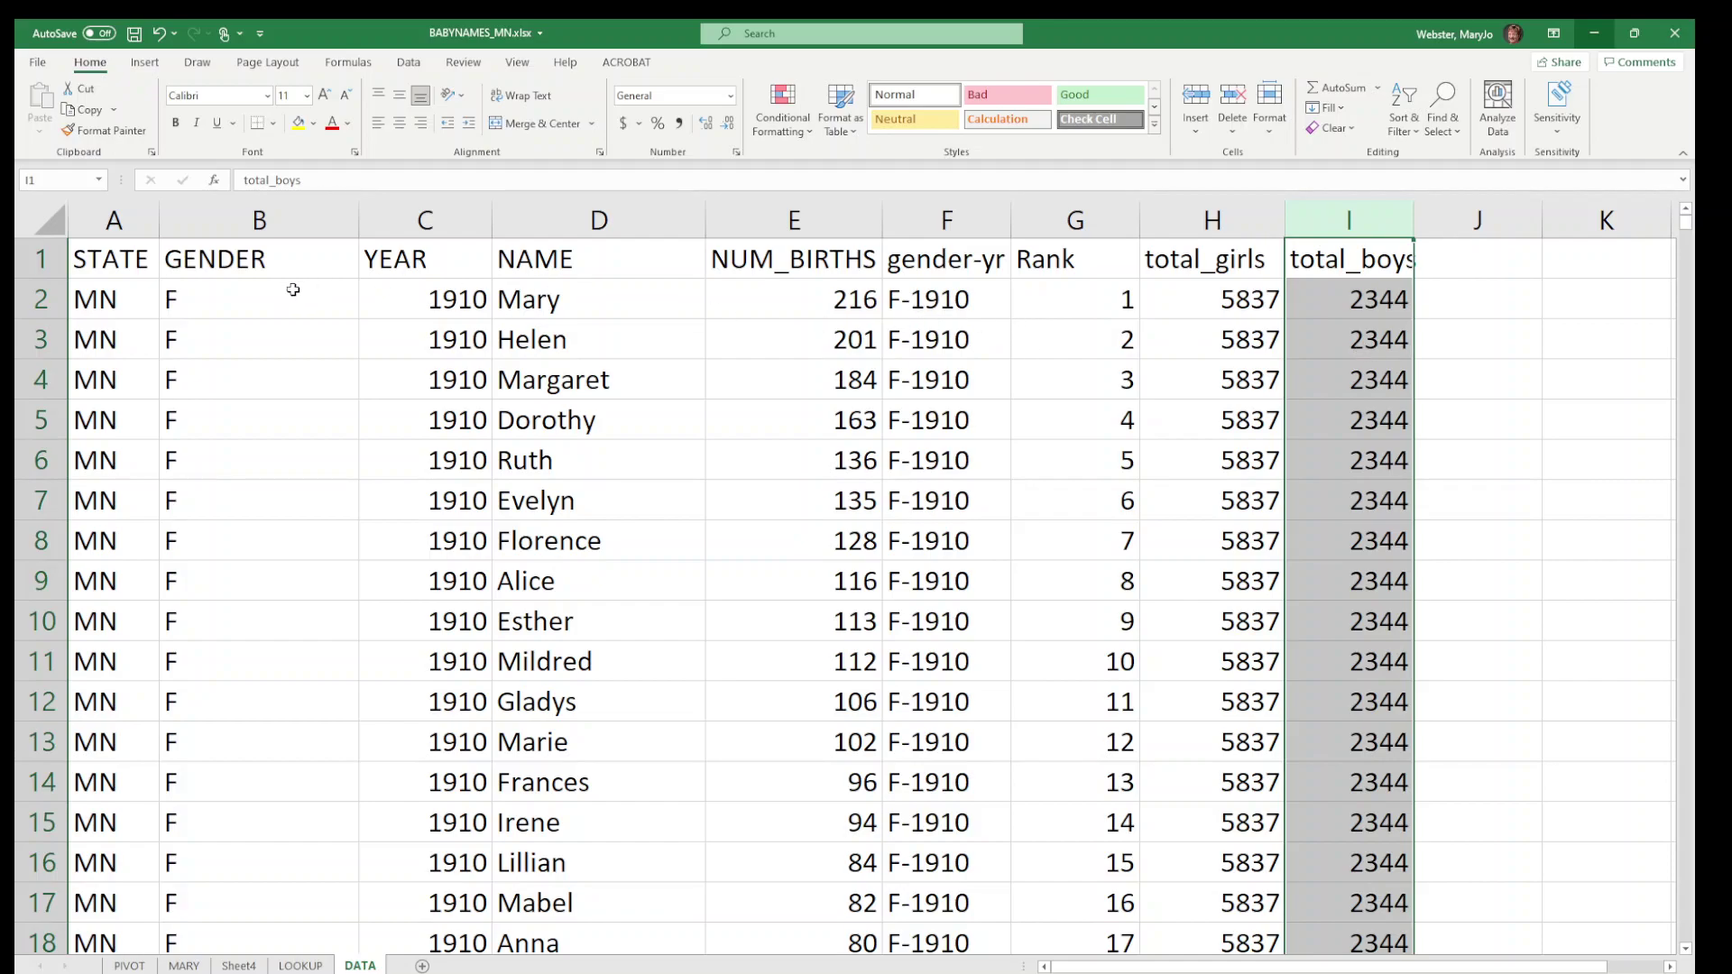
left_click(279, 311)
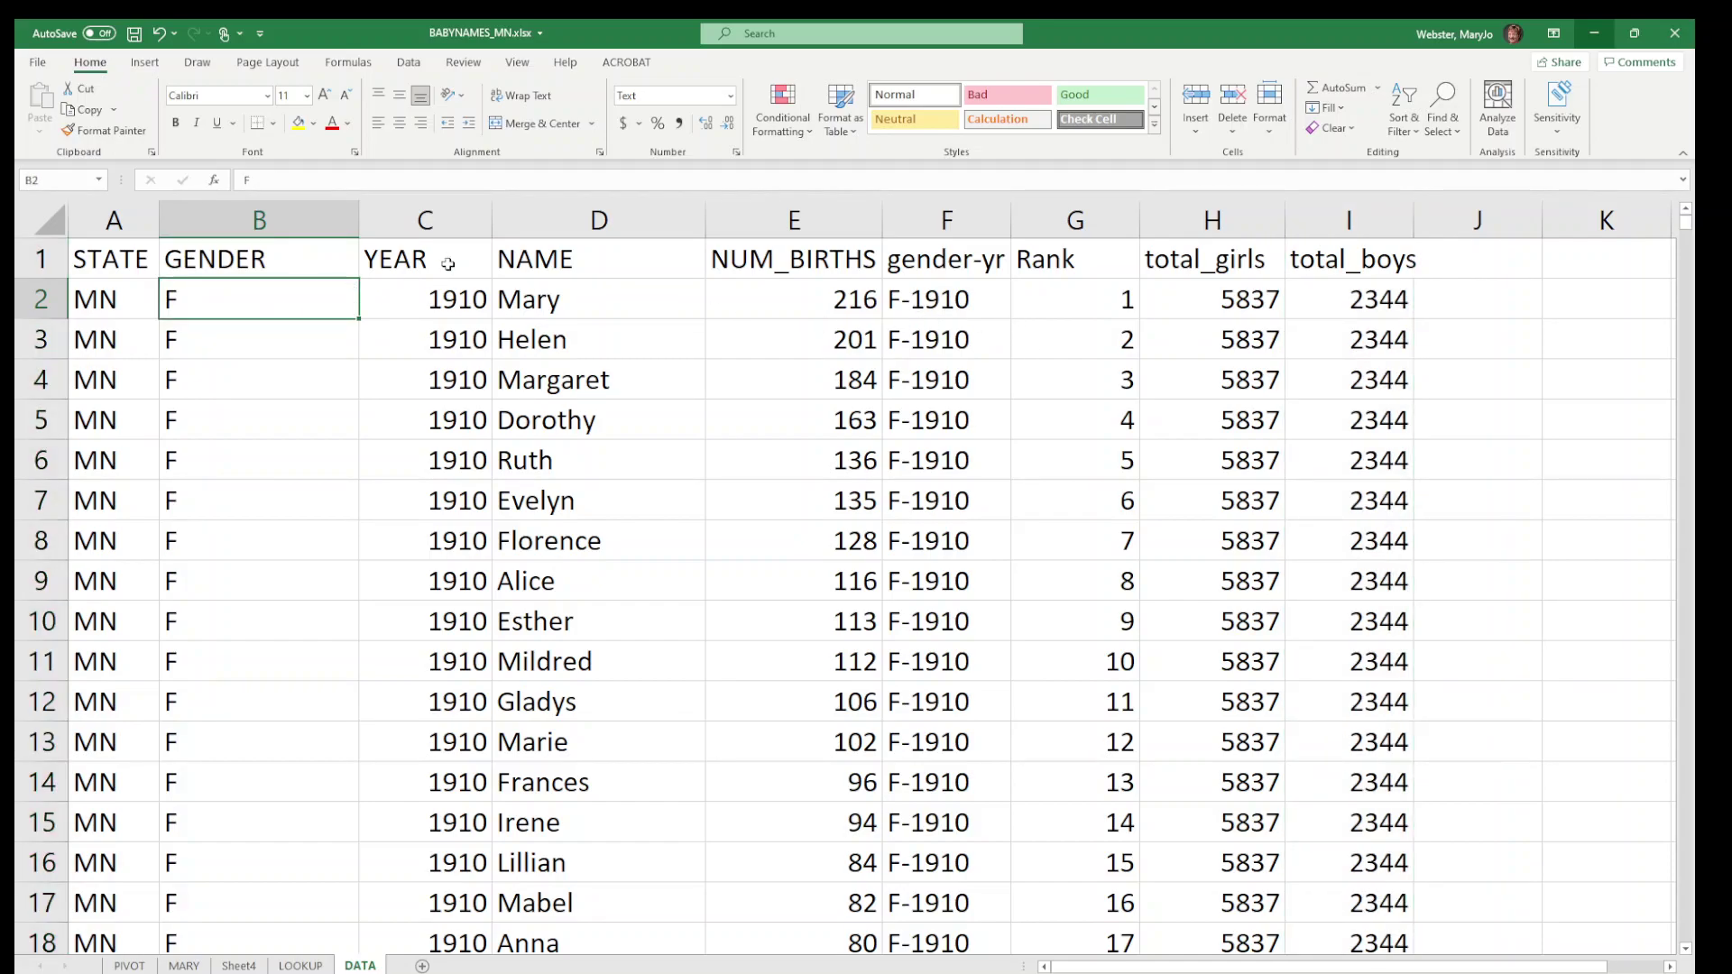
left_click(1261, 307)
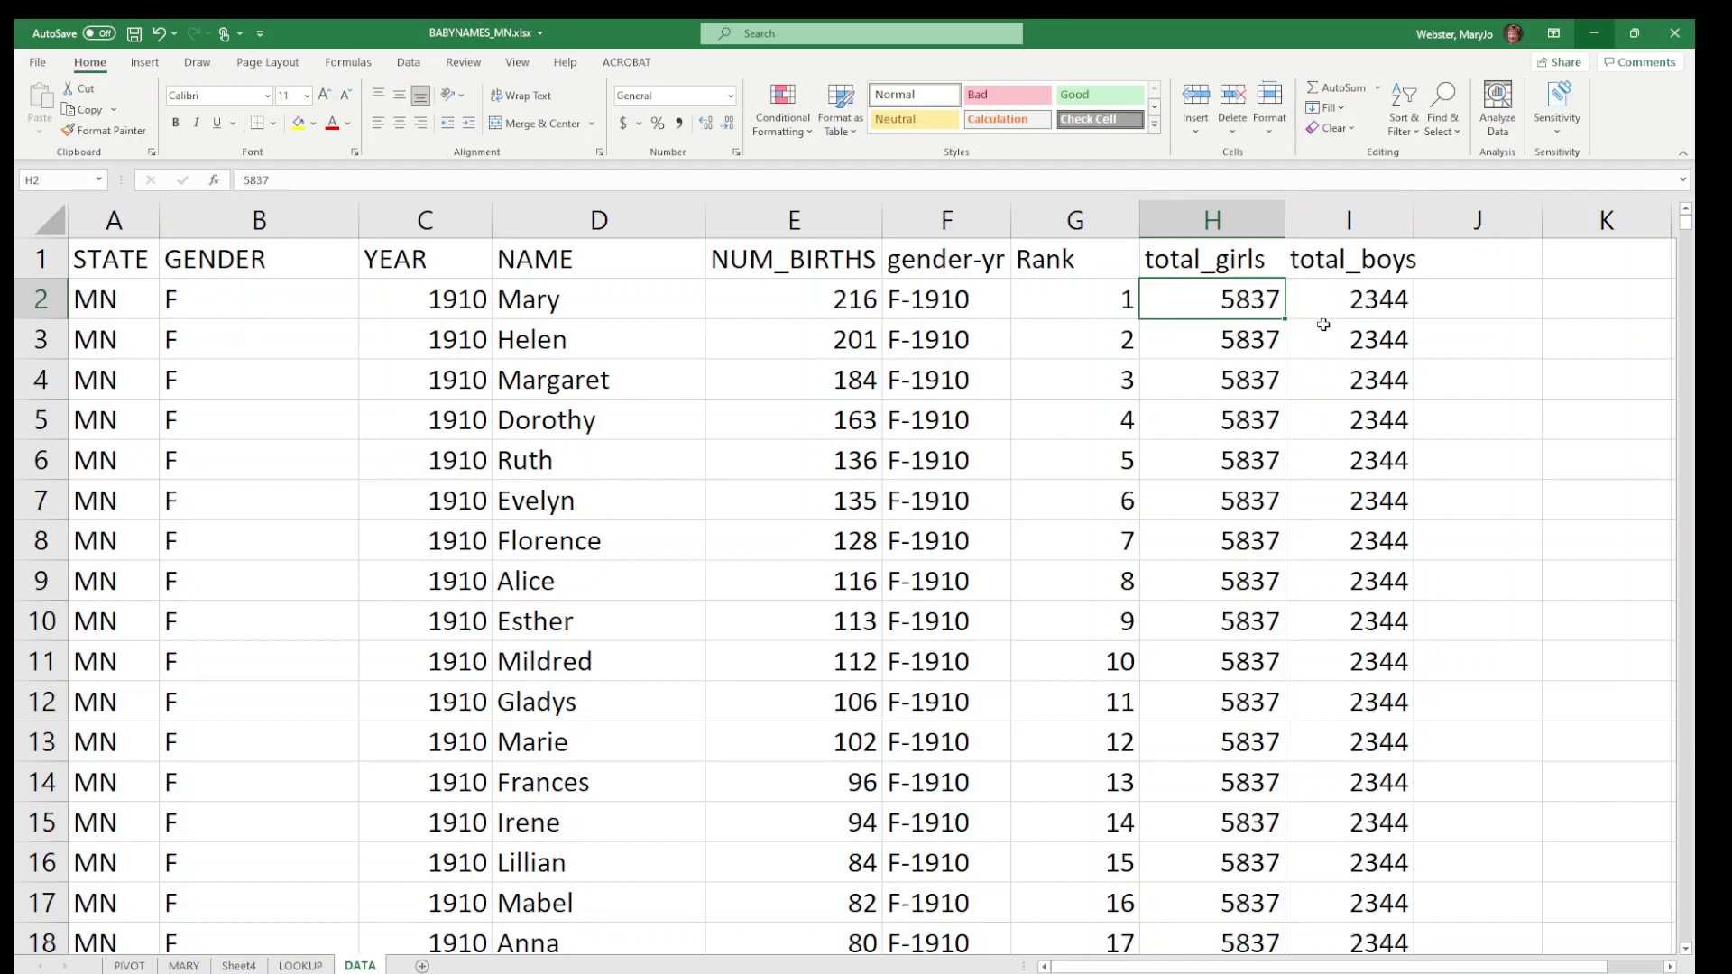
left_click(1400, 307)
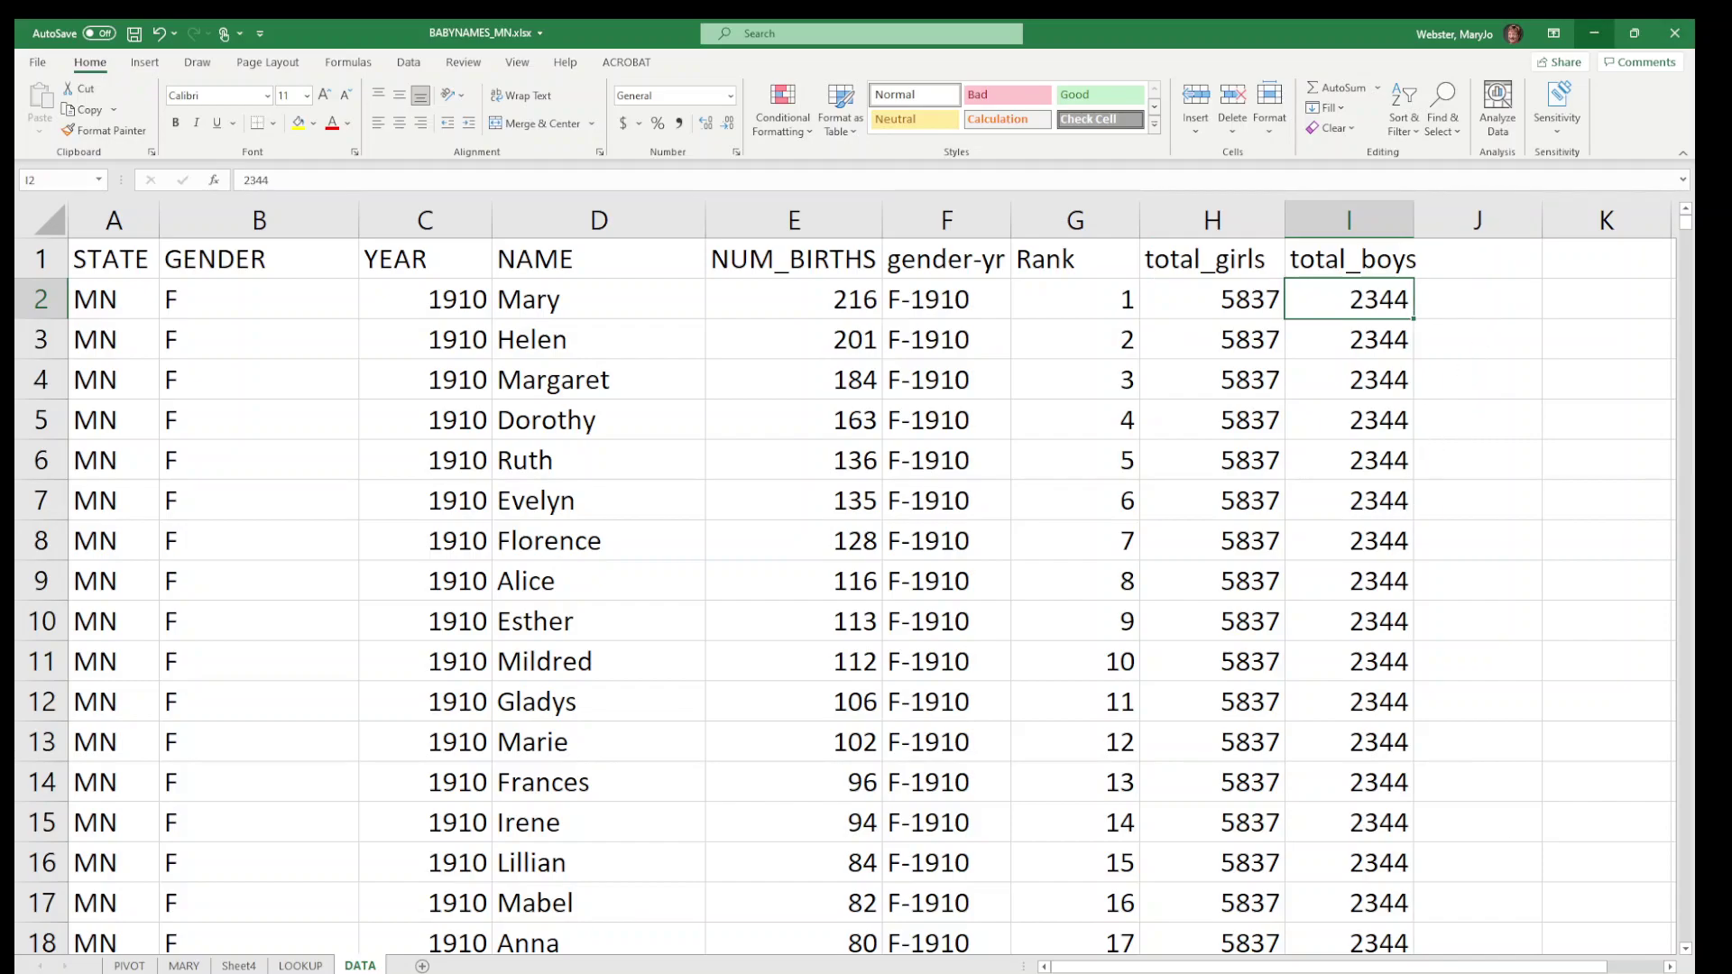
Switch to the Word document and examine each part of =IF(B2 = “F” , E2/H2 , E2/I2), keeping the sheet's first rows in view.
key("alt+Tab")
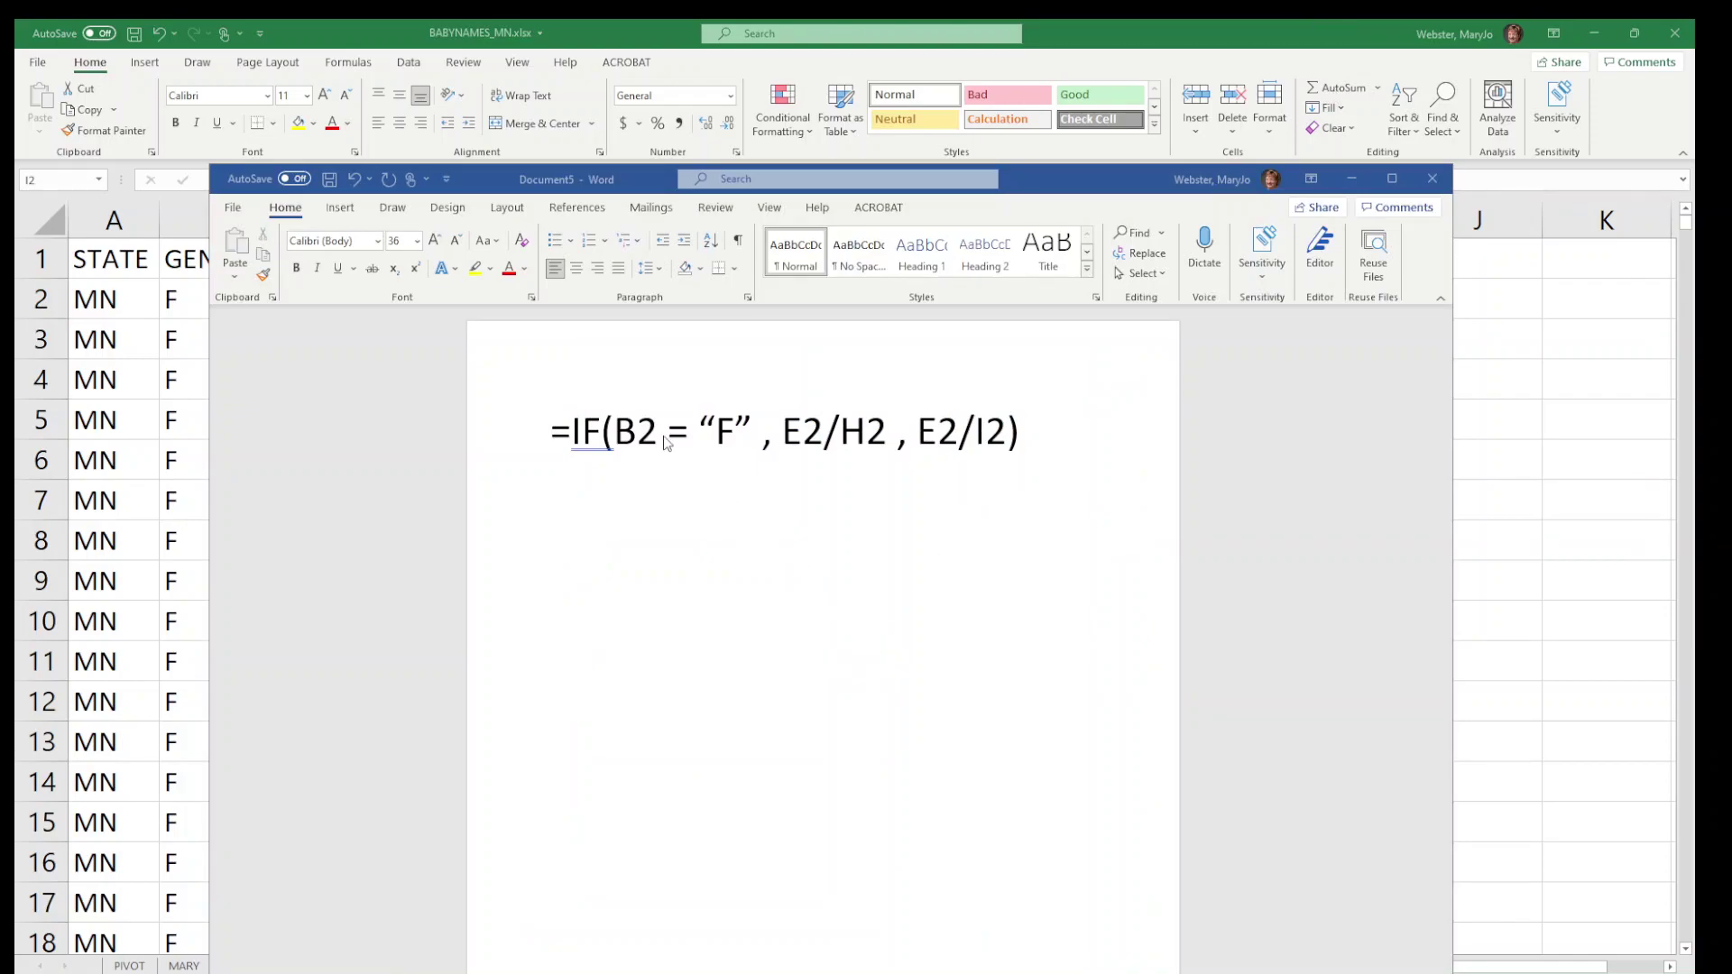
left_click(740, 433)
left_click_drag(758, 433, 614, 438)
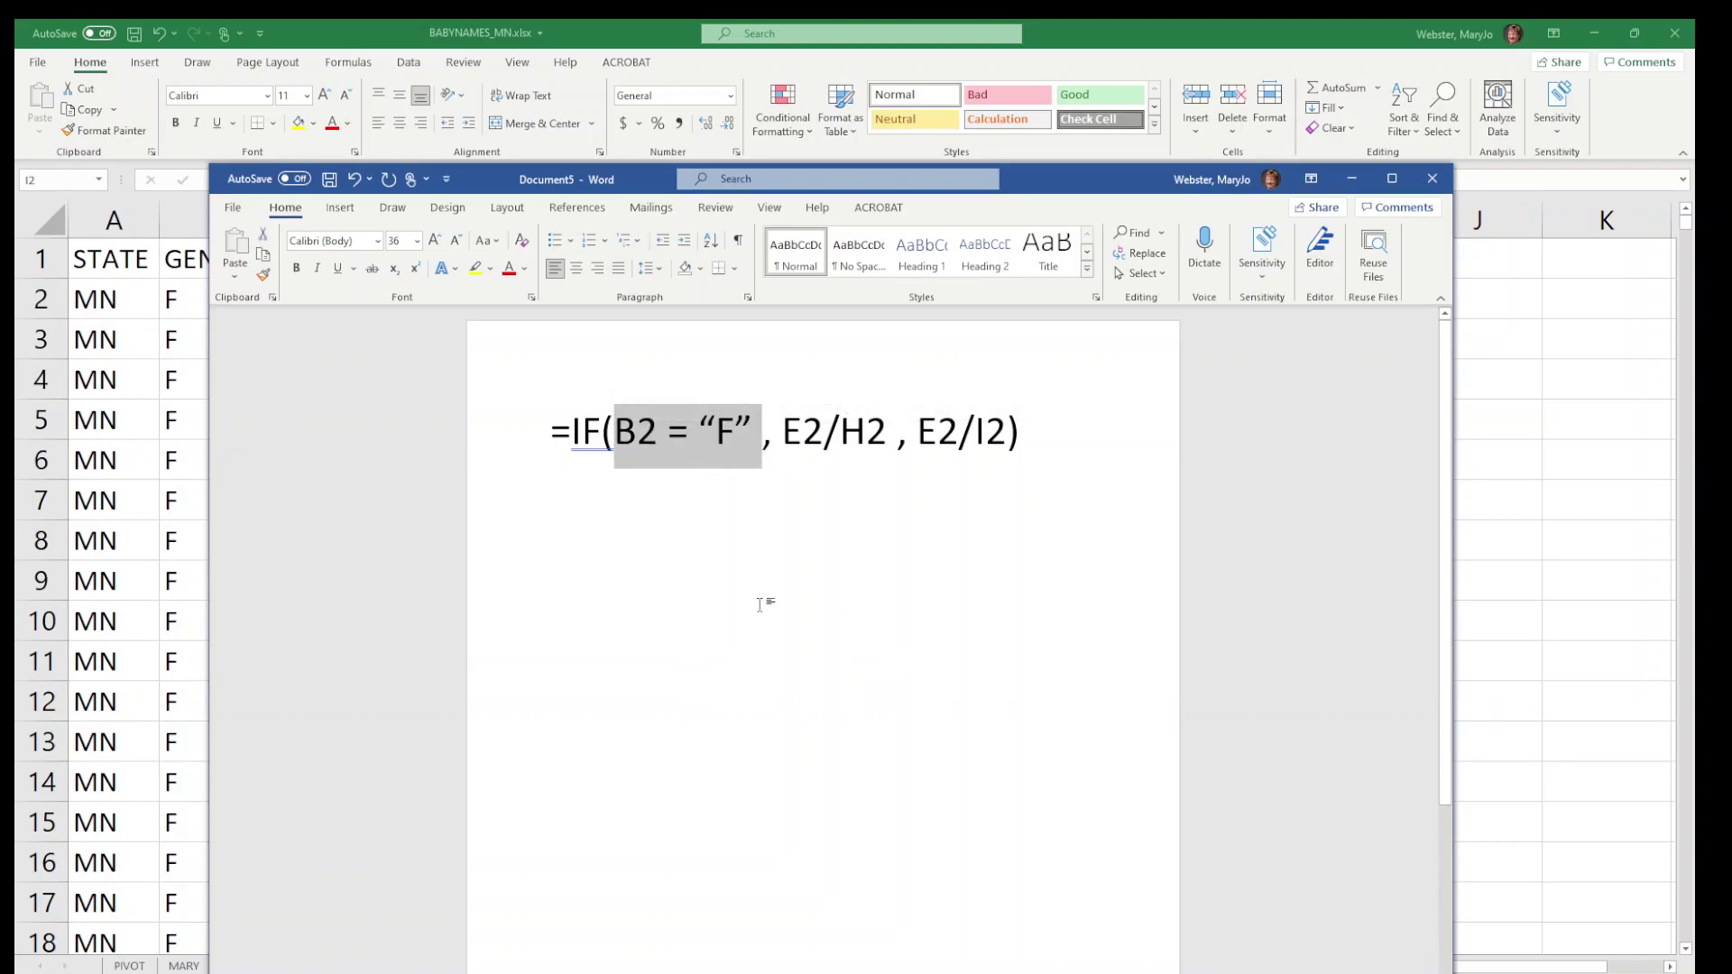
left_click_drag(1032, 173, 1039, 382)
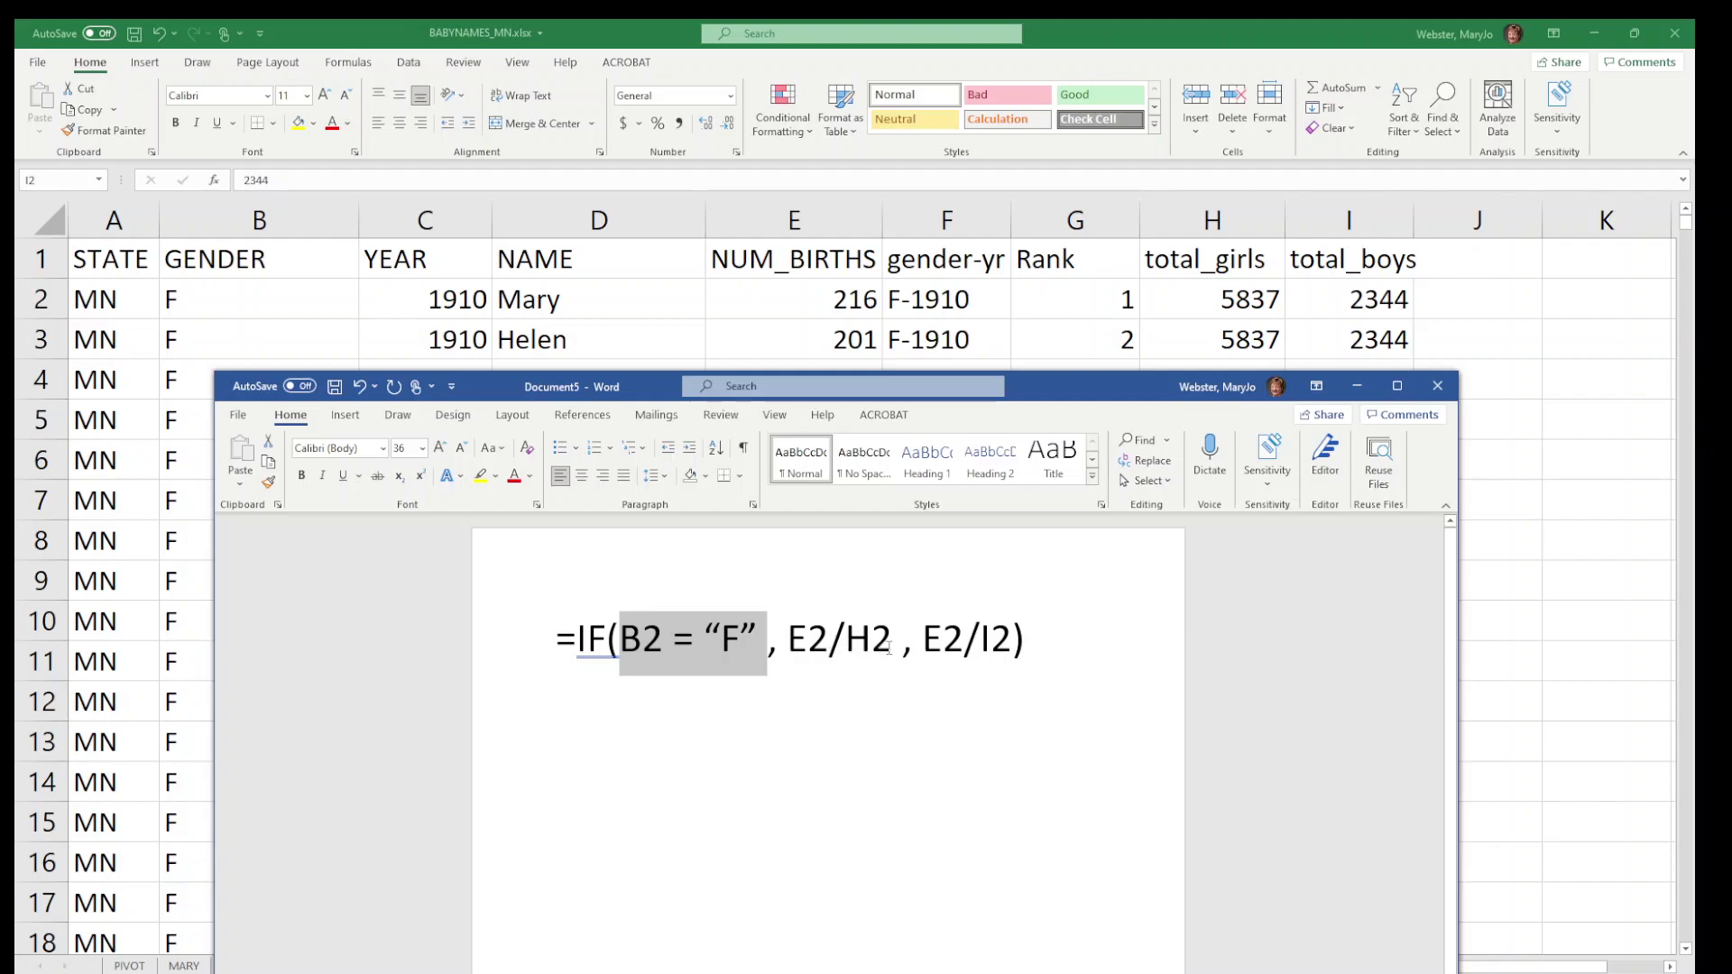
left_click(890, 648)
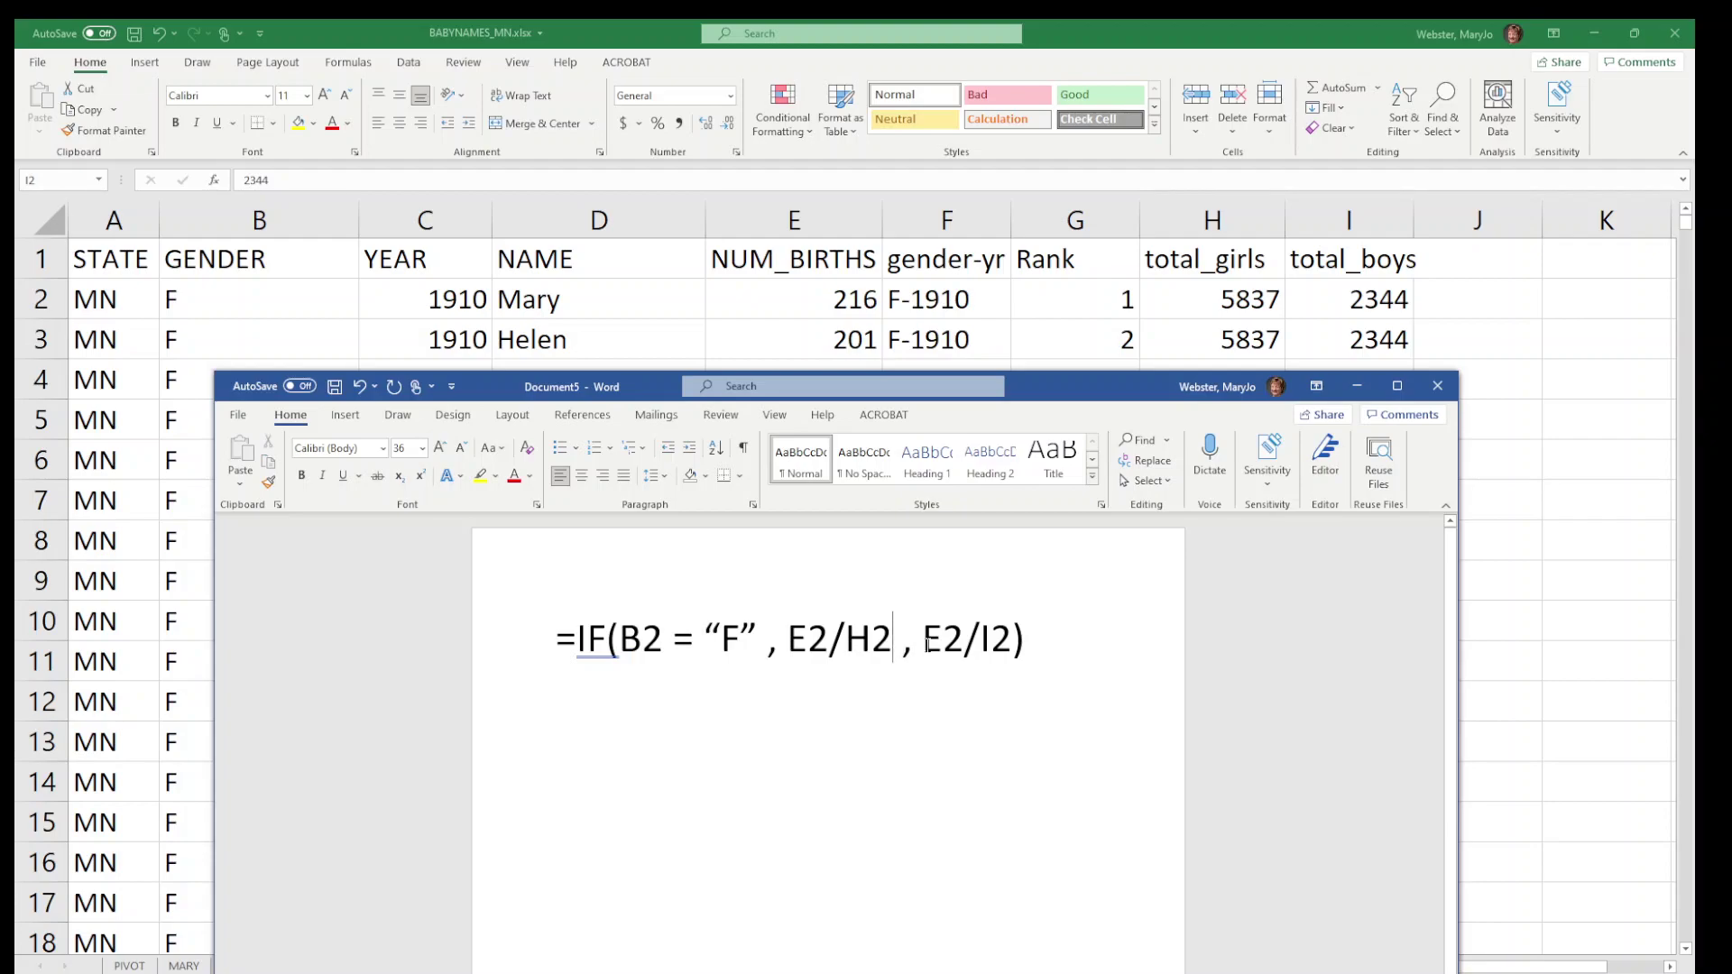
left_click_drag(922, 643, 1011, 643)
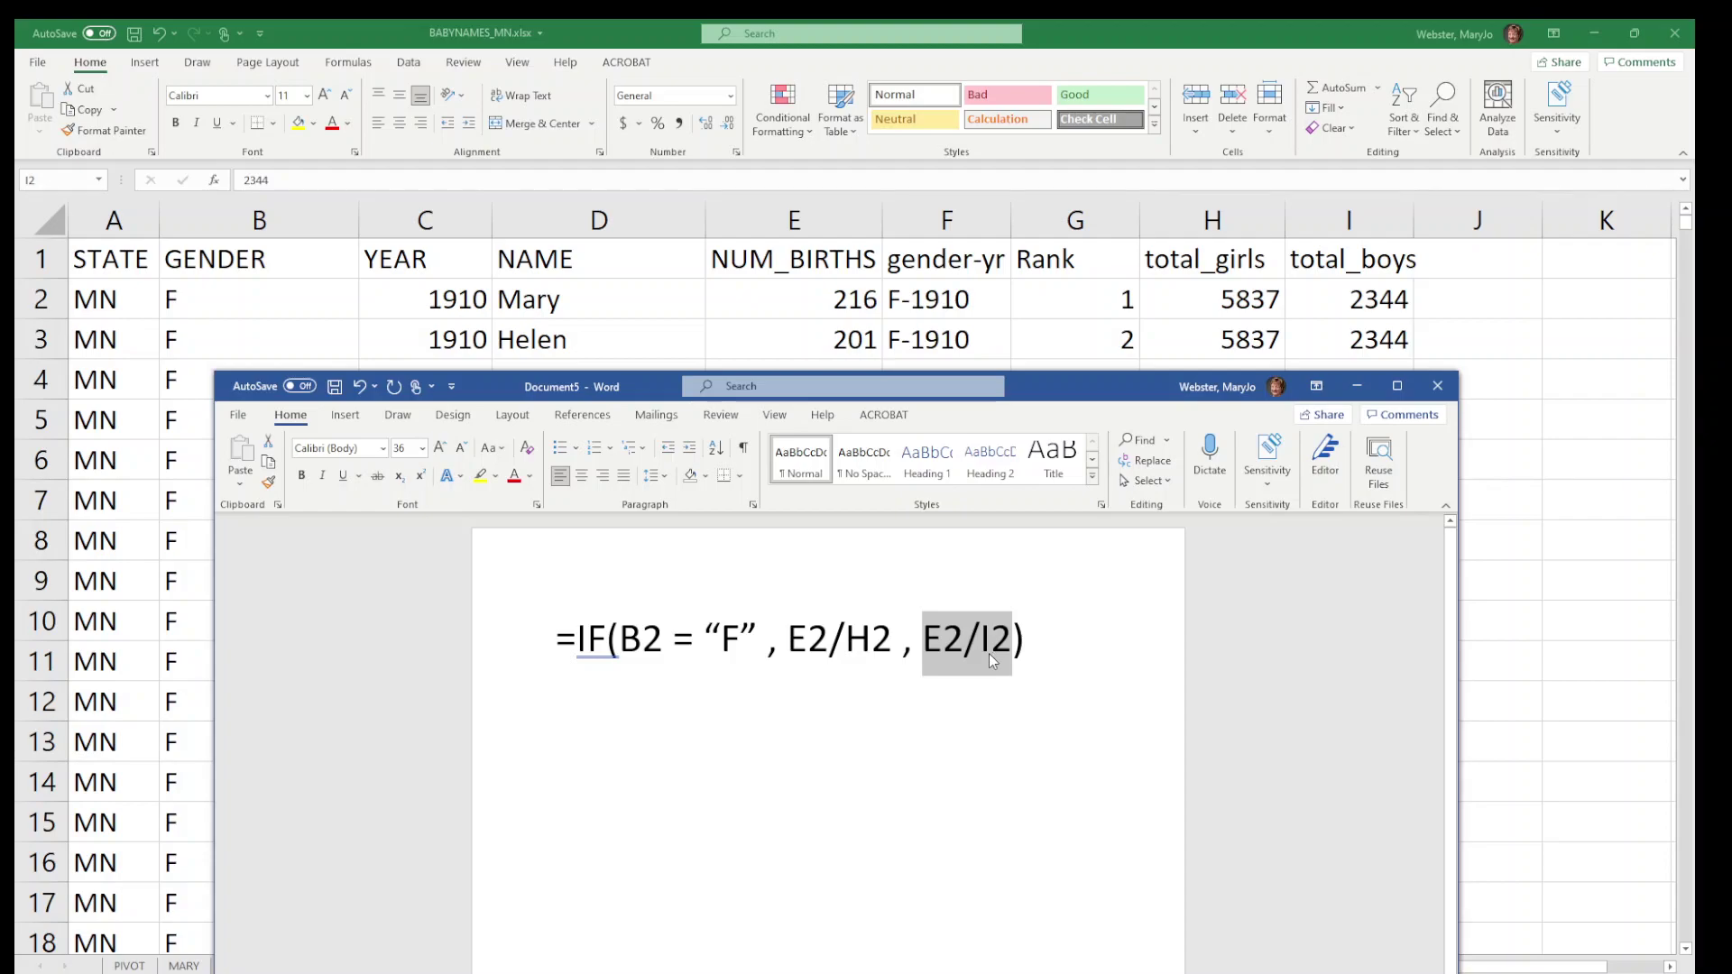
left_click_drag(1025, 642, 577, 643)
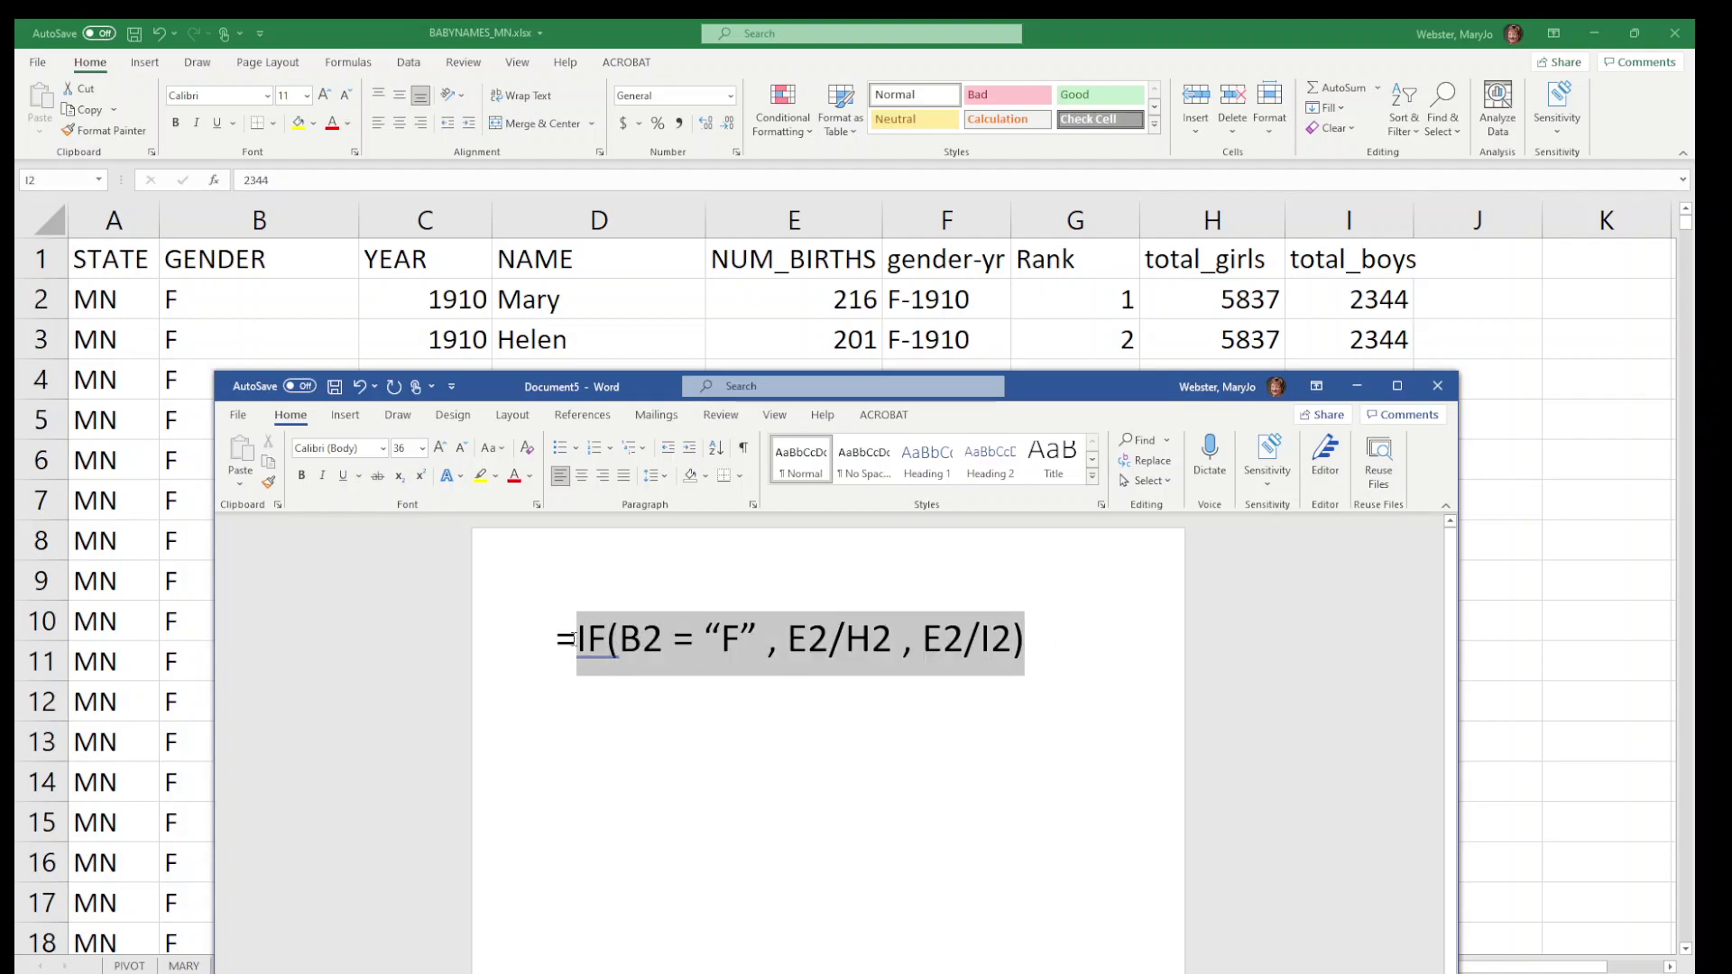
Switch back to Excel and enter the copied formula =IF(B2 = “F” , E2/H2 , E2/I2) in J2 of the DATA sheet.
left_click(1478, 282)
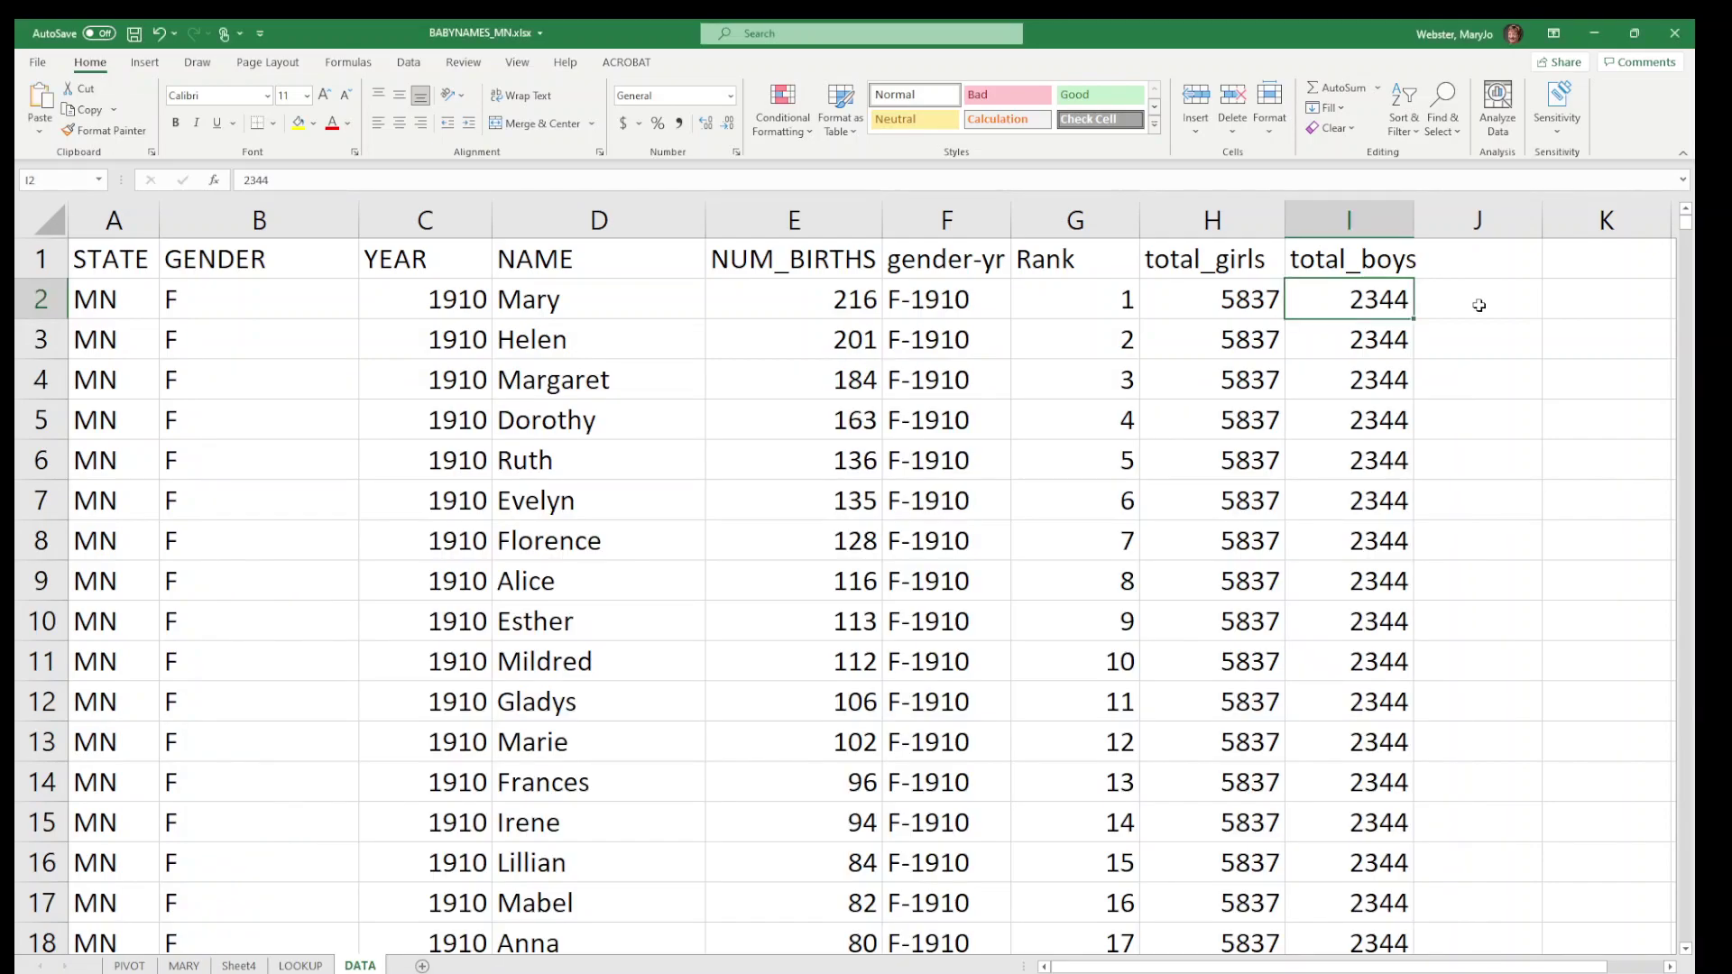
left_click(1464, 304)
double_click(1464, 304)
key("ctrl+v")
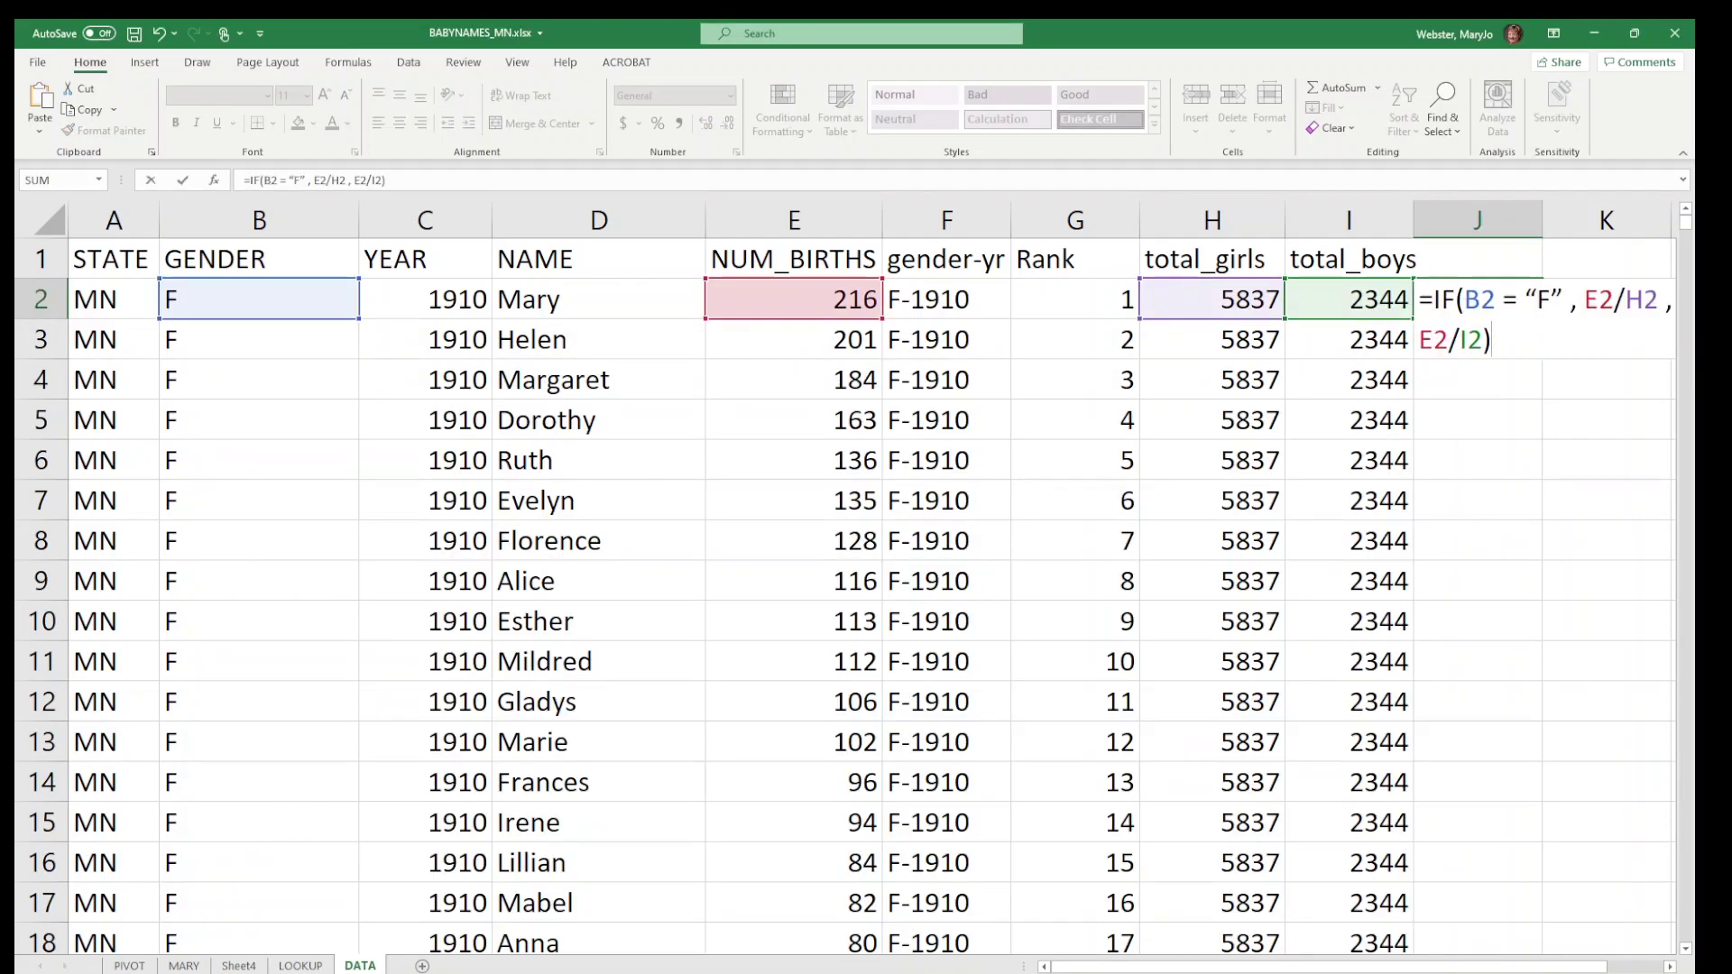
left_click(1670, 967)
left_click(1671, 967)
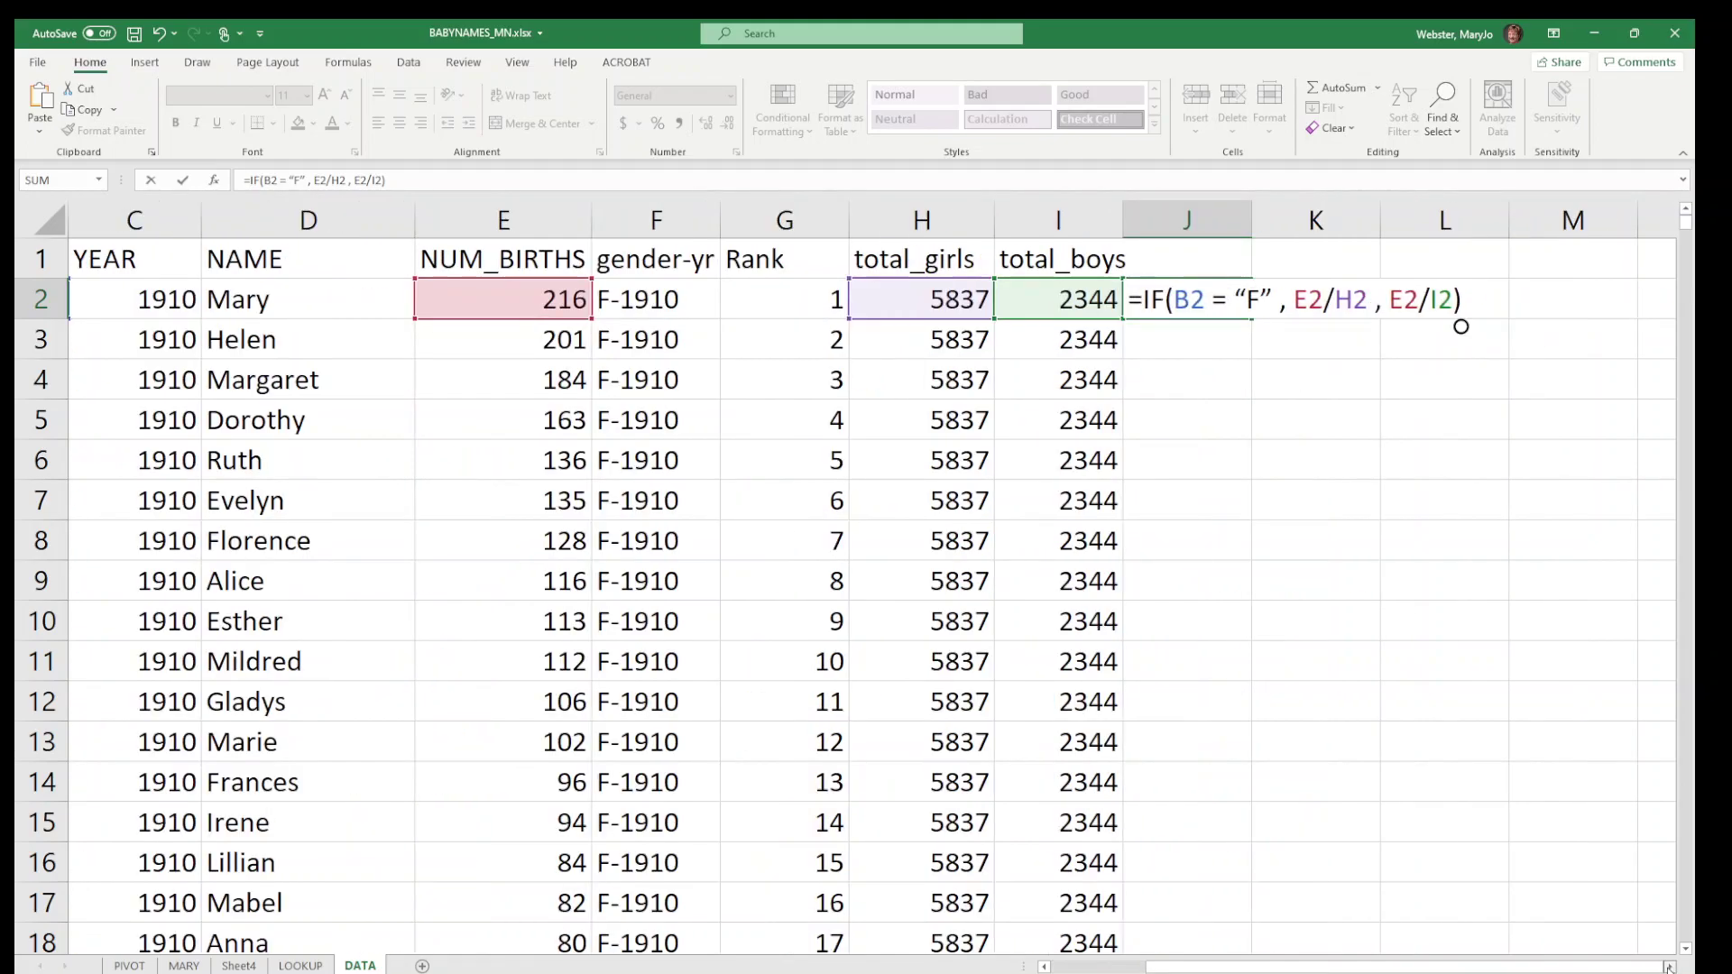
left_click(1670, 968)
key("Return")
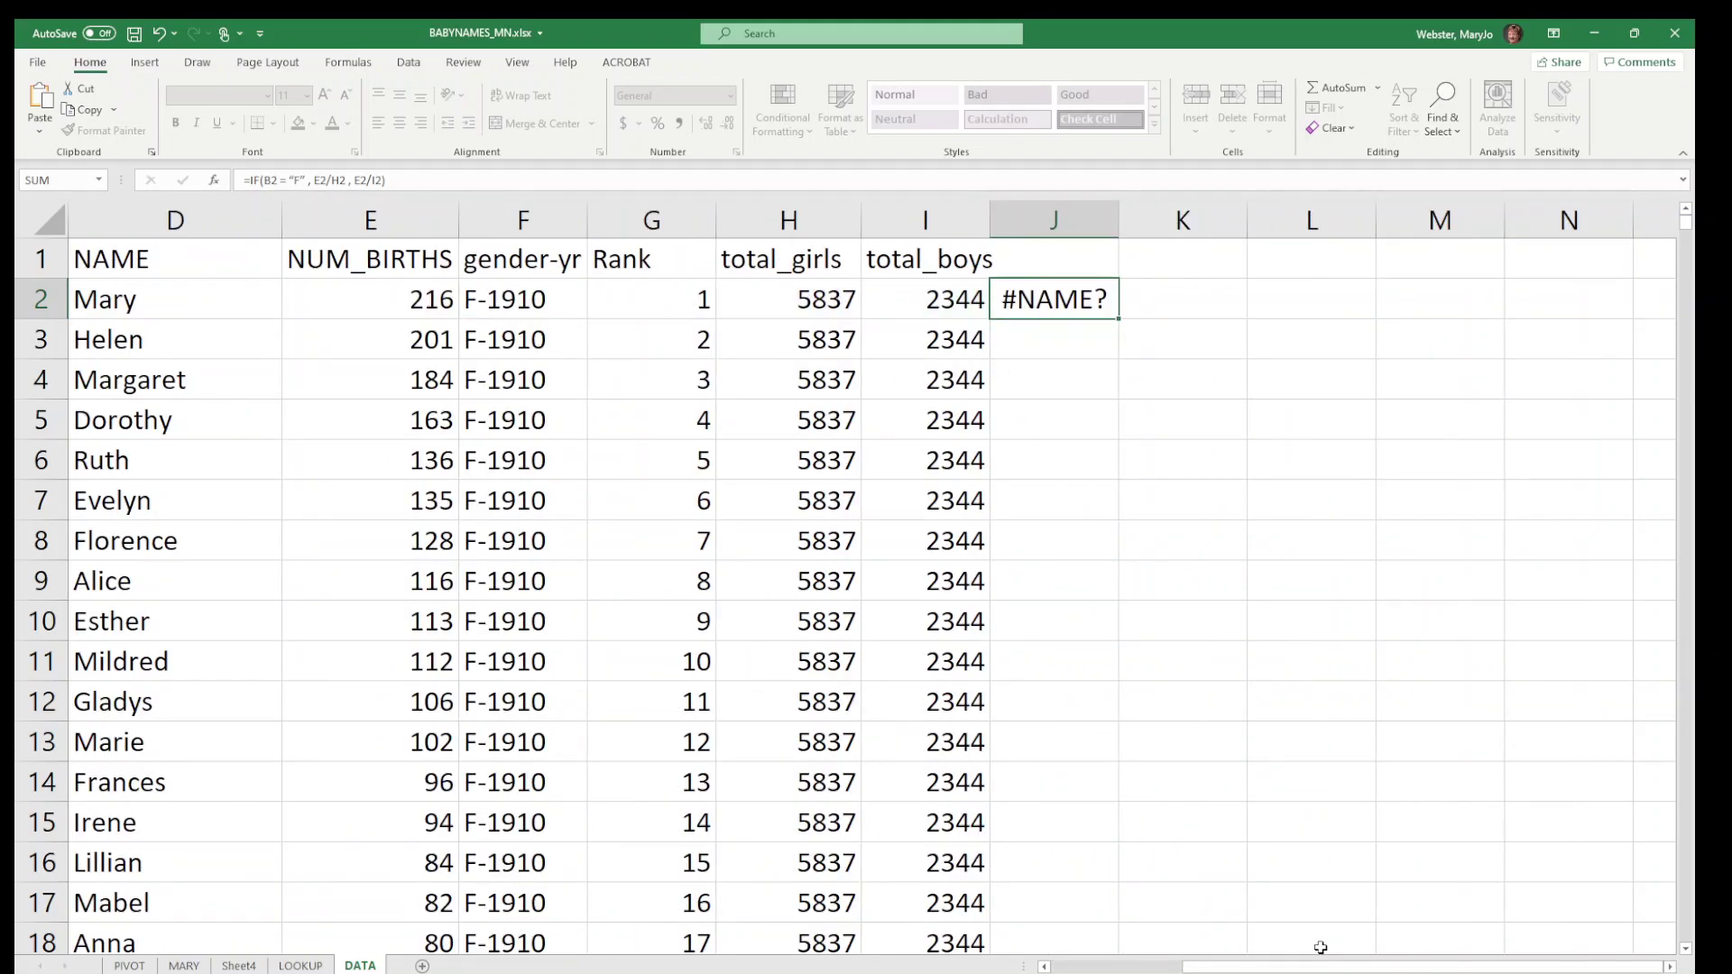
Replace the curly quotation marks around F in the J2 formula with straight ones.
left_click(1059, 303)
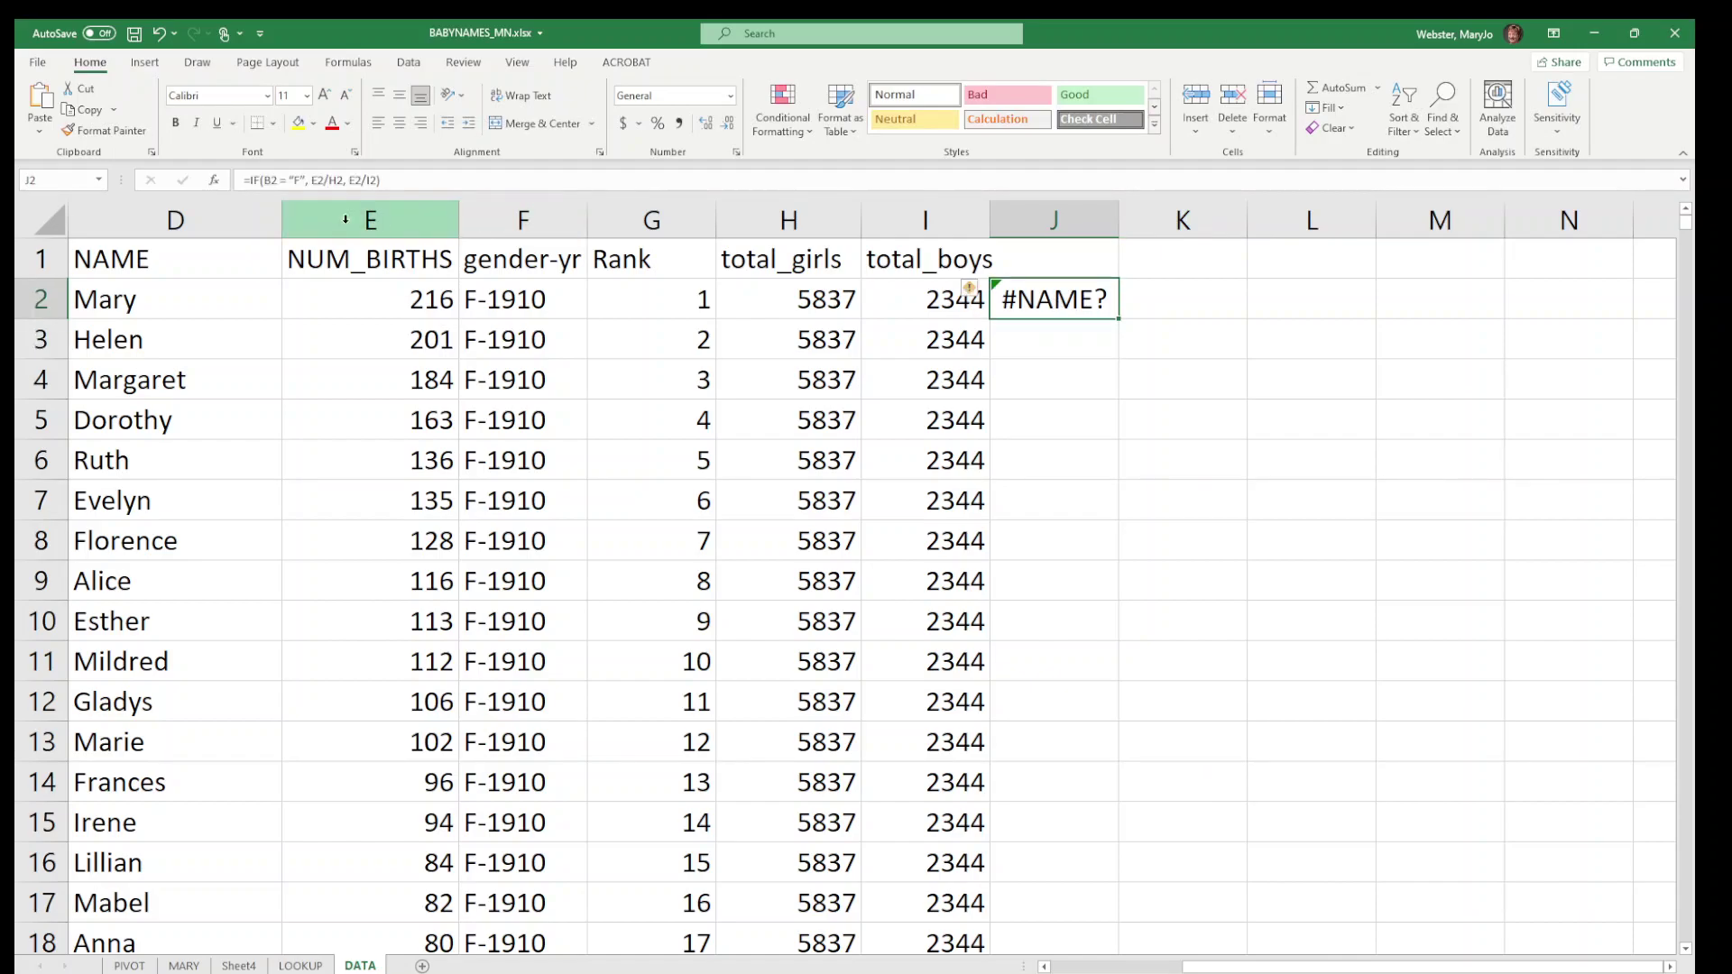
double_click(1008, 299)
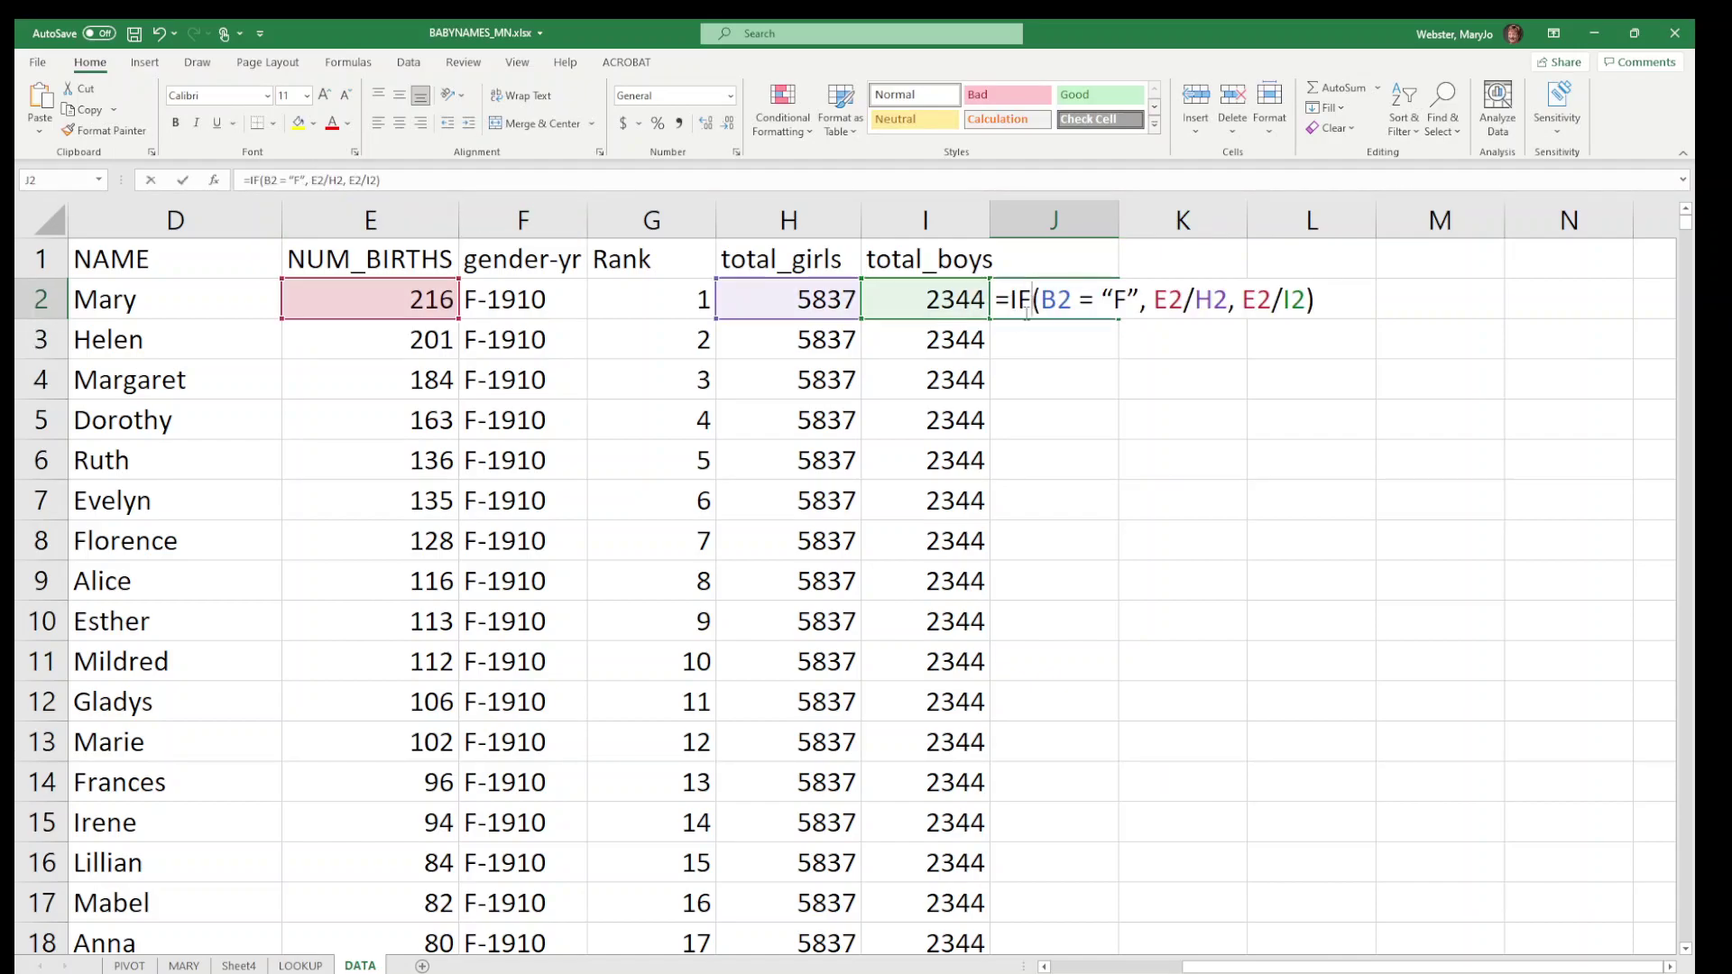
key("BackSpace")
key("BackSpace")
key("BackSpace")
type("\"F")
key("BackSpace")
type("F\"")
key("Return")
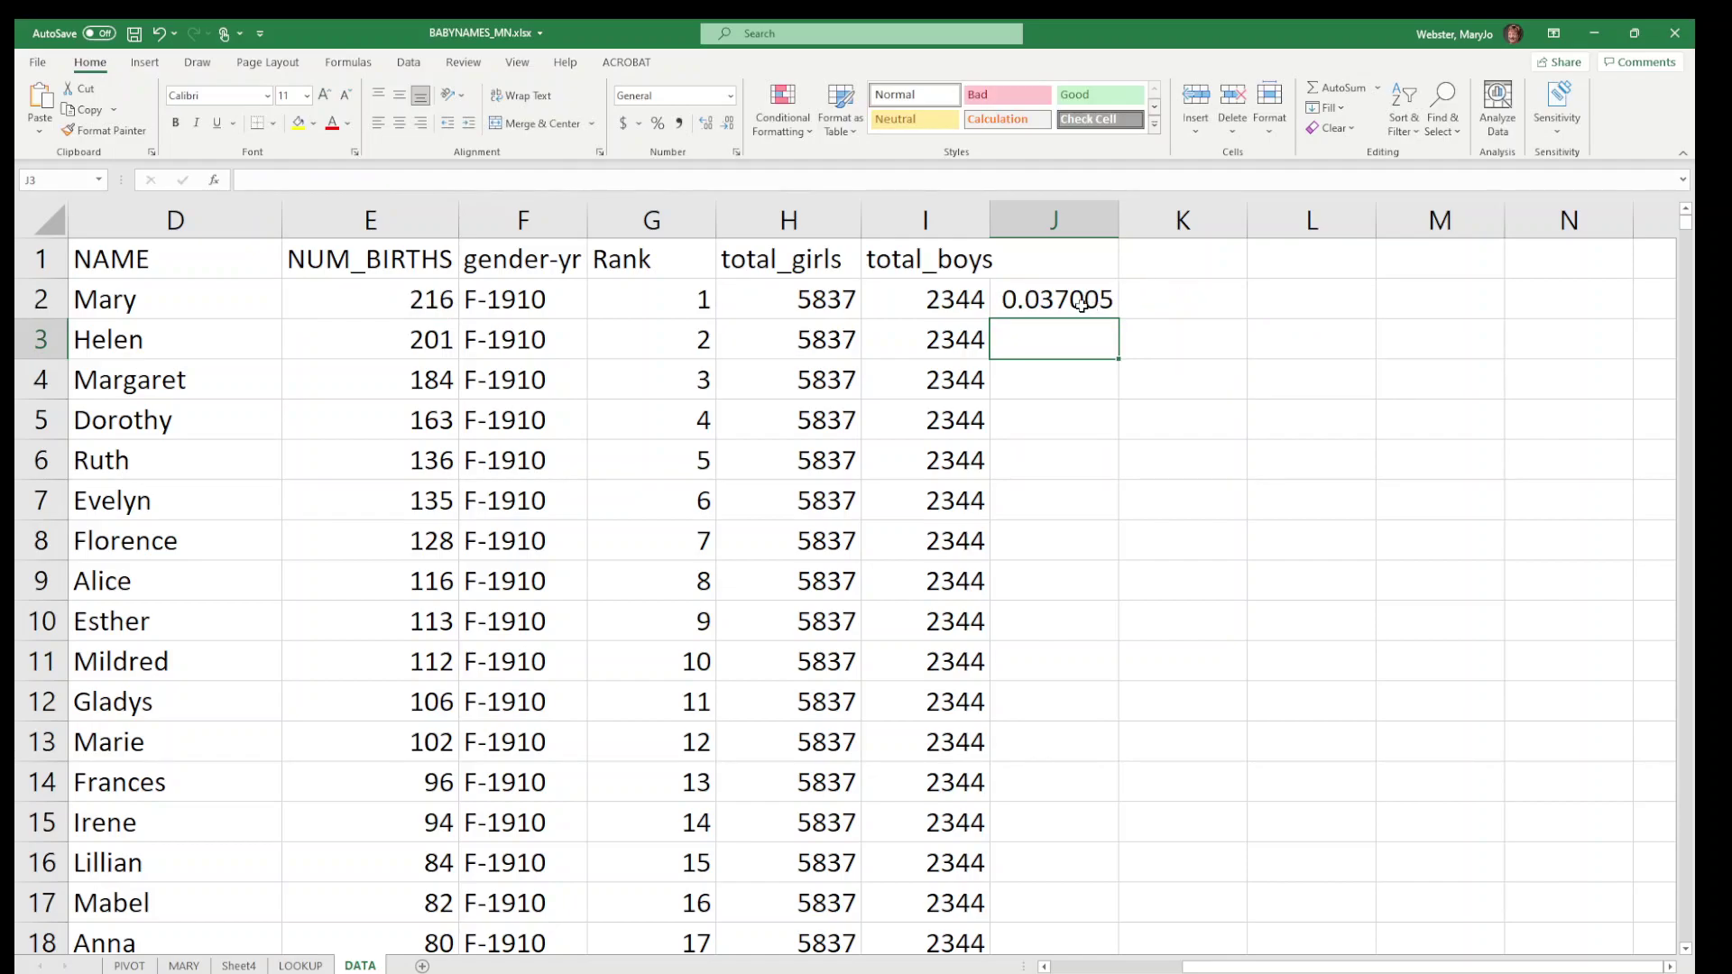
Label column J with the header Pct_of_gender.
left_click(1082, 301)
left_click(1050, 251)
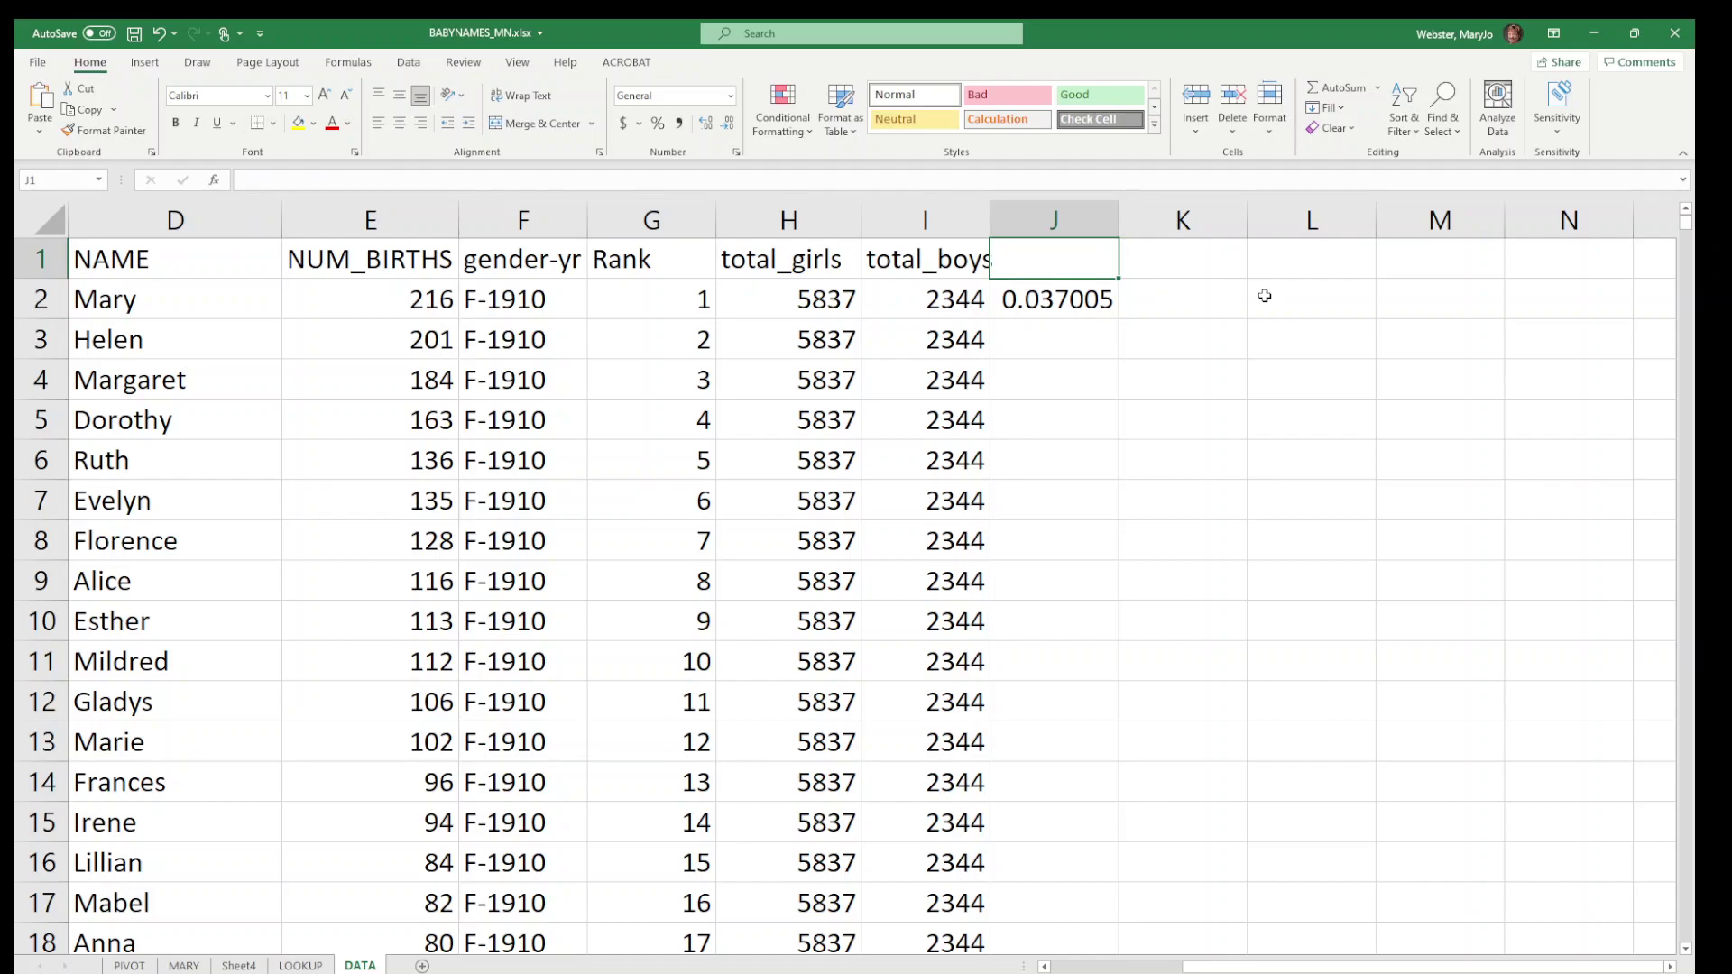
type("Pct_of")
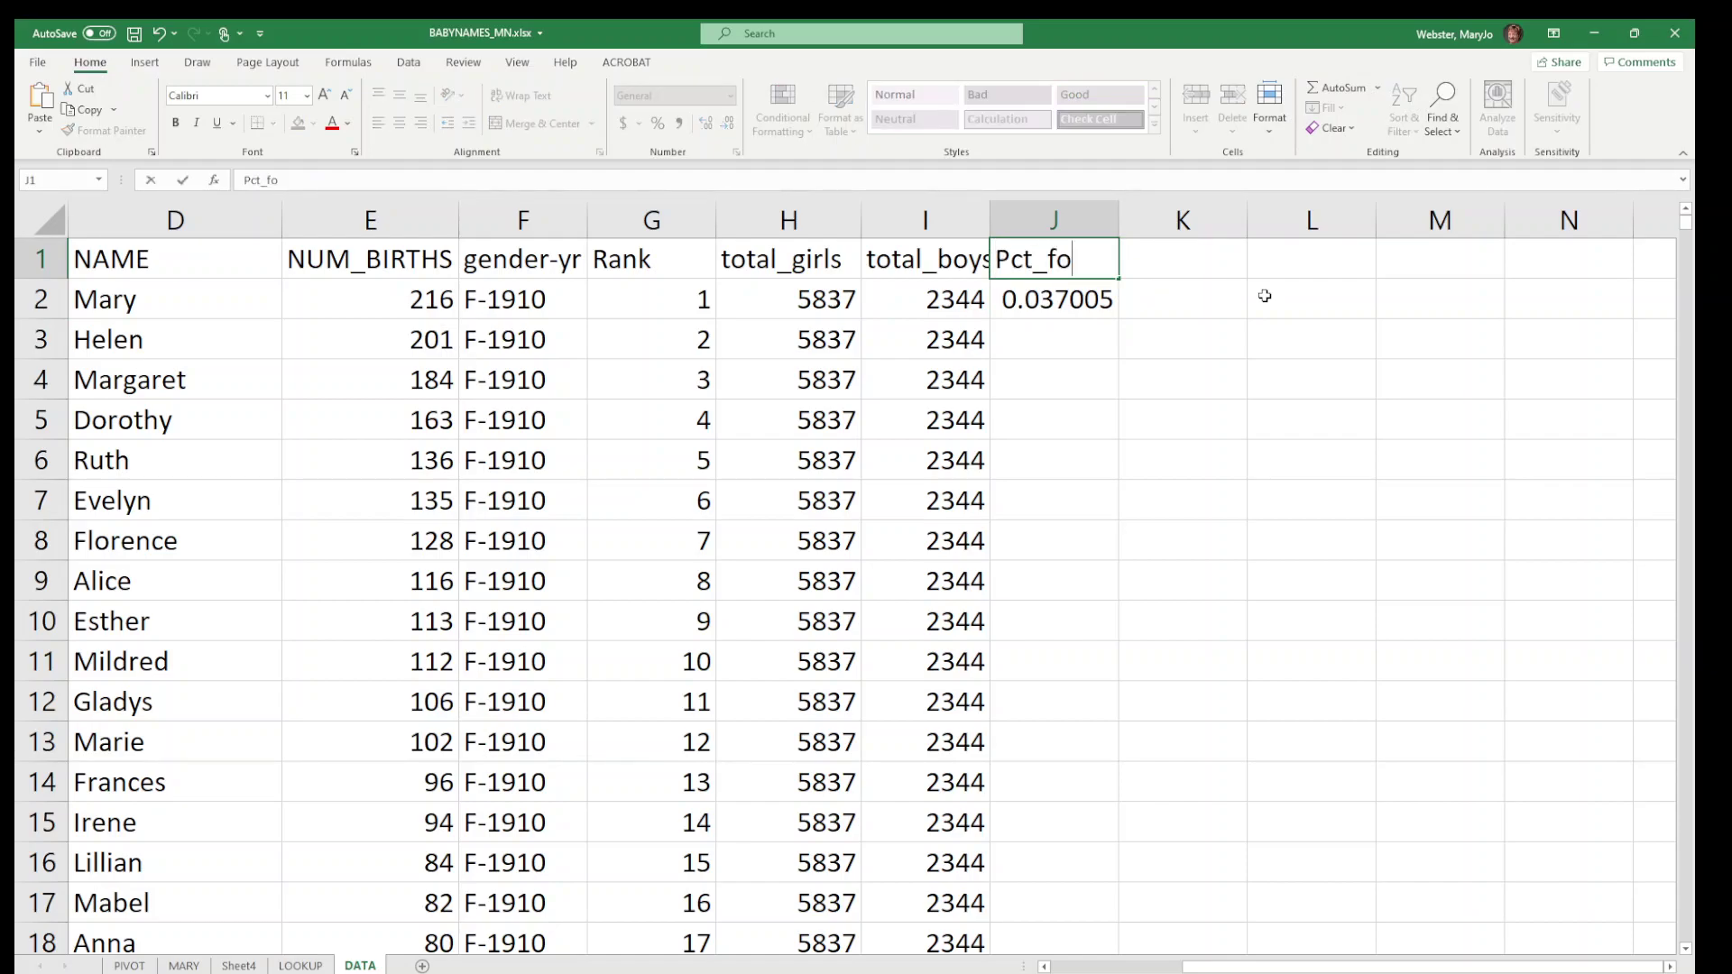
type("_gender")
key("Return")
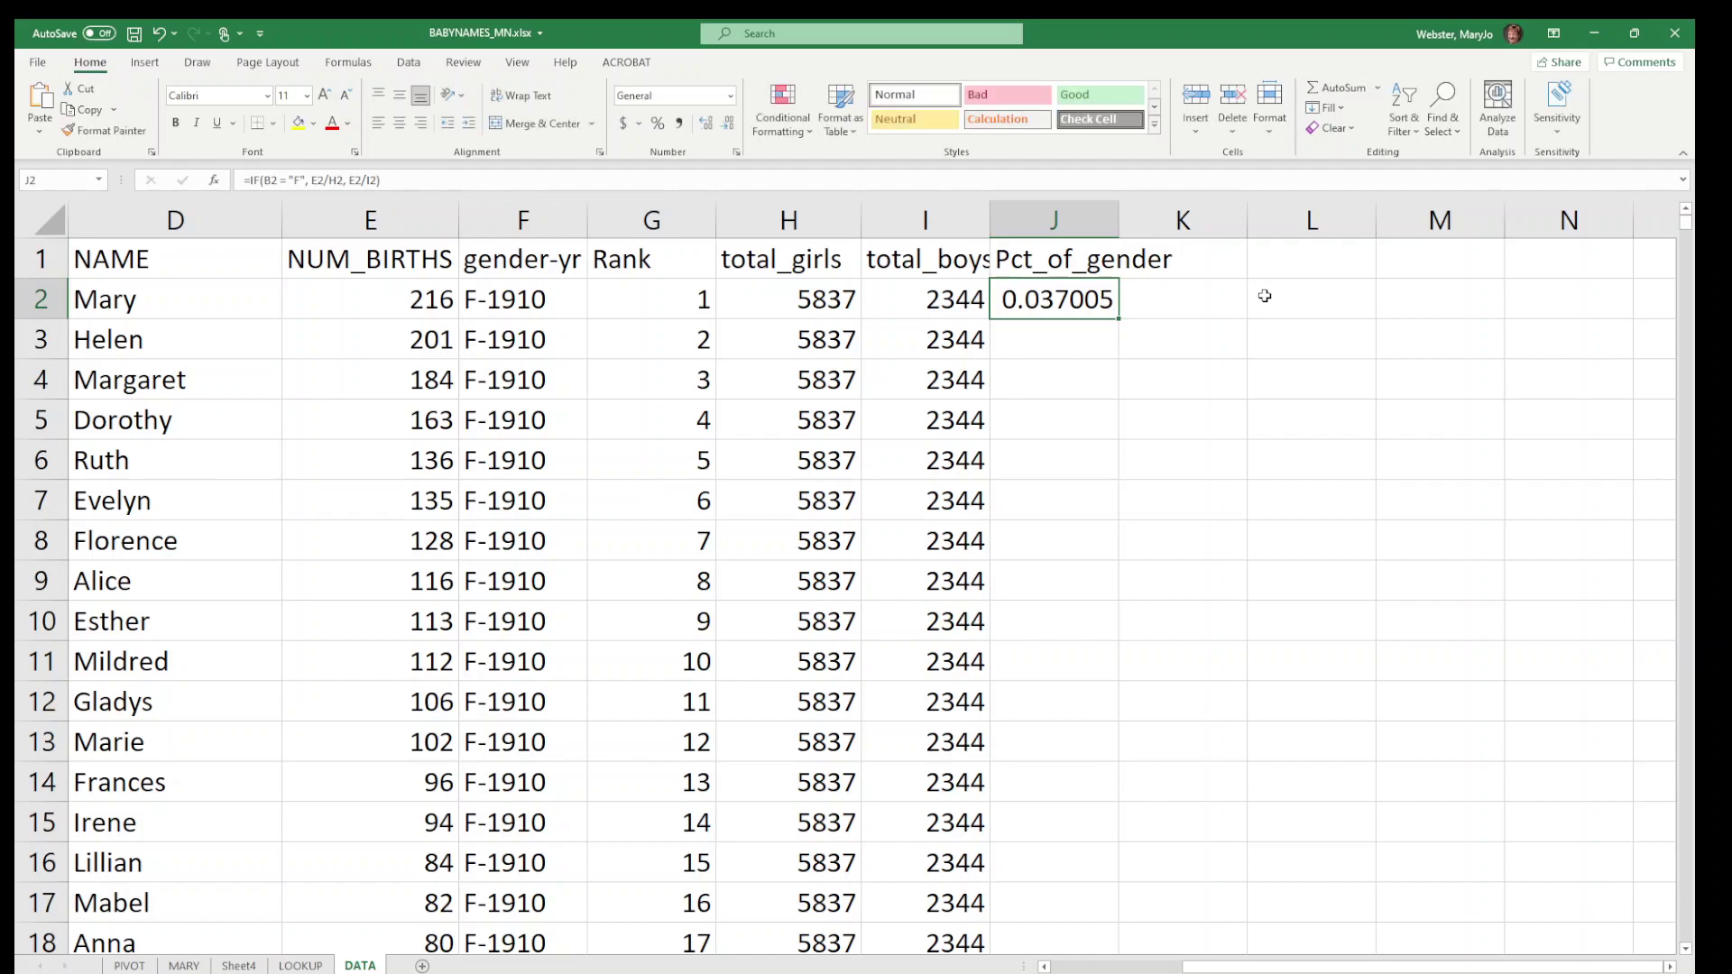
Change the value-if-true part of the J2 formula to (E2/H2)*100000.
double_click(1055, 304)
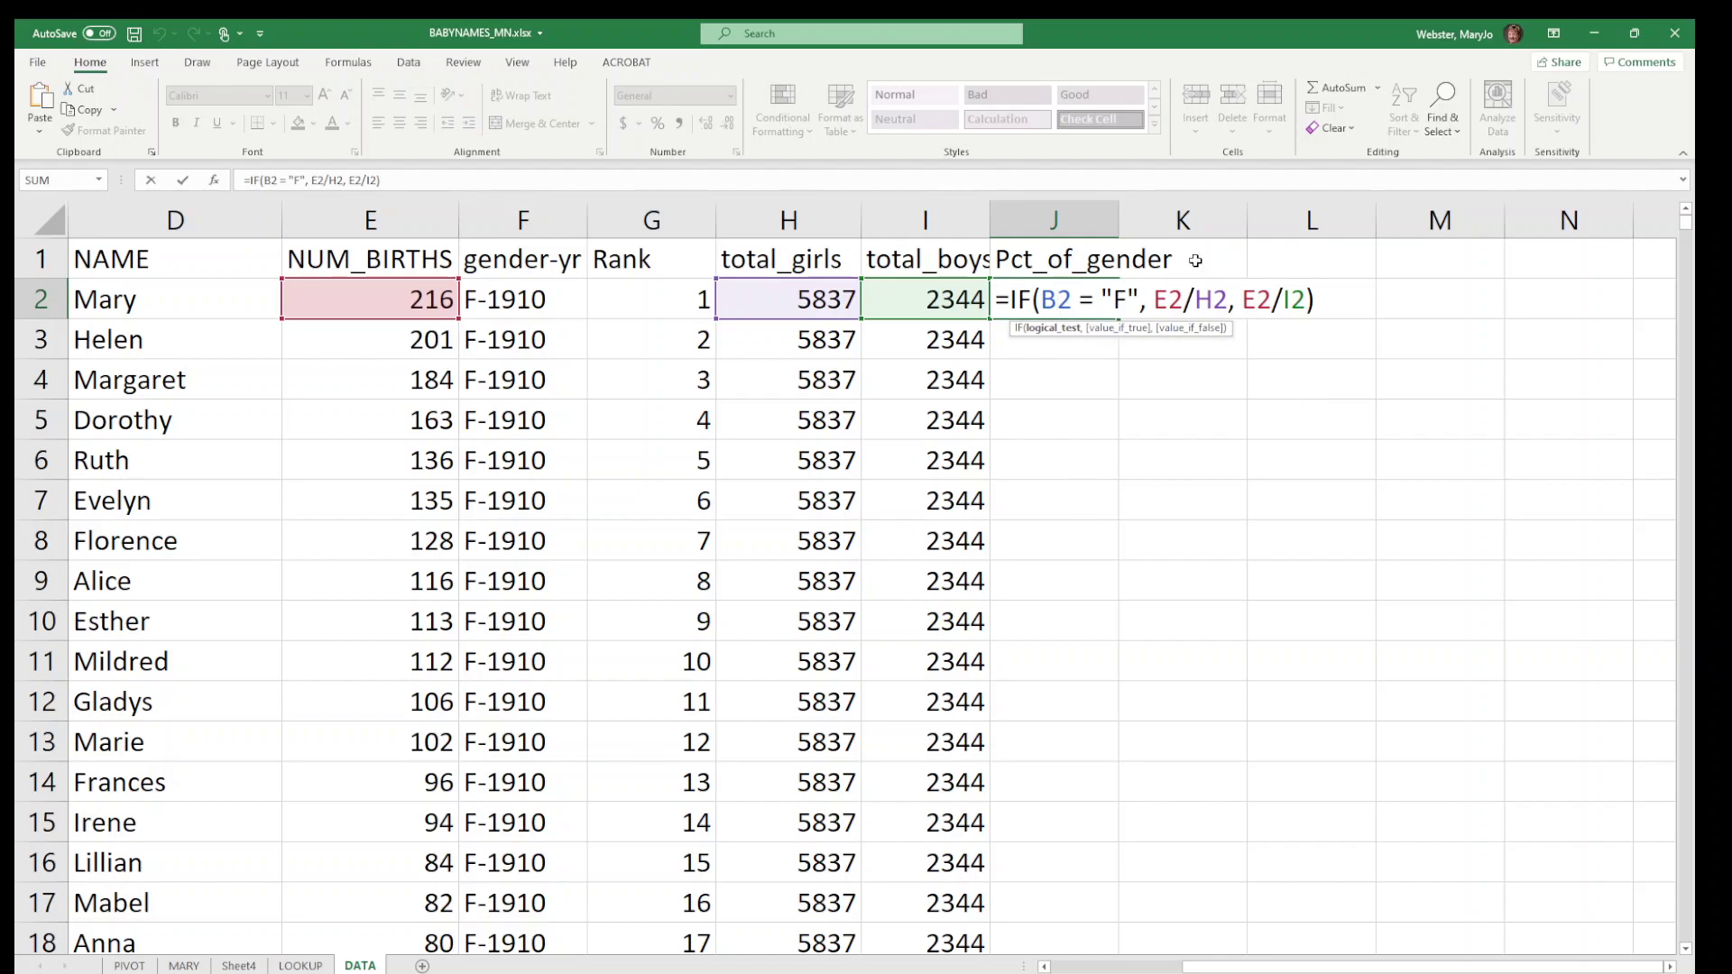
left_click(1156, 301)
type("(")
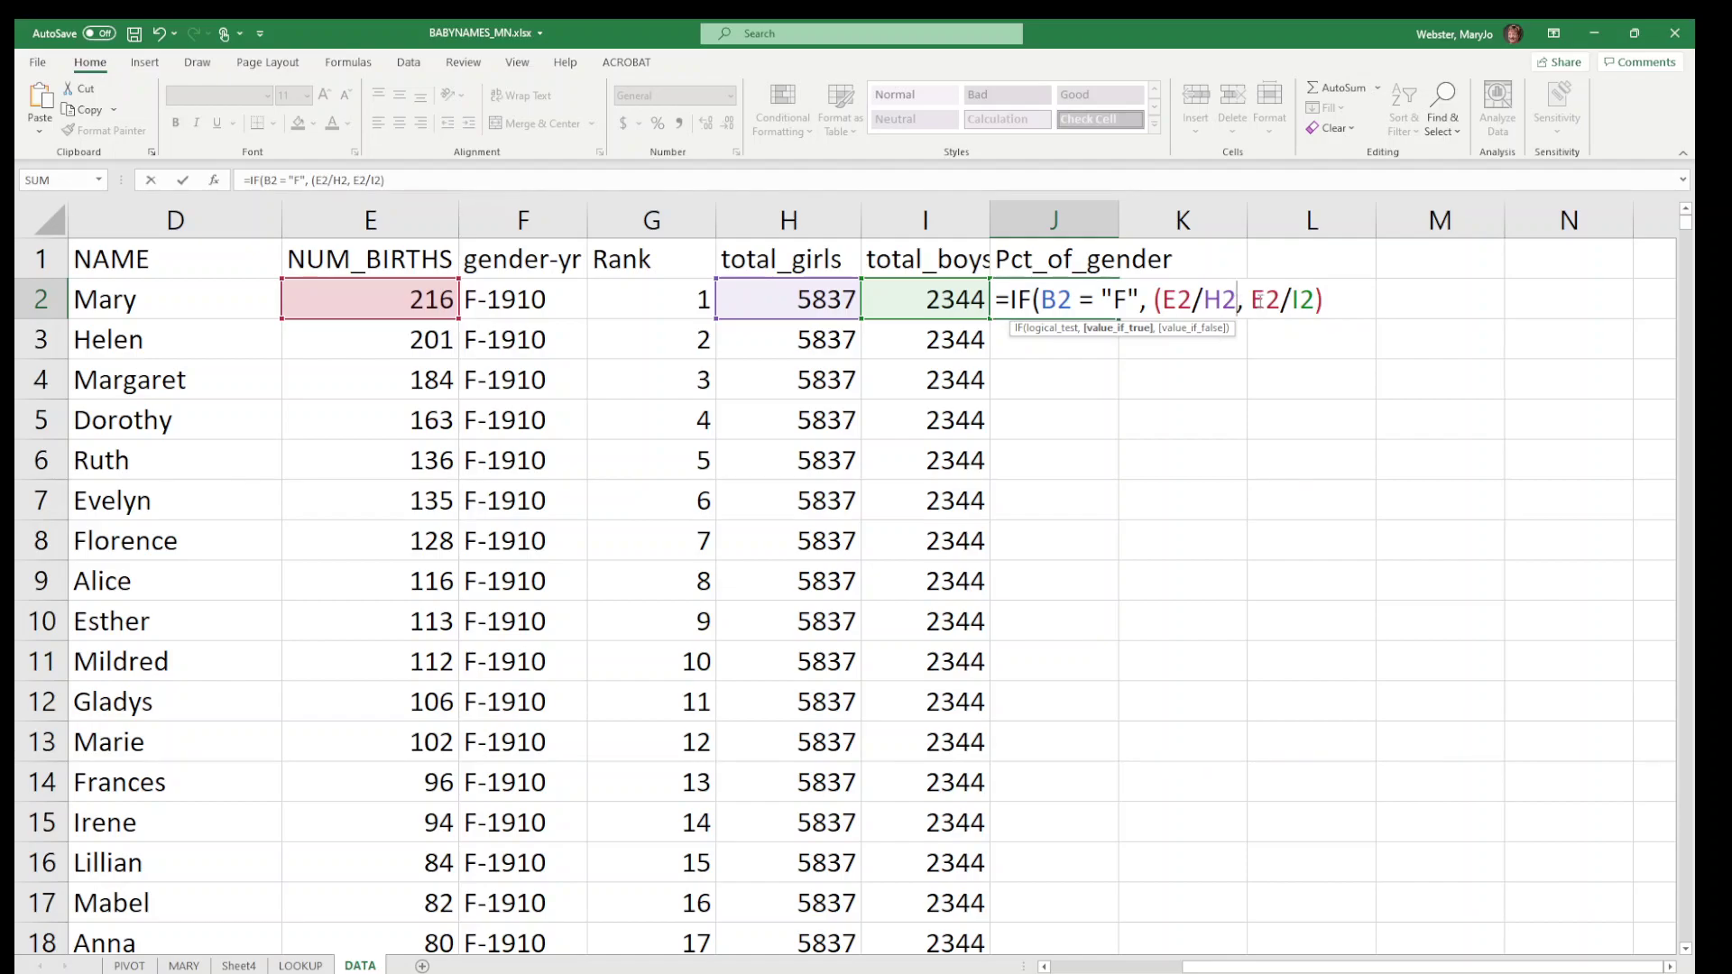
type(")*")
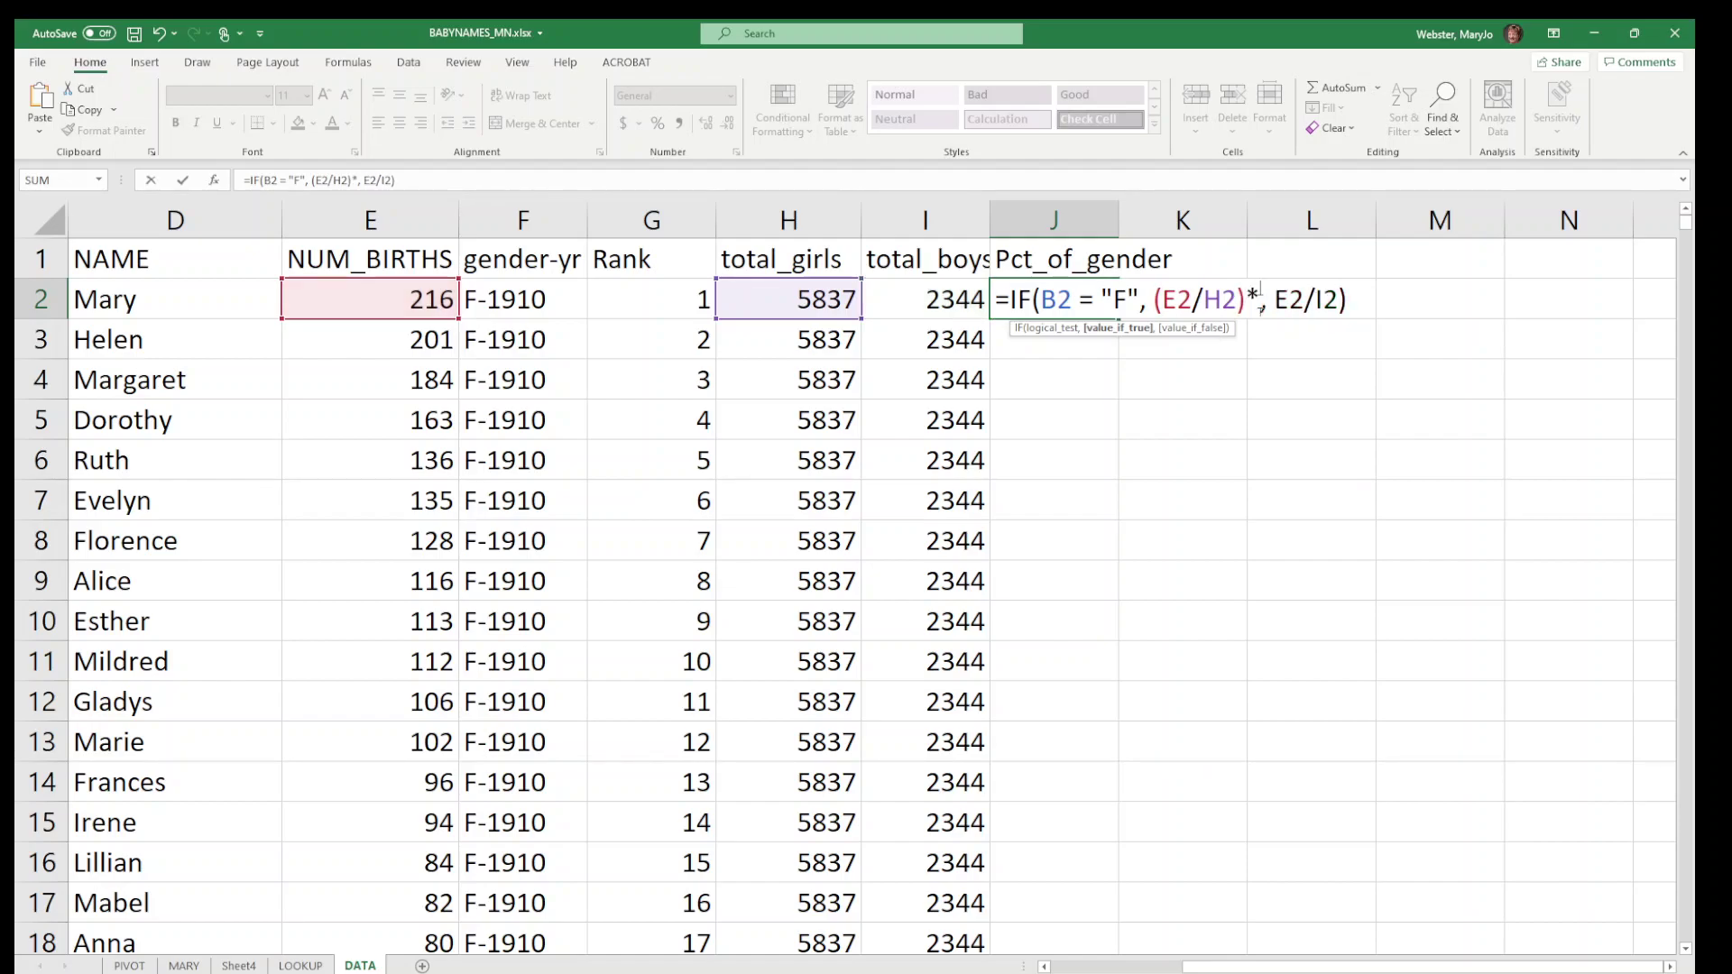
type("1")
type("00000")
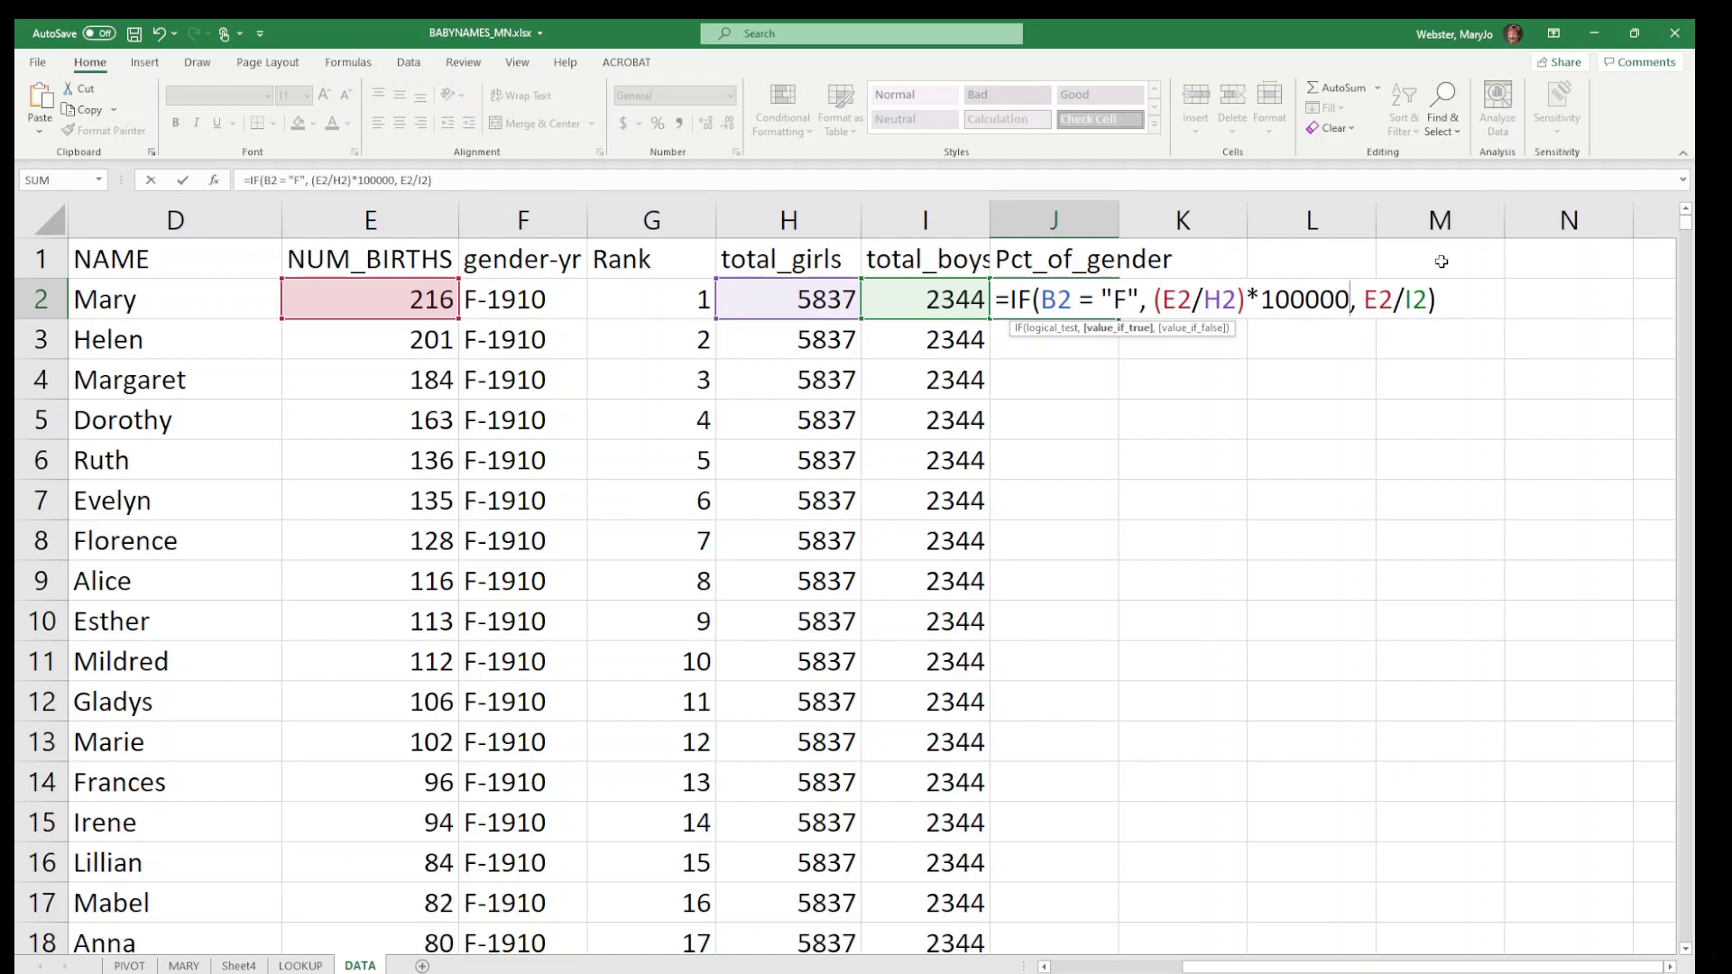
Change the value-if-false part of the J2 formula to (E2/I2)*100000 and commit the formula.
left_click(1370, 302)
type("(E2/I2)")
type("*10000")
type("00")
key("BackSpace")
key("BackSpace")
key("BackSpace")
key("BackSpace")
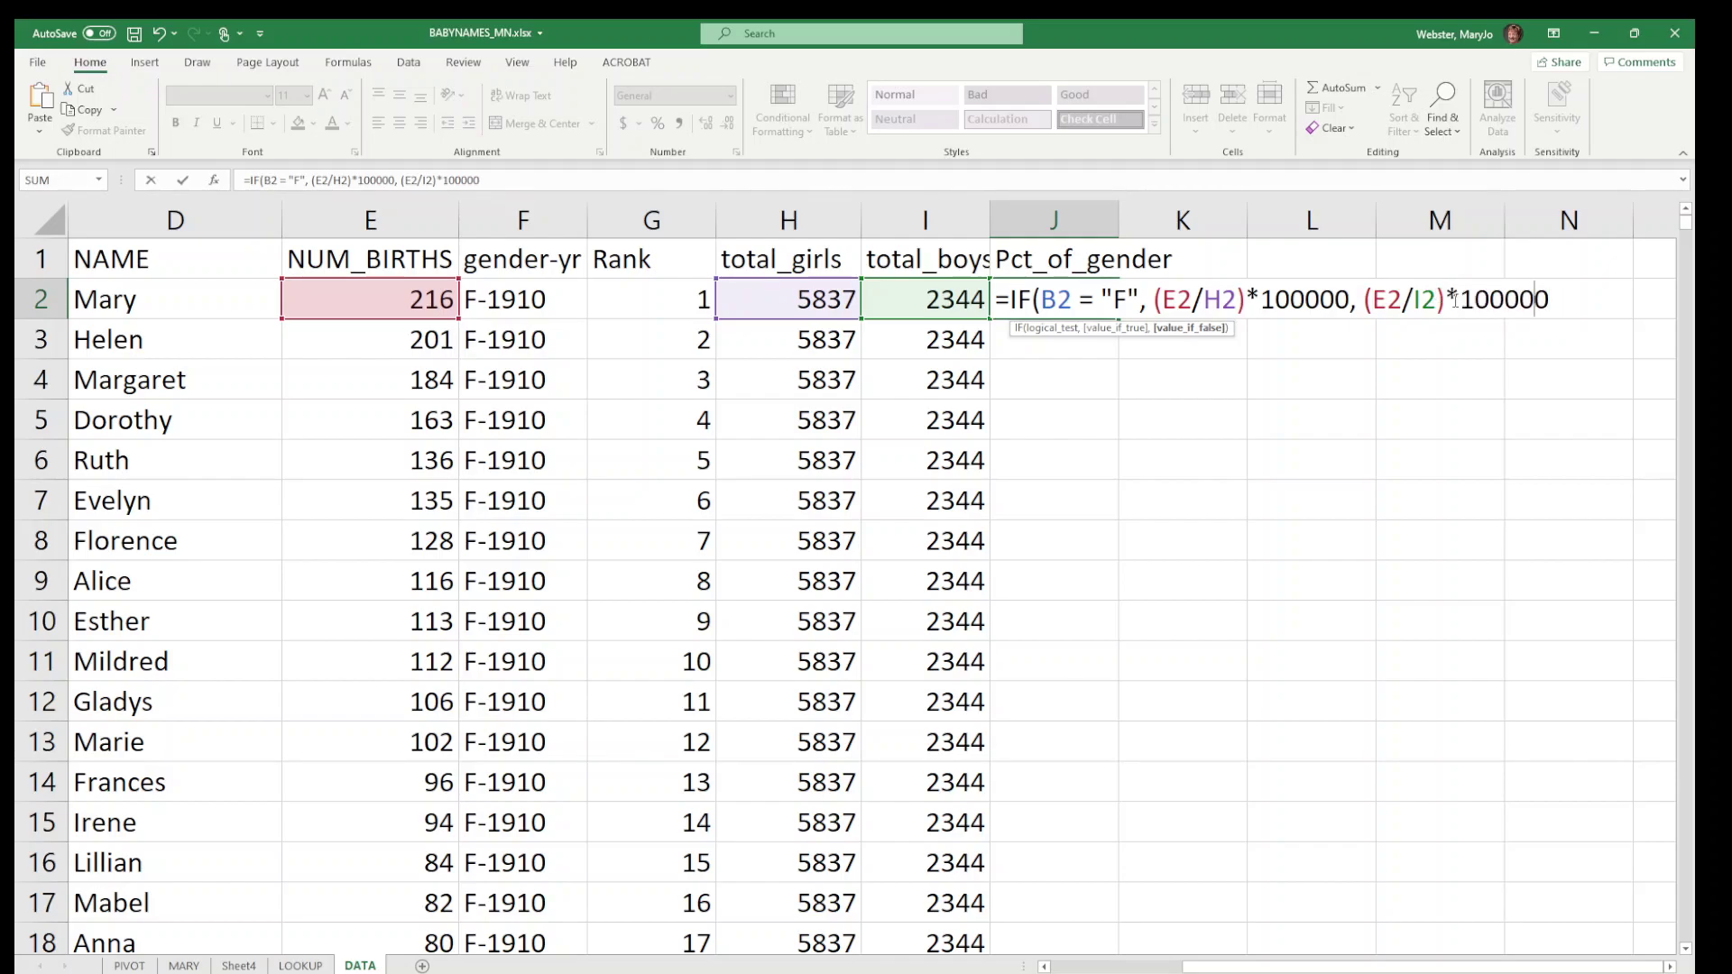
type("000)")
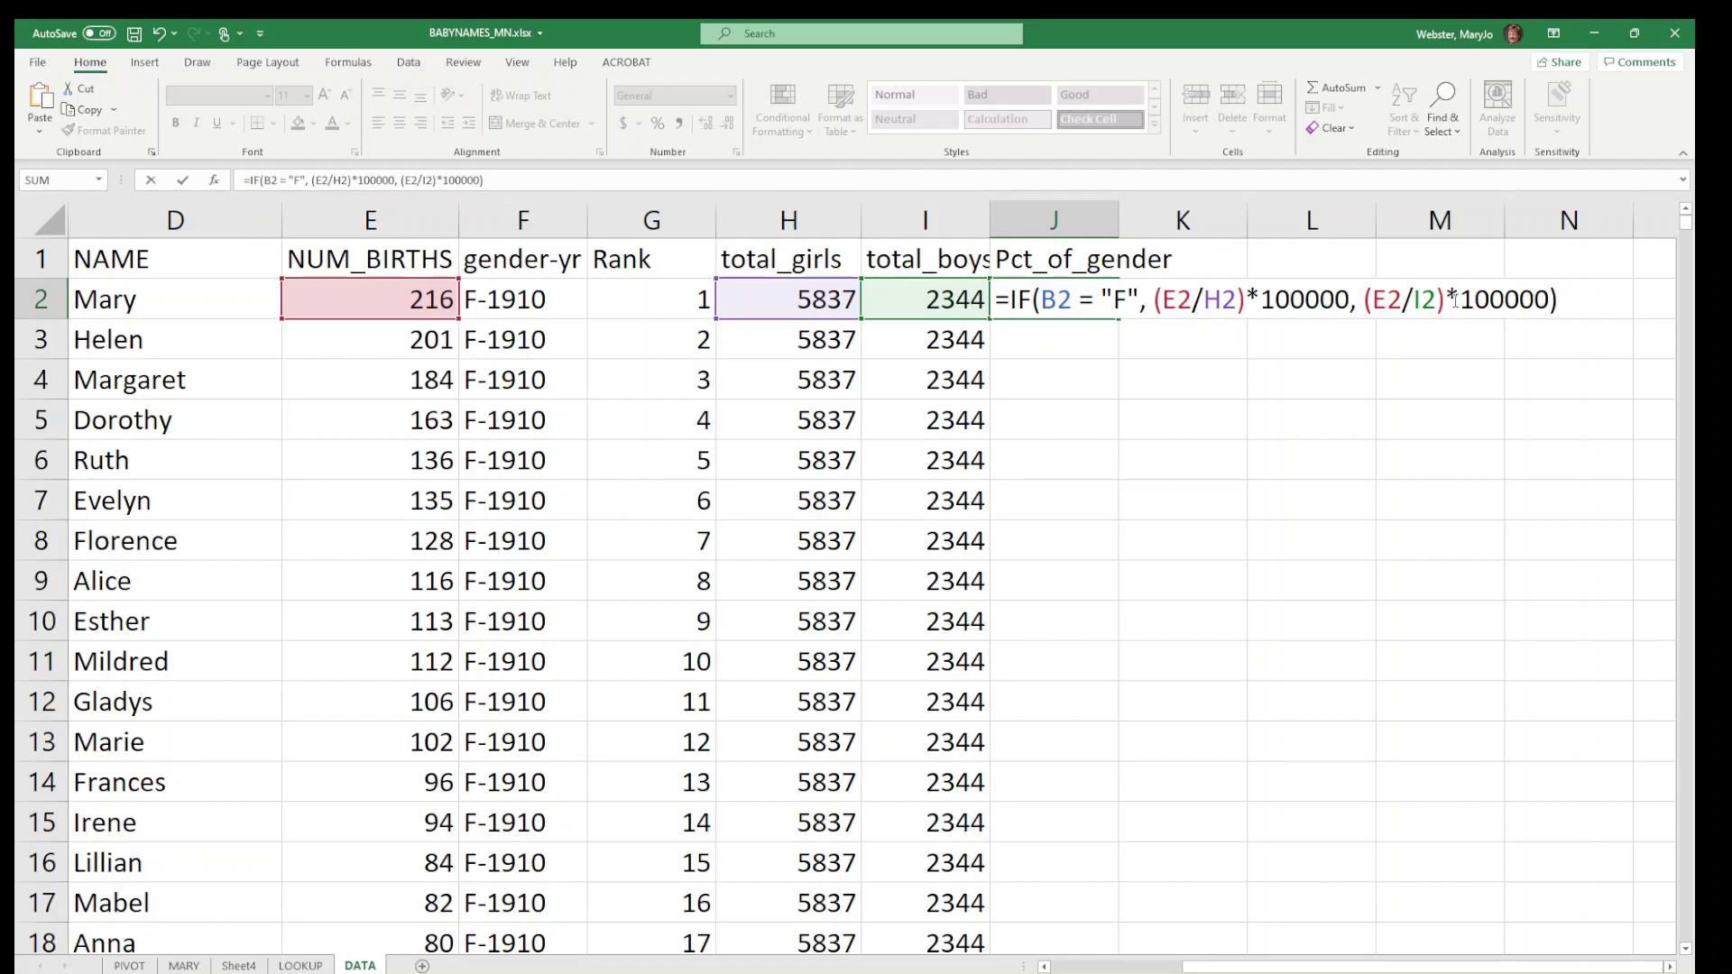
key("Return")
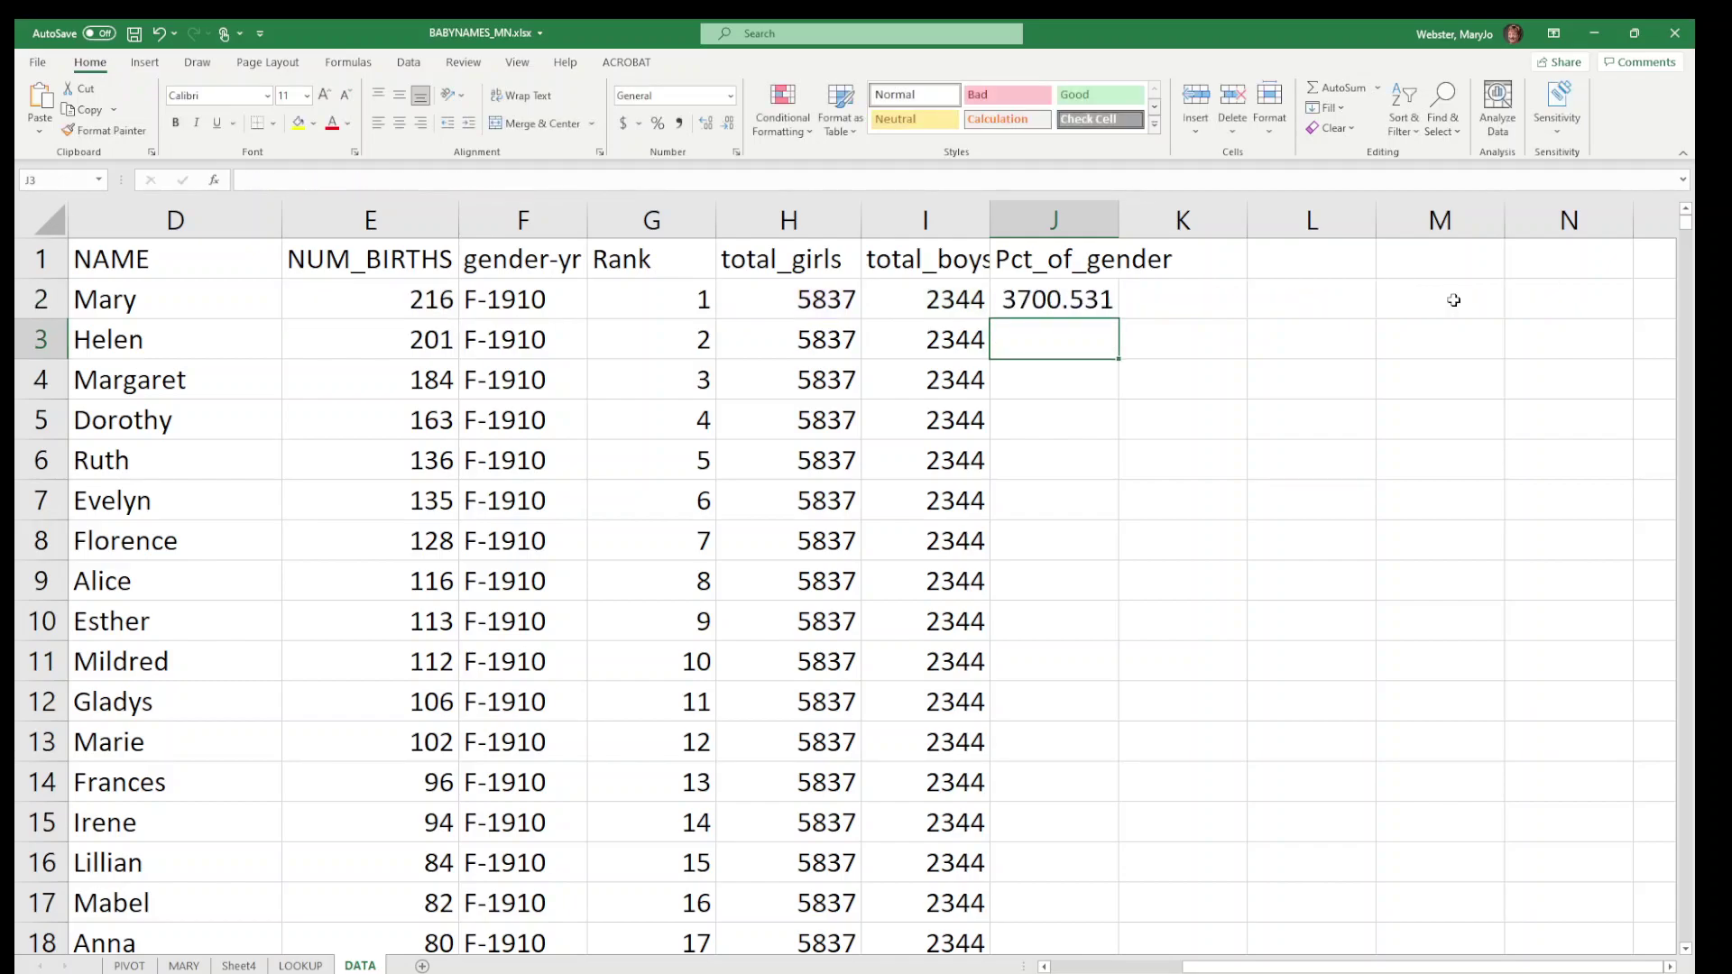
Format J2 as a Number with 0 decimal places and fill its formula down the whole column.
left_click(1099, 304)
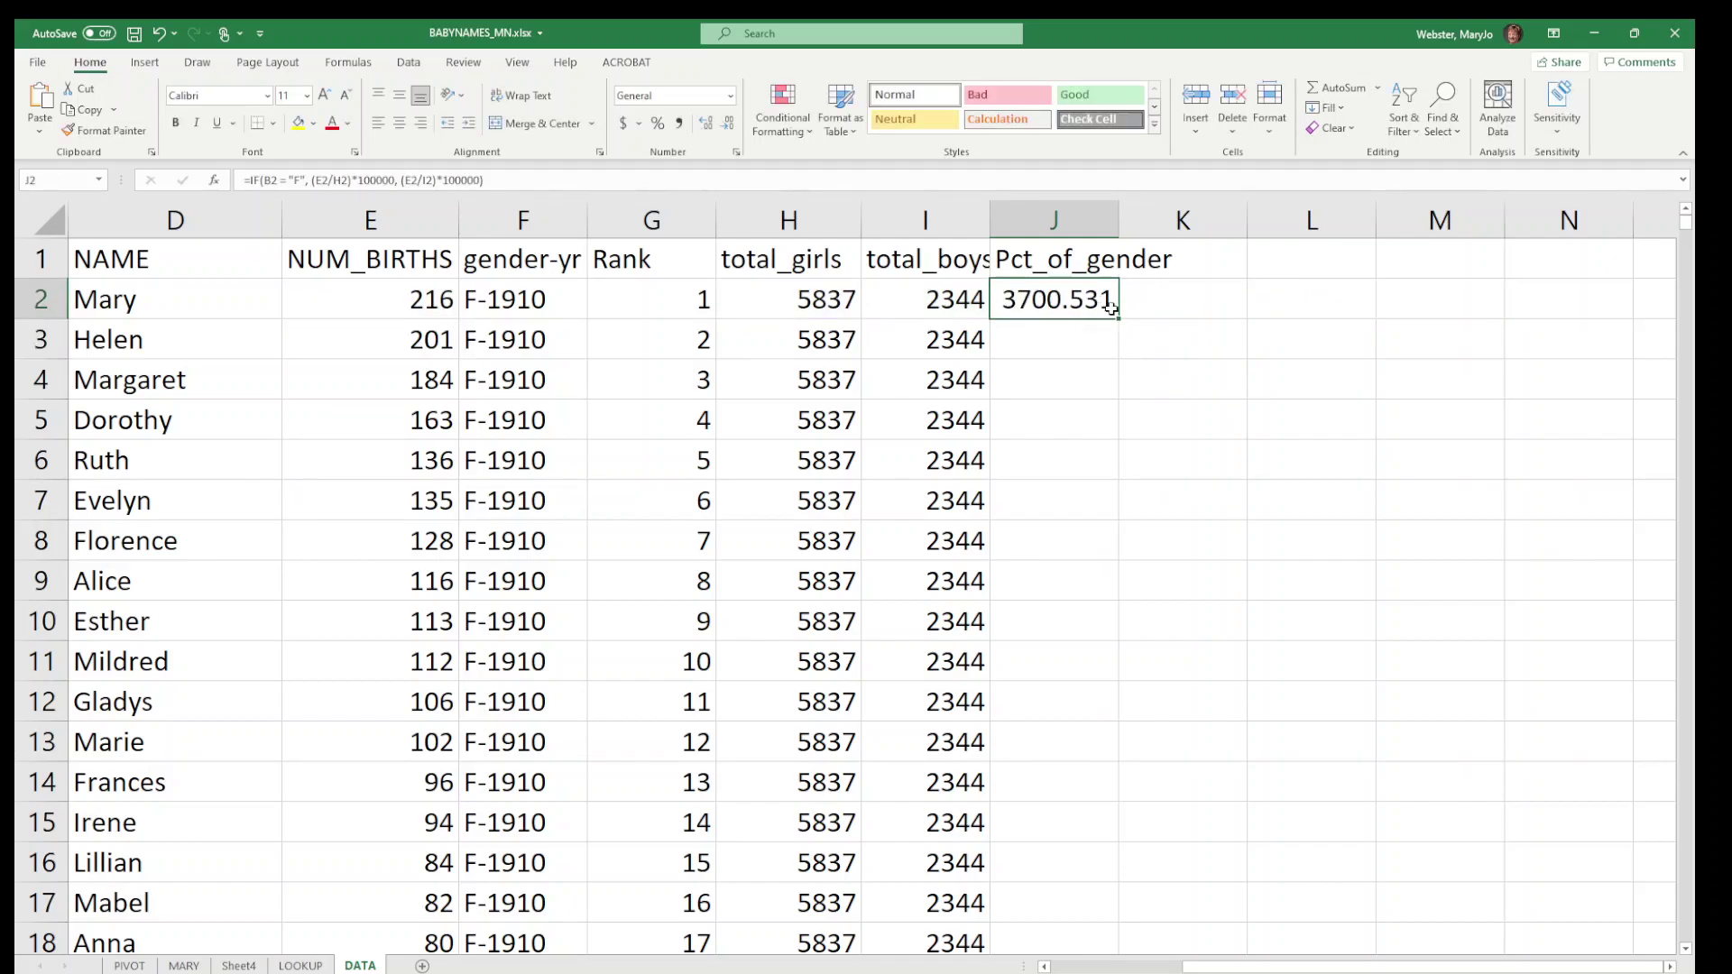
right_click(1056, 300)
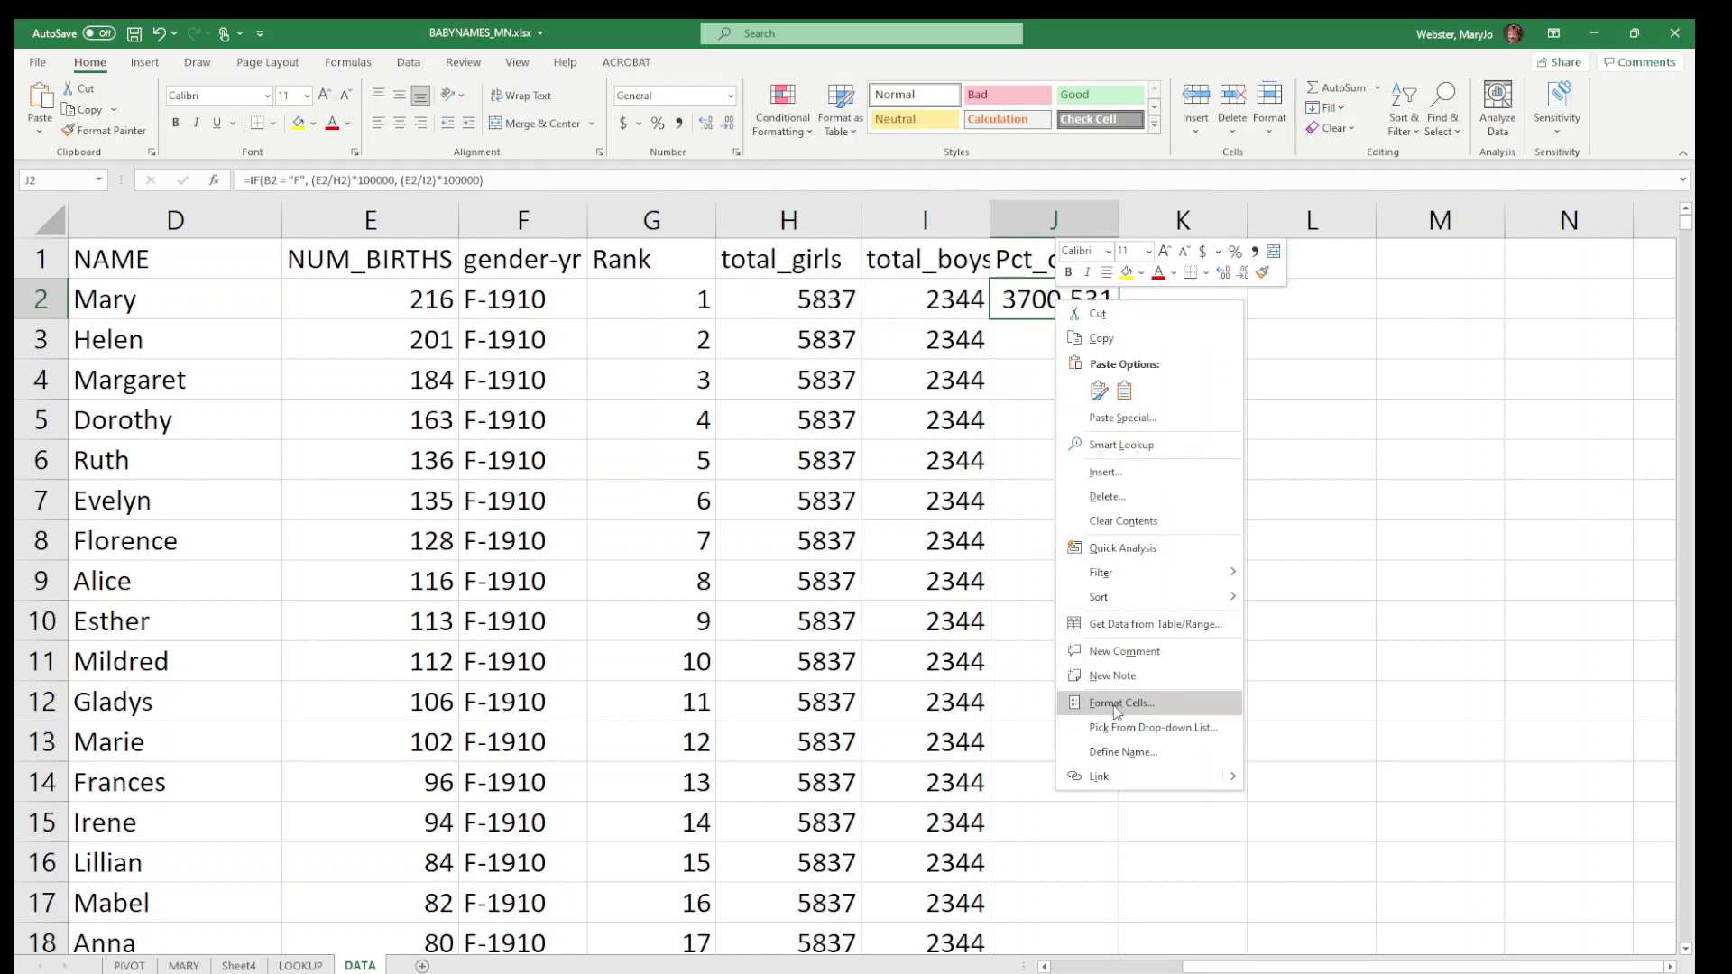
key("Escape")
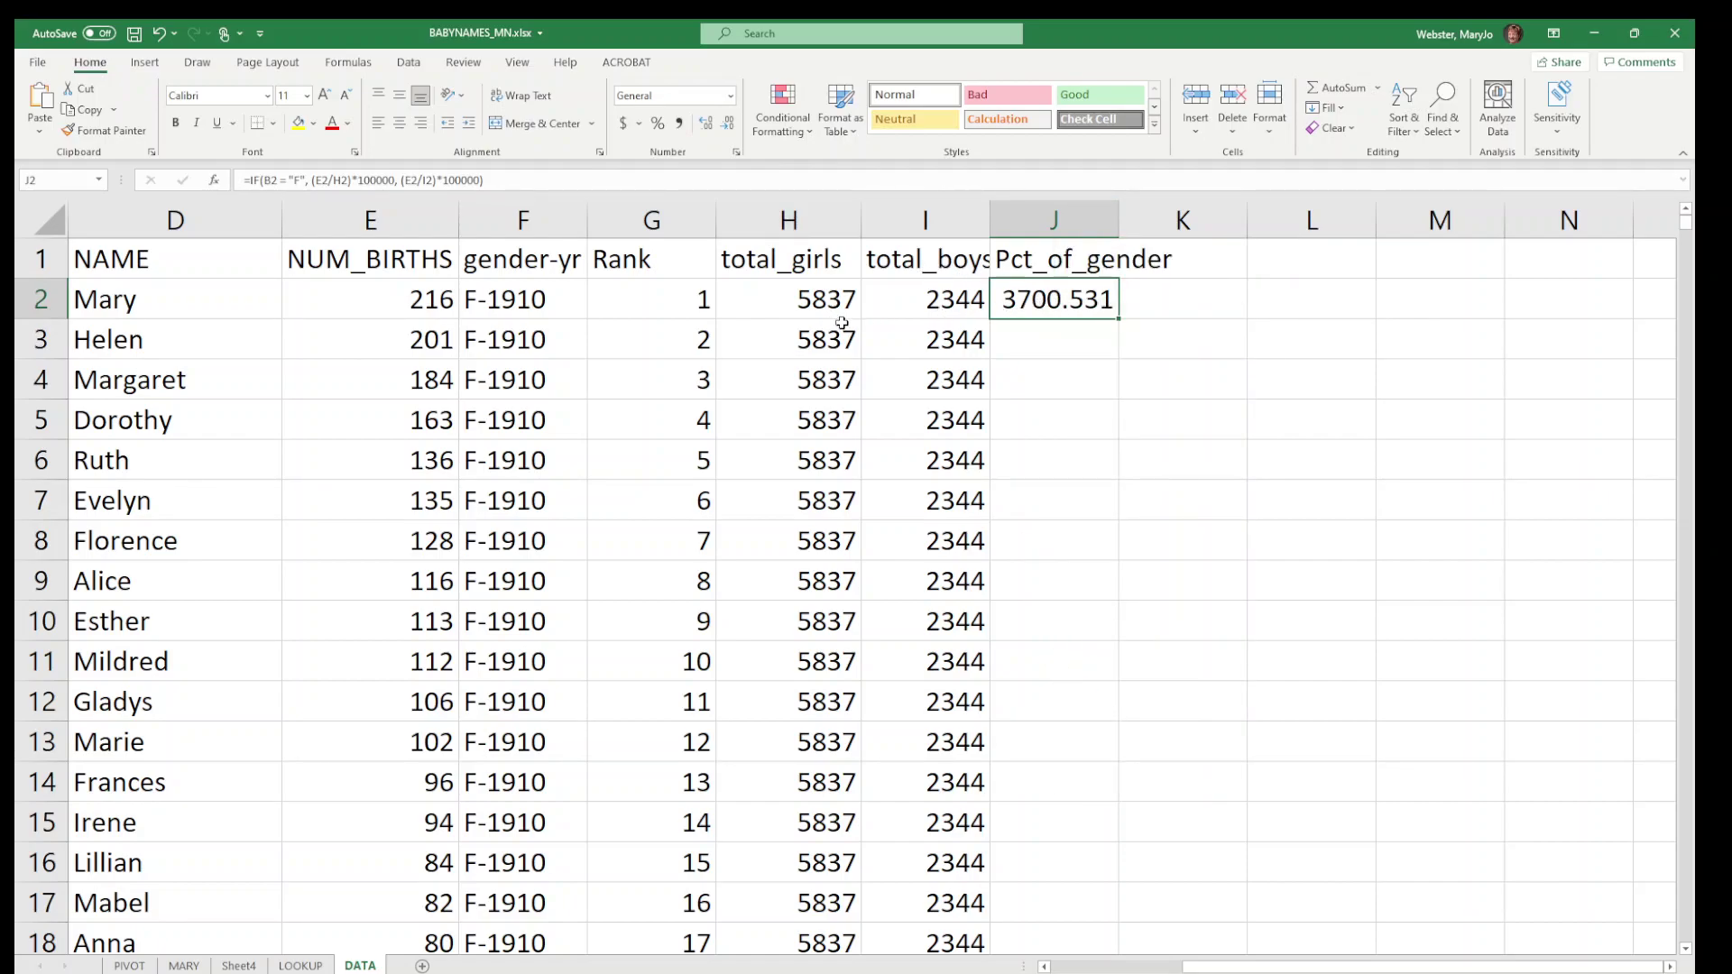
key("ctrl+1")
left_click_drag(1013, 479, 556, 333)
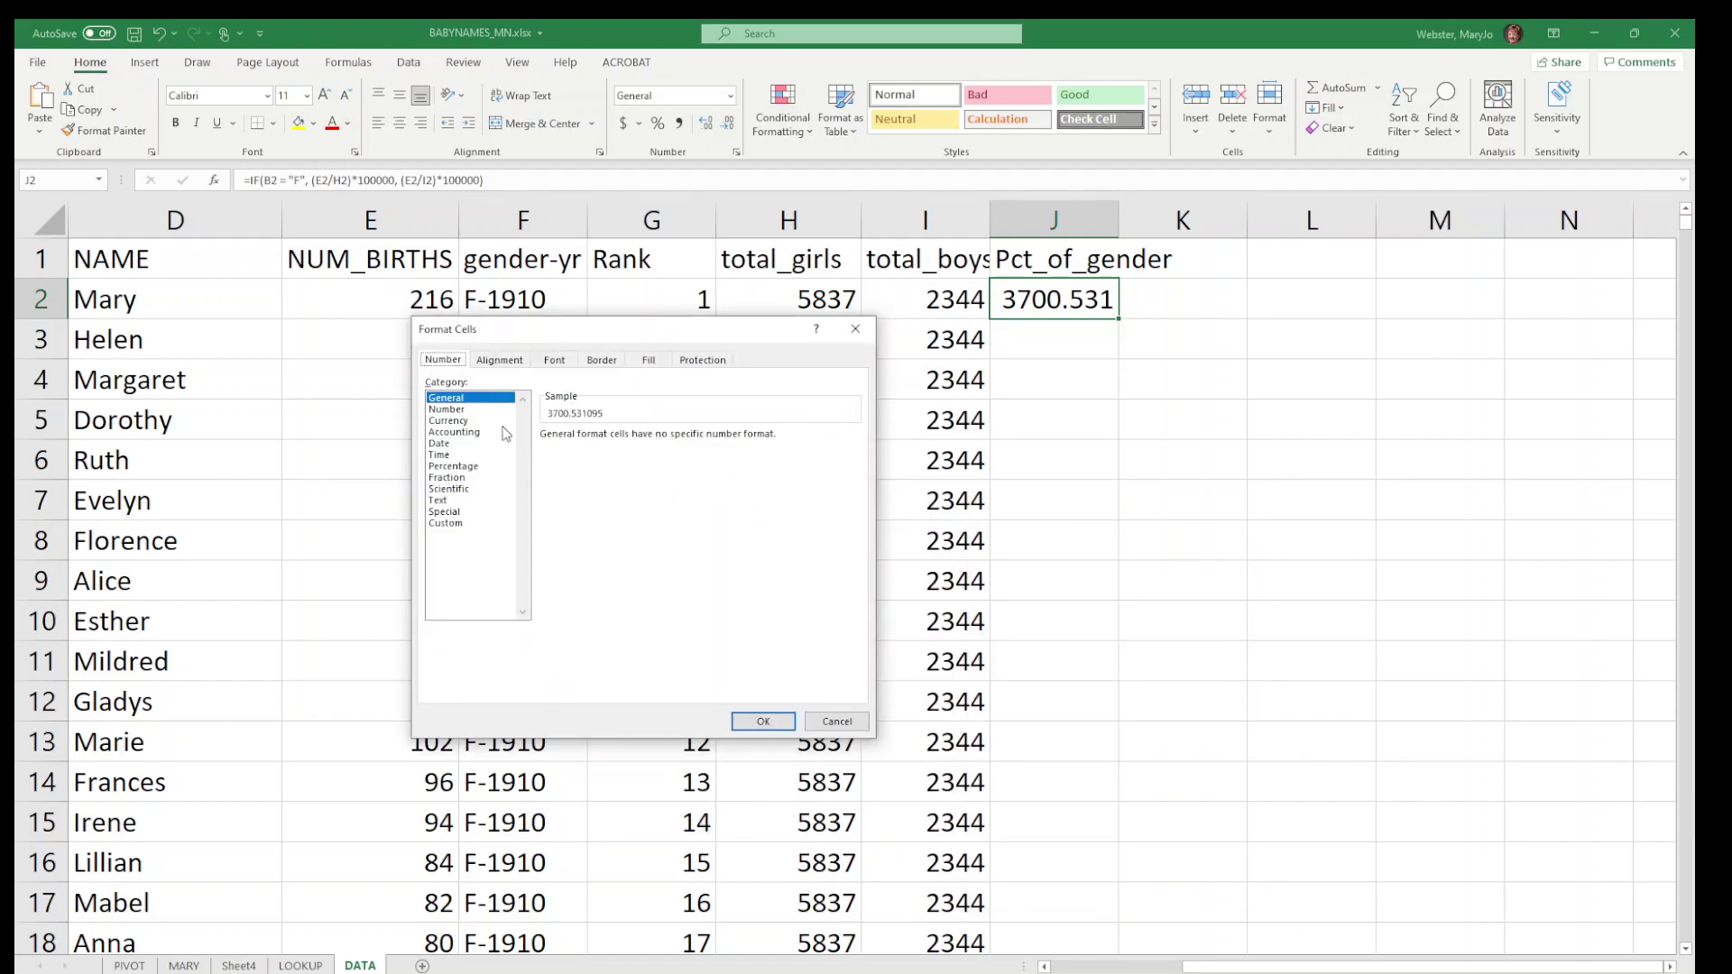
left_click(486, 411)
left_click(659, 441)
left_click(659, 440)
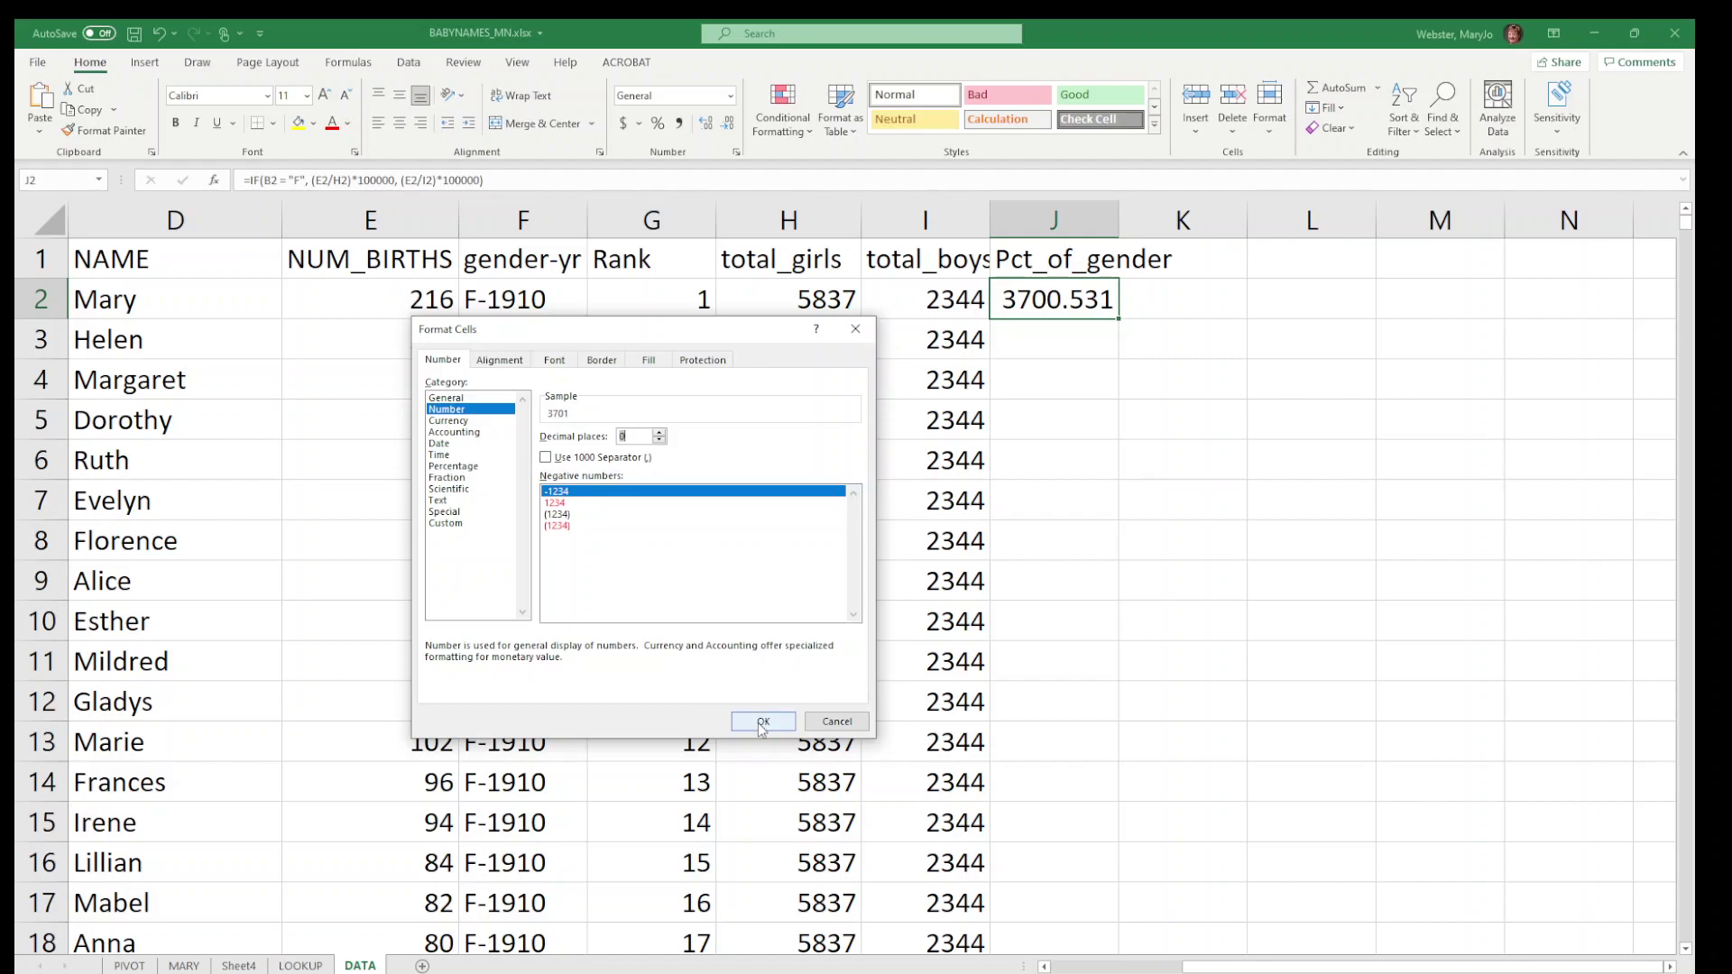
left_click(762, 722)
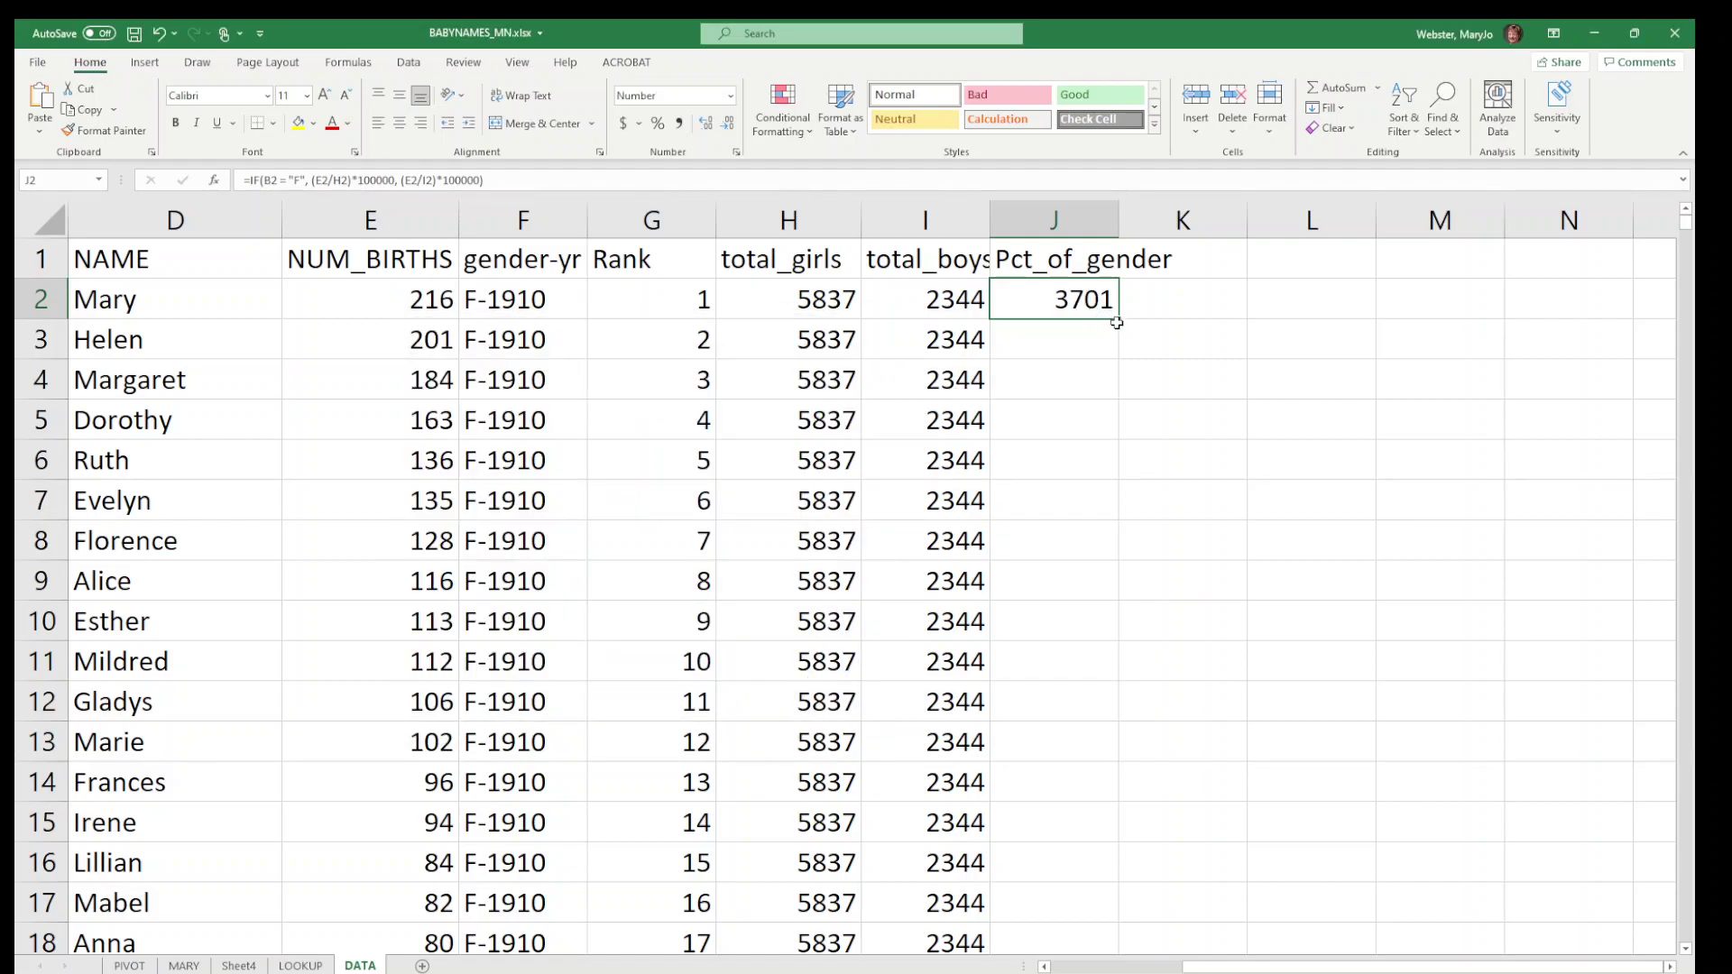
double_click(1120, 319)
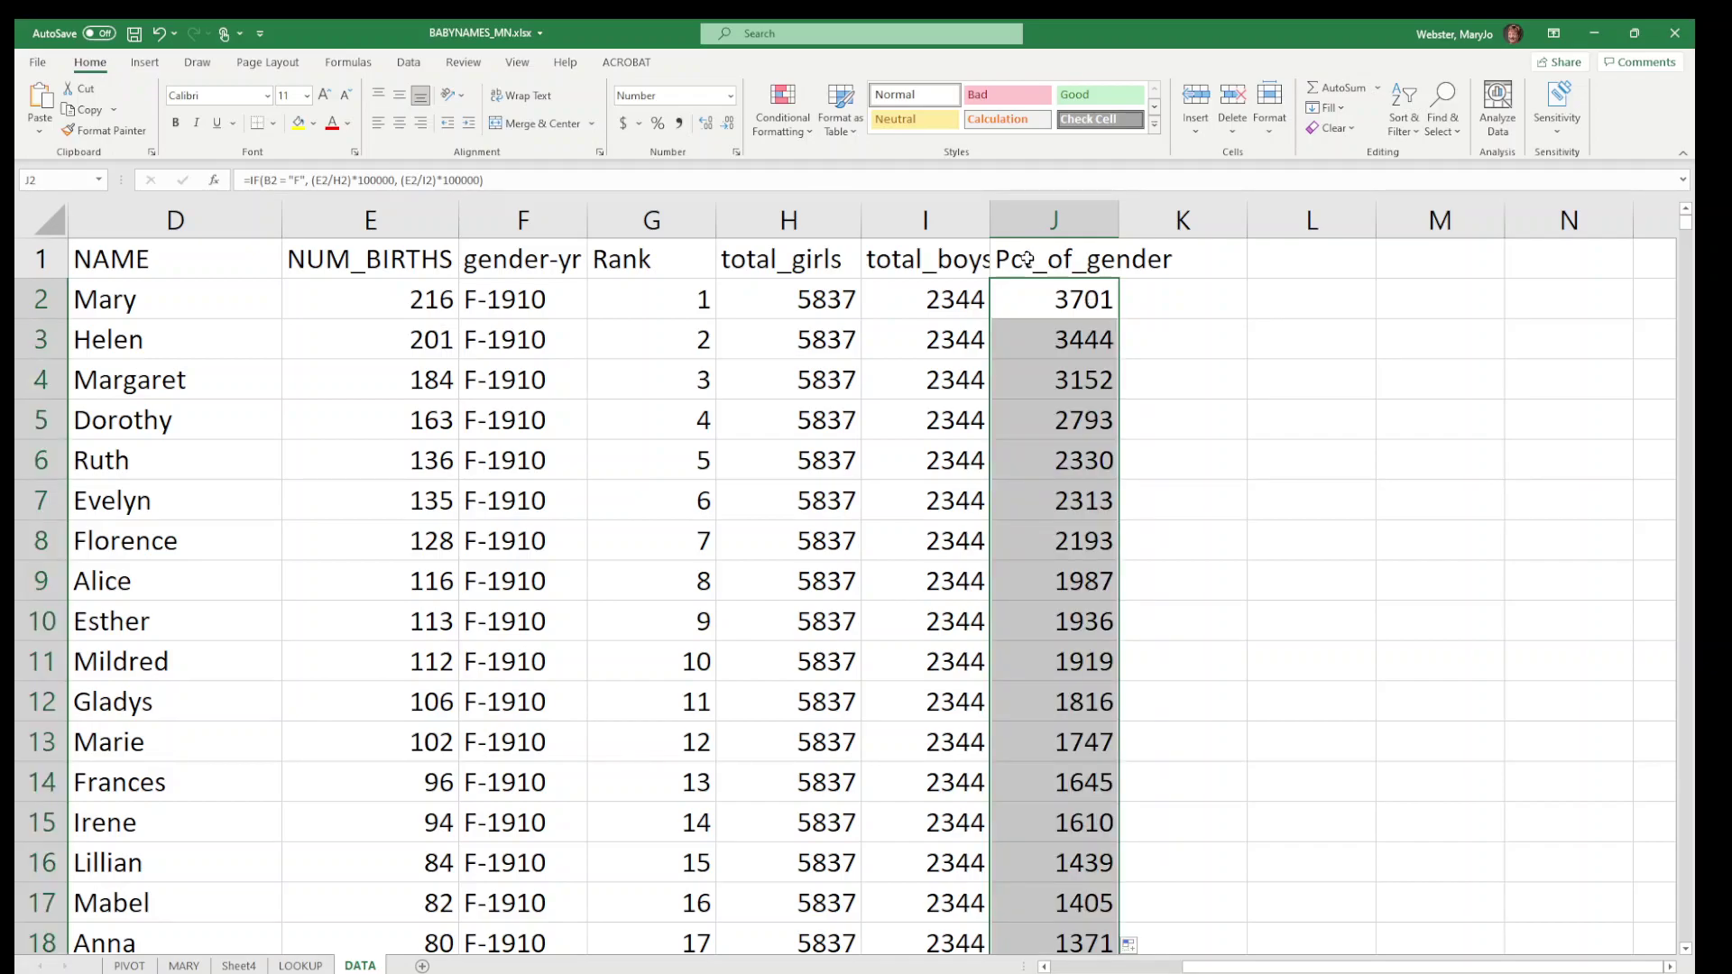
Rename the column J header to Rateper100k.
left_click(1028, 261)
left_click_drag(361, 179, 207, 184)
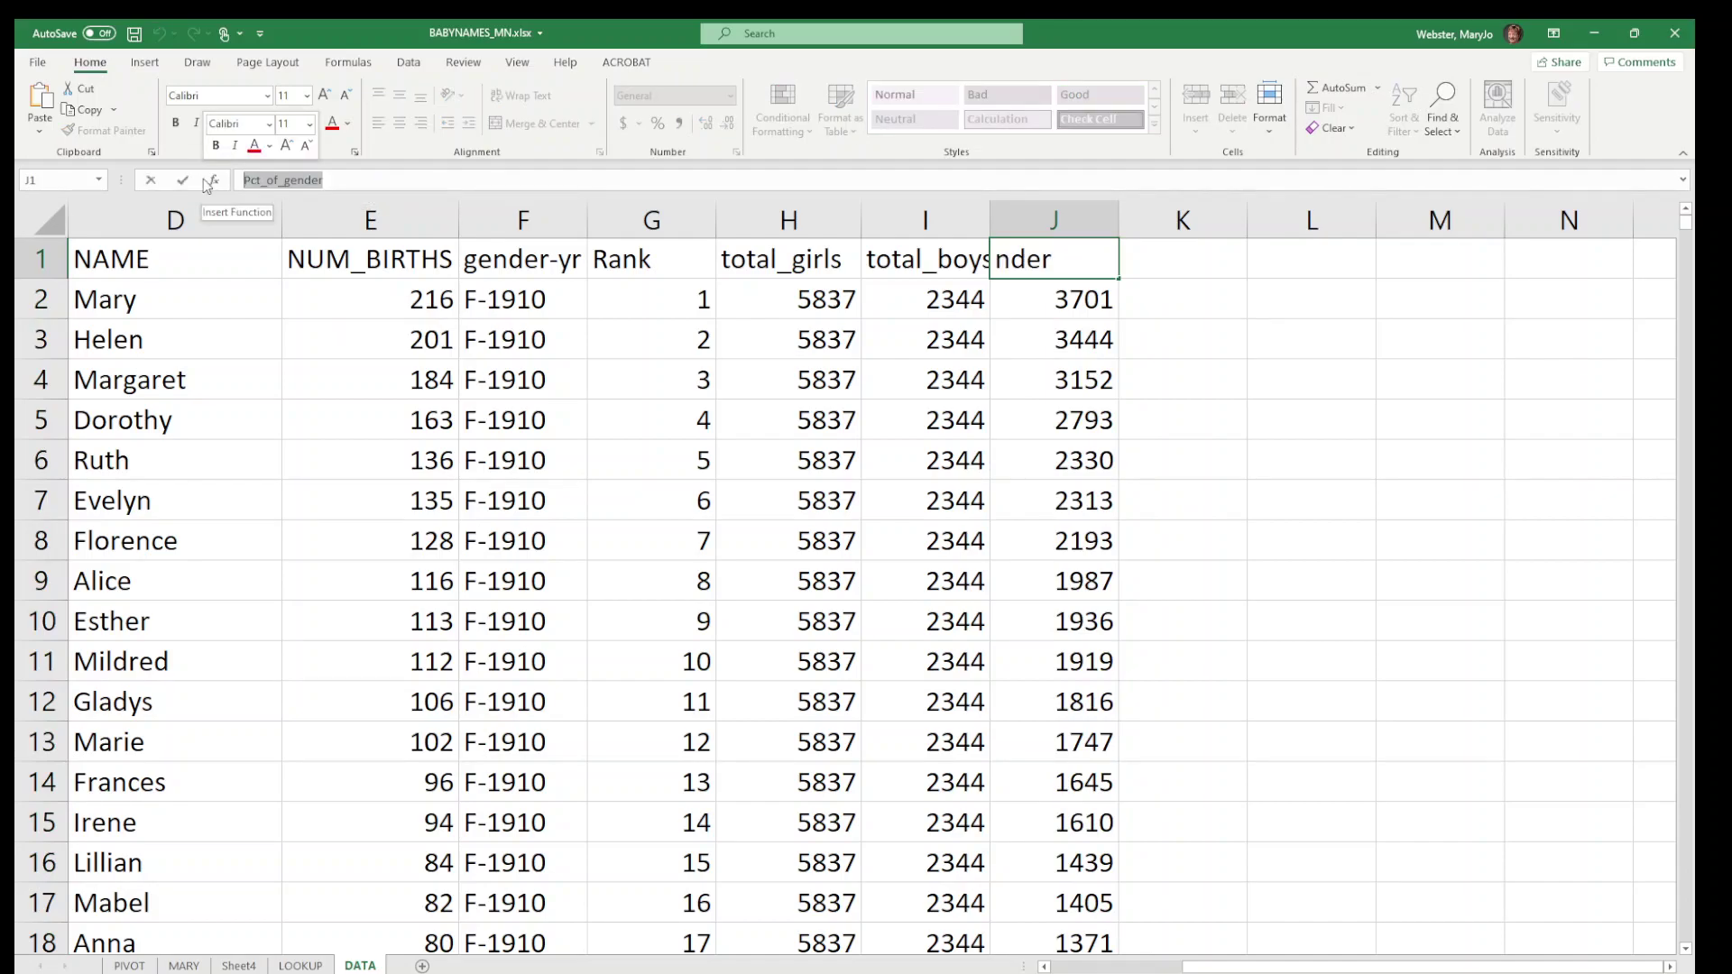
type("Rateper100k")
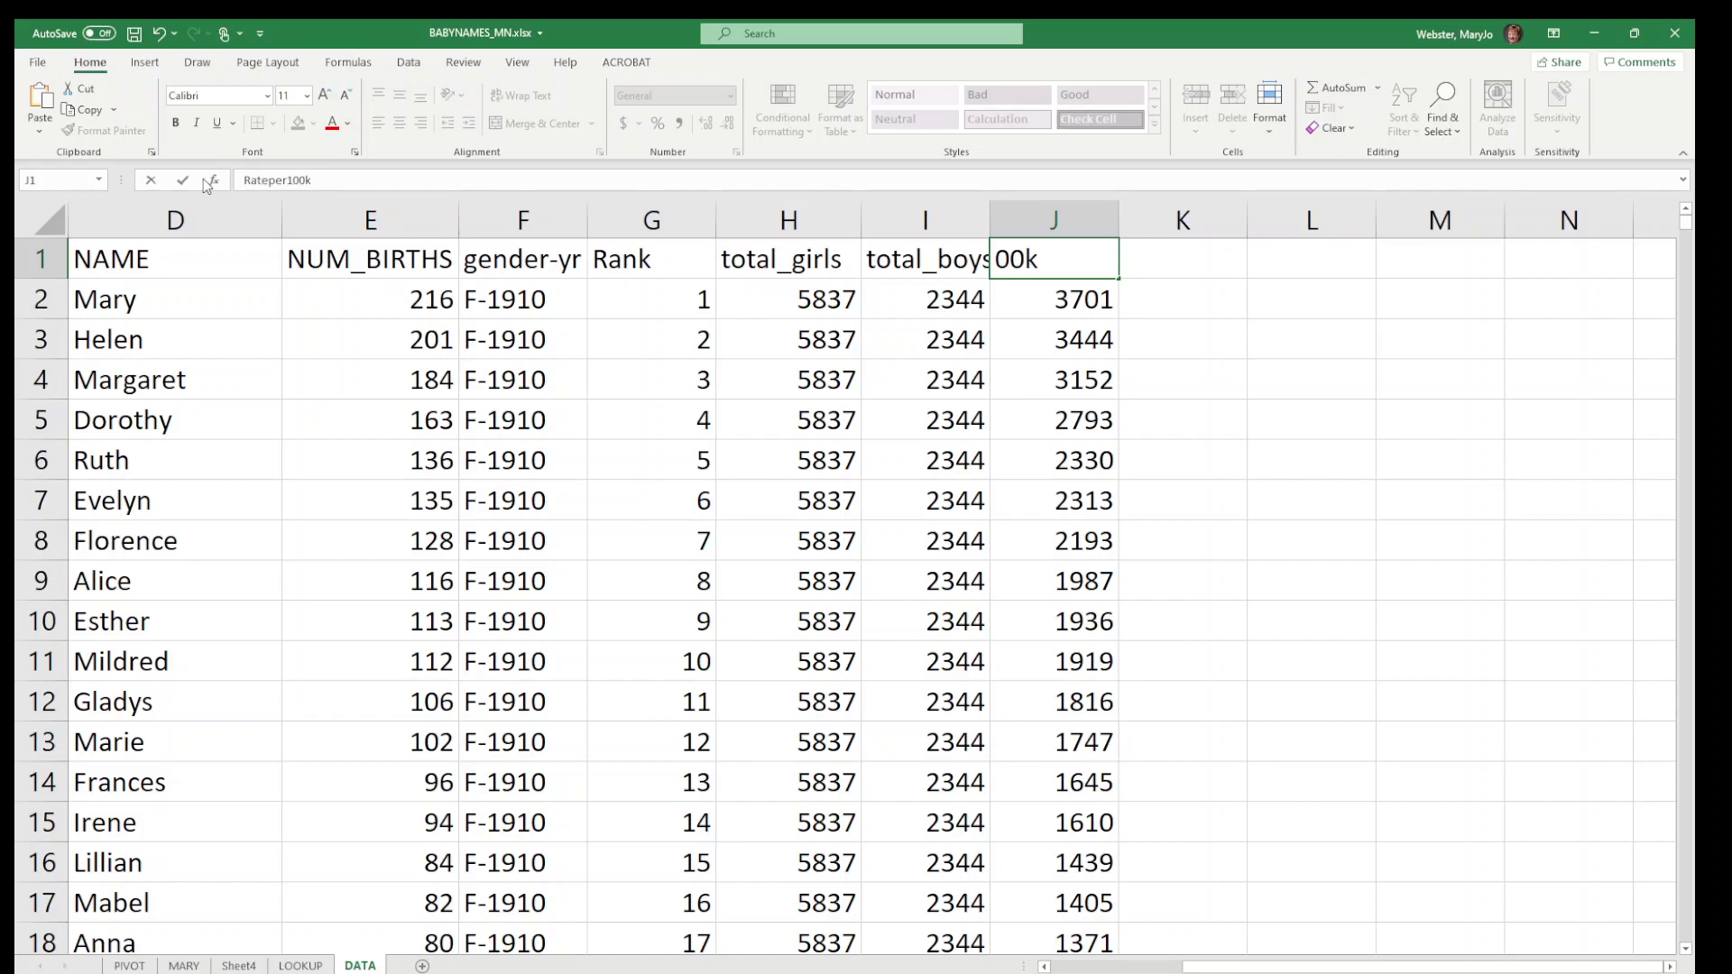
key("Return")
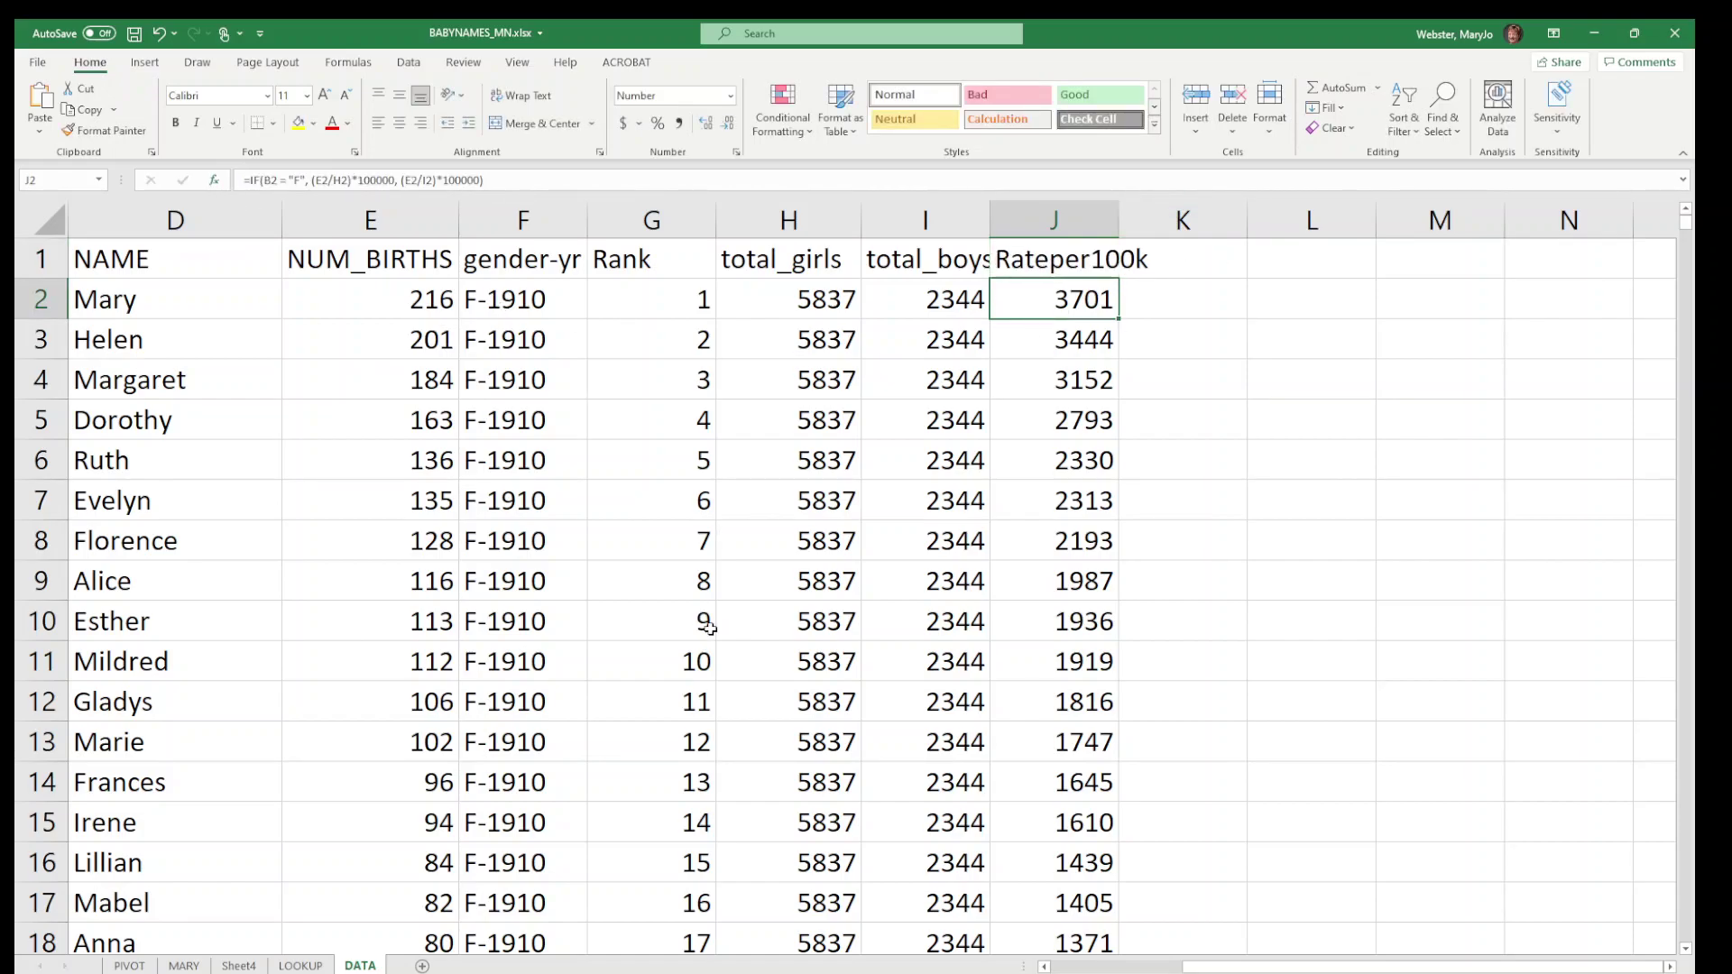
scroll(713, 621, "down", 7)
left_click(792, 621)
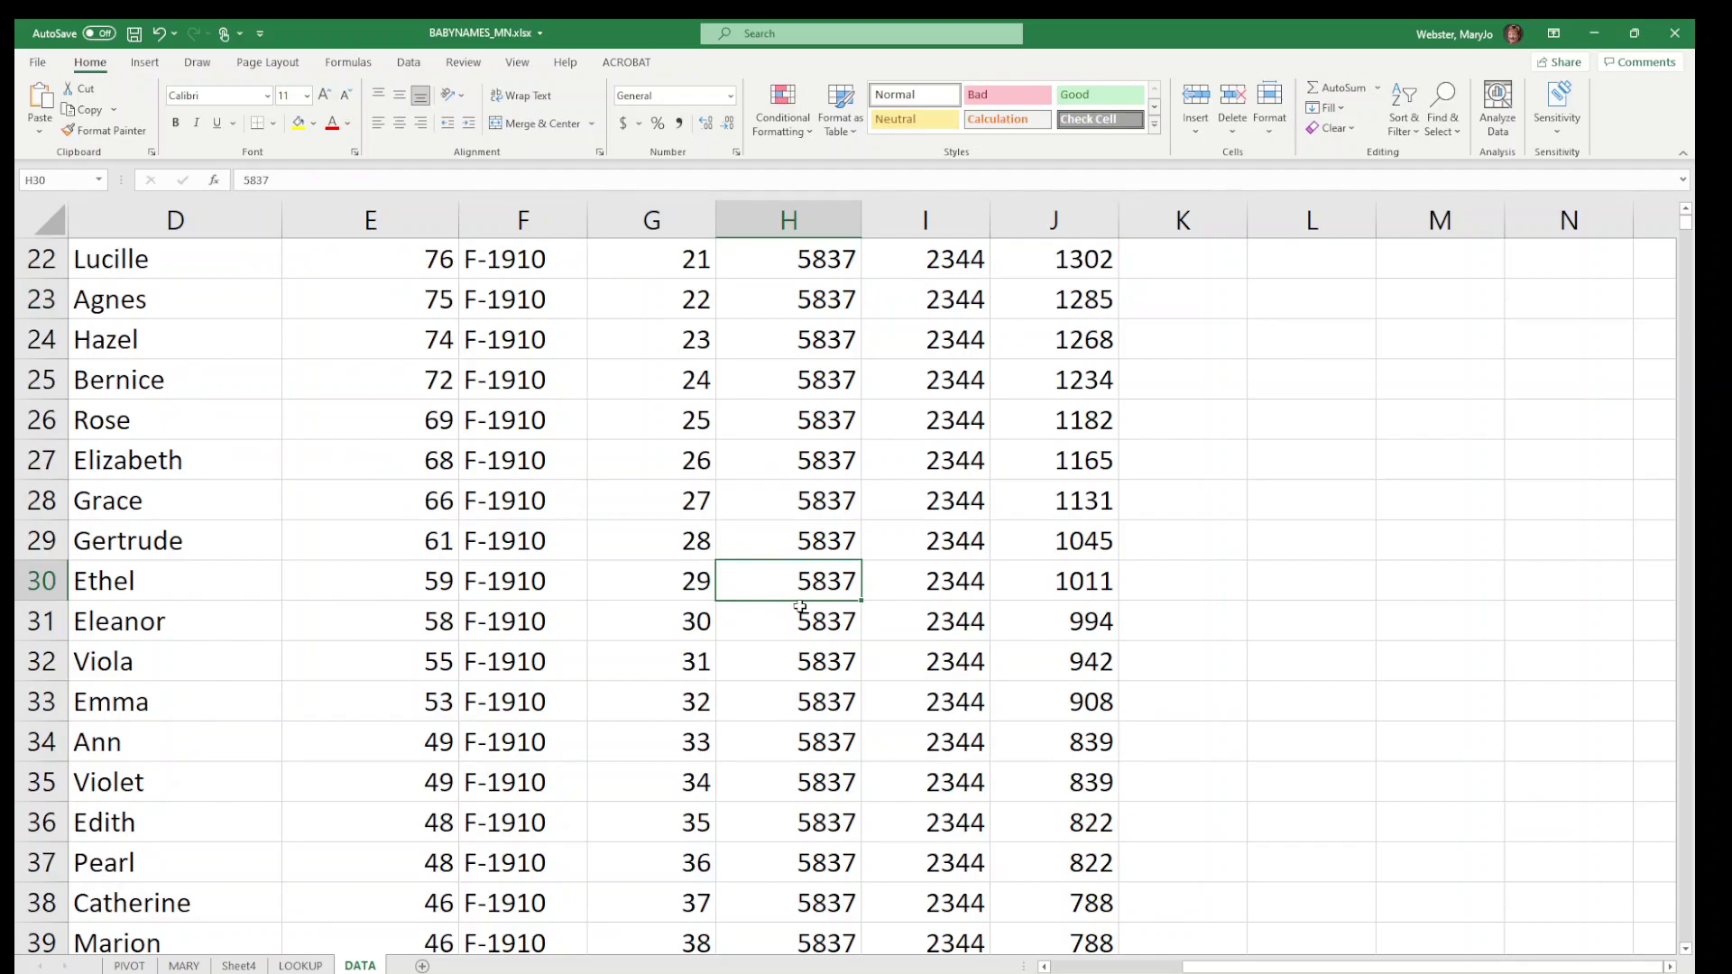
scroll(801, 607, "up", 7)
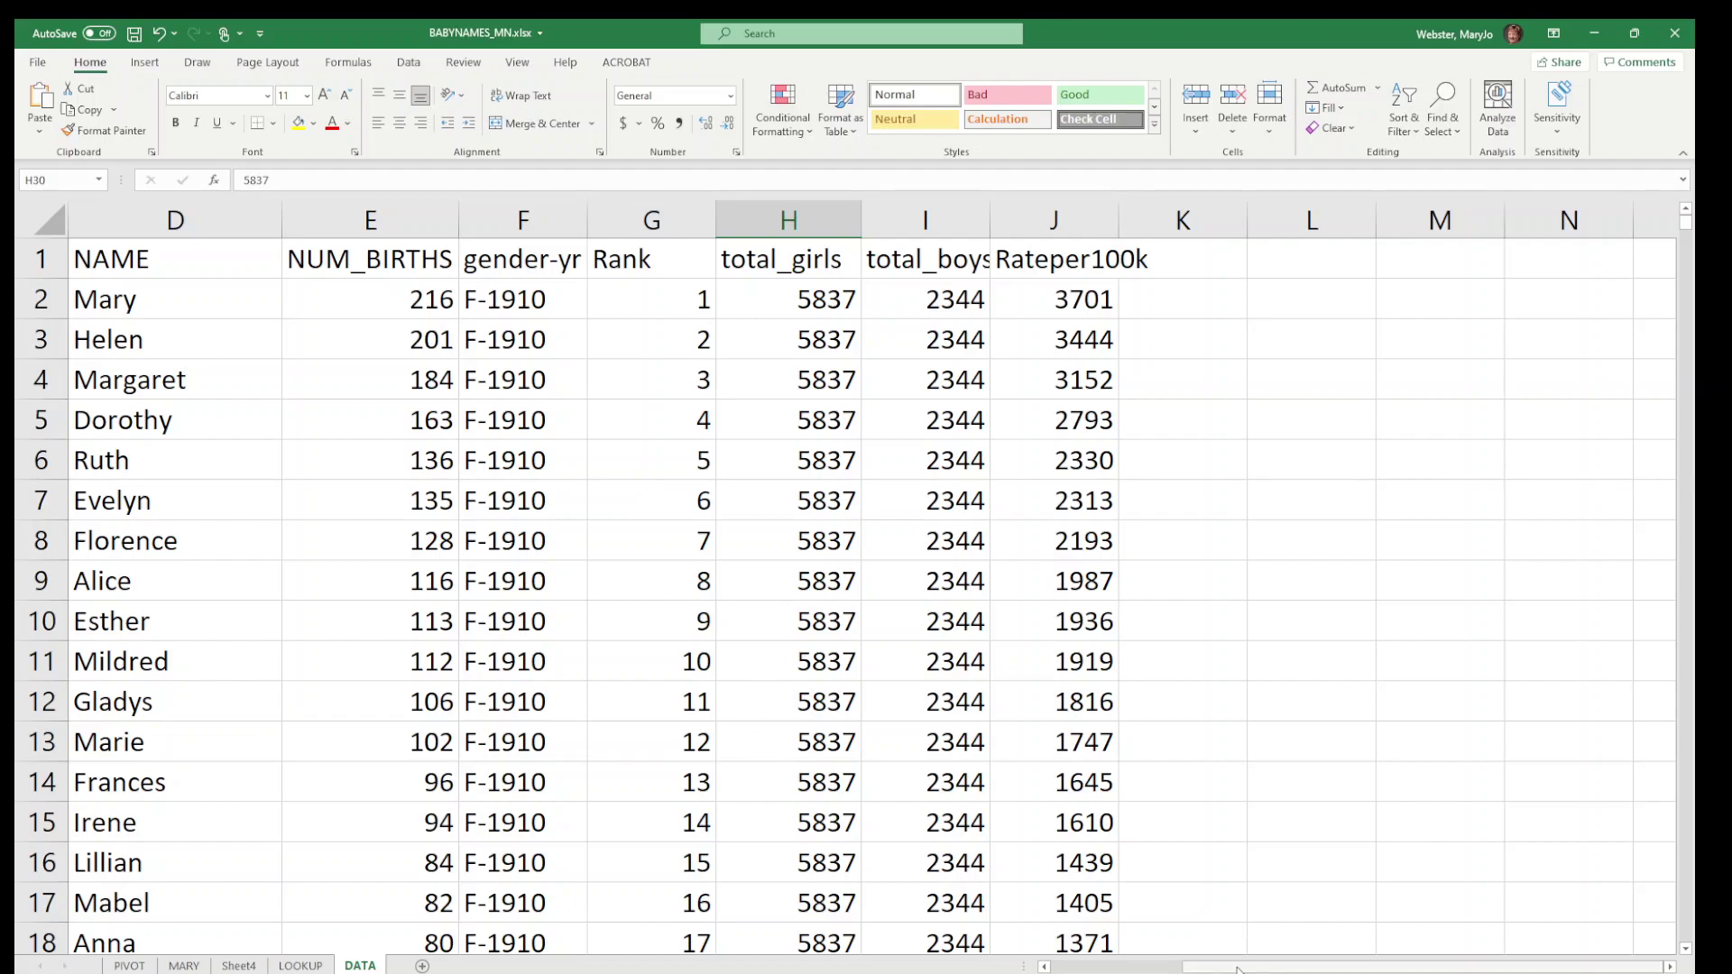
Switch from the DATA sheet to the PIVOT sheet and select a value cell inside the pivot table.
left_click_drag(1236, 968, 1101, 967)
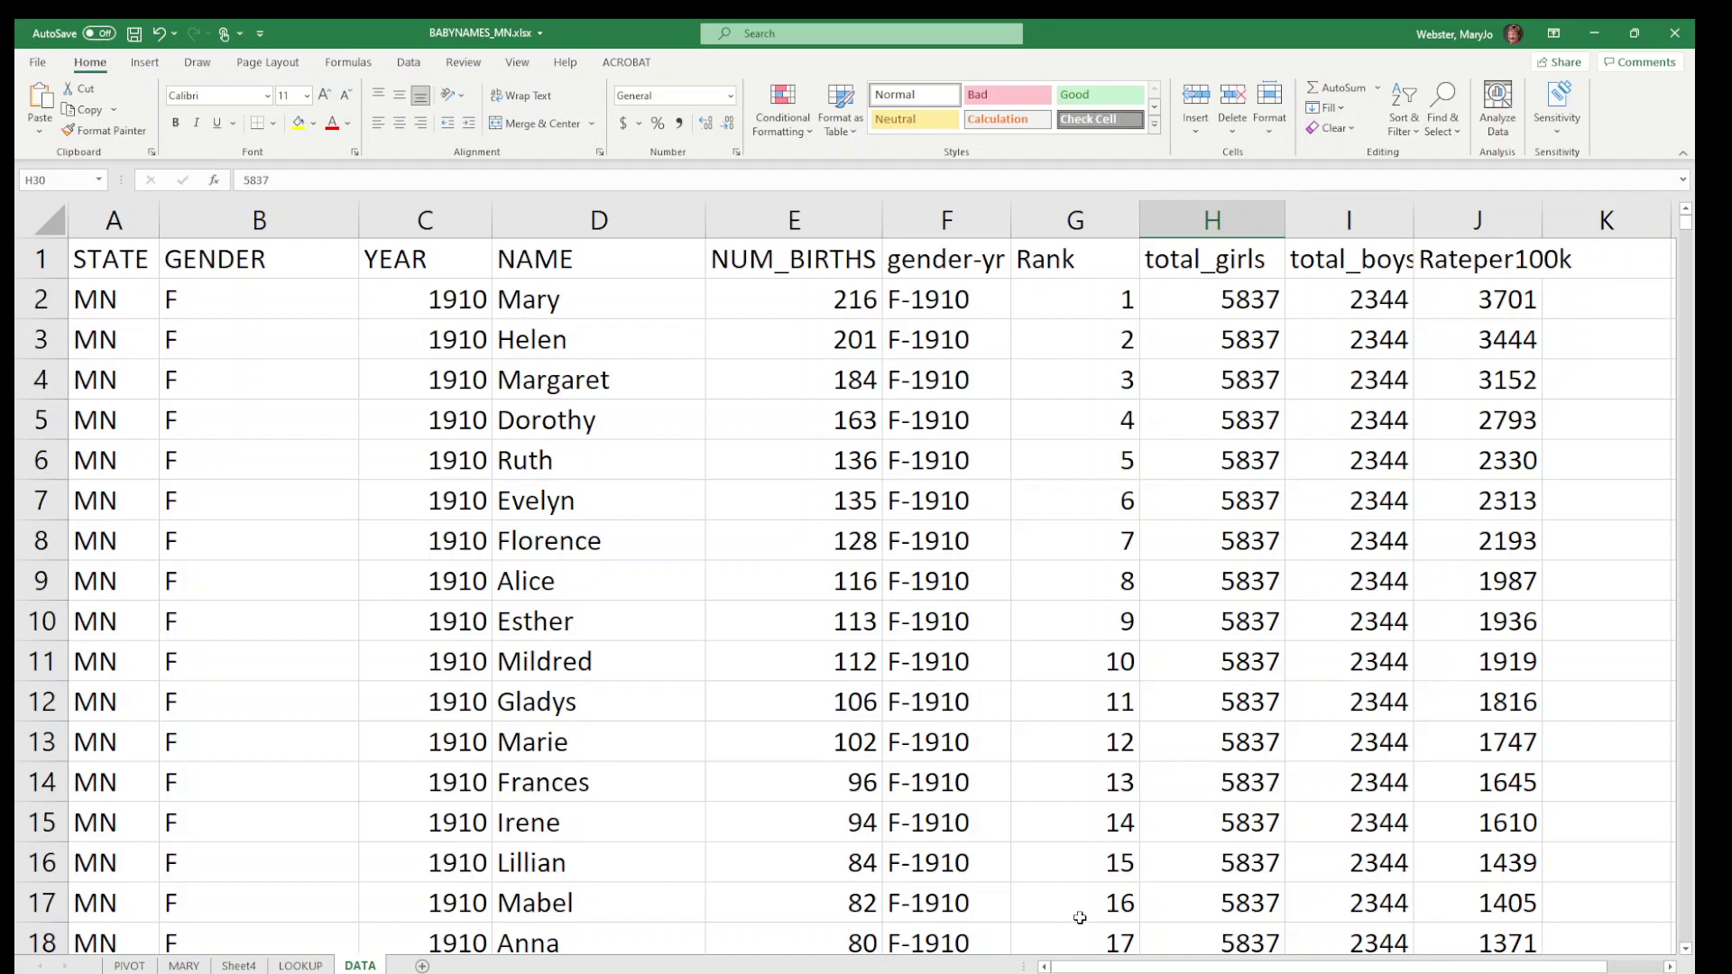
left_click(791, 481)
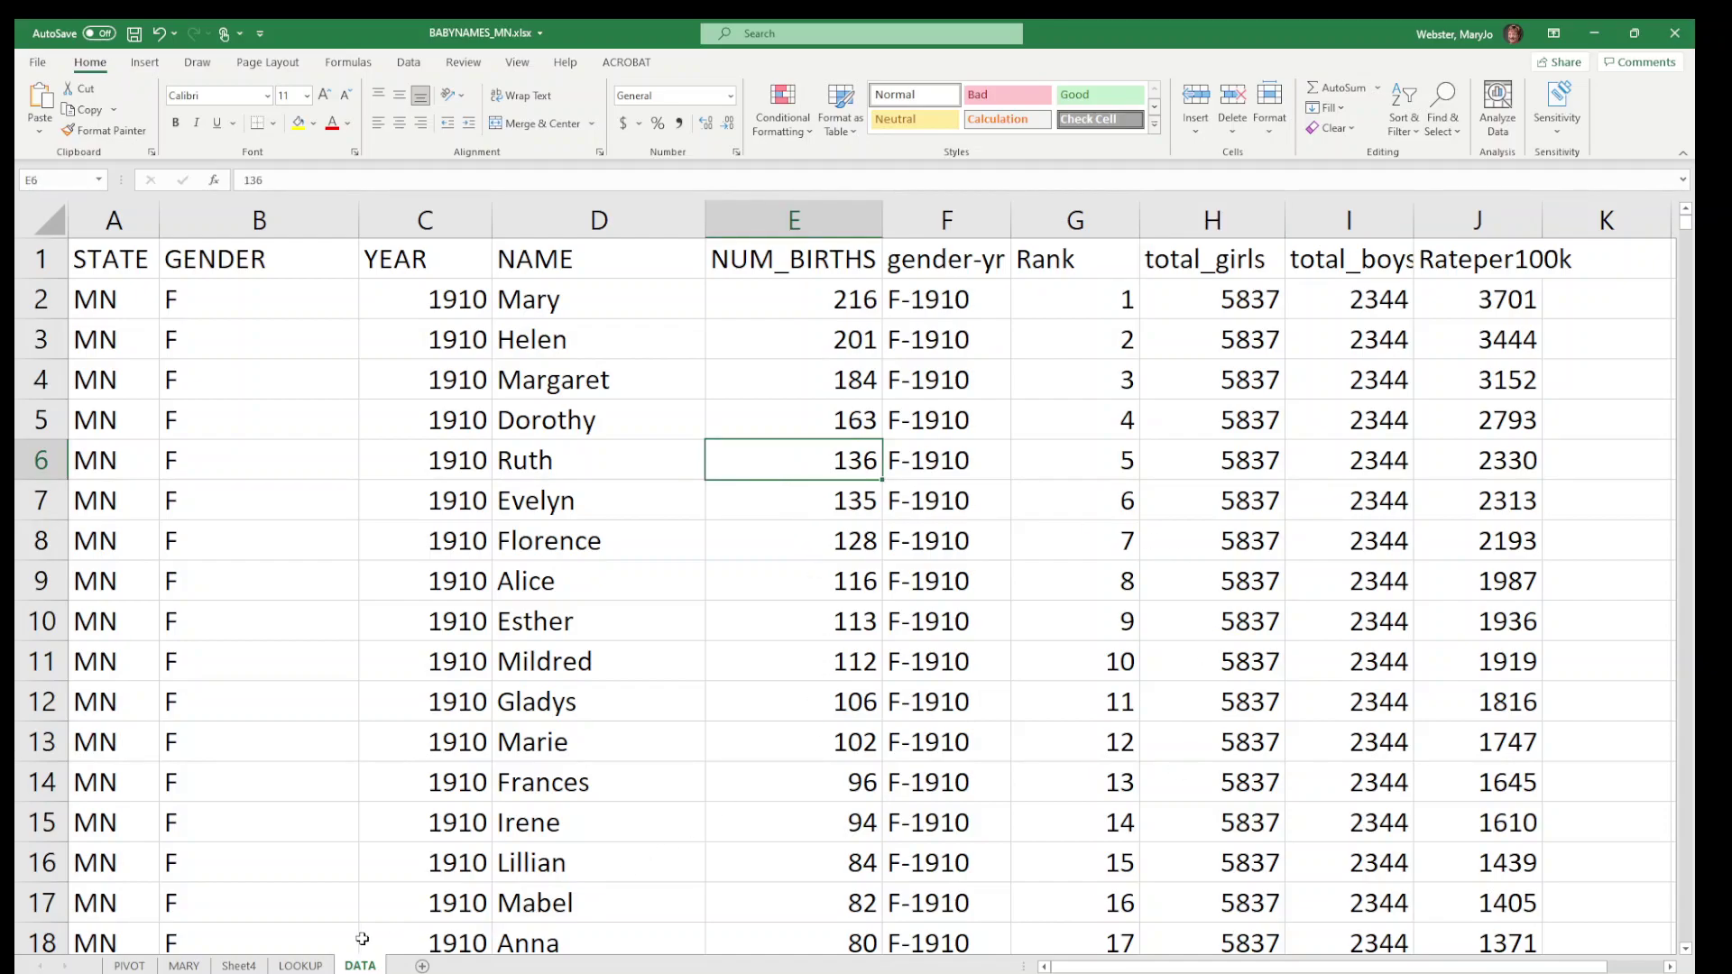
left_click(129, 965)
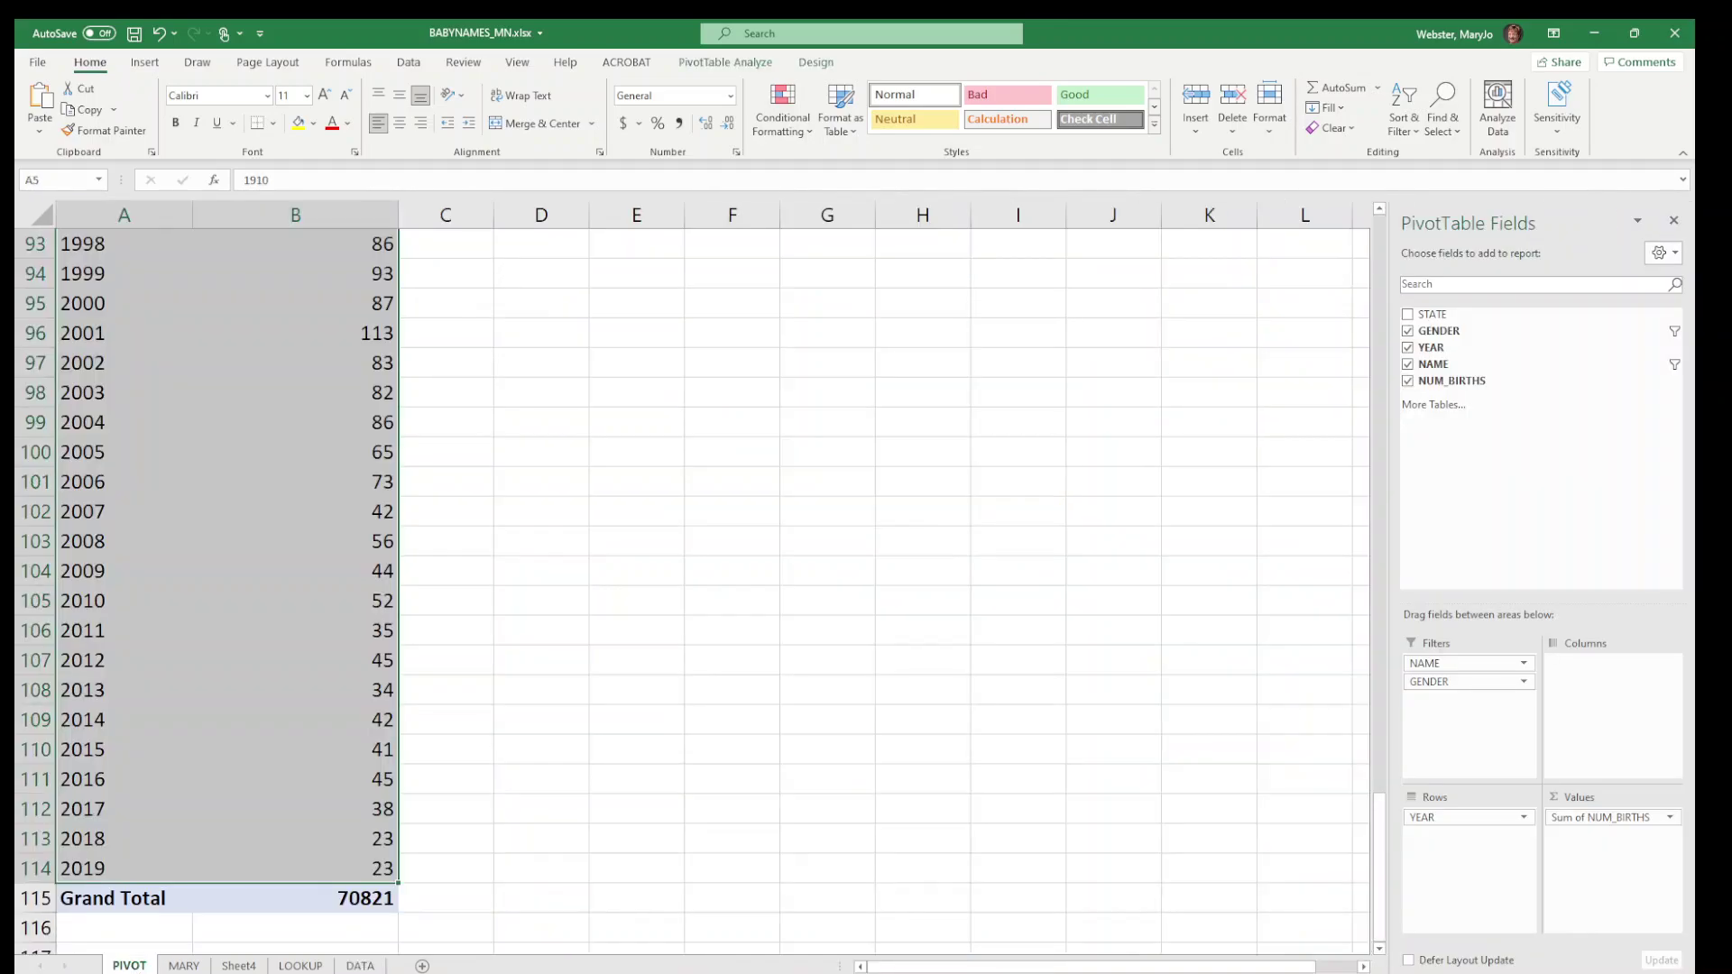
key("ctrl+Home")
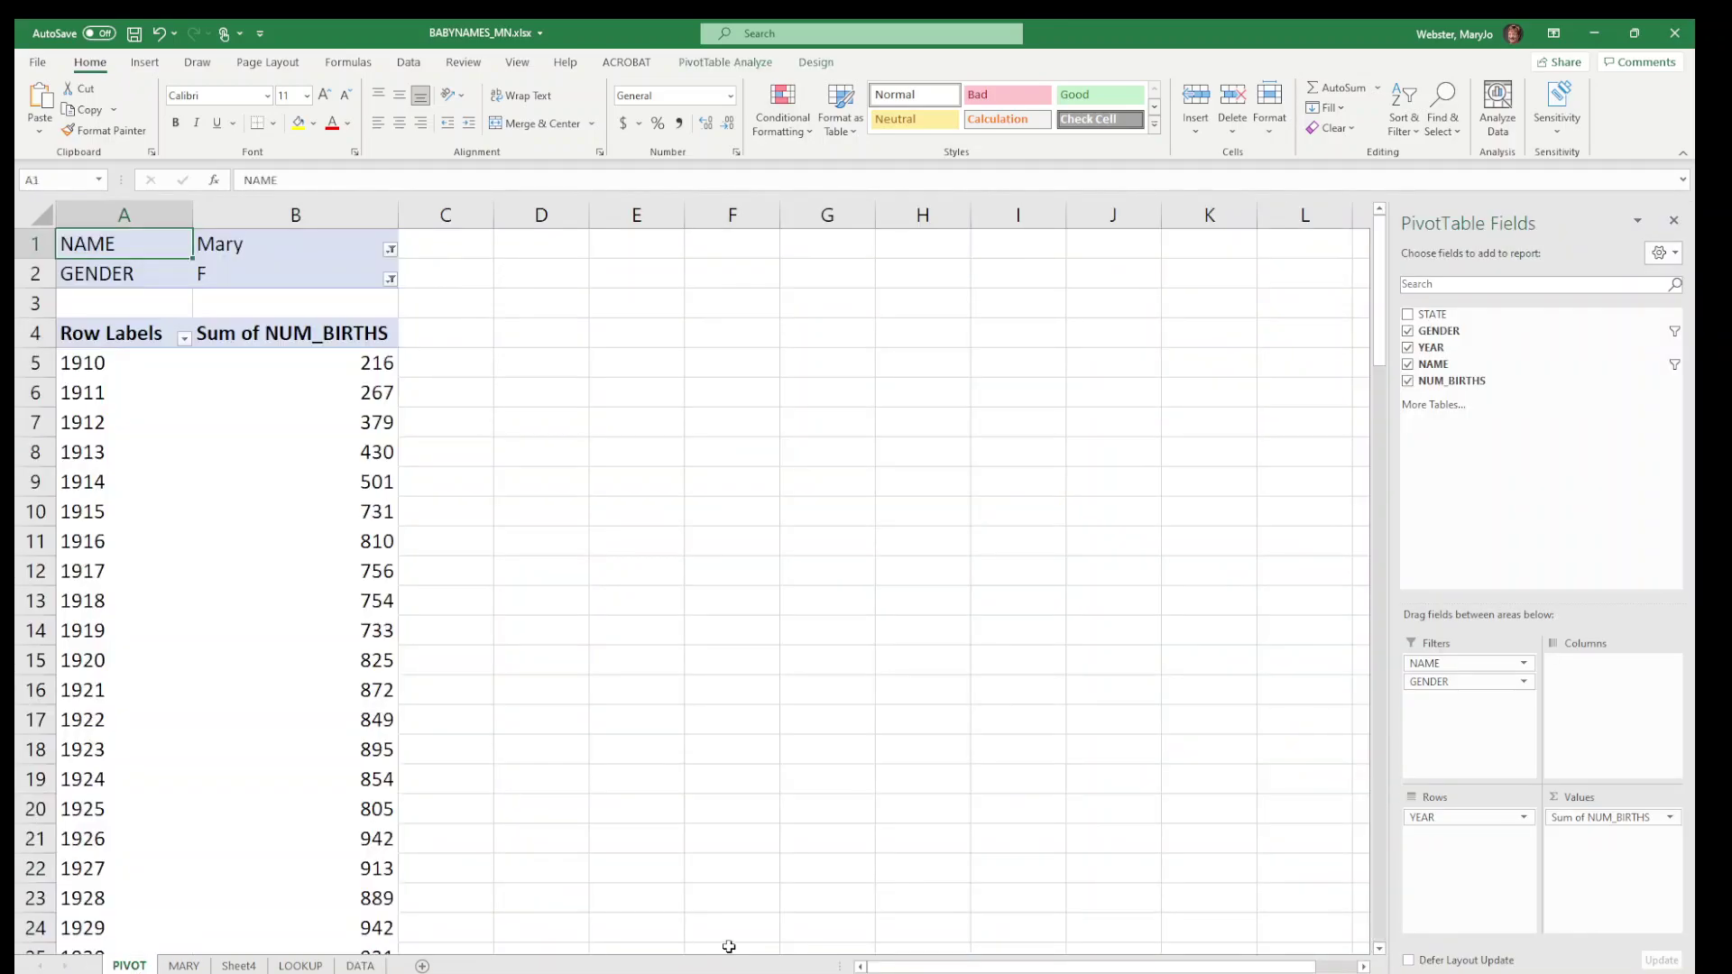
mouse_move(294, 422)
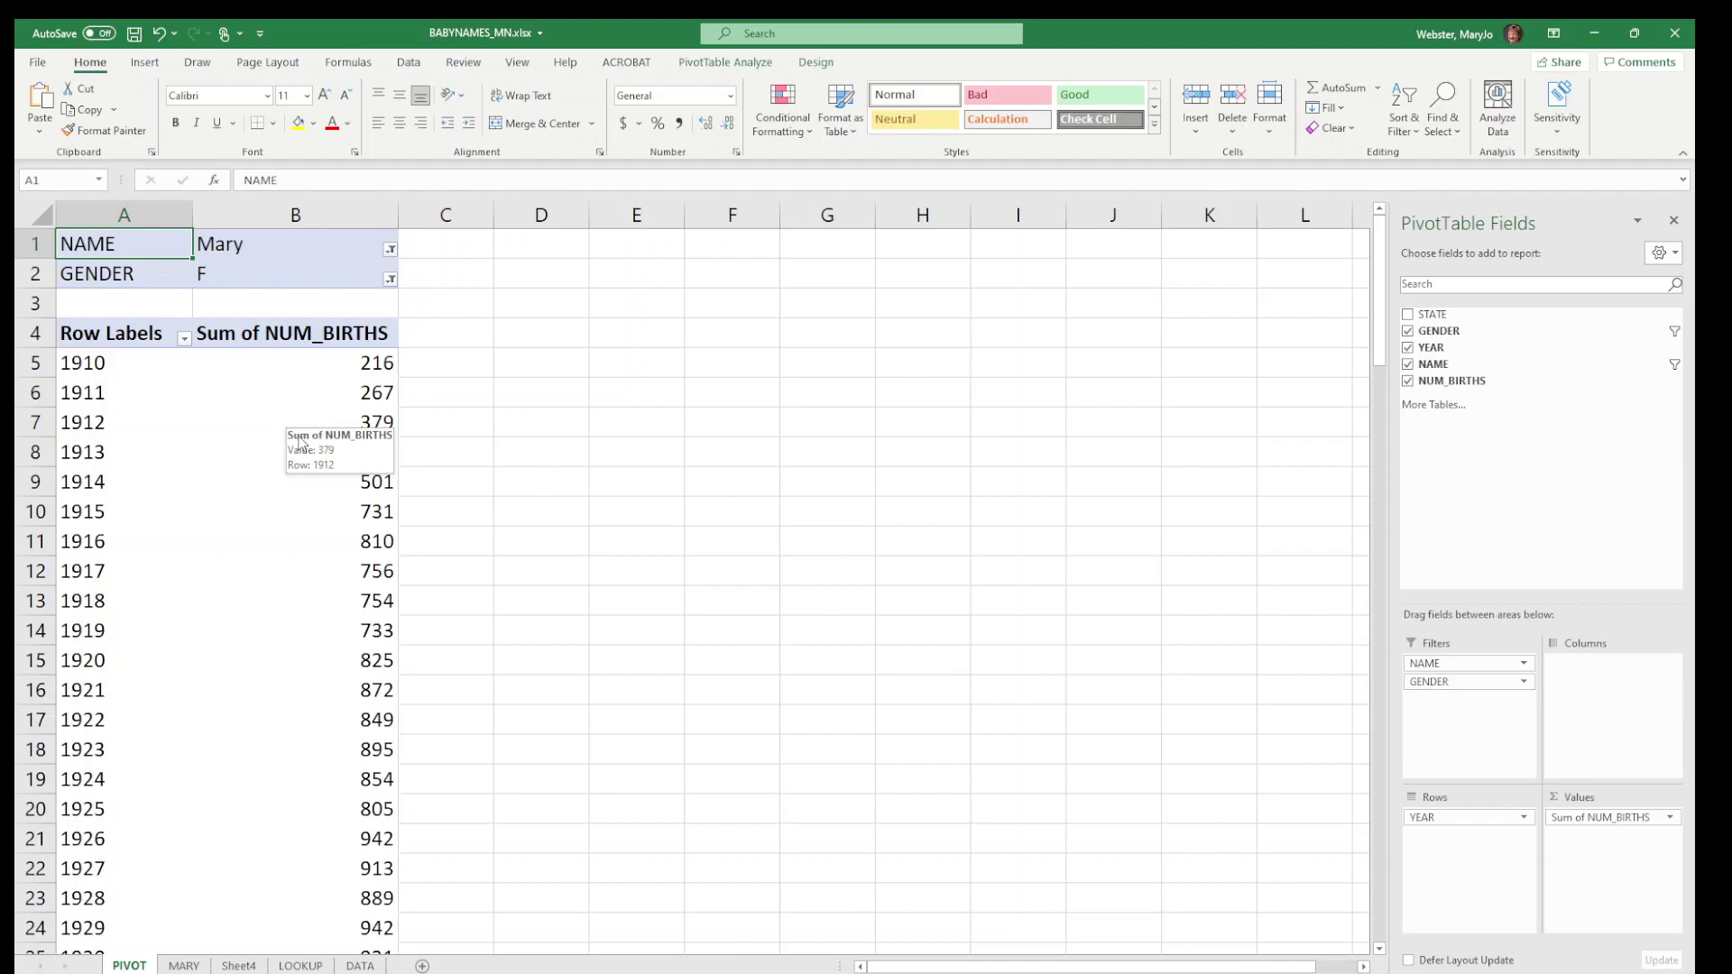
left_click(307, 414)
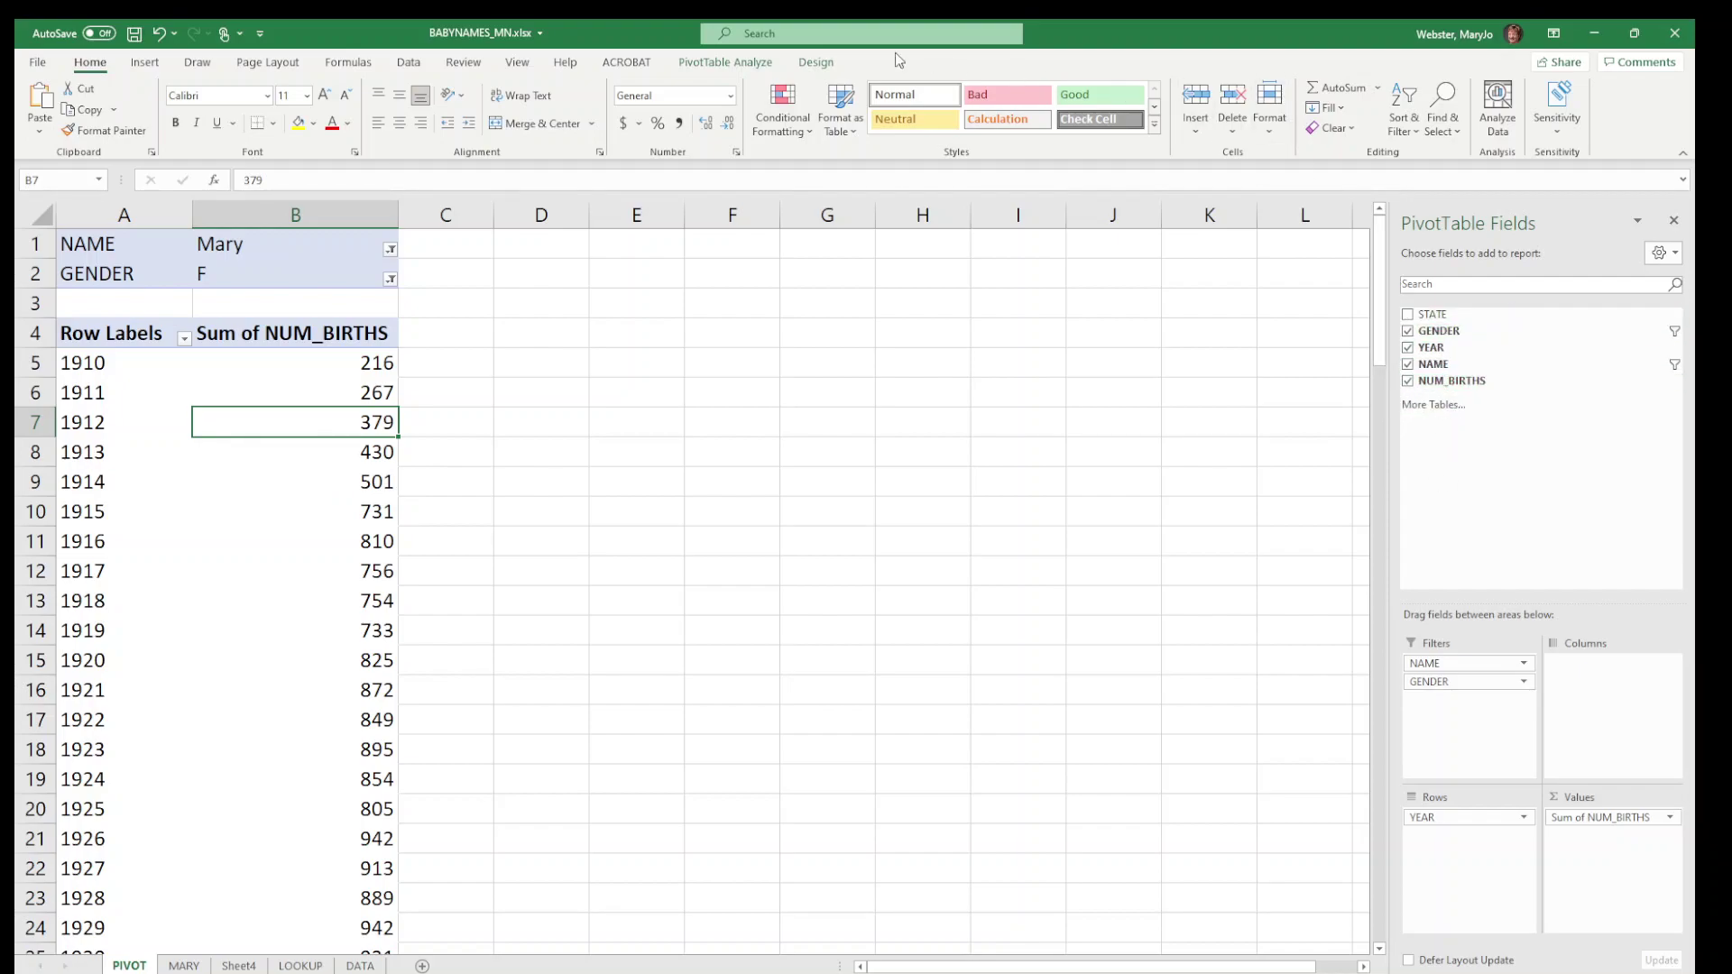
Change the pivot table's data source range to DATA!$A$1:$J$115517 so it includes the added columns through J.
left_click(727, 63)
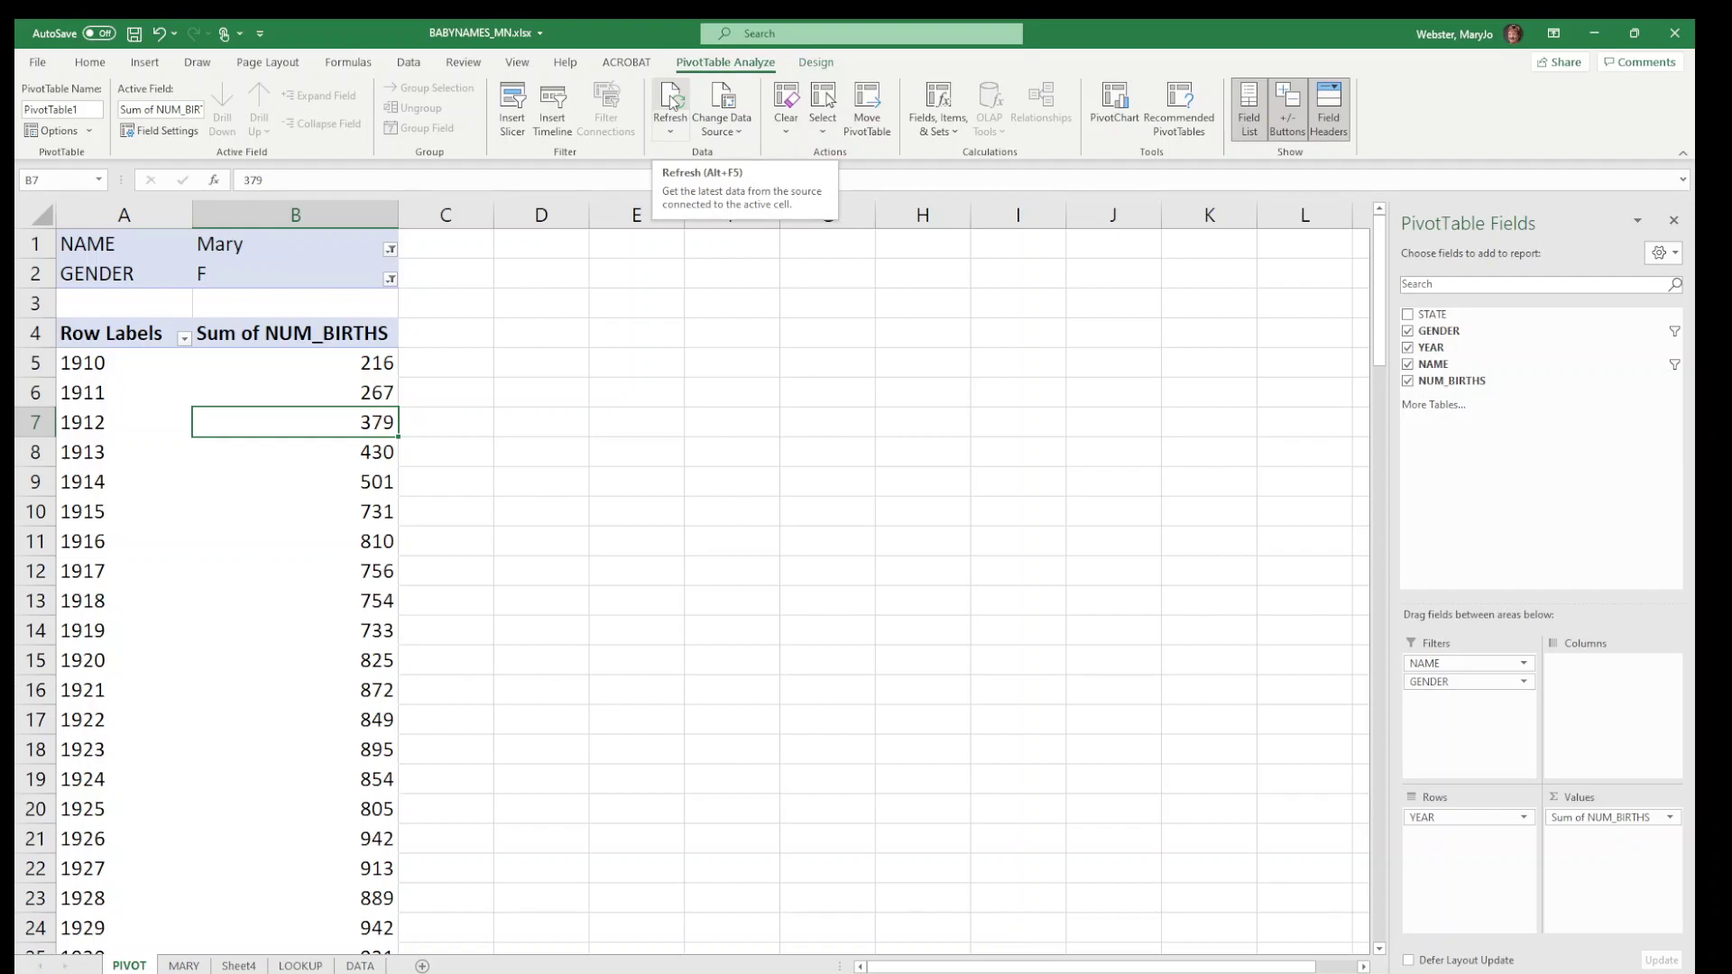
left_click(672, 102)
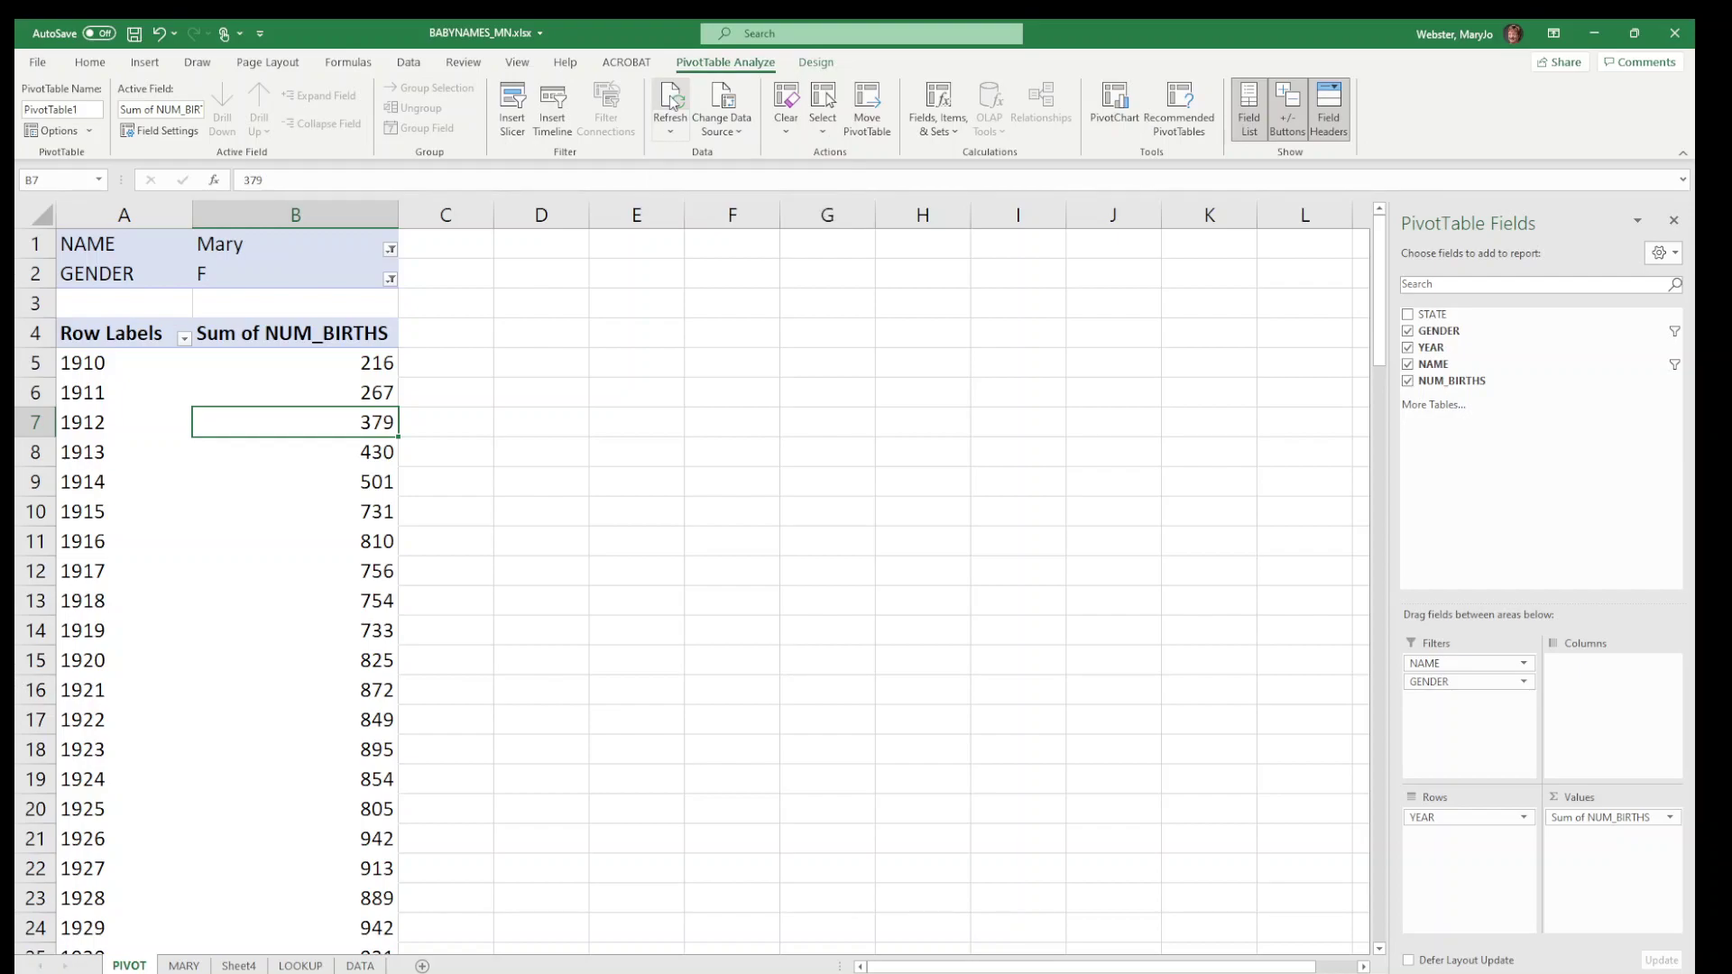
left_click(731, 102)
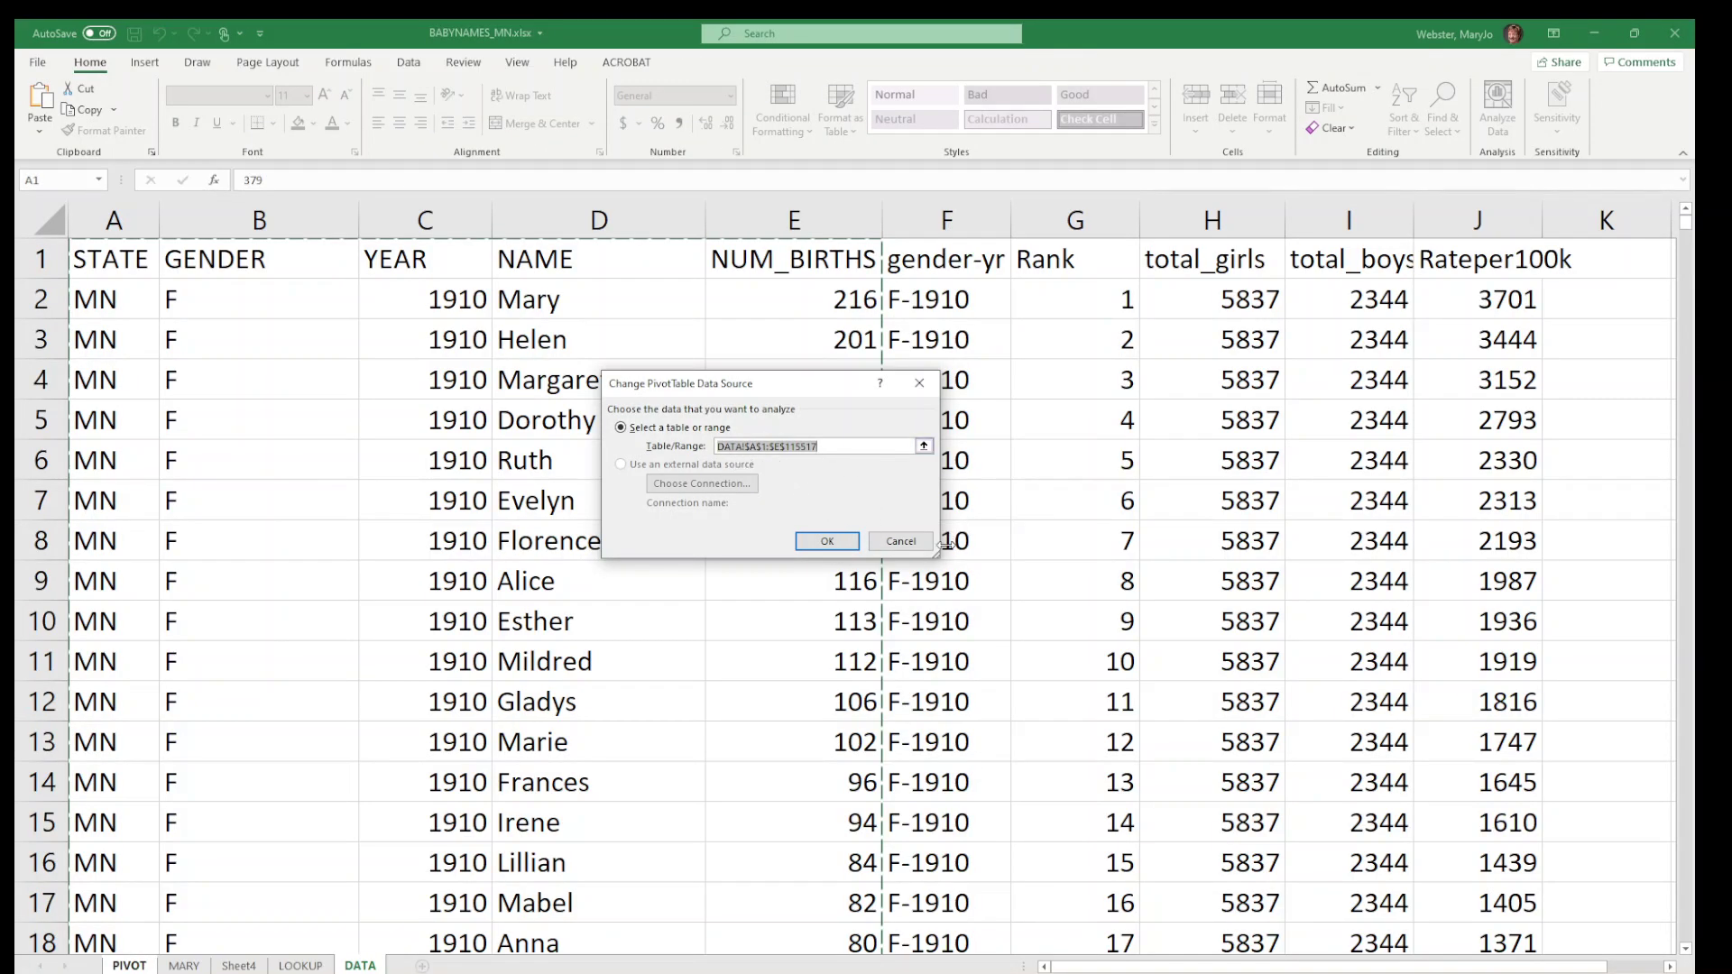
left_click_drag(935, 555, 1122, 652)
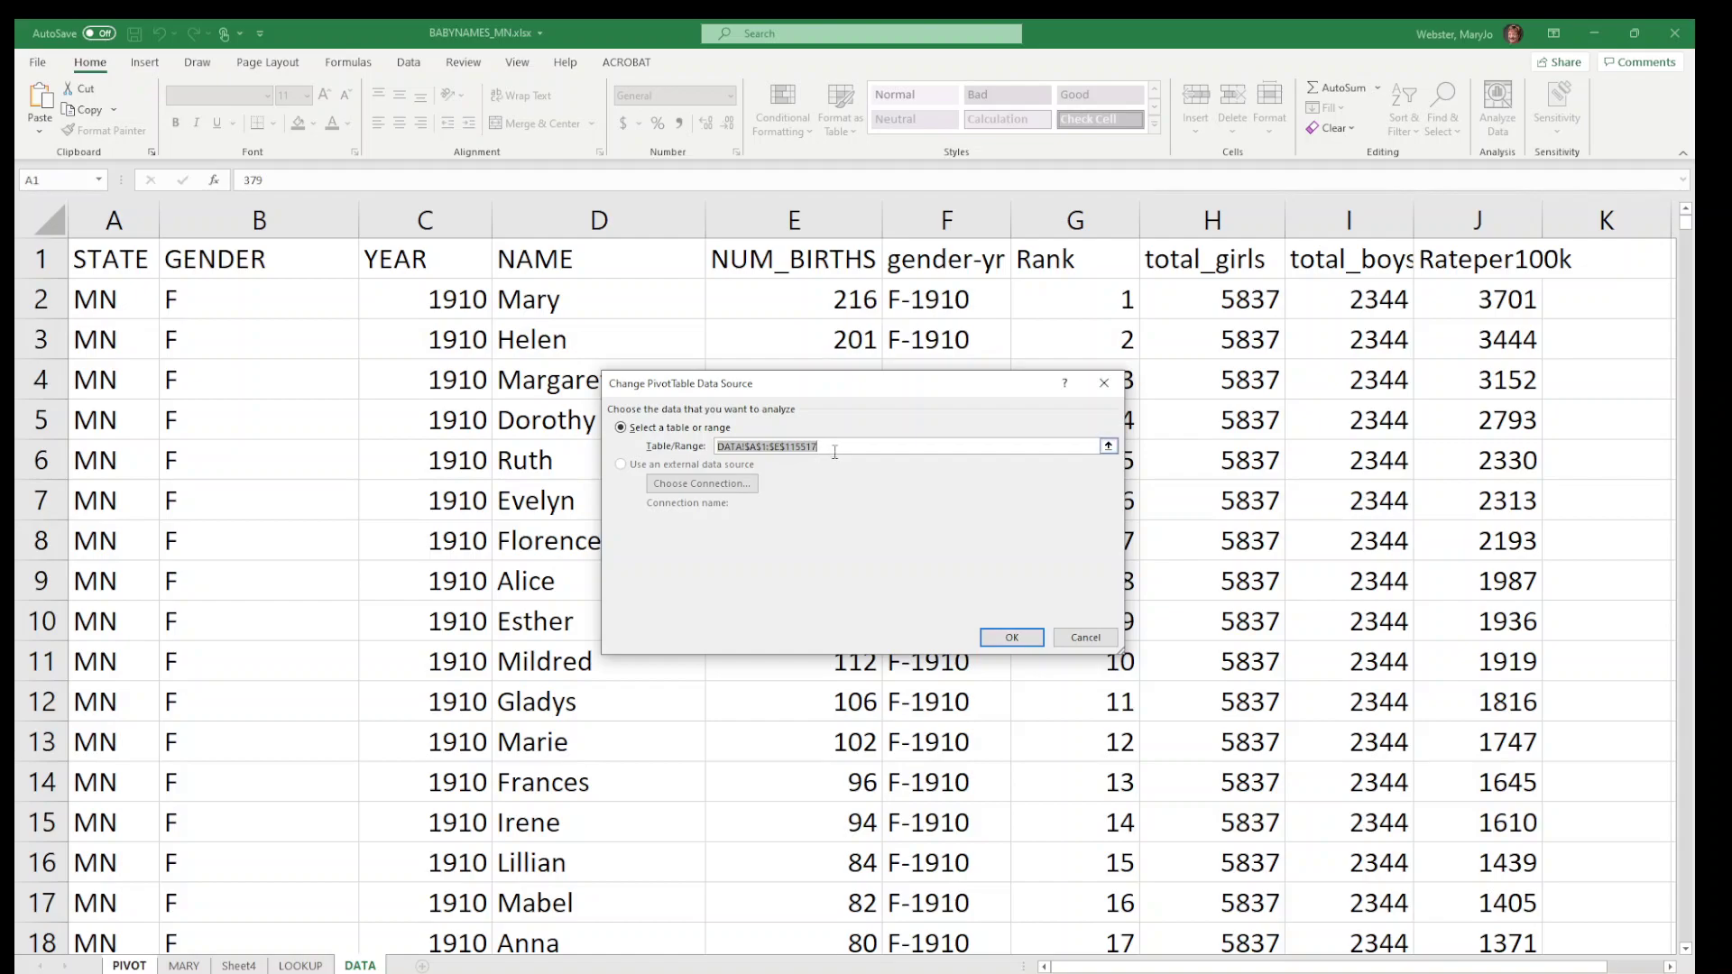
left_click(780, 449)
key("BackSpace")
type("J")
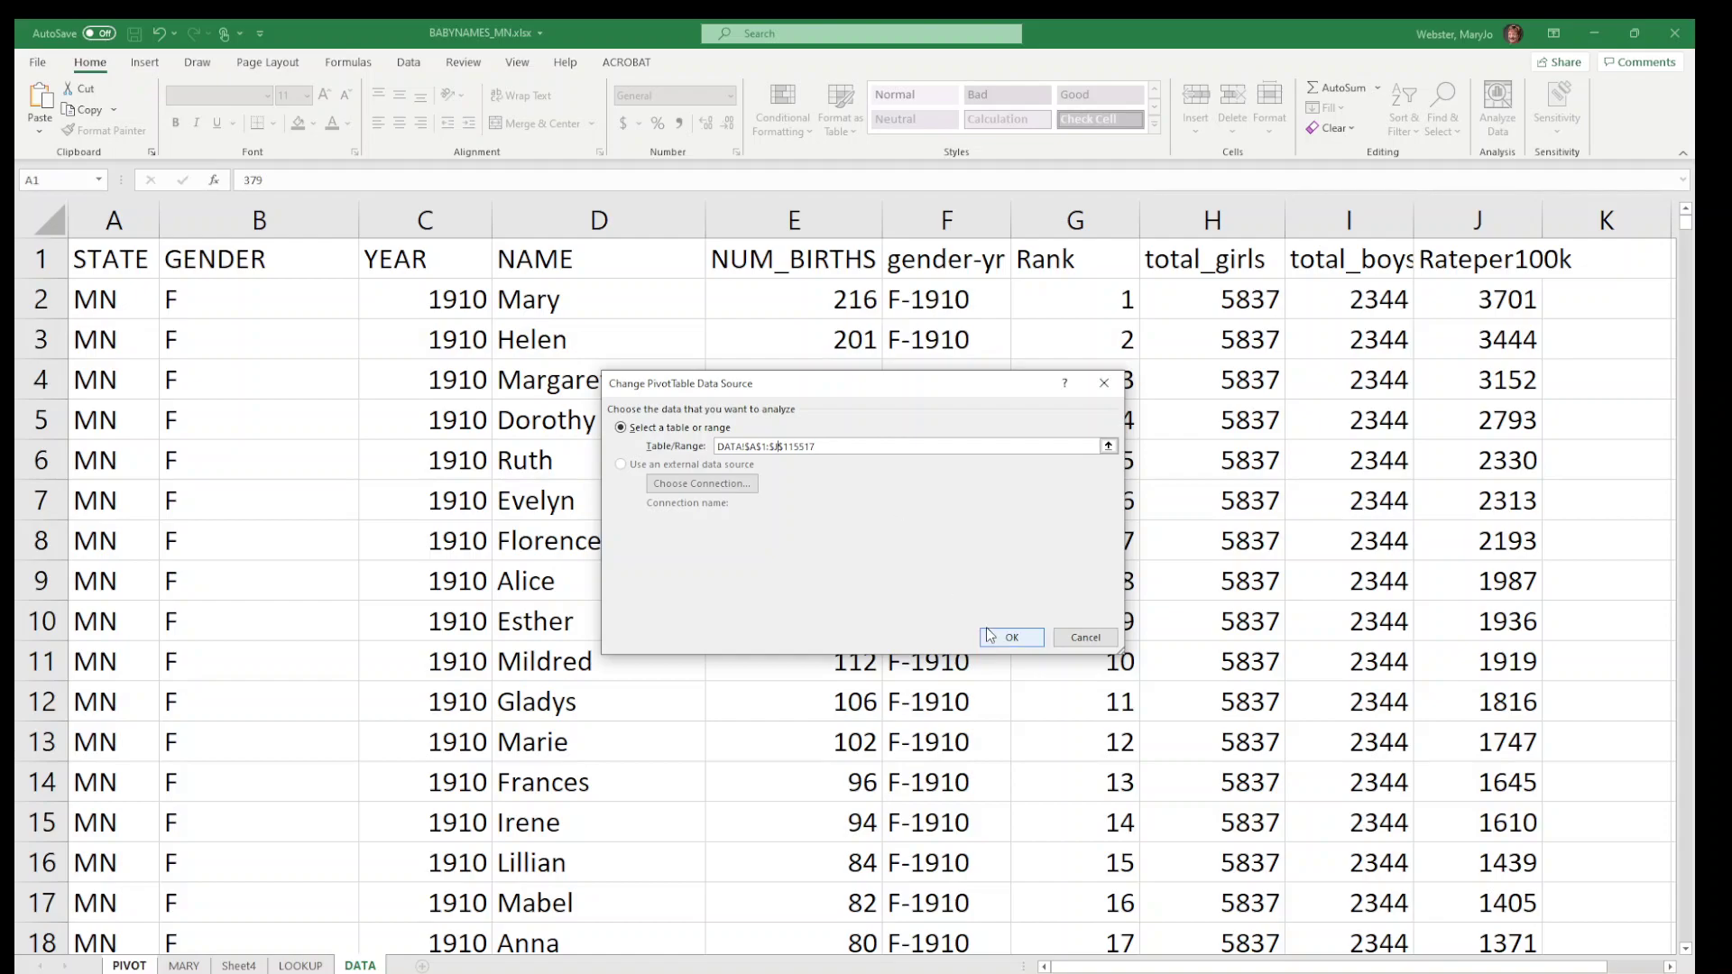
left_click(1012, 639)
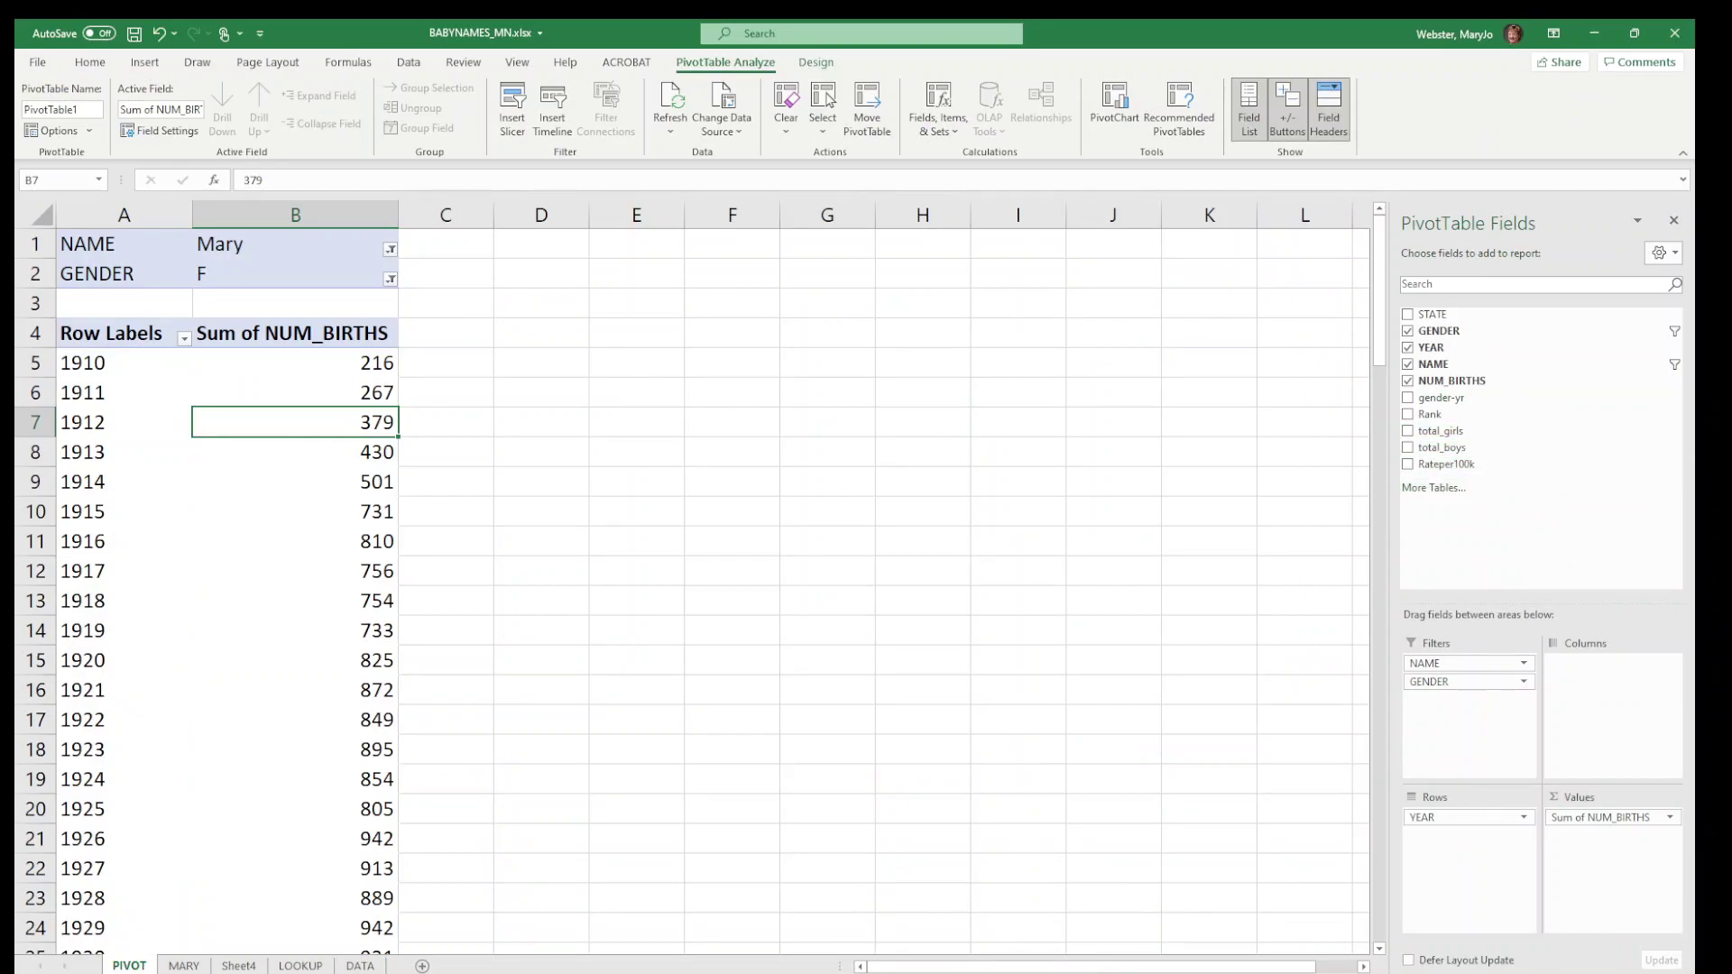
Replace NUM_BIRTHS with Rateper100k as the summed value field of the pivot table.
left_click(1644, 973)
left_click(1644, 973)
left_click(1644, 973)
scroll(561, 586, "up", 1)
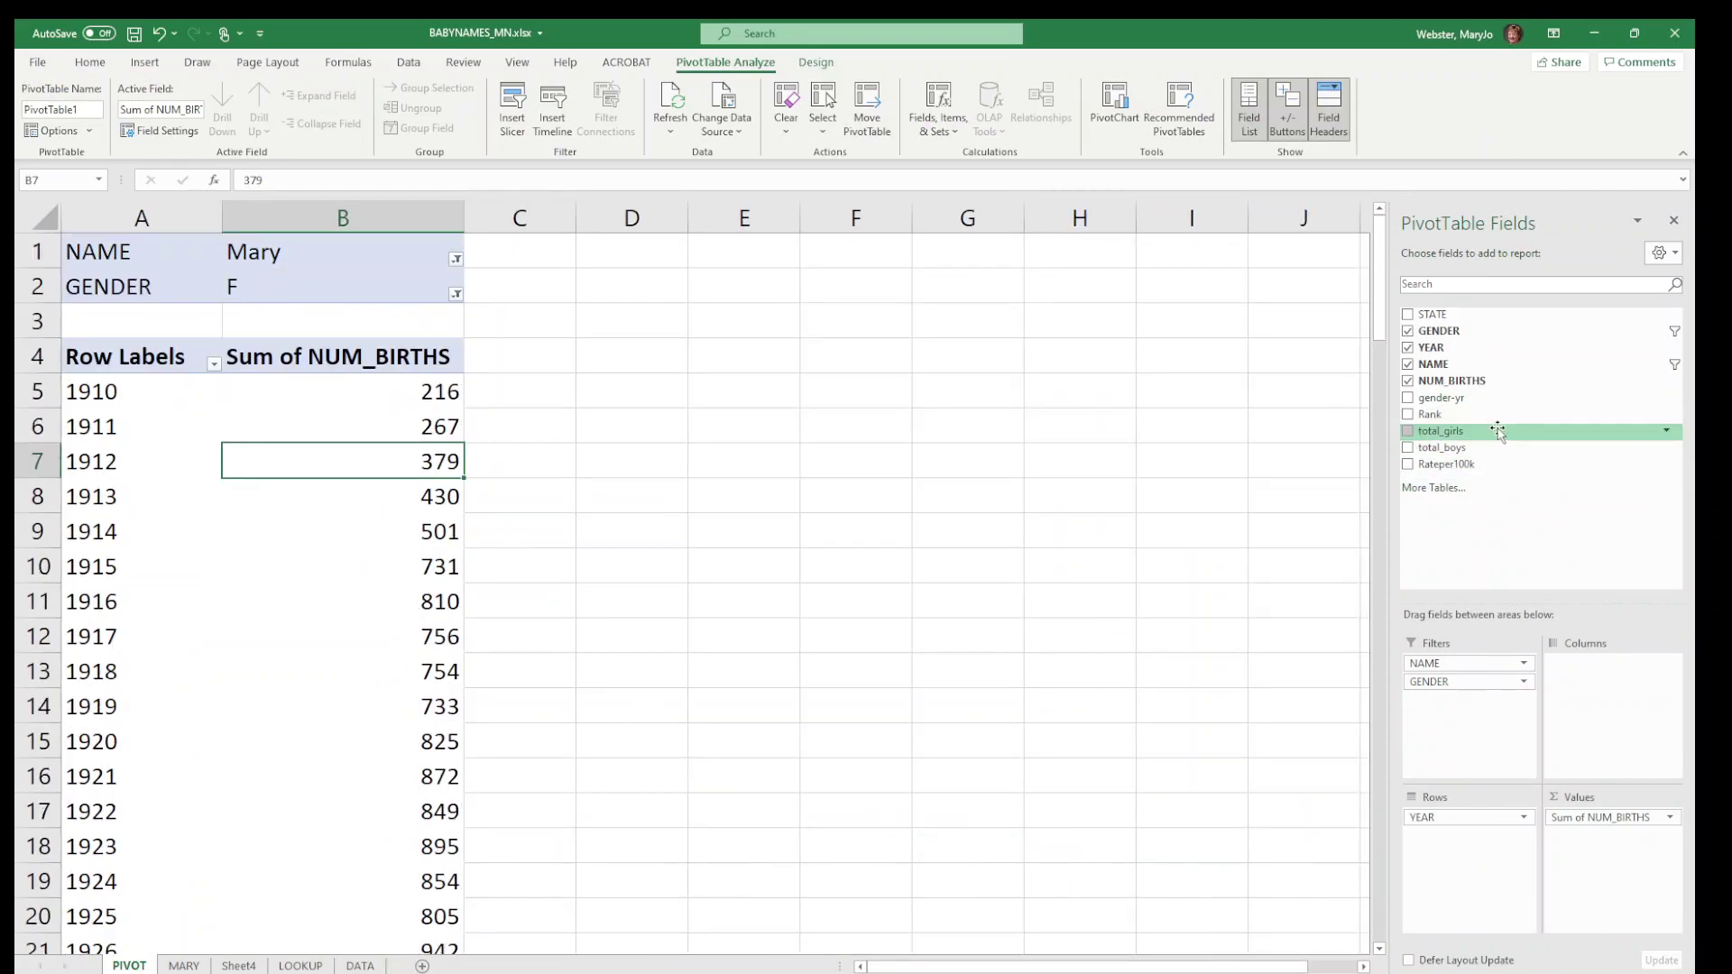
left_click(1409, 381)
left_click_drag(1446, 464, 1638, 905)
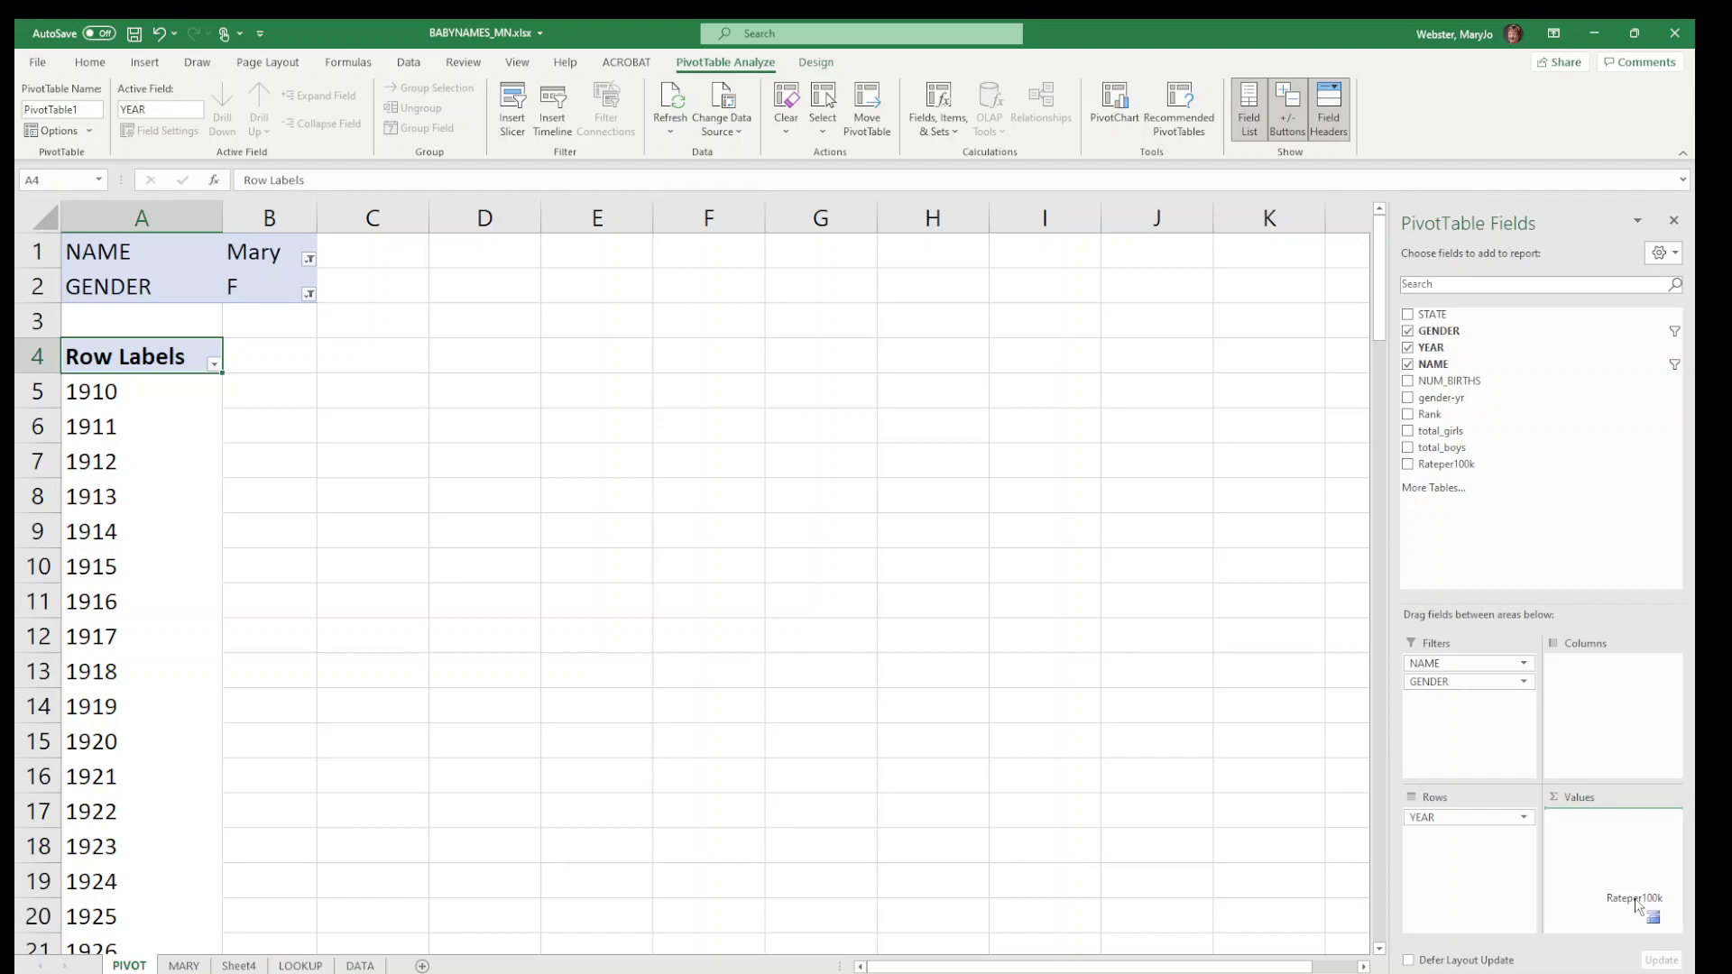
left_click_drag(1638, 905, 1640, 905)
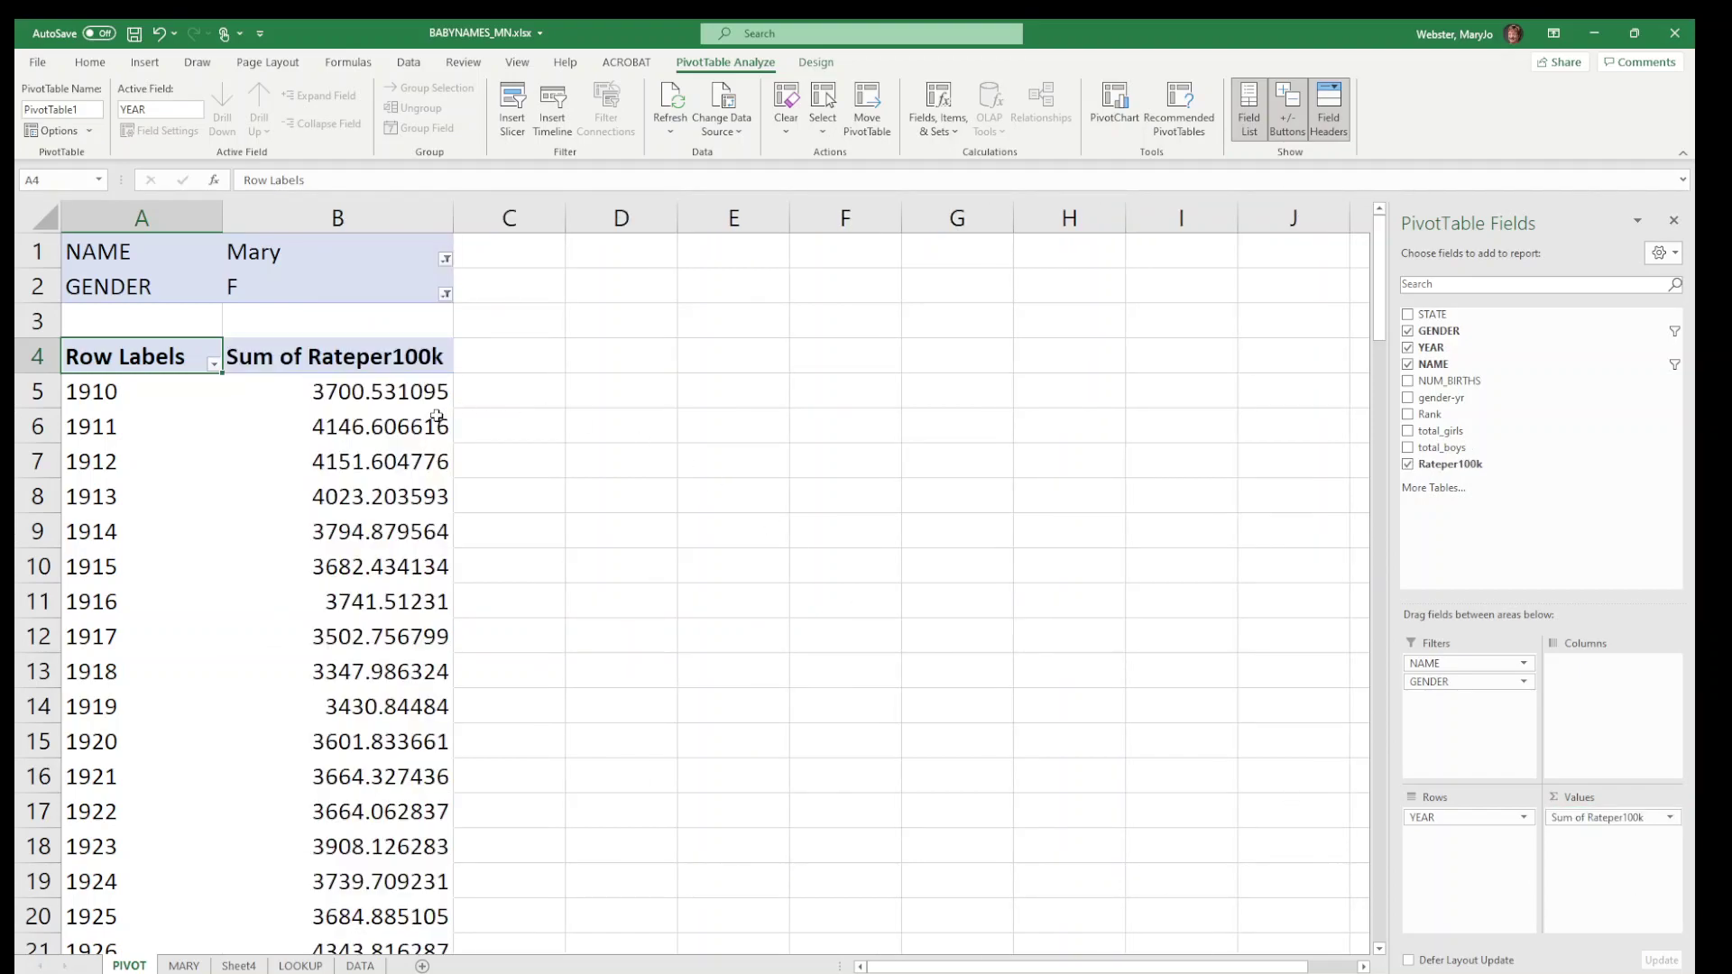
Format the pivot table's Rateper100k values for 1910 to 2019 as Number with 0 decimal places.
left_click_drag(404, 402, 393, 873)
right_click(396, 795)
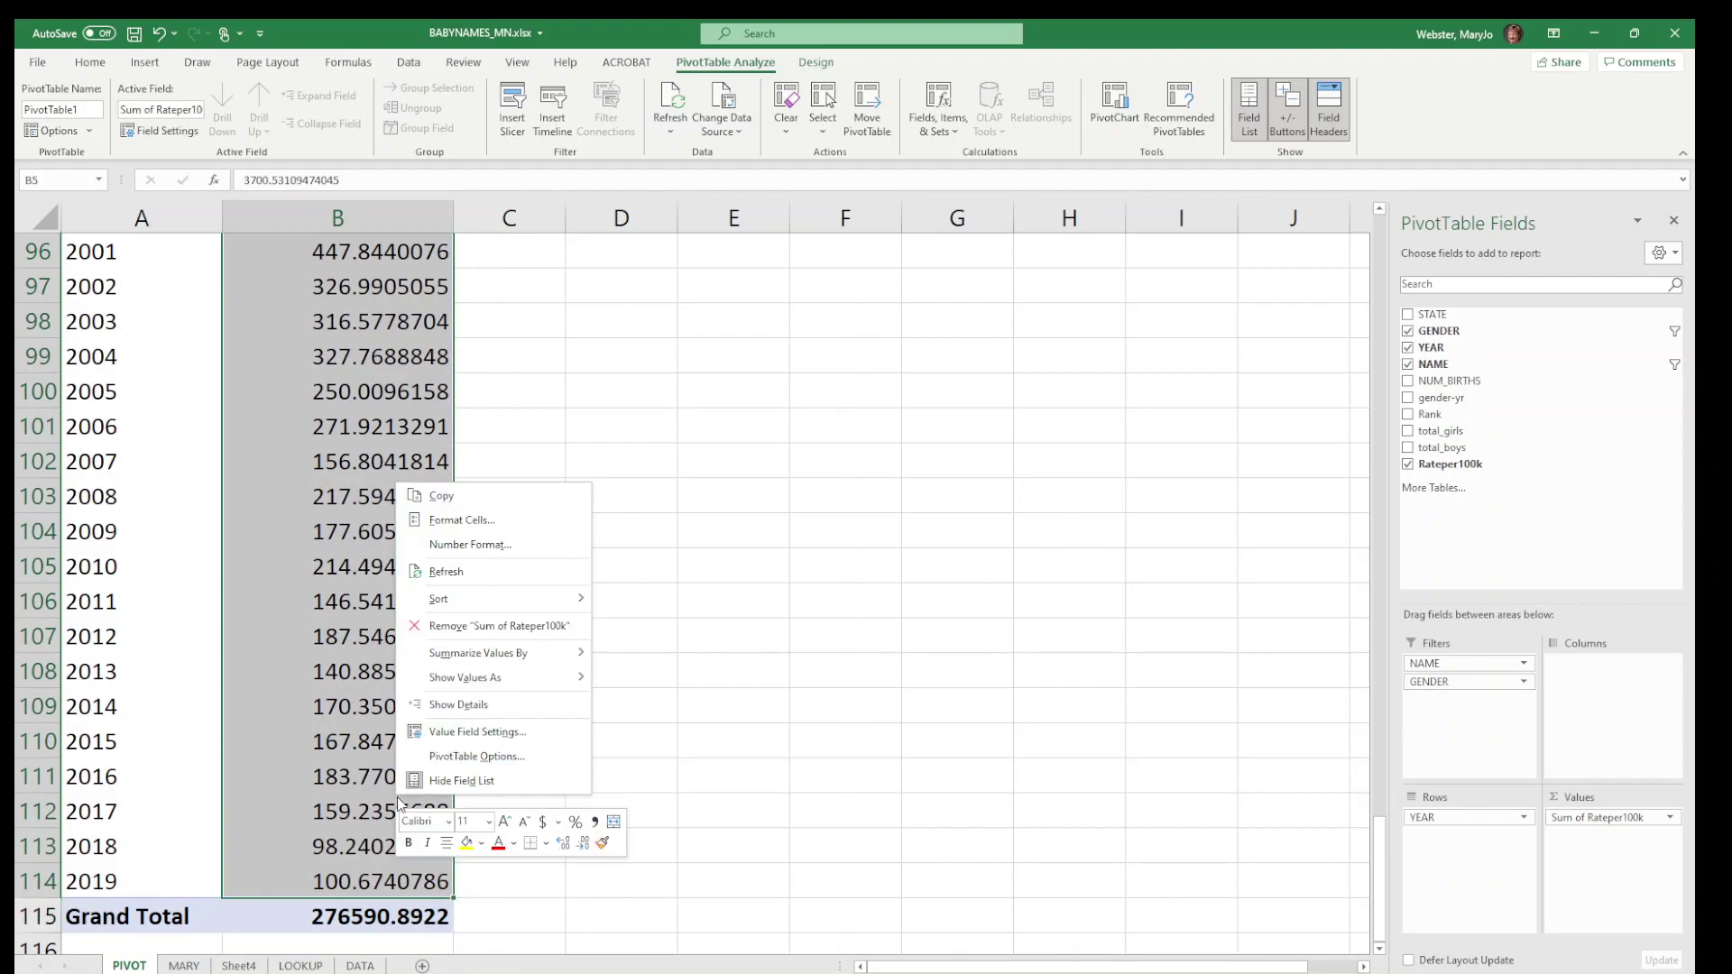
left_click(465, 520)
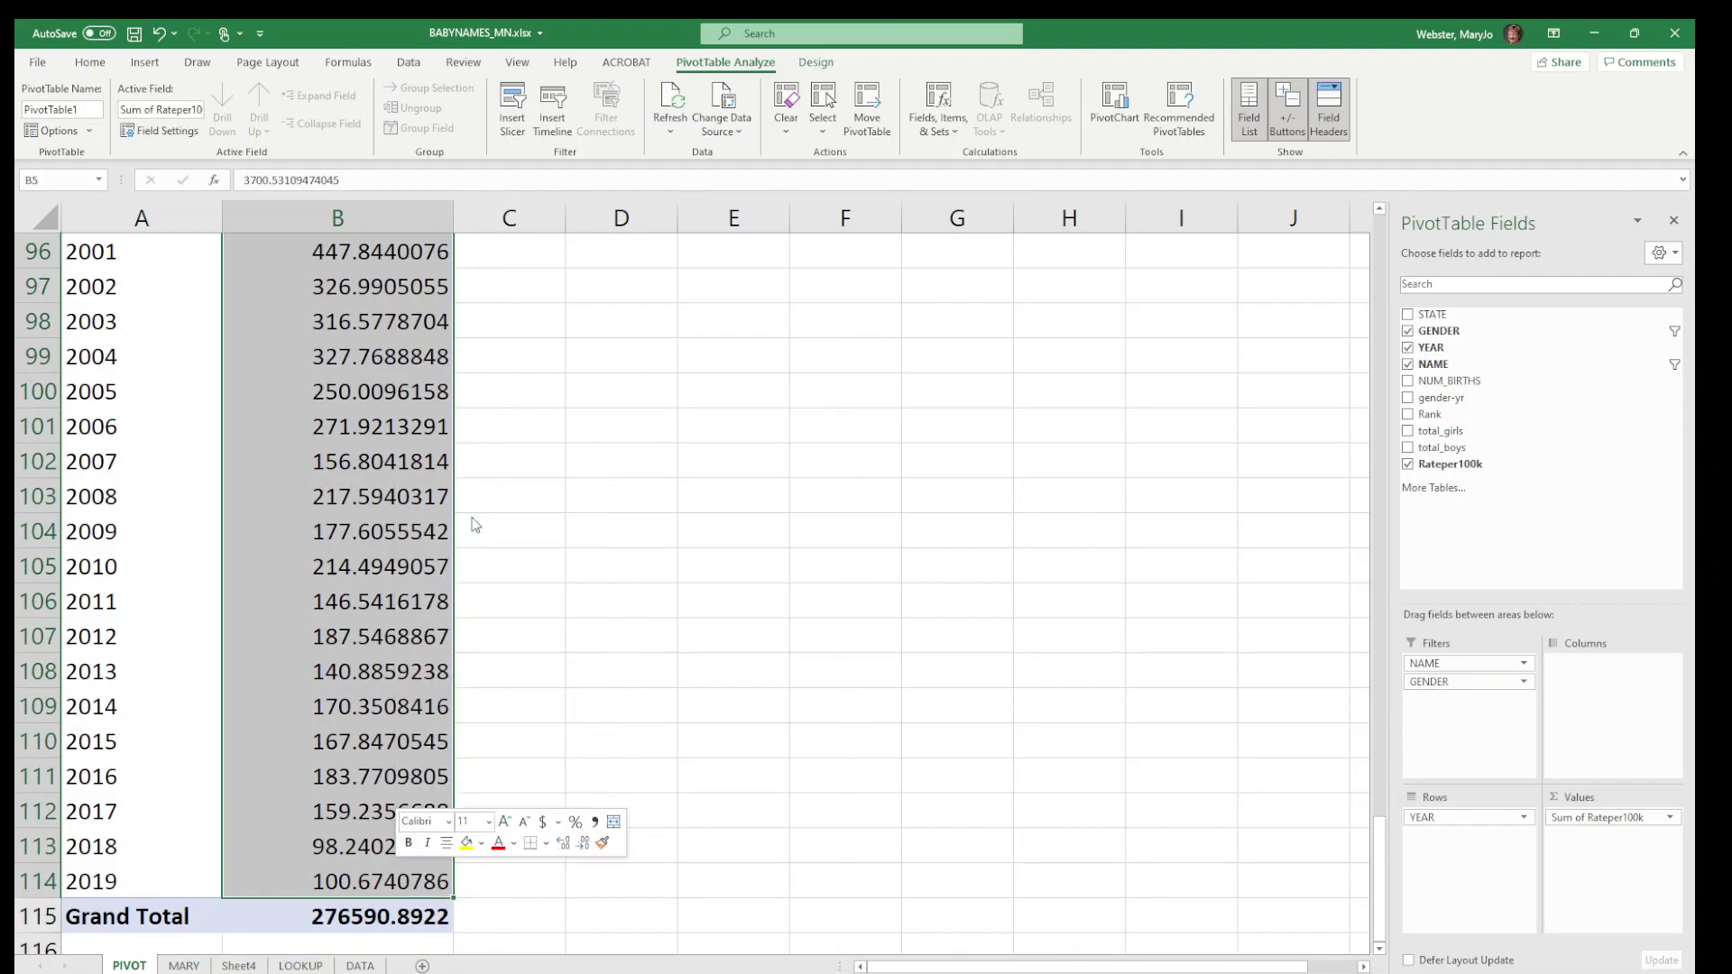
left_click(305, 392)
left_click(503, 422)
left_click(503, 422)
left_click(607, 704)
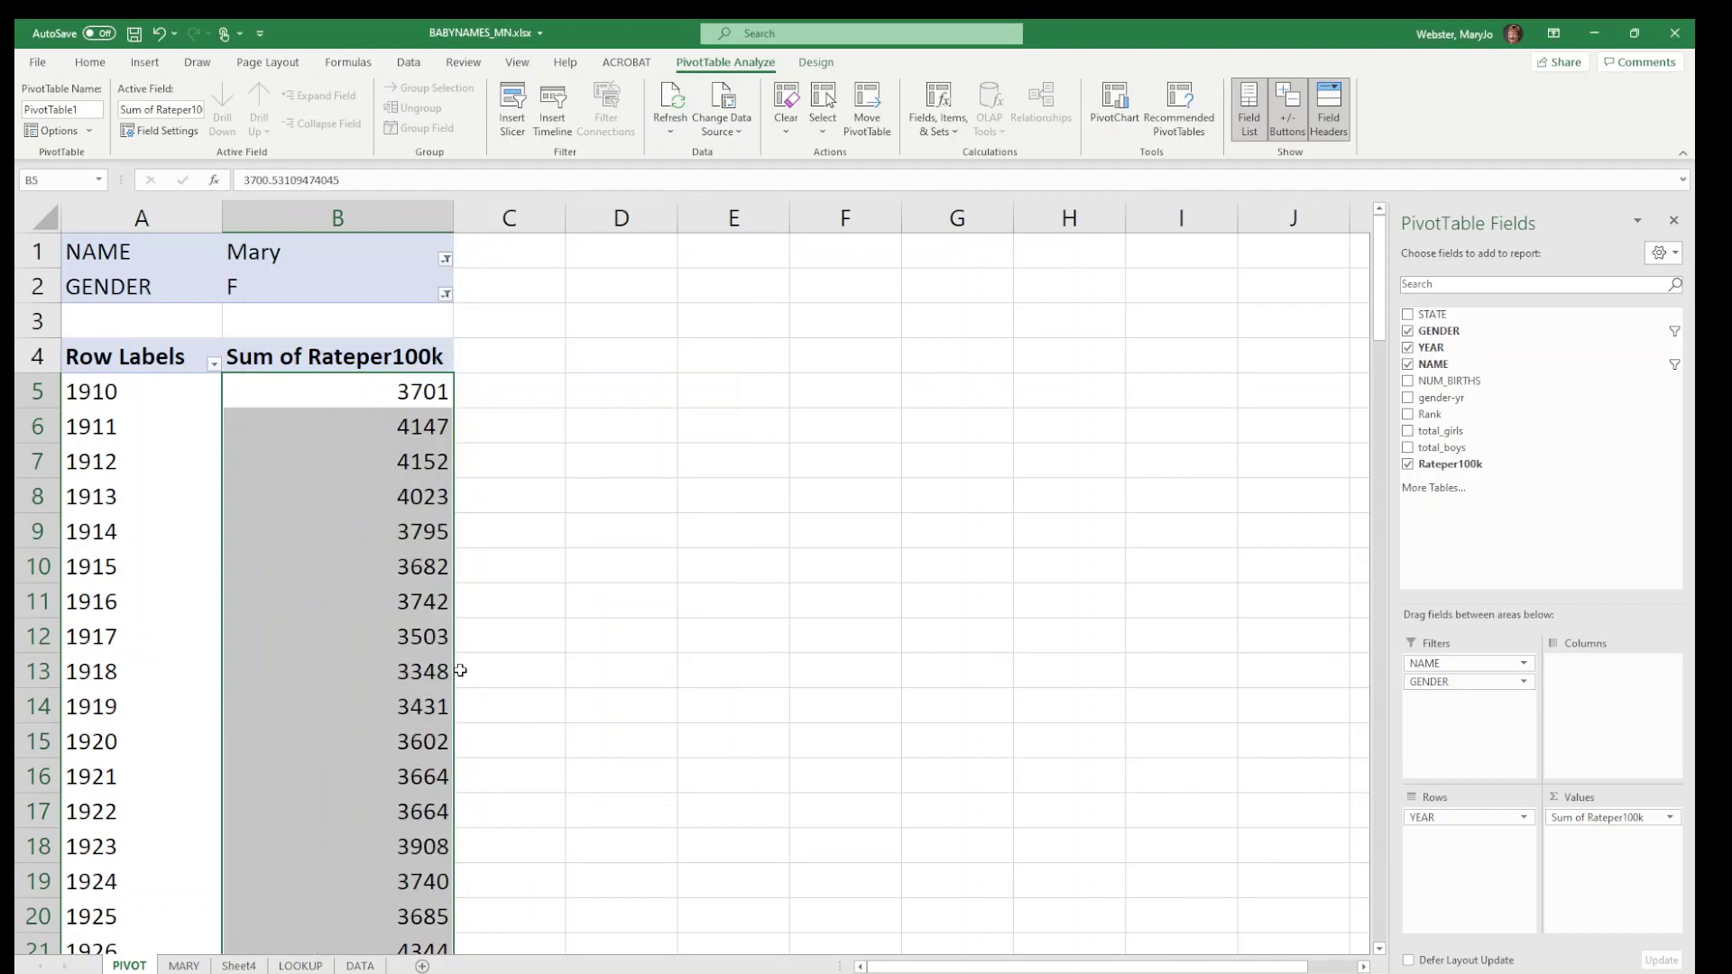
Copy the yearly rates from the pivot table over the MARY sheet's column B values, starting at B2.
key("ctrl+c")
left_click(183, 966)
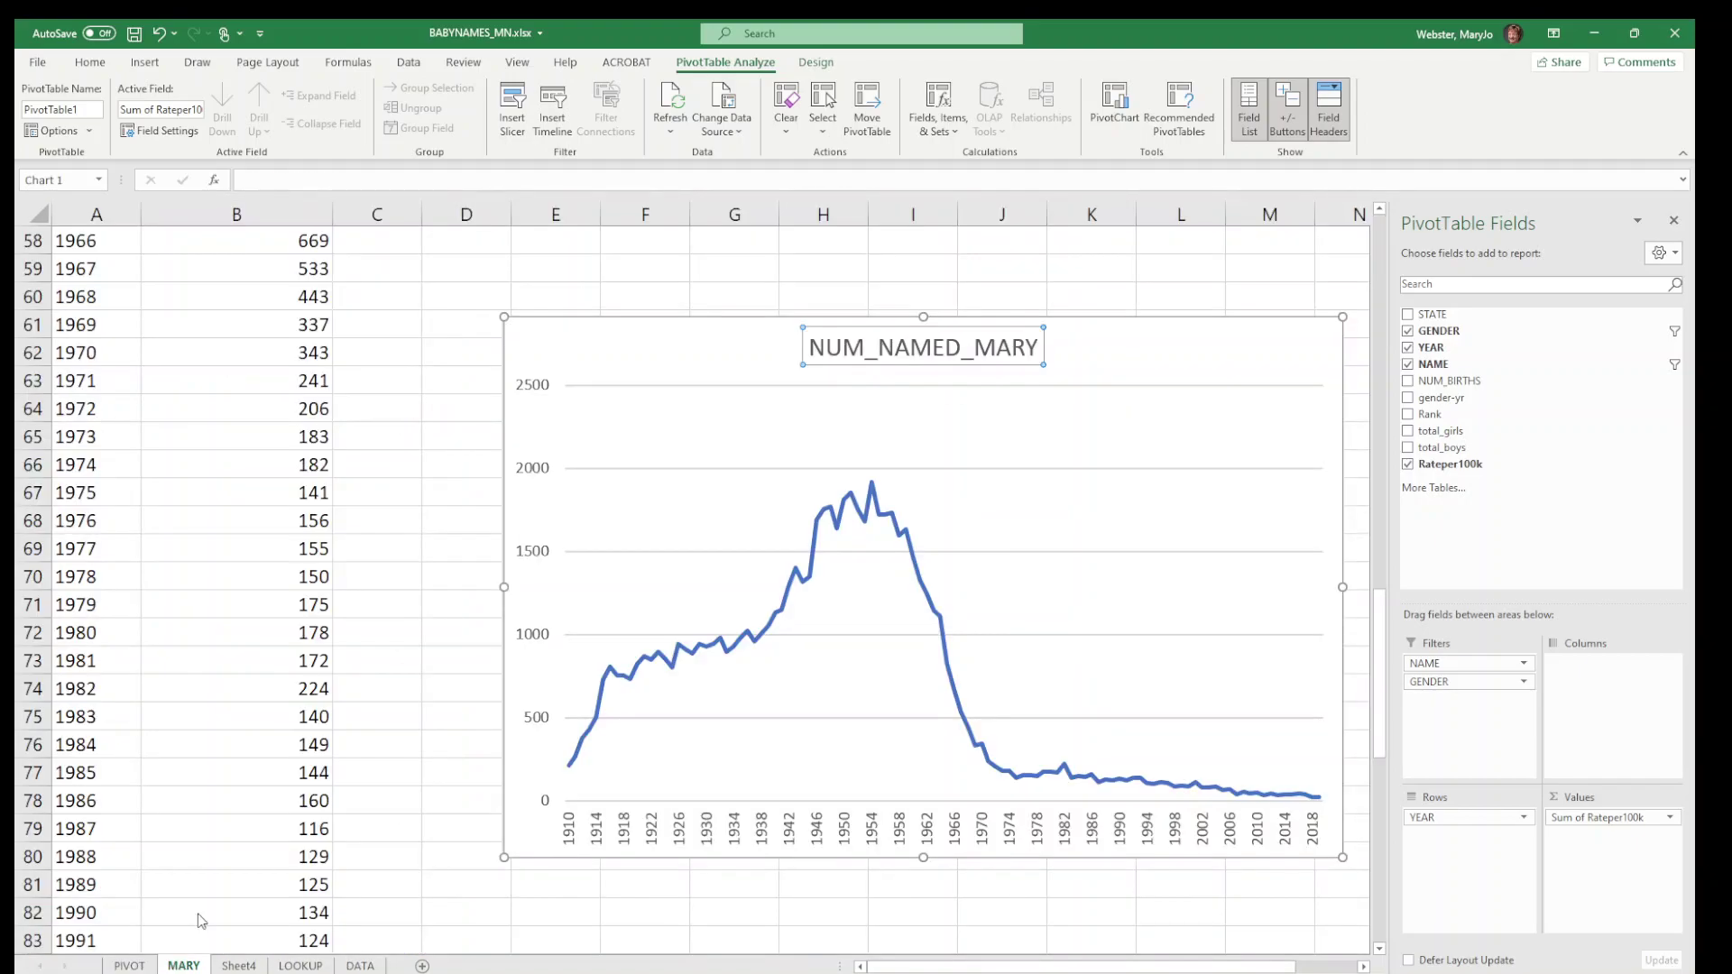
scroll(379, 340, "up", 13)
scroll(356, 311, "up", 6)
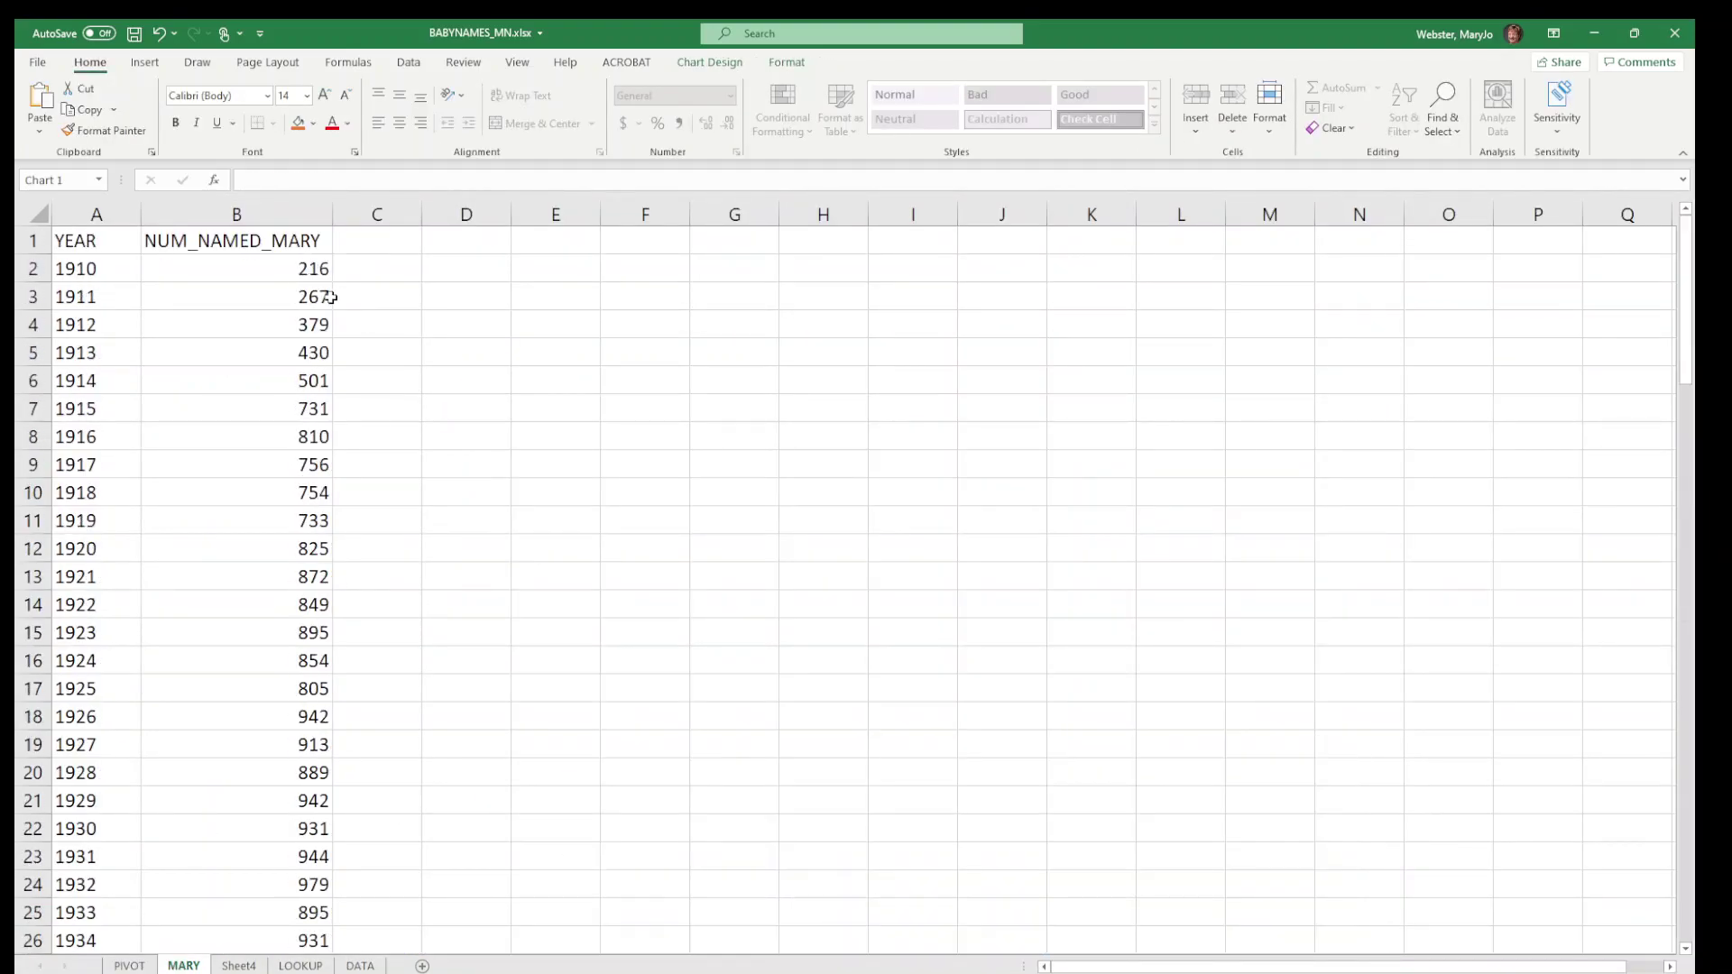
left_click(225, 270)
key("ctrl+v")
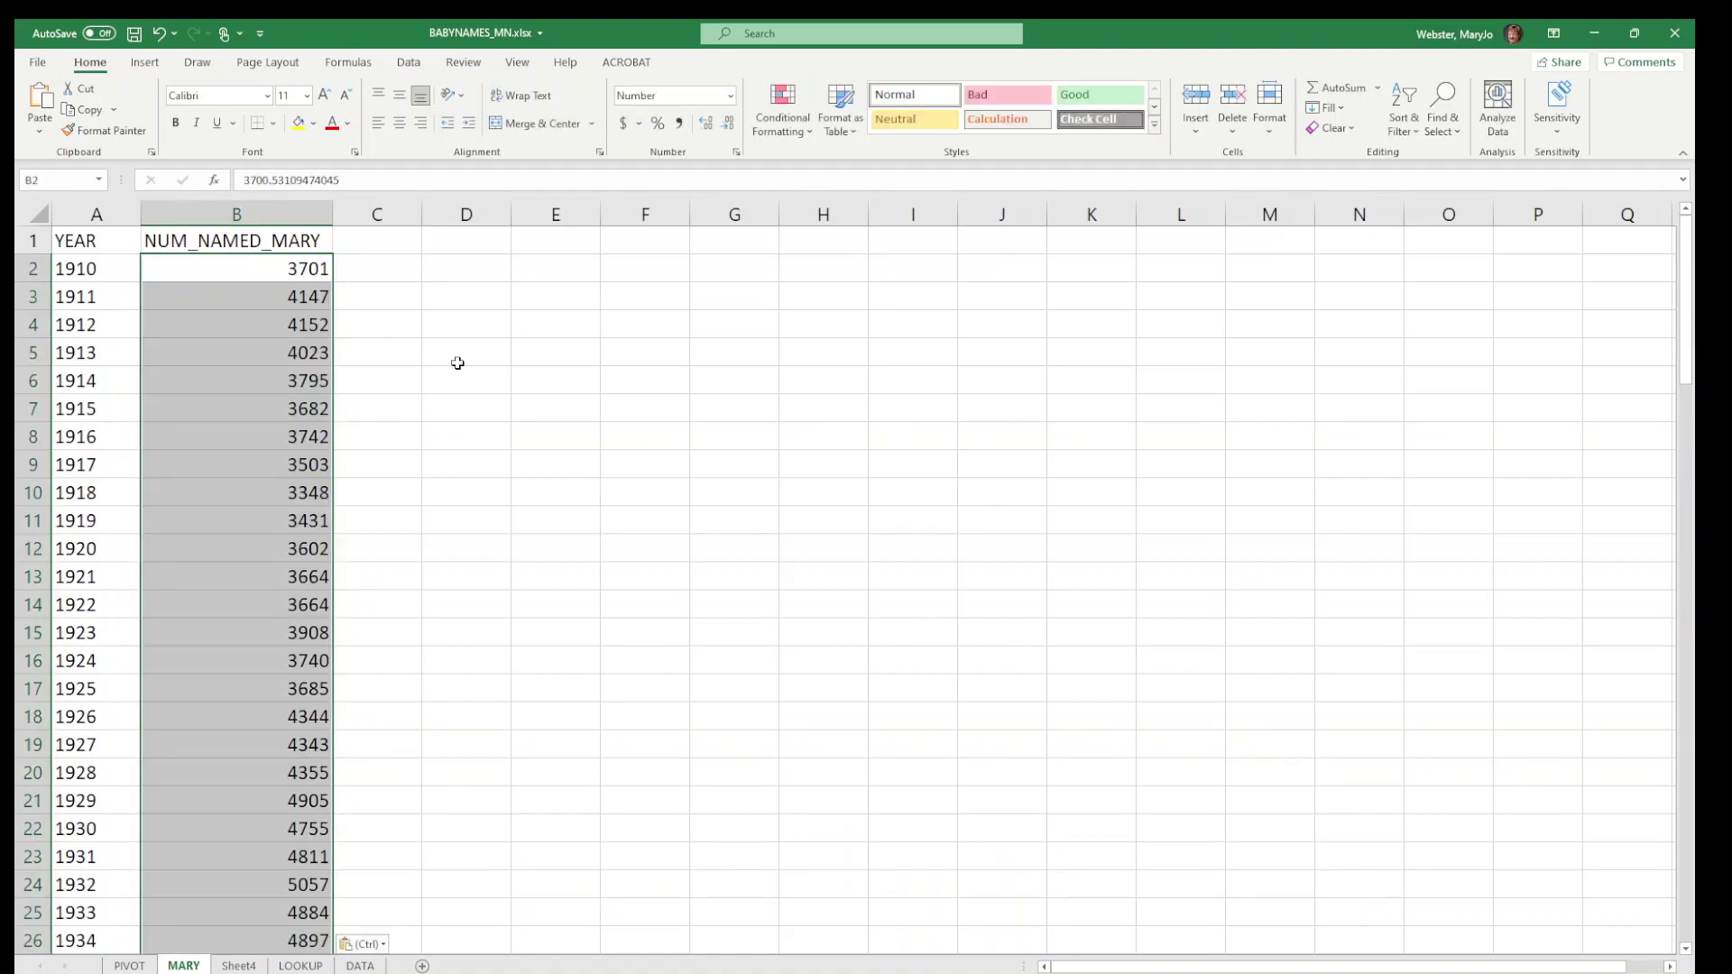
Rename the column B header on the MARY sheet to RATE PER 100K.
left_click(255, 238)
left_click_drag(399, 176, 242, 179)
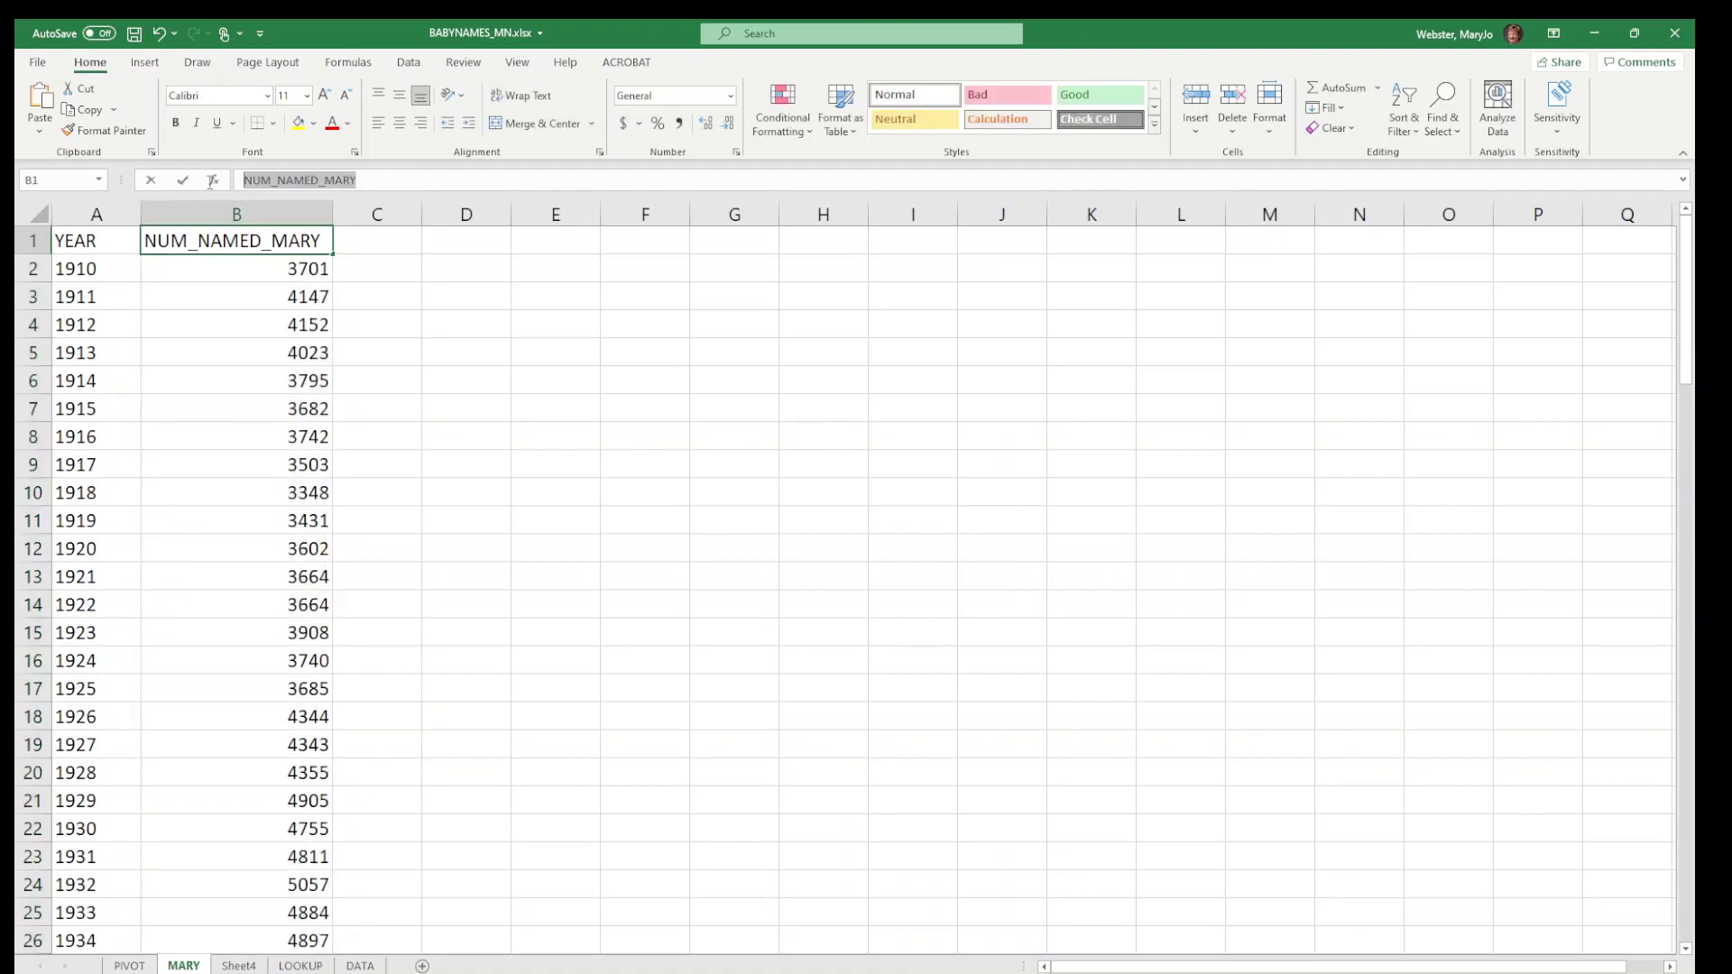
type("RATE PER 100K")
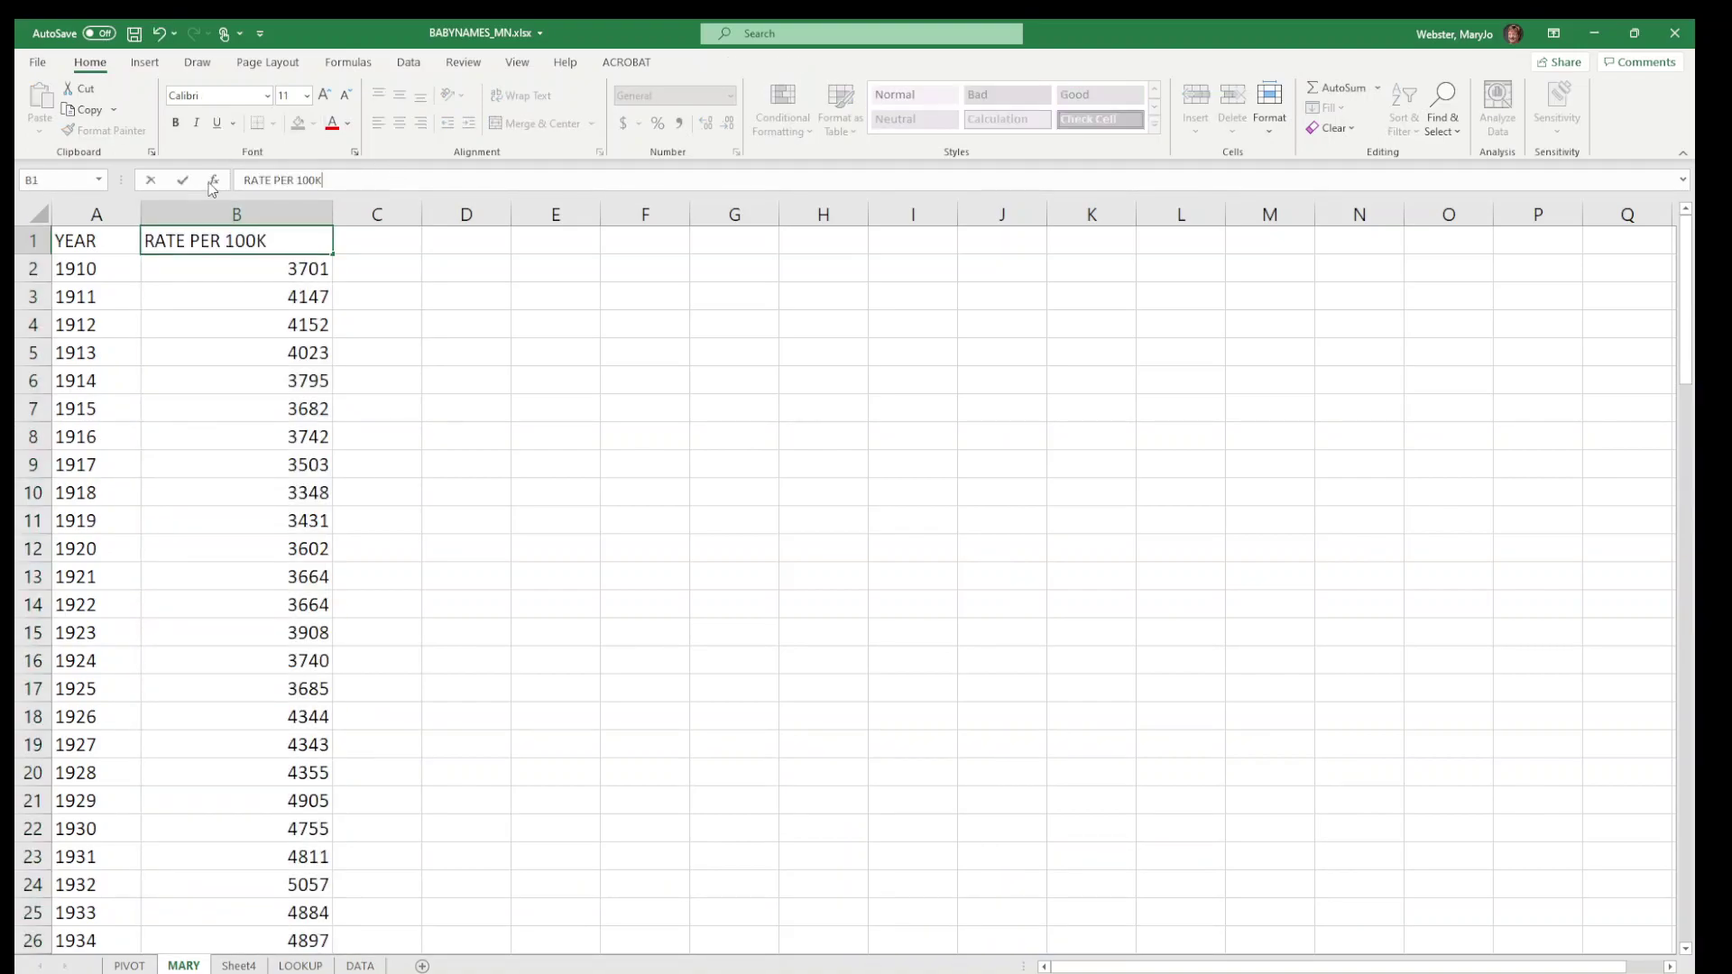
key("Return")
Move the line chart on the MARY sheet up and to the left, then enlarge it to span about D59 to N80.
scroll(688, 628, "down", 3)
scroll(688, 628, "down", 16)
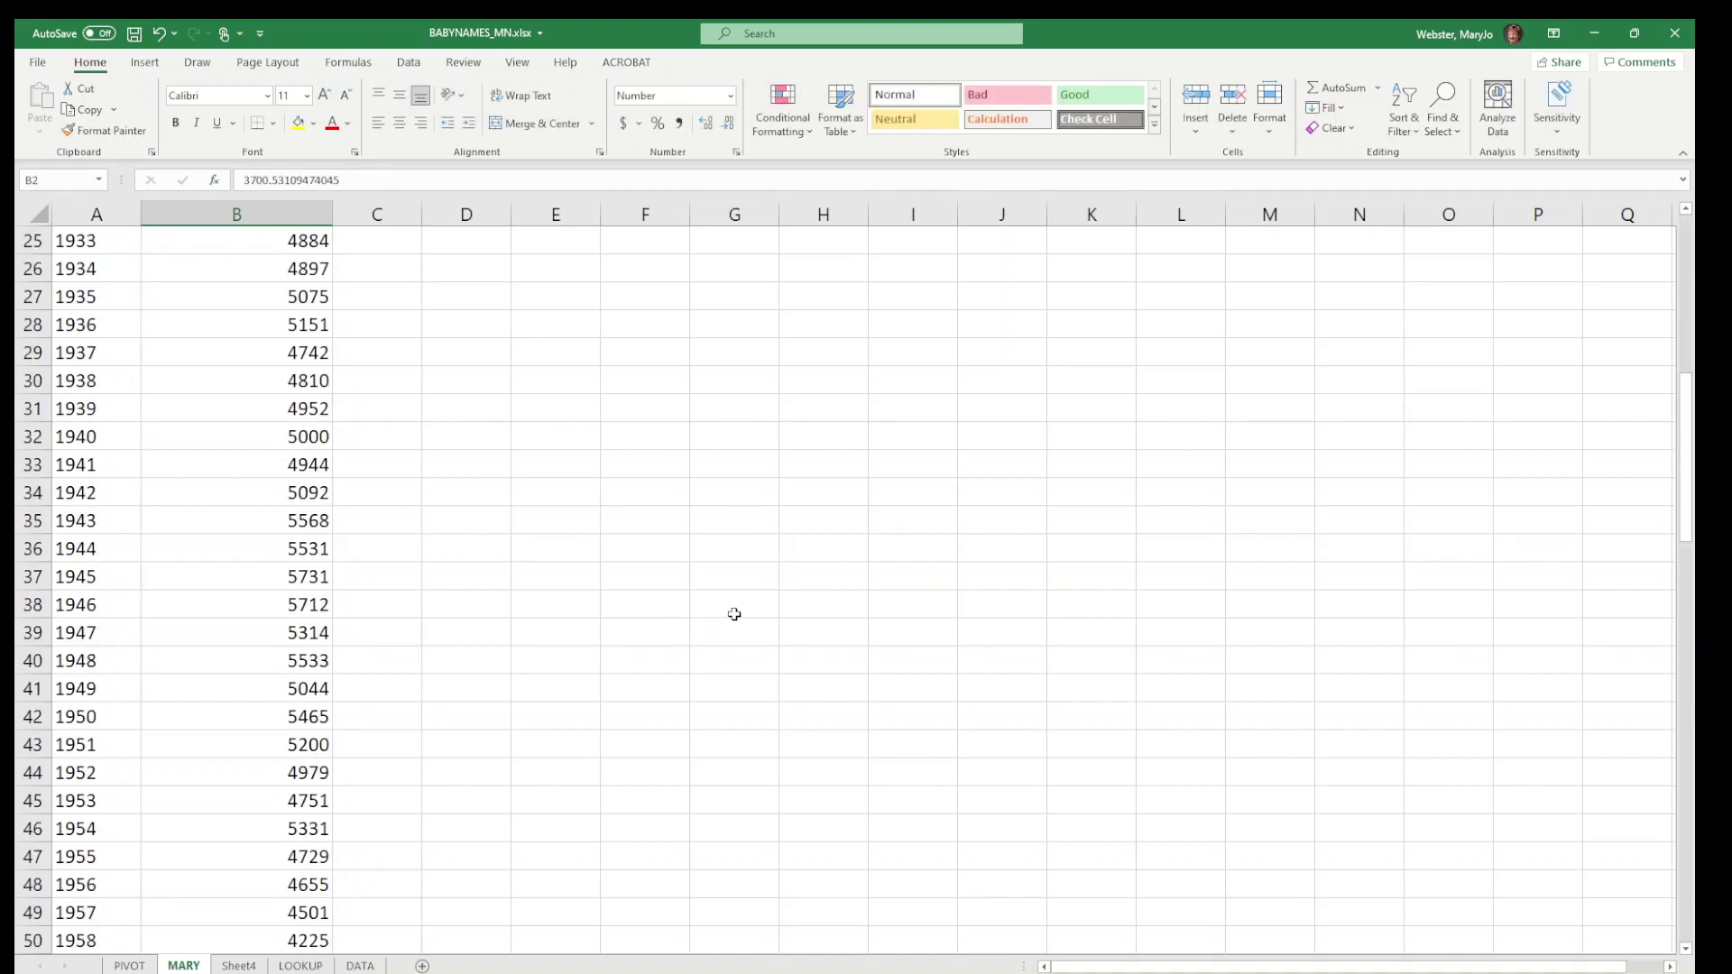
left_click(659, 353)
left_click_drag(660, 353, 615, 287)
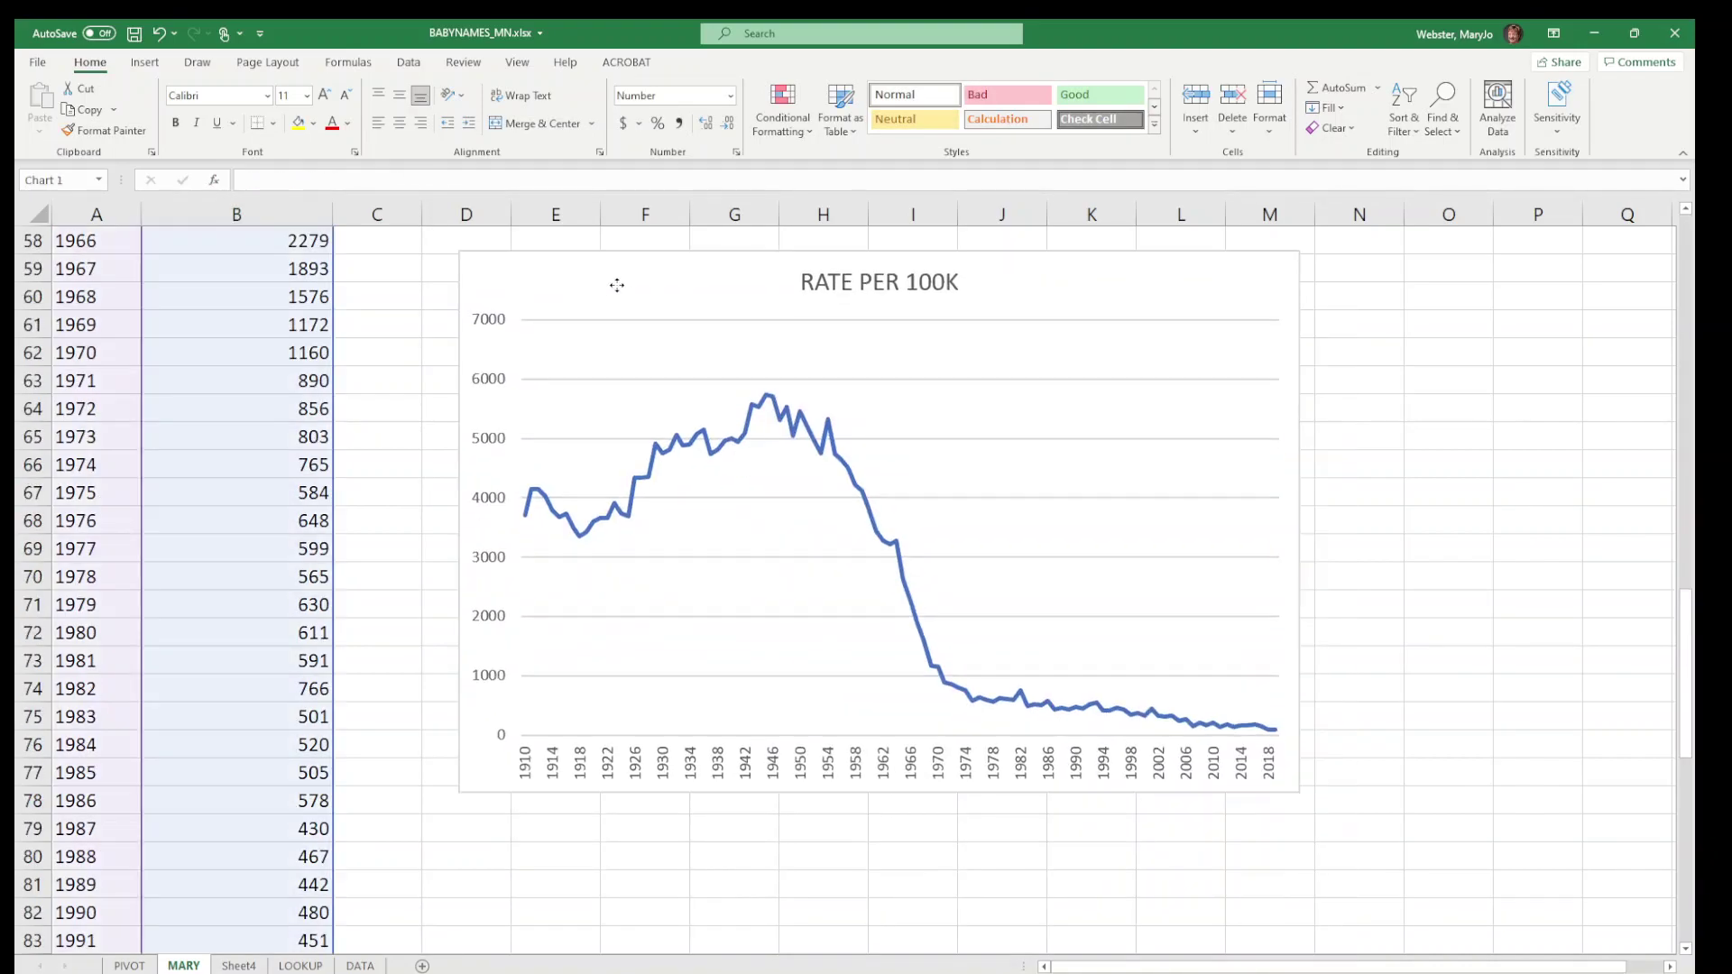
left_click_drag(1299, 792, 1368, 853)
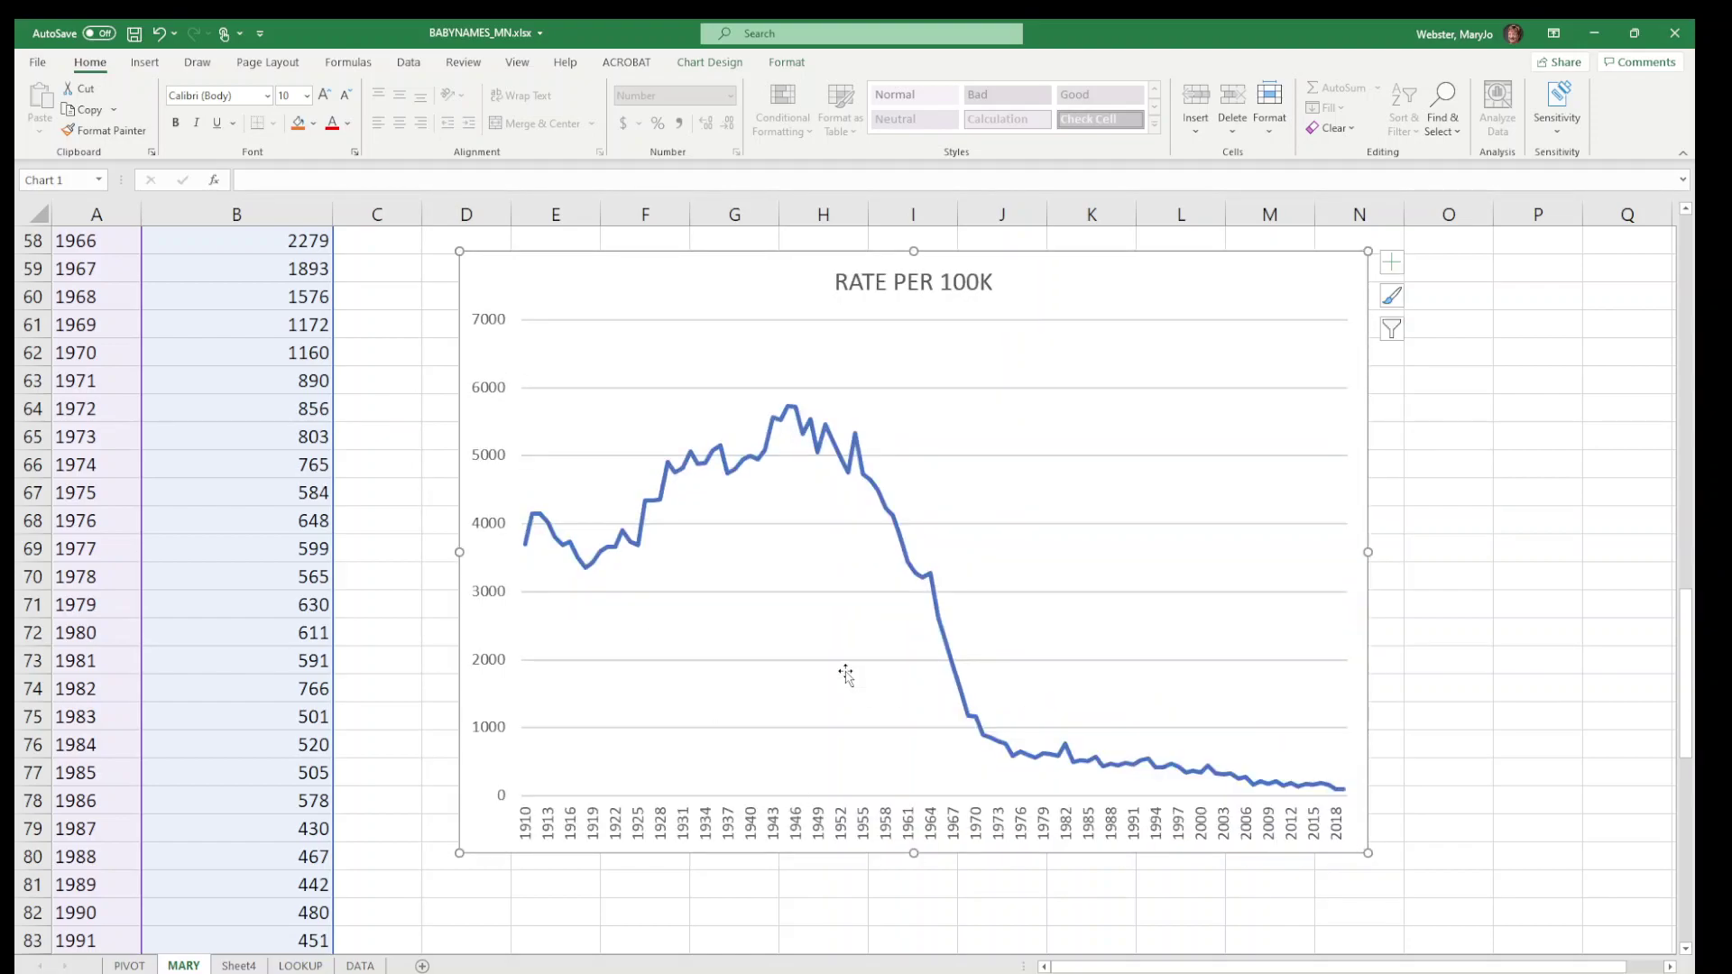